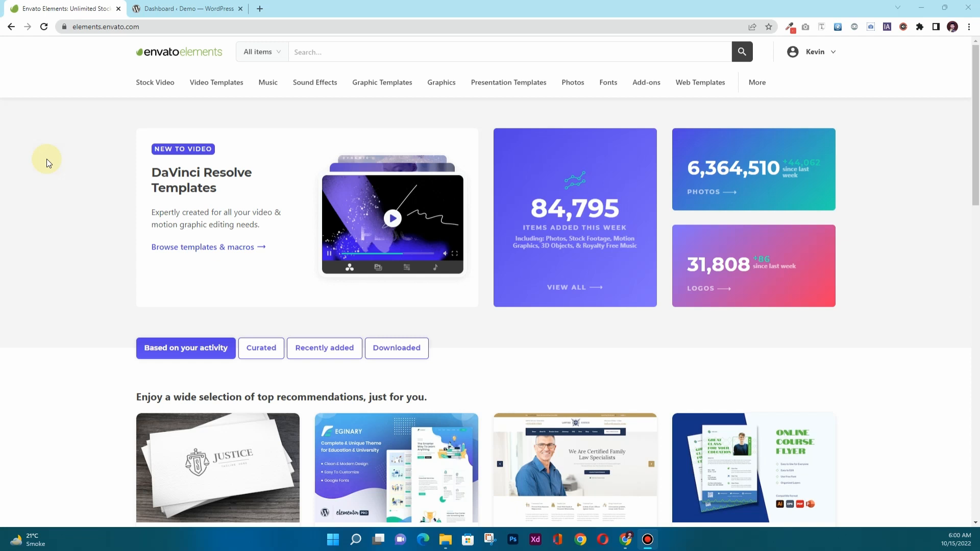
Limit the Envato Elements search category to WordPress.
left_click(168, 29)
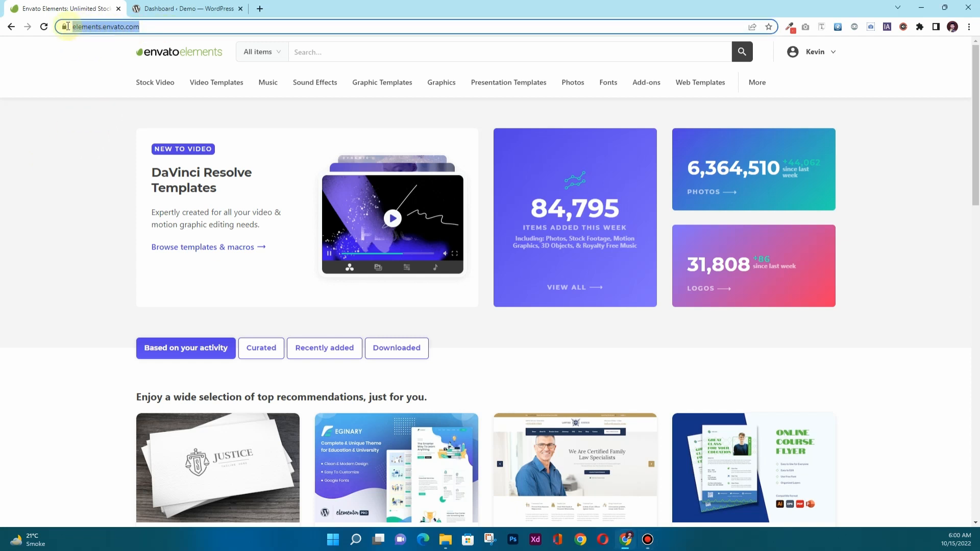
left_click(79, 97)
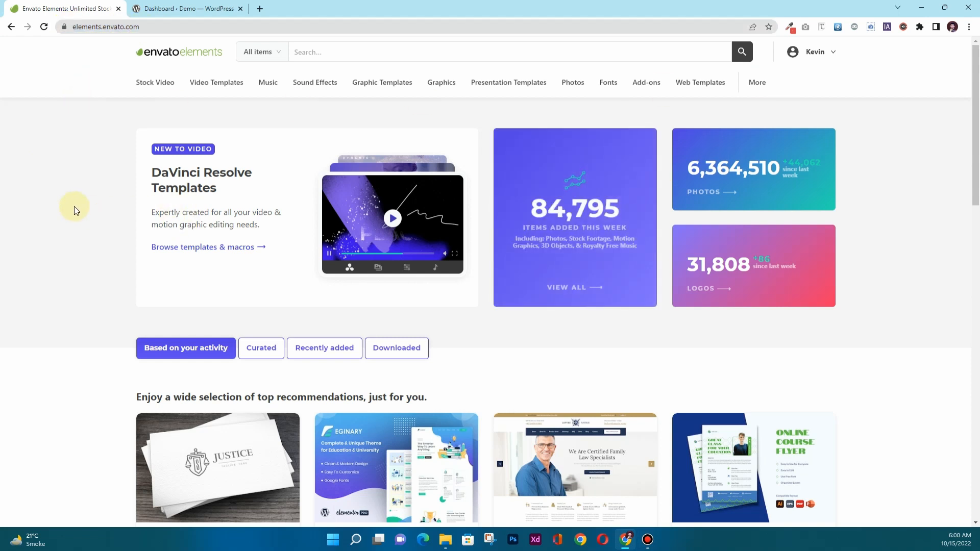
left_click(266, 52)
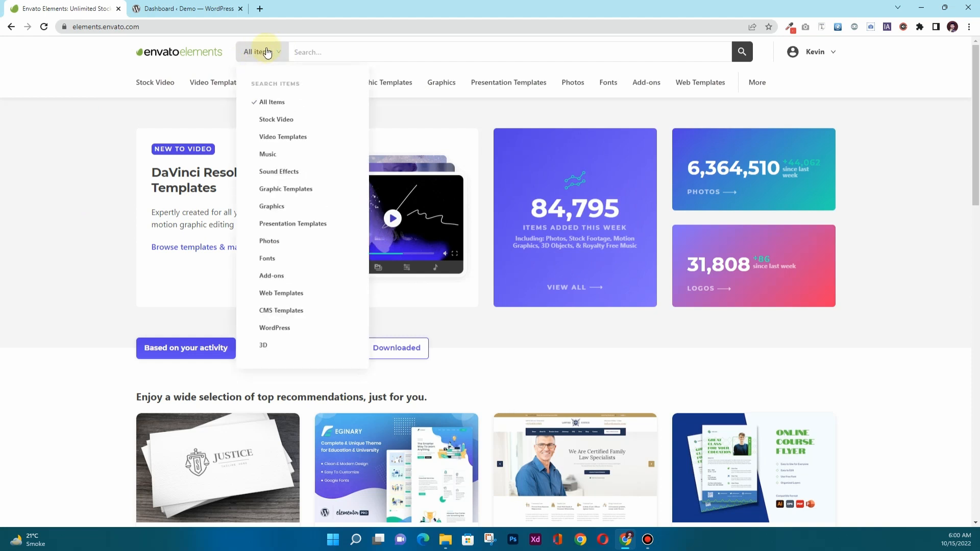
left_click(265, 52)
left_click(278, 53)
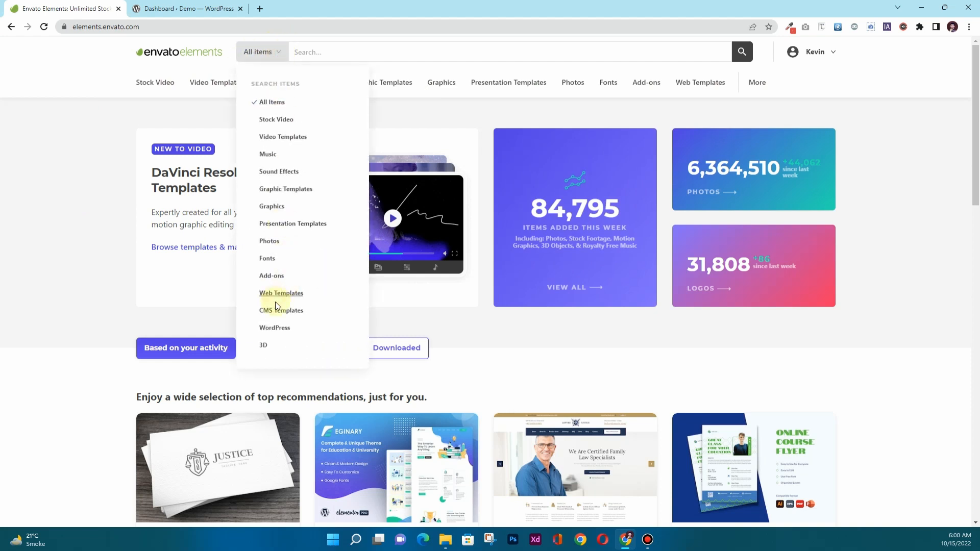
left_click(275, 328)
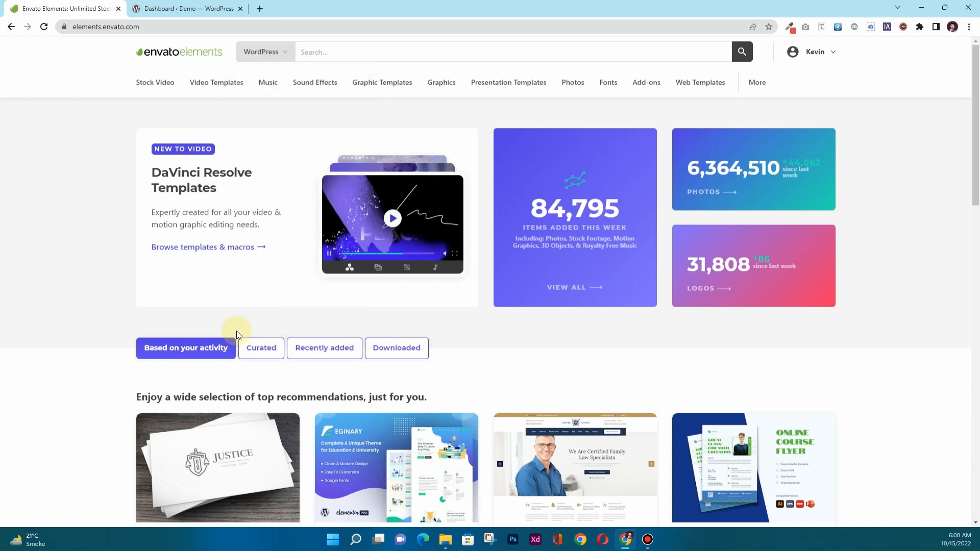
Search for 'cleaning company', bringing up 836 results.
left_click(369, 58)
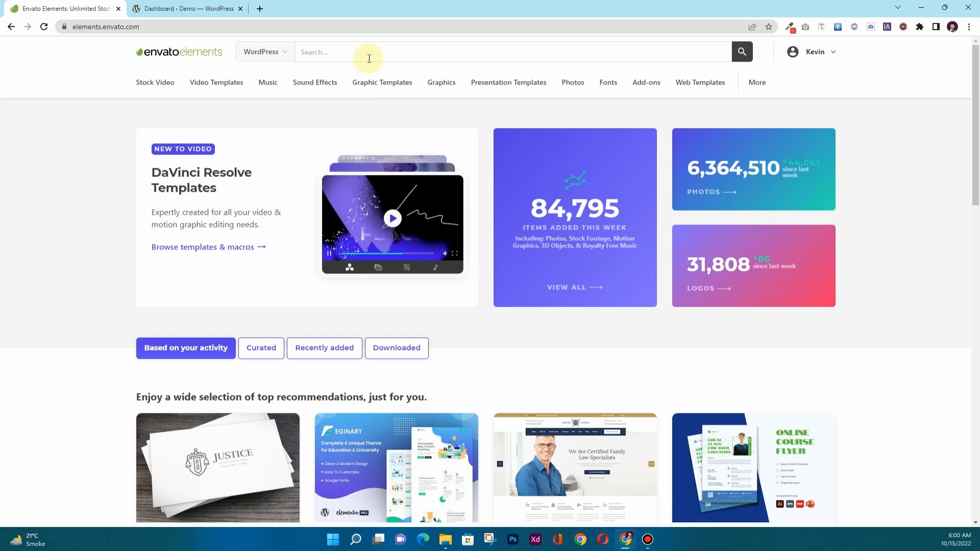
type("cle")
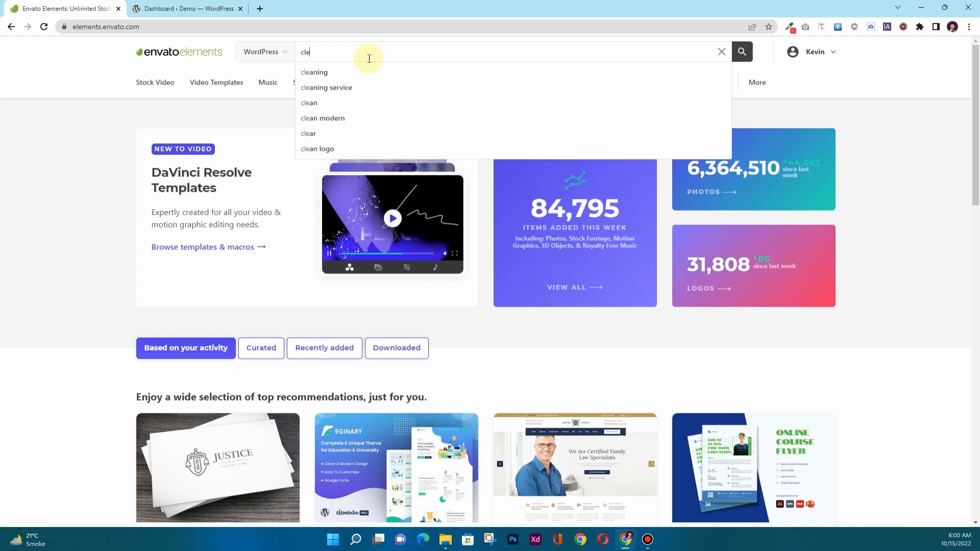
type("aning comp")
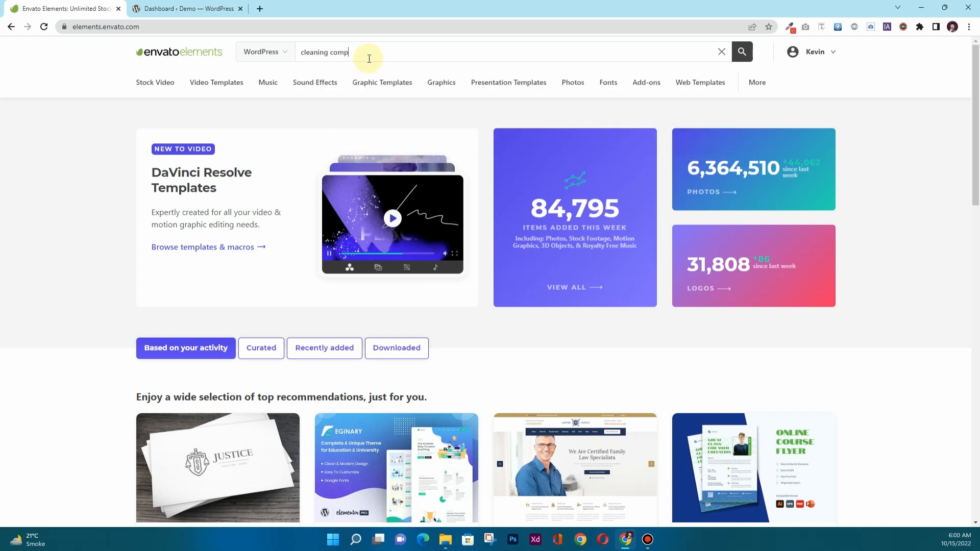
type("any")
key("Return")
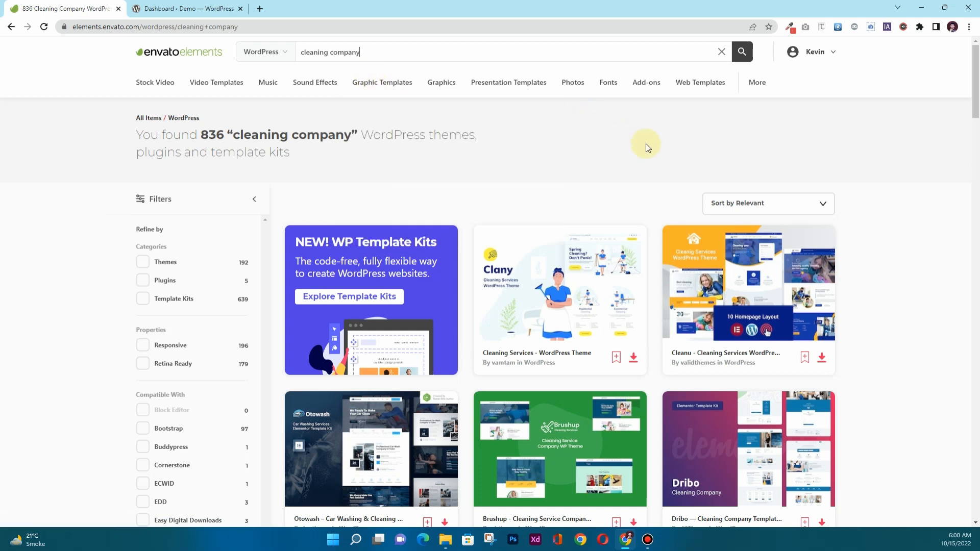
Open the Puresh and Cleanora results in background tabs.
scroll(648, 158, "down", 2)
scroll(648, 158, "down", 2)
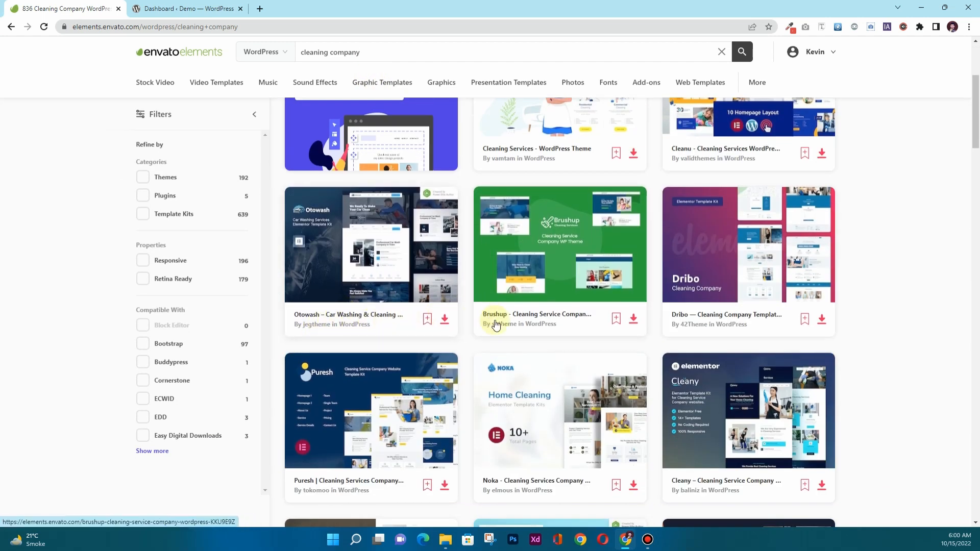
scroll(551, 329, "down", 2)
scroll(566, 332, "down", 2)
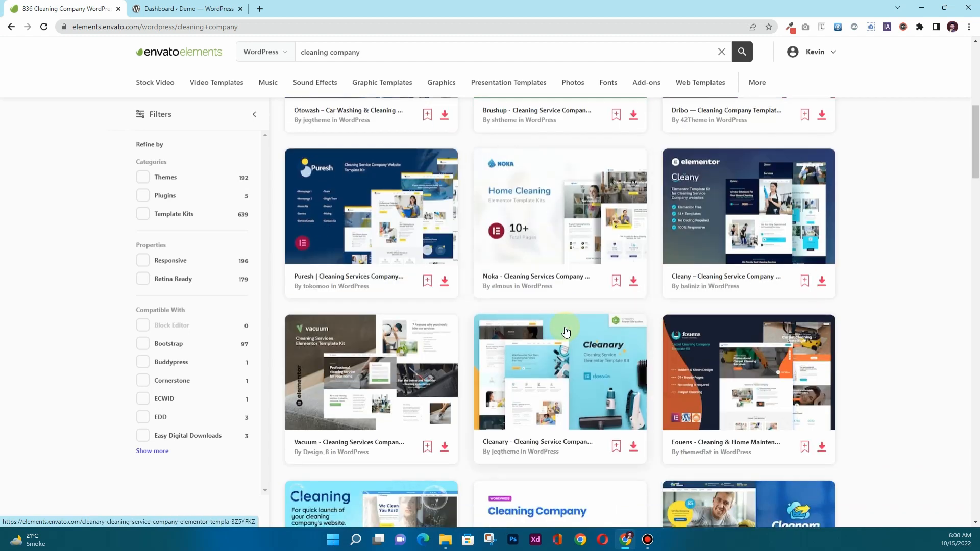
scroll(566, 332, "down", 1)
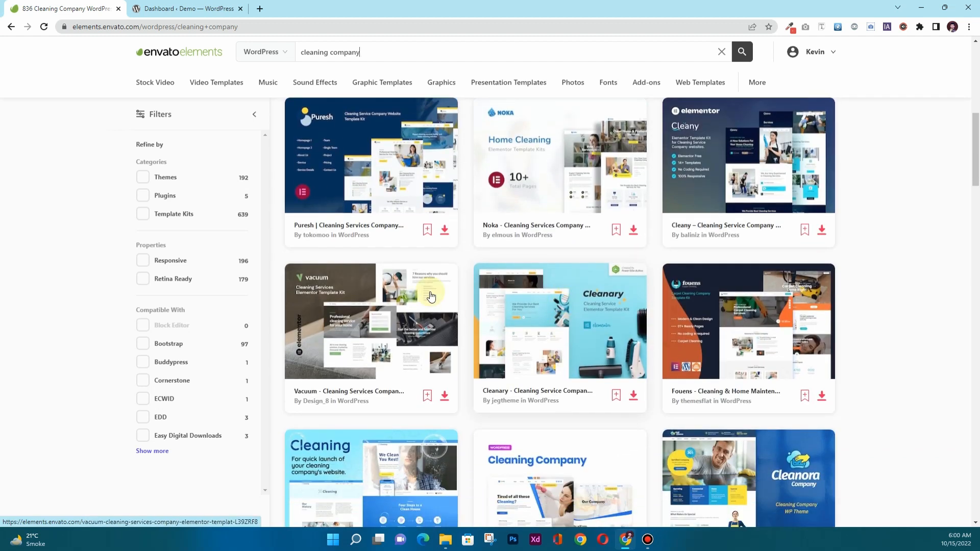
middle_click(364, 229)
scroll(572, 305, "down", 3)
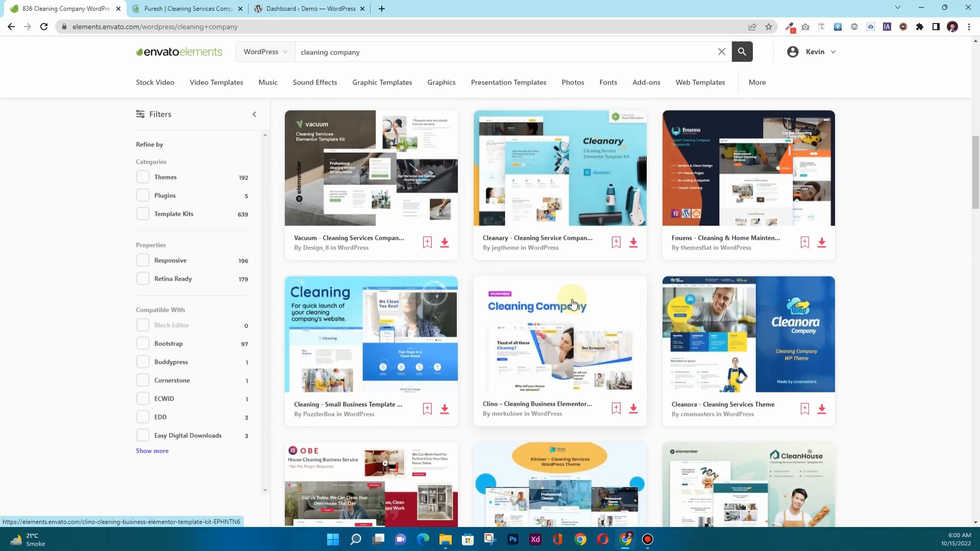
scroll(572, 305, "down", 2)
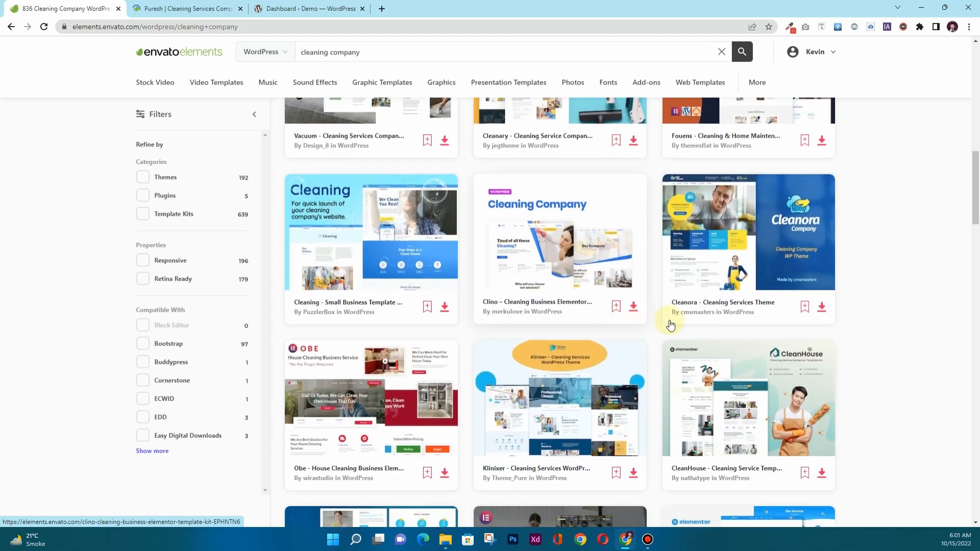
middle_click(700, 302)
Open the Klein, Cleansee and Klenar results in background tabs.
scroll(470, 260, "down", 3)
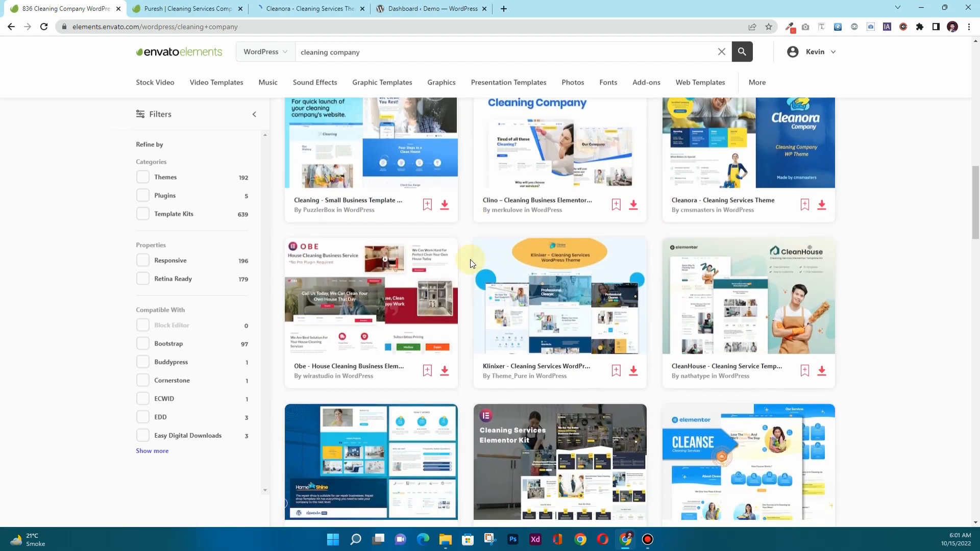
scroll(470, 261, "down", 3)
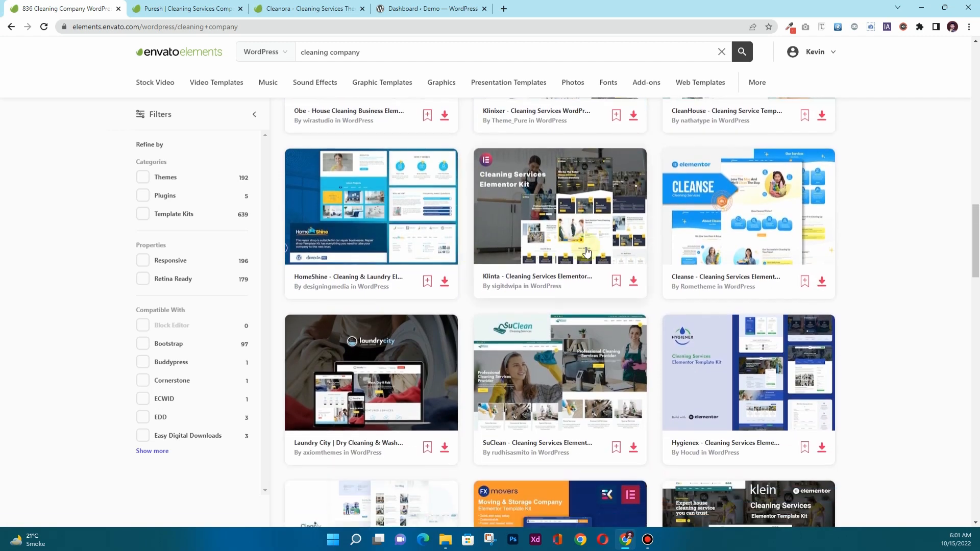
scroll(470, 262, "down", 2)
scroll(614, 345, "down", 4)
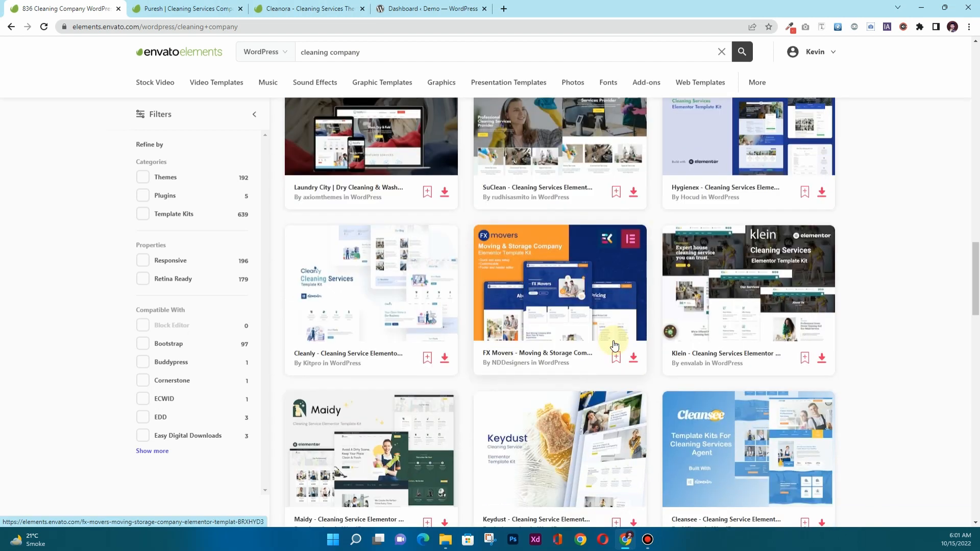
scroll(614, 346, "down", 1)
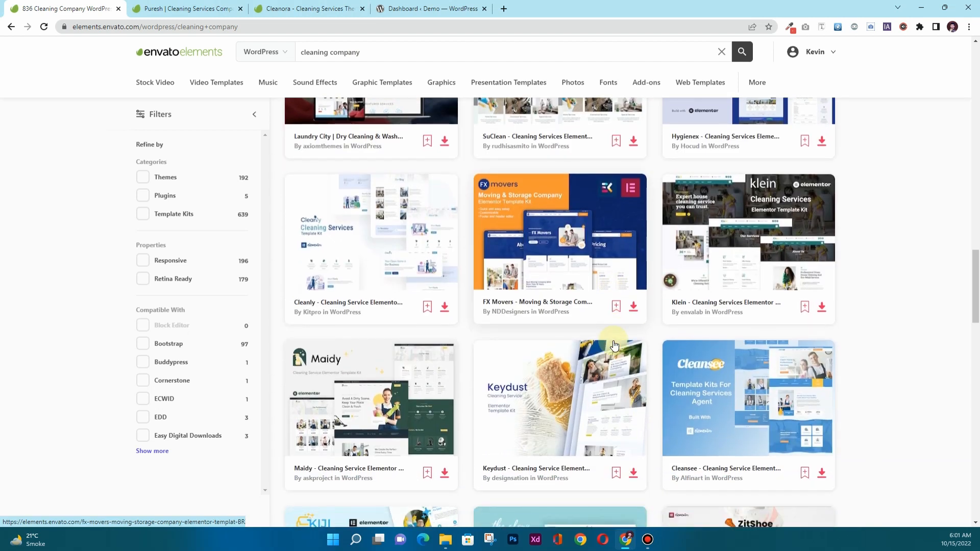
middle_click(707, 305)
scroll(458, 359, "down", 3)
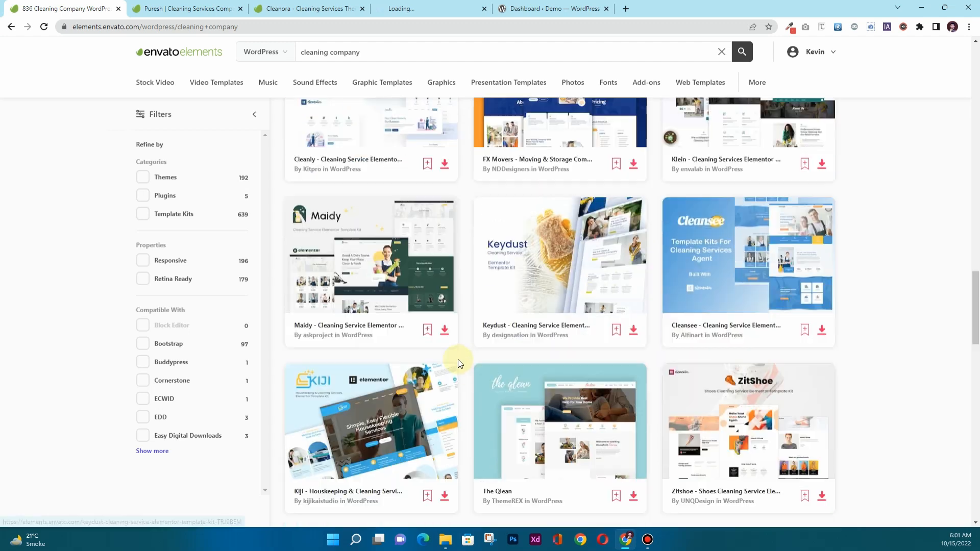
middle_click(725, 315)
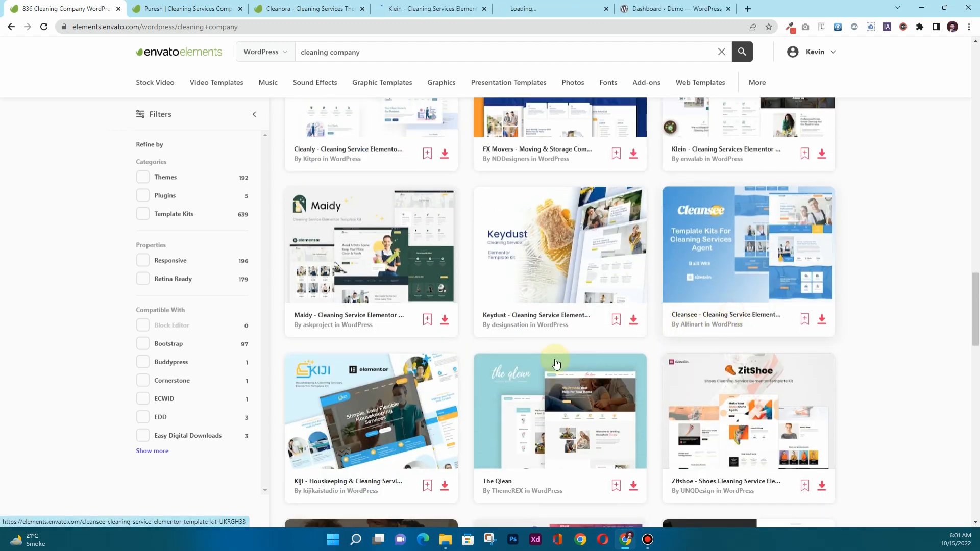
scroll(556, 363, "down", 4)
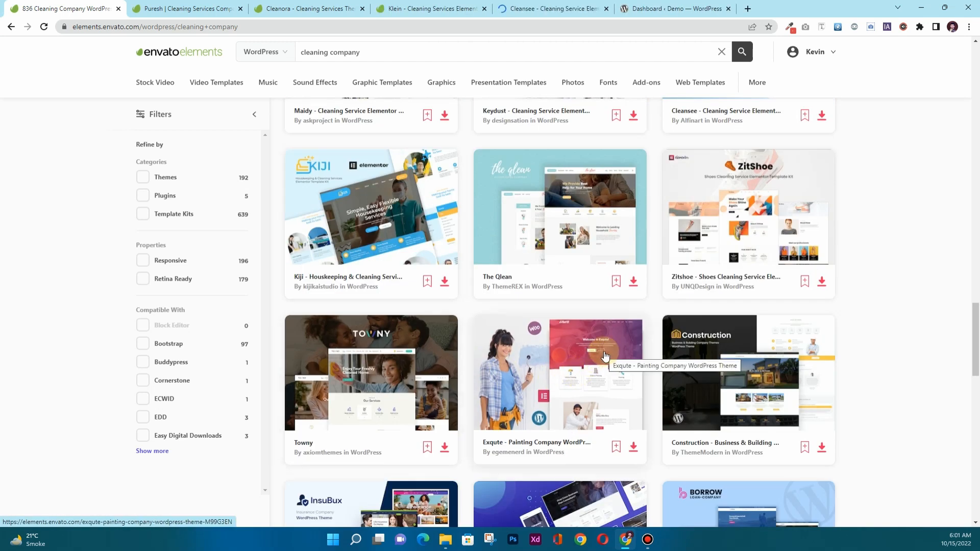
scroll(606, 356, "down", 5)
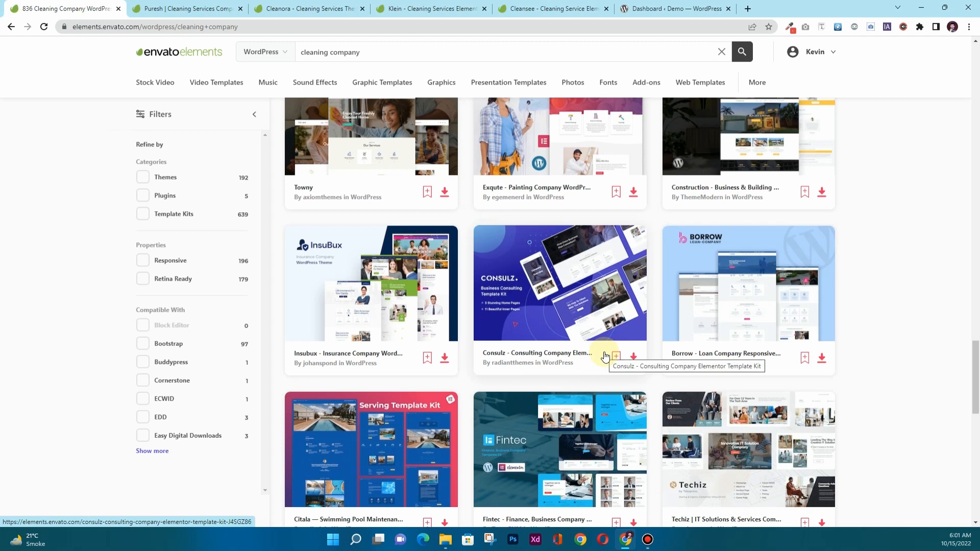
scroll(605, 356, "down", 3)
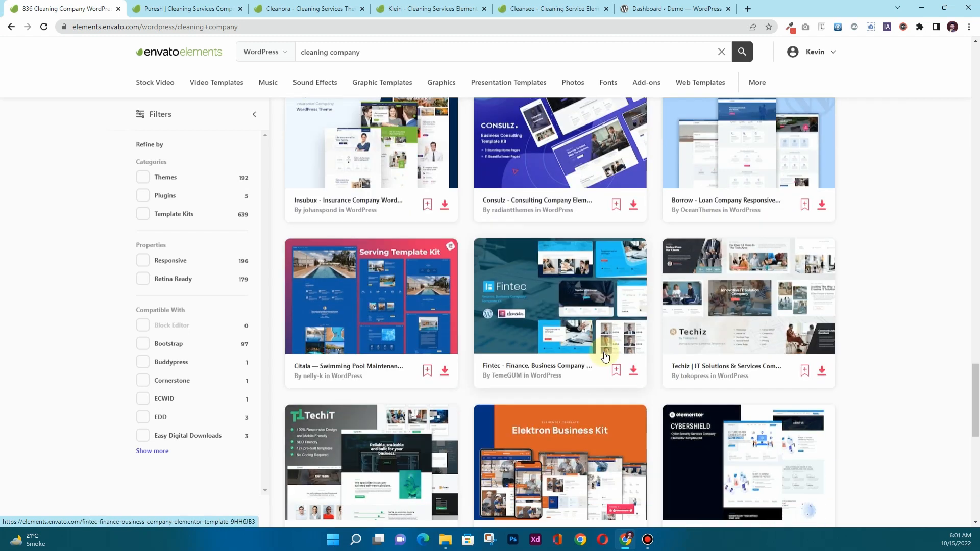
scroll(605, 355, "down", 4)
scroll(605, 356, "down", 3)
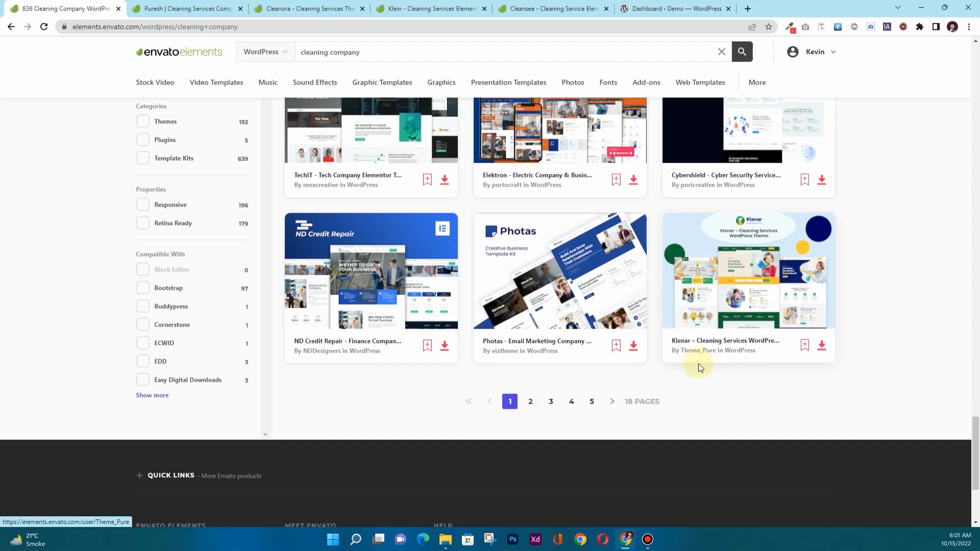
middle_click(711, 342)
left_click(190, 5)
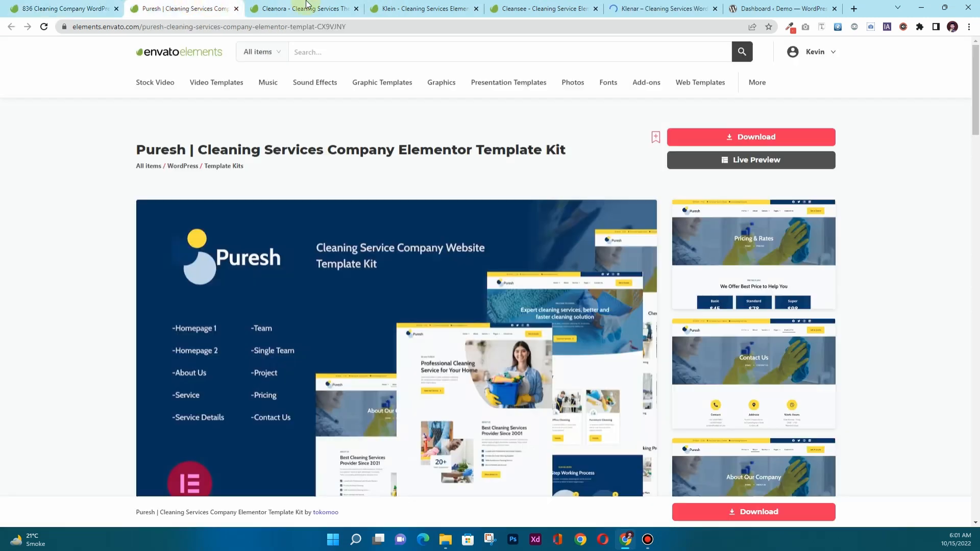
left_click(306, 8)
left_click(424, 8)
left_click(558, 9)
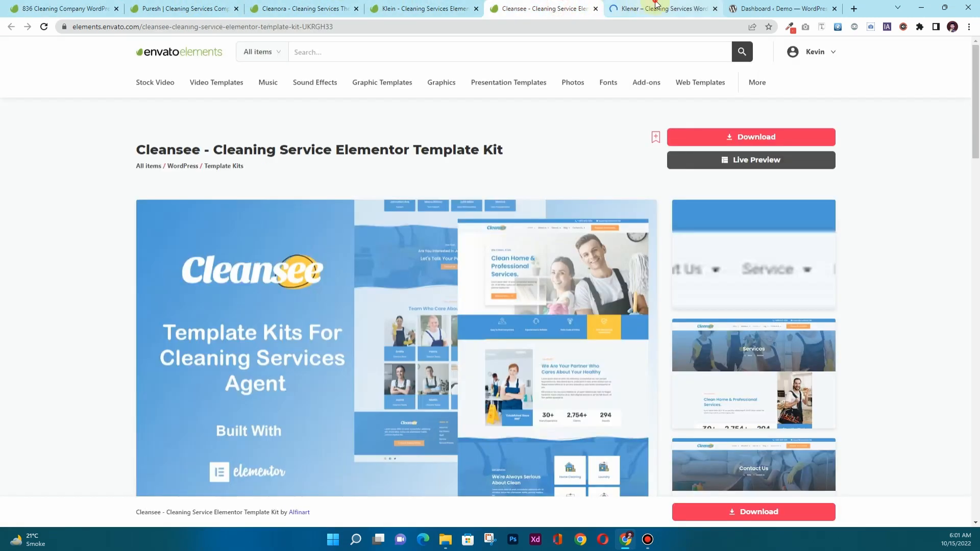
left_click(663, 8)
left_click(169, 8)
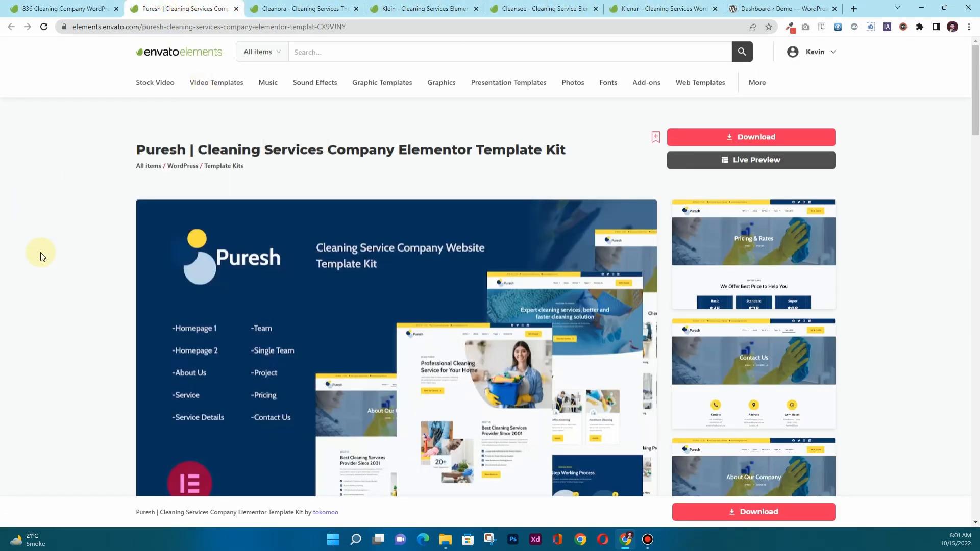
scroll(40, 255, "down", 10)
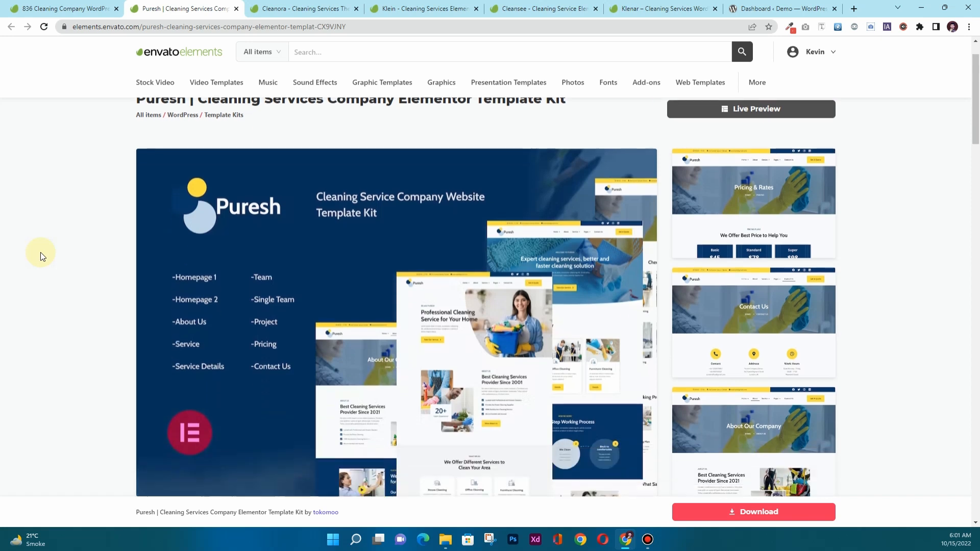
scroll(42, 256, "down", 5)
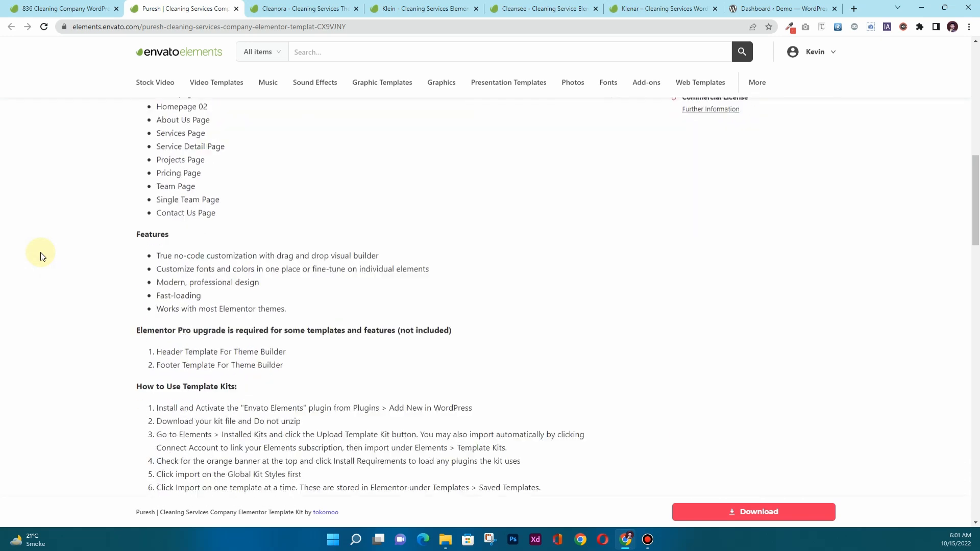
scroll(43, 256, "down", 8)
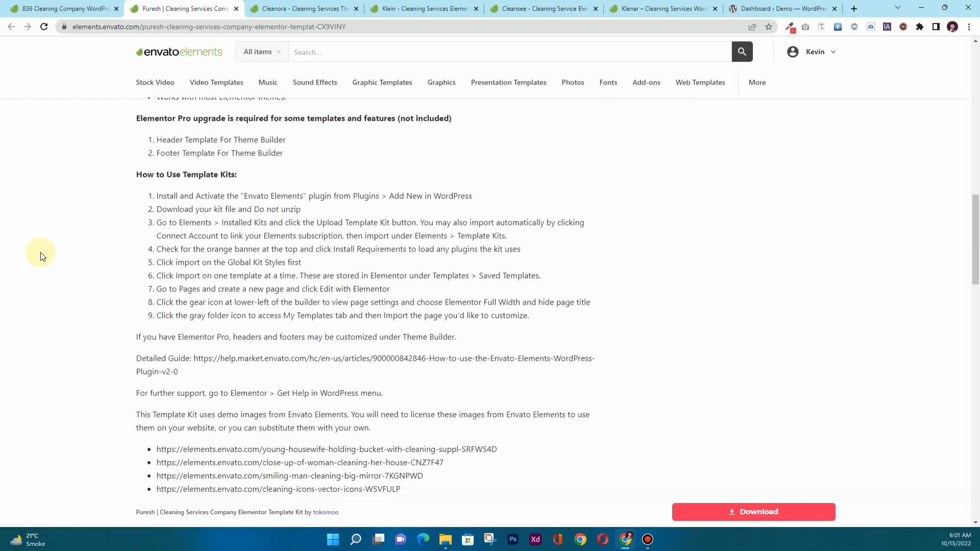
scroll(43, 256, "down", 1)
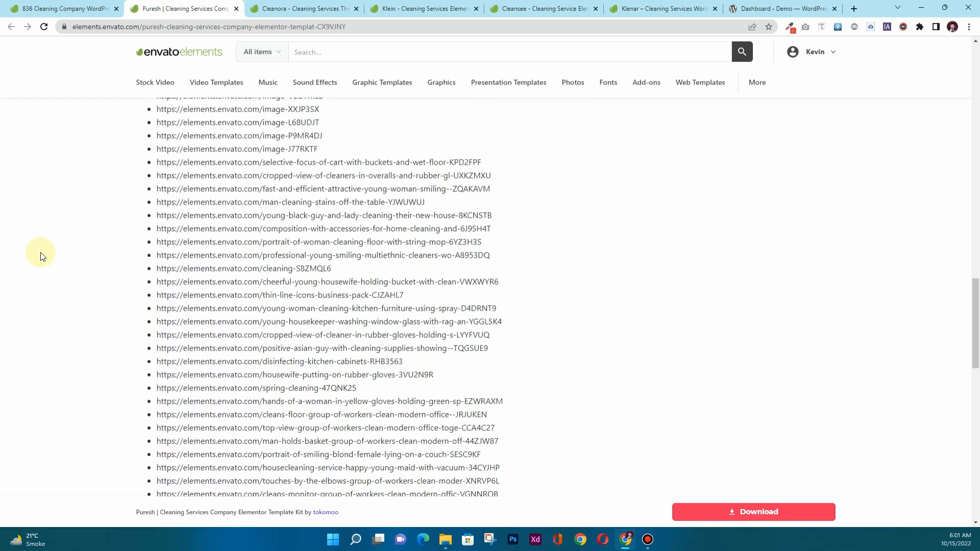
scroll(42, 256, "down", 3)
scroll(43, 256, "up", 7)
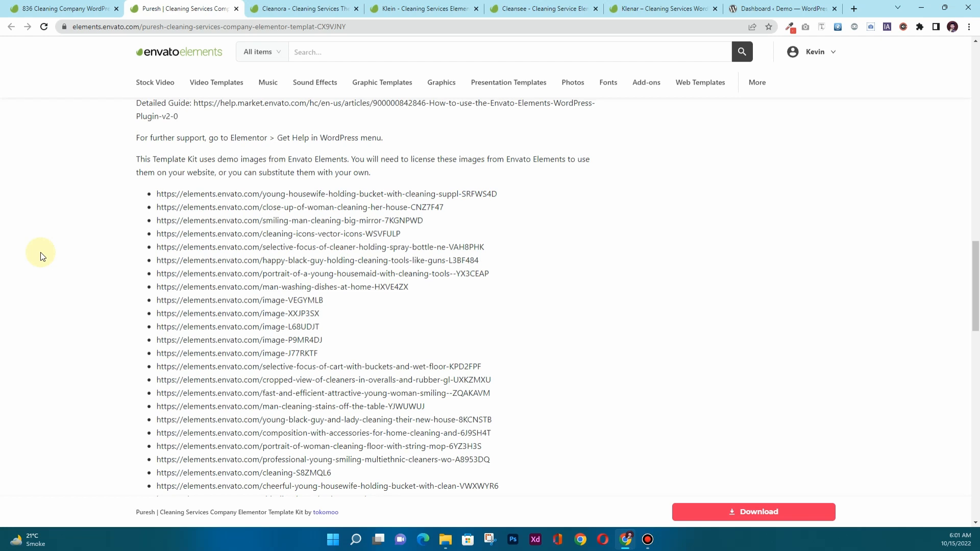
scroll(43, 256, "up", 6)
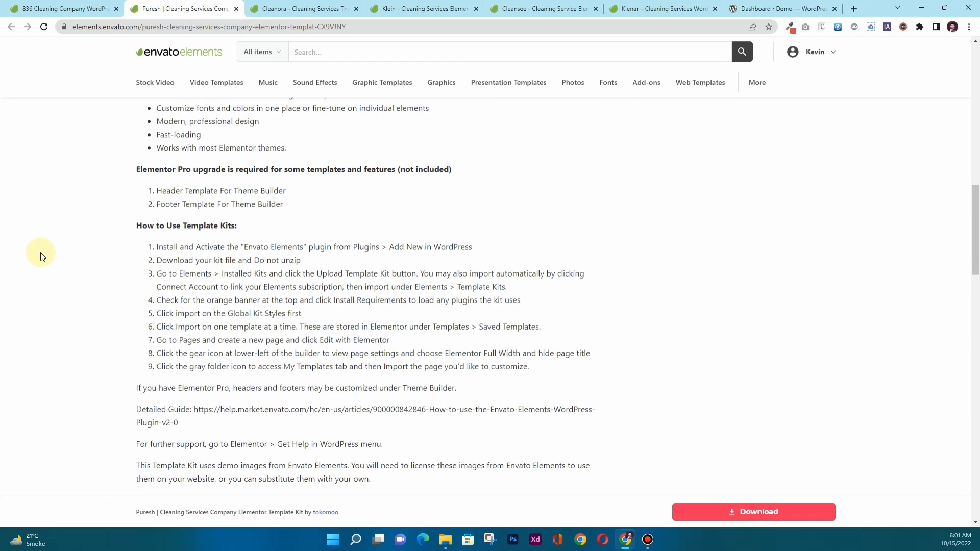
scroll(42, 256, "up", 2)
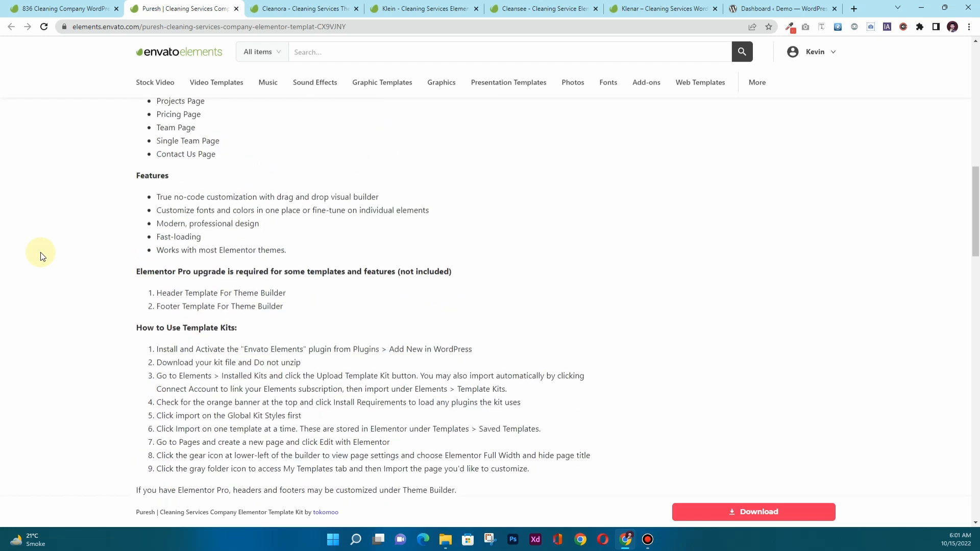
scroll(42, 256, "up", 4)
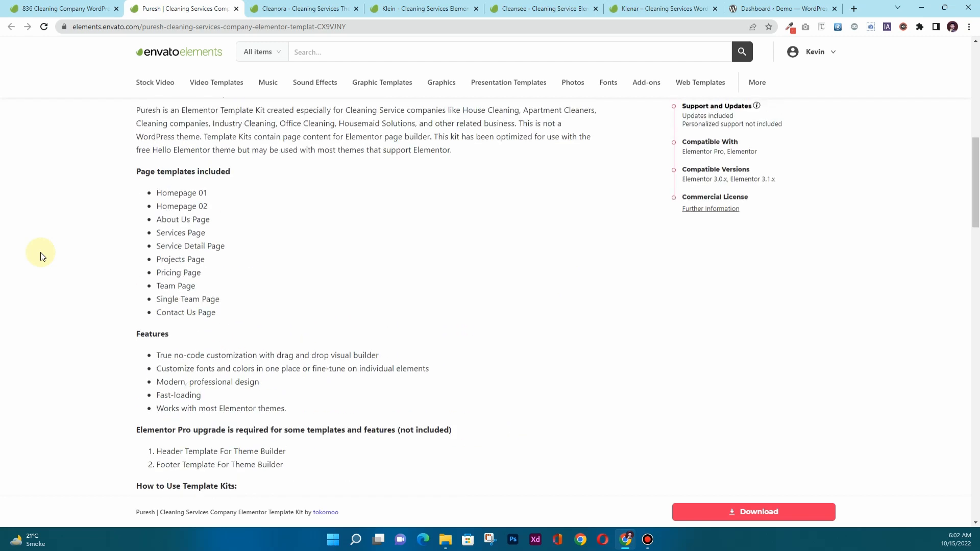
Review the Puresh kit's compatibility details, including its Elementor Pro and compatible plugins notes.
left_click_drag(771, 226, 684, 162)
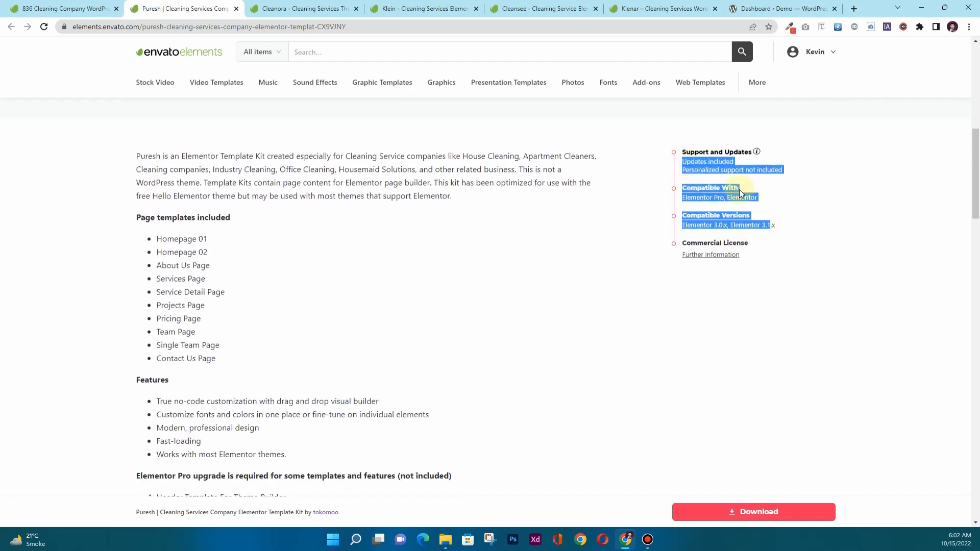
left_click_drag(725, 198, 681, 198)
left_click_drag(757, 197, 724, 198)
scroll(357, 321, "up", 3)
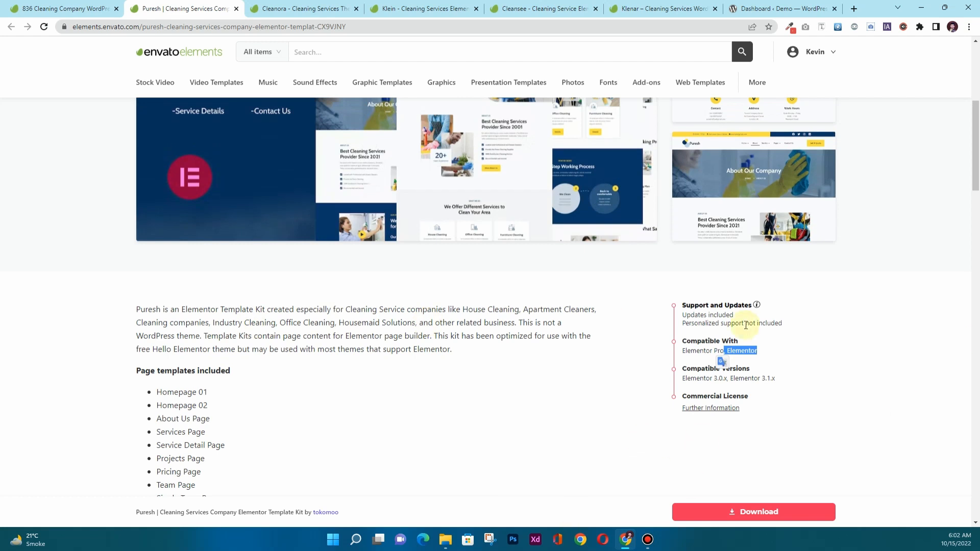
scroll(206, 401, "down", 5)
scroll(206, 403, "down", 3)
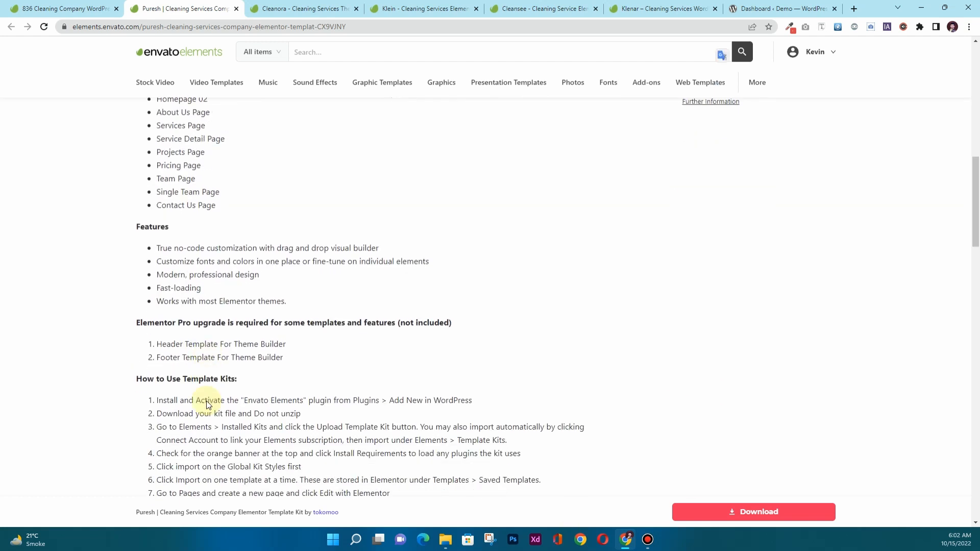
scroll(204, 400, "down", 1)
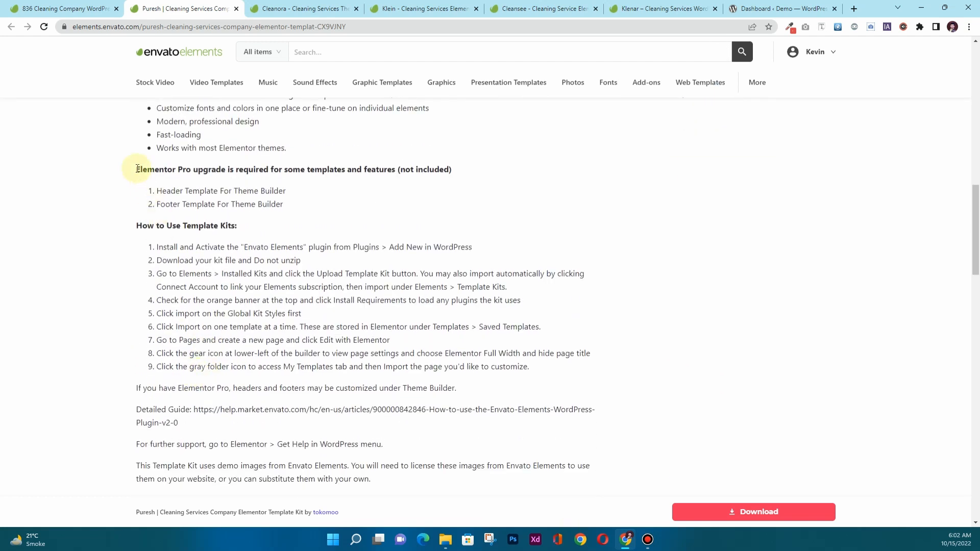
left_click_drag(127, 150, 325, 390)
scroll(291, 390, "down", 4)
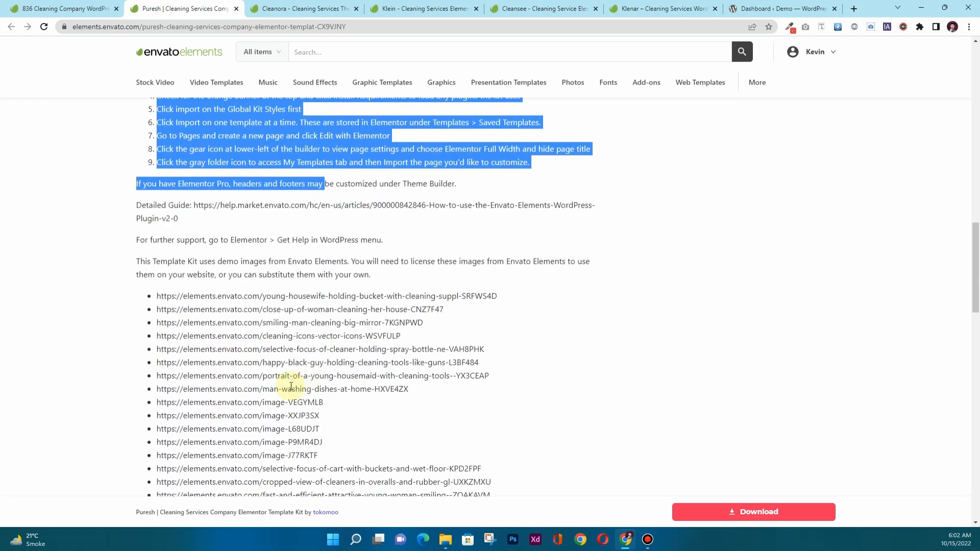
left_click(199, 358)
scroll(148, 268, "down", 1)
scroll(148, 268, "down", 12)
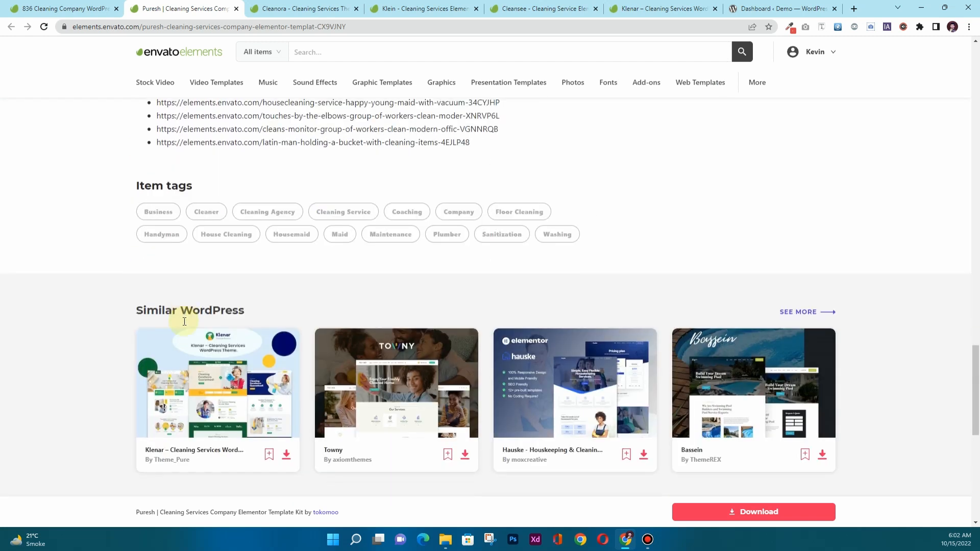
scroll(183, 314, "up", 14)
scroll(184, 324, "up", 14)
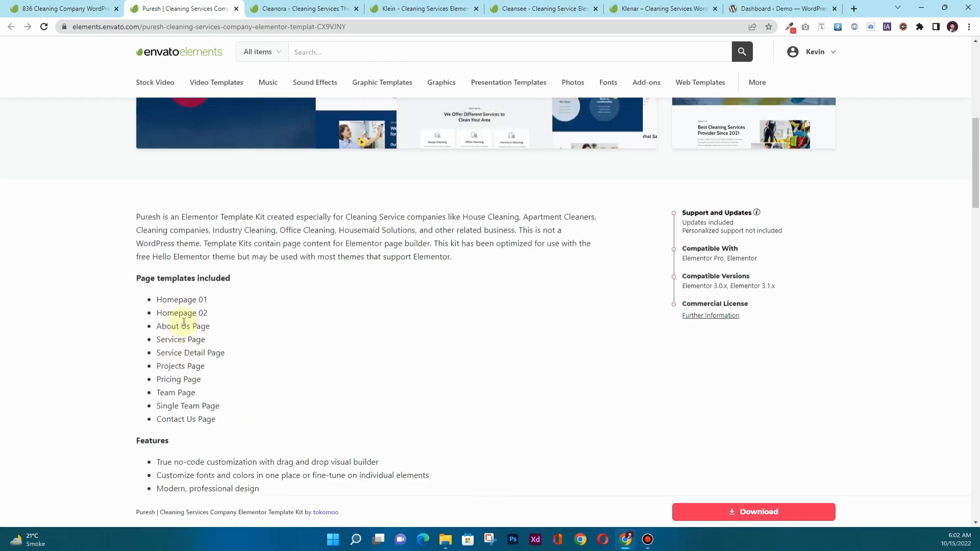
scroll(184, 323, "up", 1)
scroll(184, 324, "down", 15)
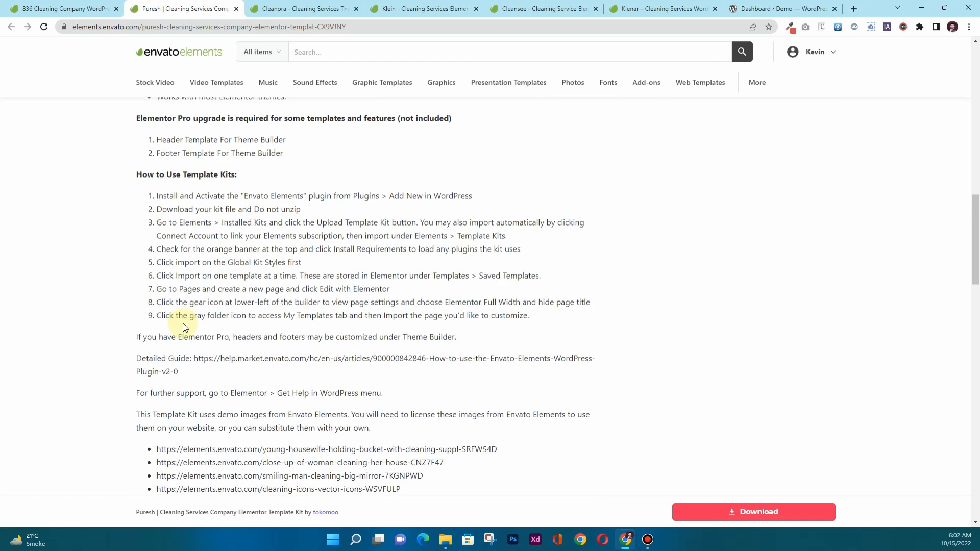
scroll(185, 327, "up", 6)
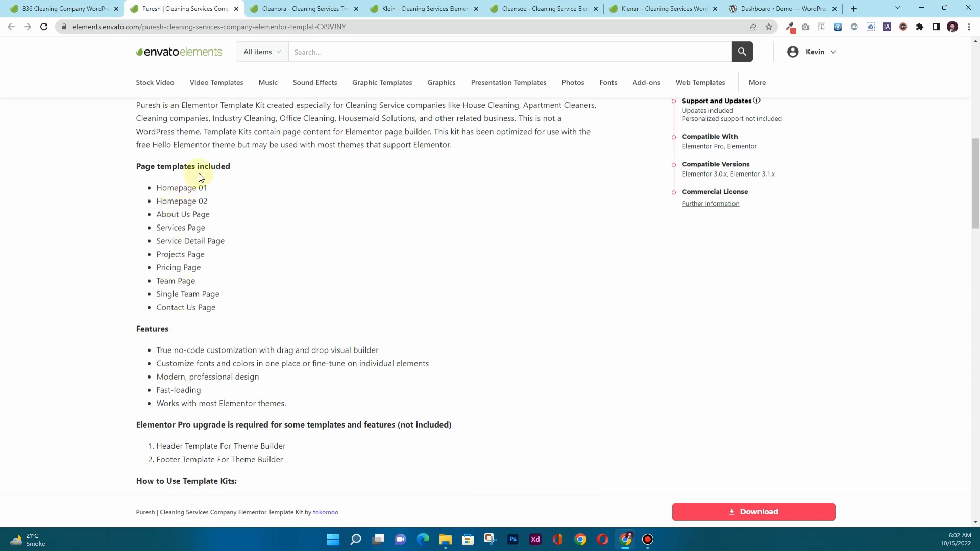
scroll(169, 196, "down", 4)
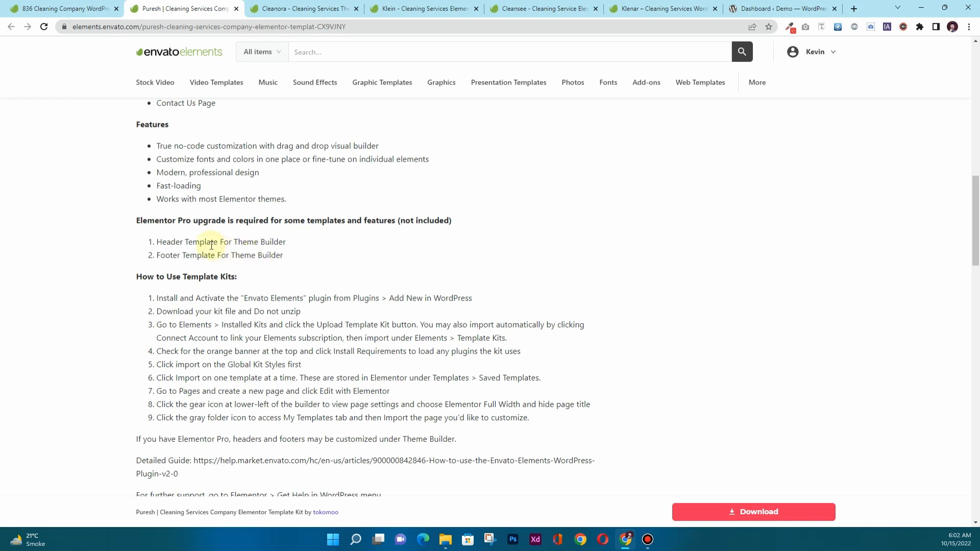
Check Puresh's Header and Footer Theme Builder templates, then bring up the Cleanora theme page.
left_click_drag(300, 244, 163, 242)
left_click(164, 242)
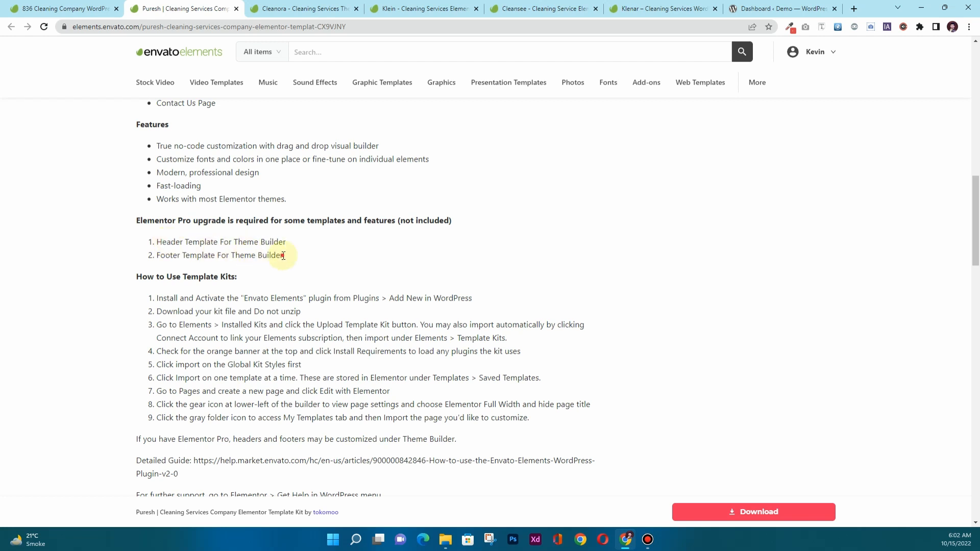
left_click_drag(283, 255, 148, 256)
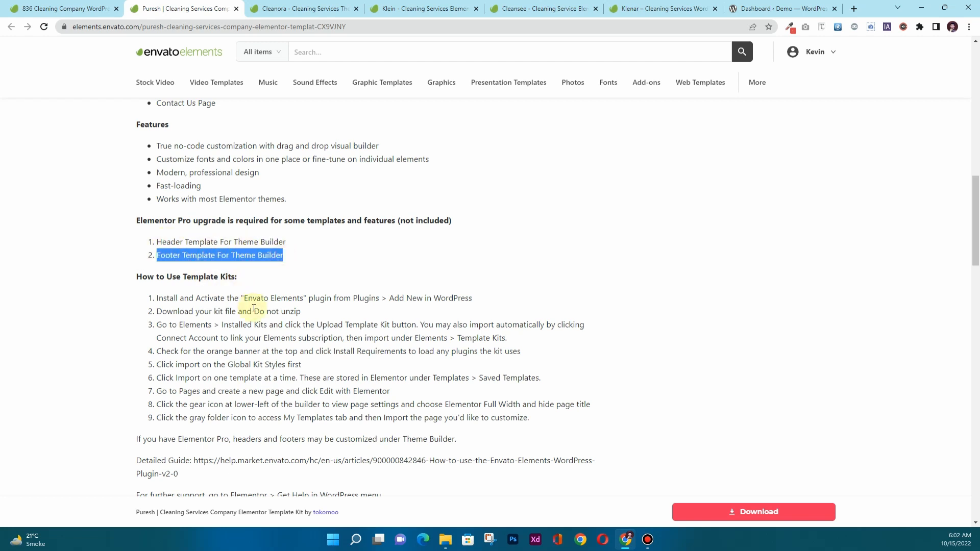
scroll(254, 309, "down", 9)
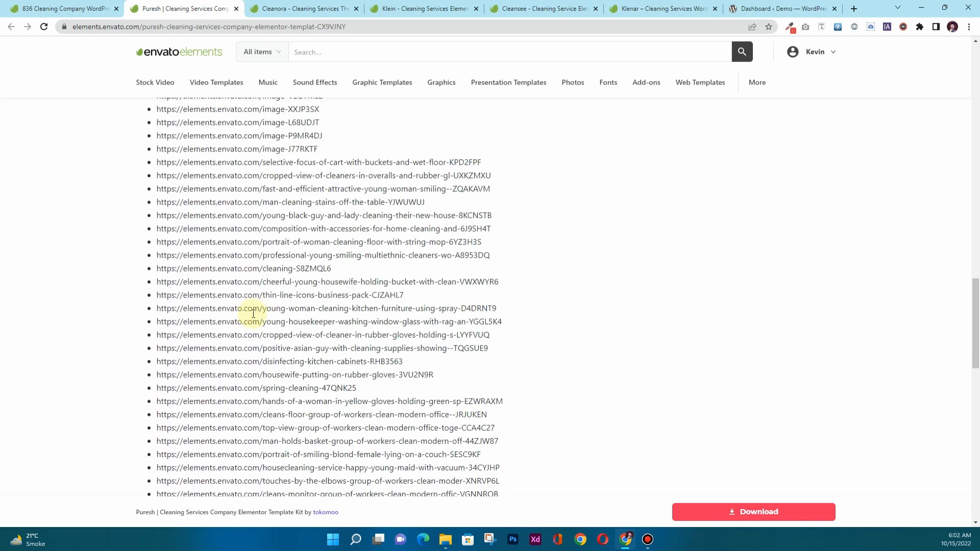
scroll(253, 311, "up", 10)
scroll(253, 313, "up", 12)
scroll(251, 317, "down", 4)
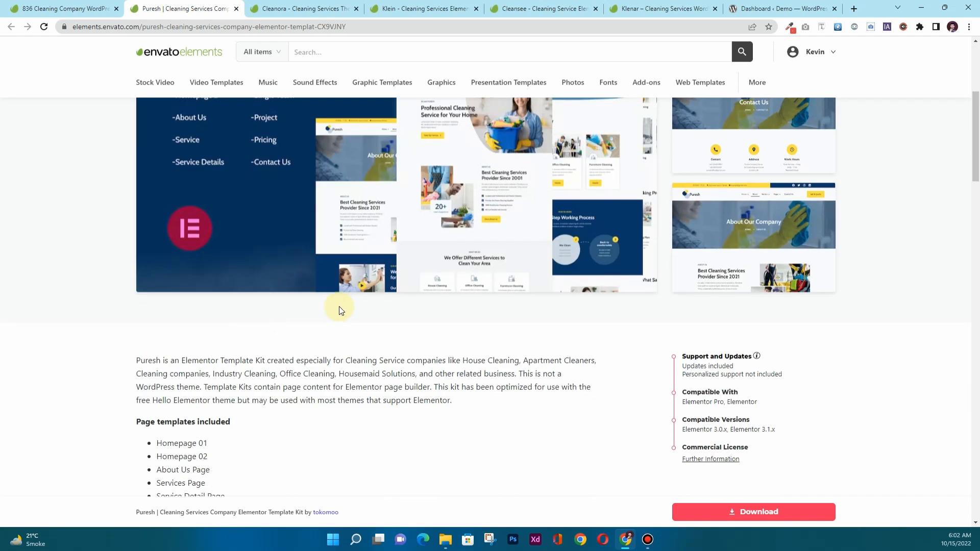
left_click(274, 7)
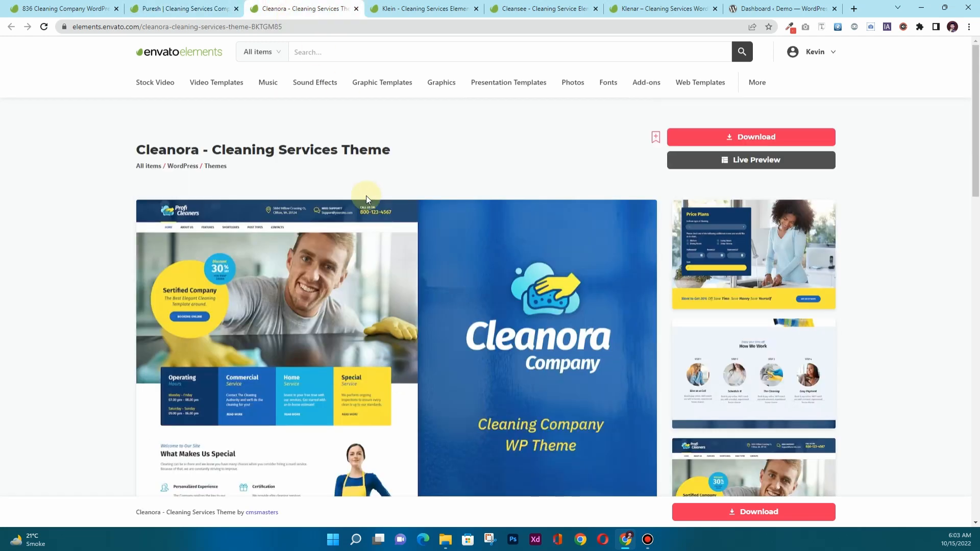
scroll(366, 199, "down", 1)
scroll(366, 199, "up", 1)
left_click_drag(225, 150, 385, 150)
scroll(288, 302, "down", 9)
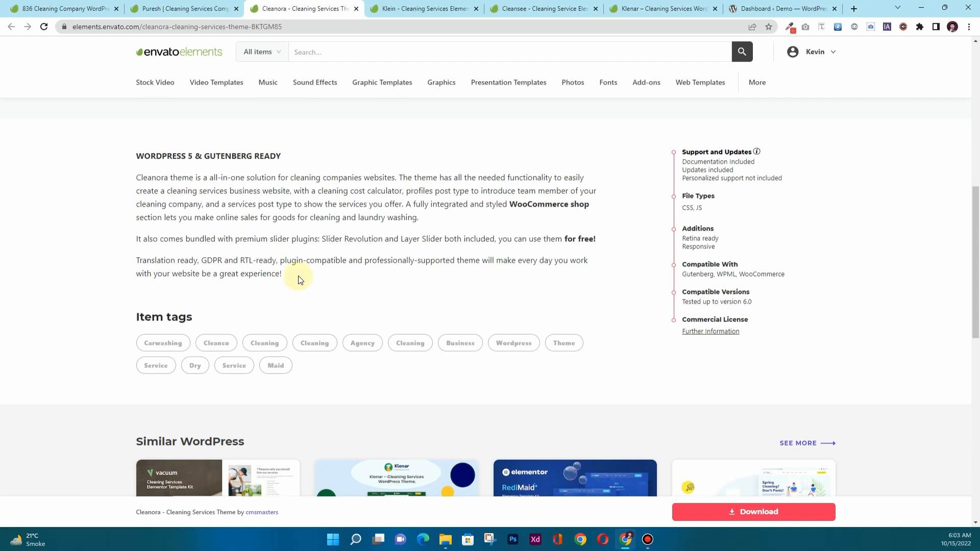
left_click_drag(283, 274, 155, 262)
left_click_drag(139, 226, 122, 176)
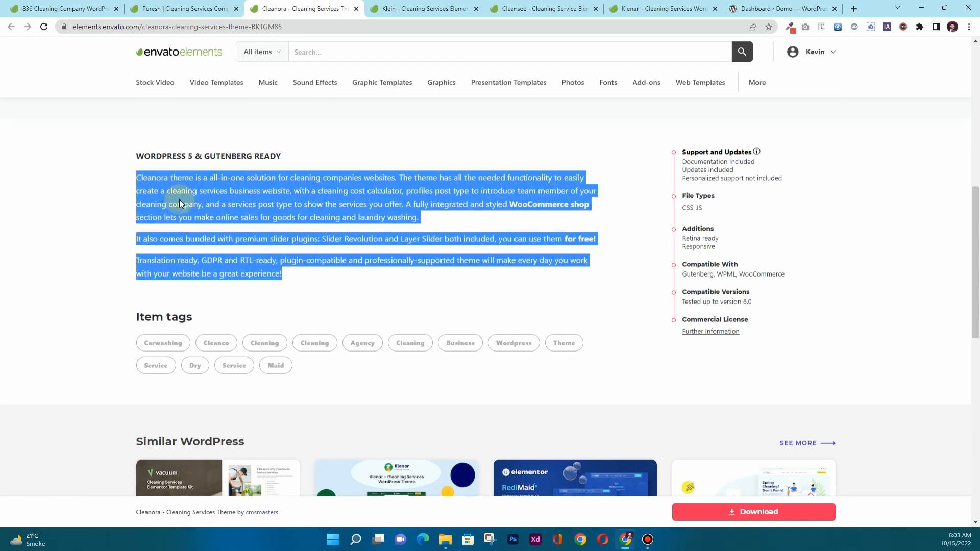
left_click(730, 270)
left_click_drag(800, 274, 725, 276)
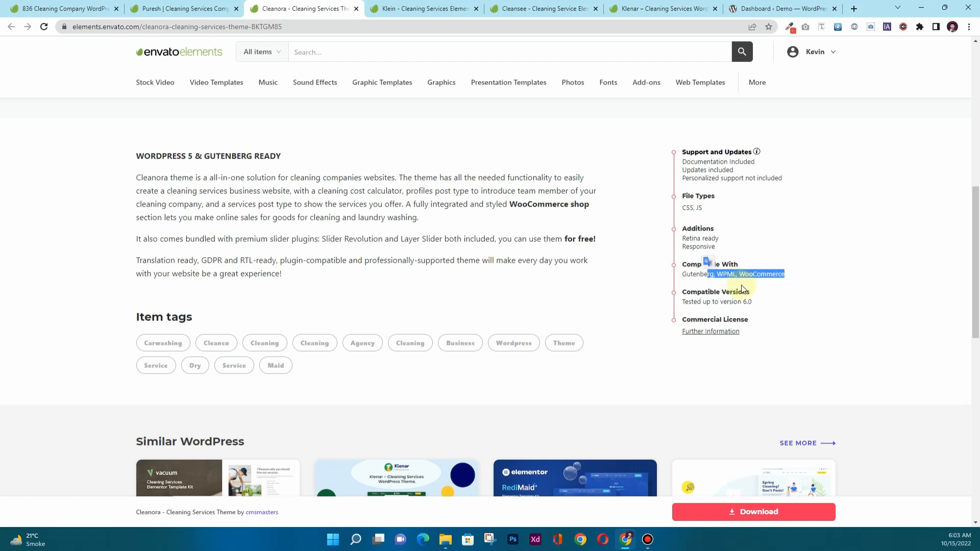
left_click(706, 276)
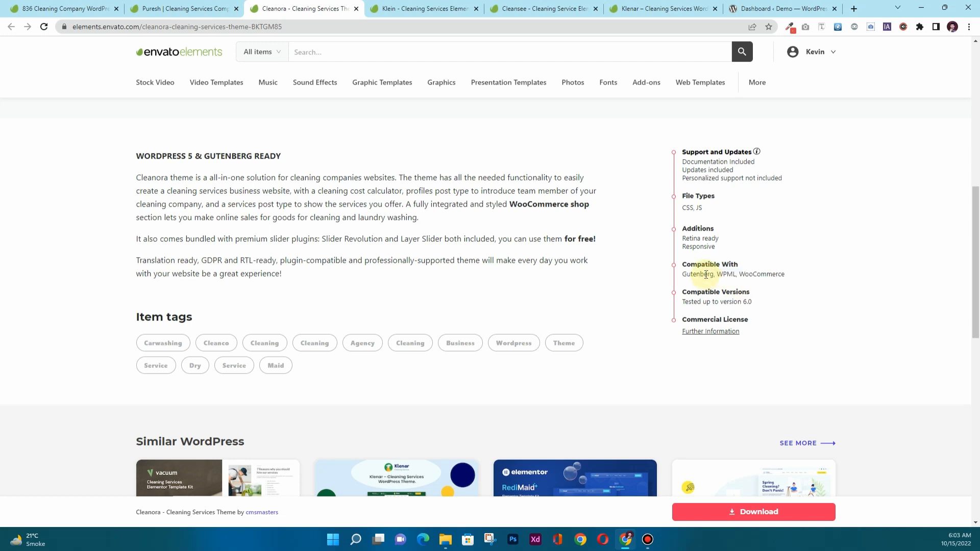
Bring up the Klein template kit page and read through its Required Plugins list.
left_click(399, 8)
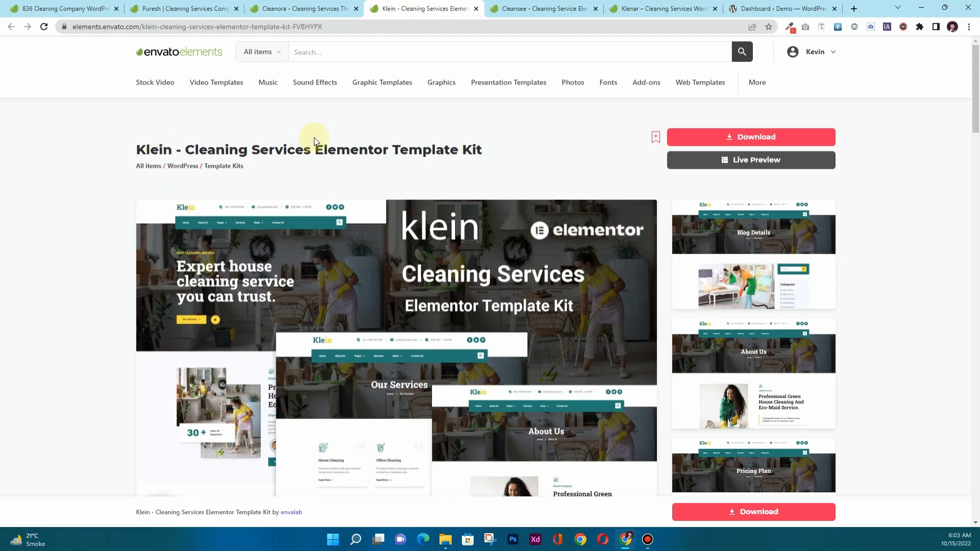
scroll(307, 355, "down", 5)
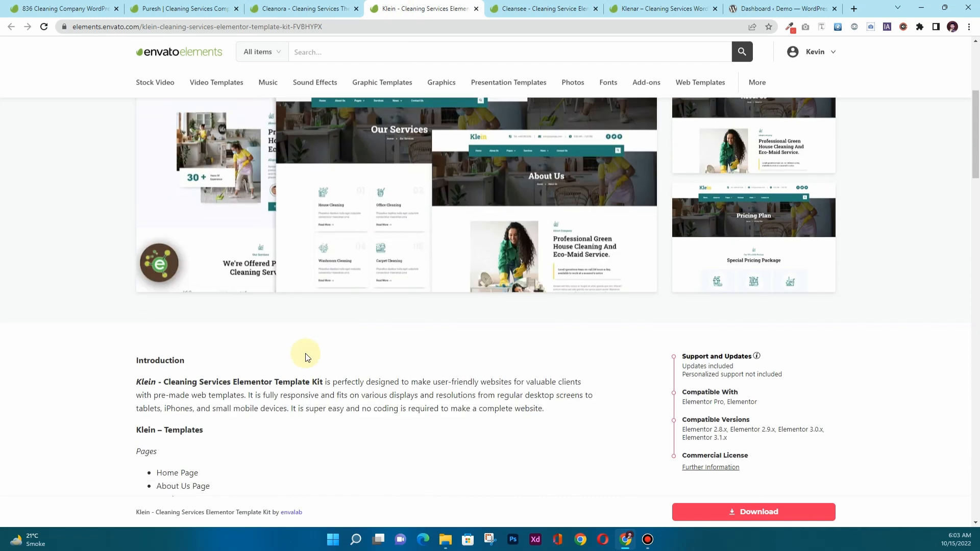
scroll(307, 356, "down", 4)
scroll(305, 357, "down", 7)
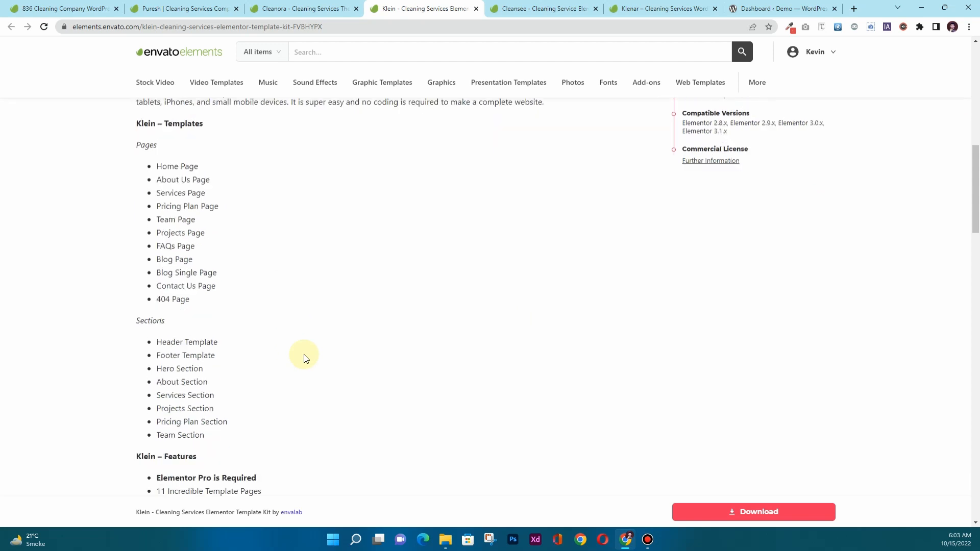
scroll(302, 352, "down", 2)
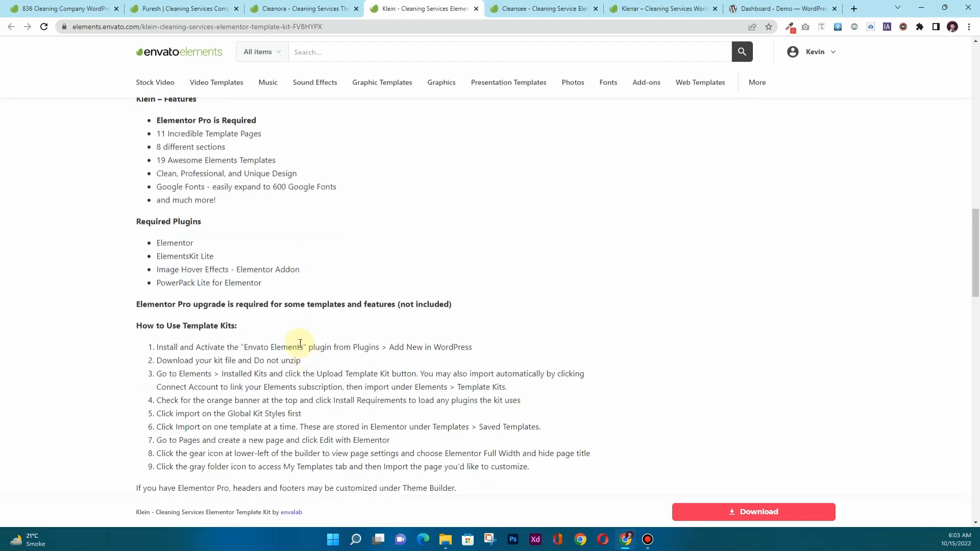
left_click_drag(132, 218, 293, 282)
left_click(281, 281)
scroll(263, 294, "up", 20)
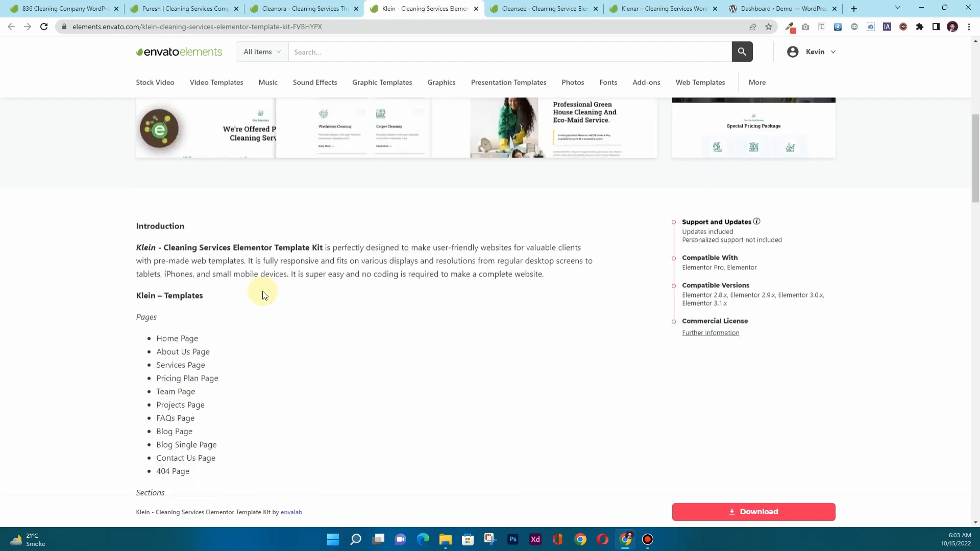
scroll(264, 295, "down", 20)
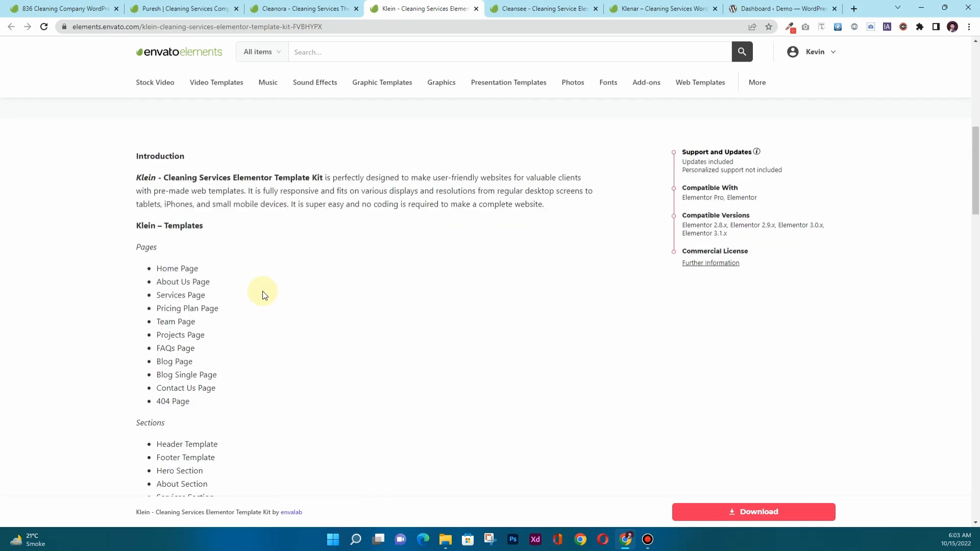
scroll(262, 292, "down", 5)
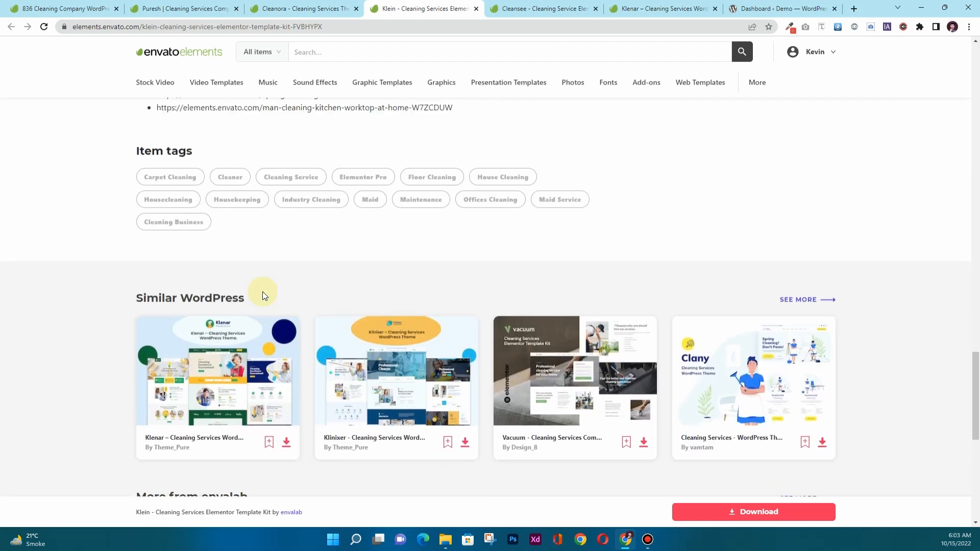
scroll(263, 293, "up", 20)
scroll(263, 294, "up", 5)
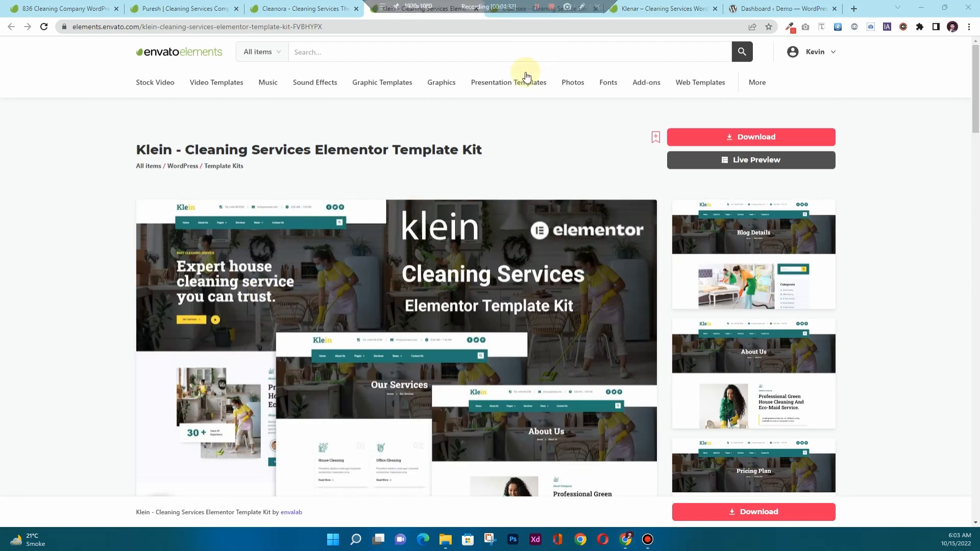
Review the Cleansee kit's required plugins, including Elementor Pro, then show the Klenar theme page.
left_click(525, 8)
scroll(321, 336, "down", 10)
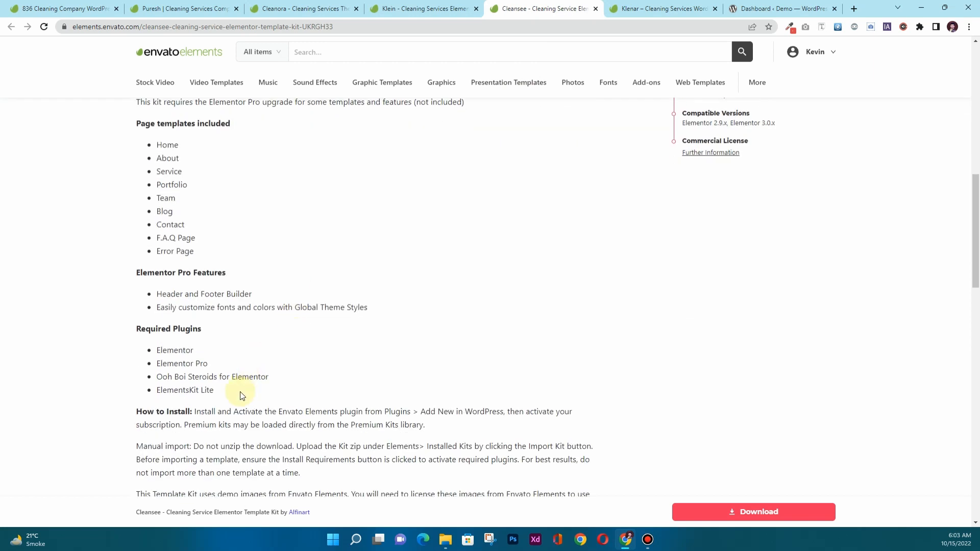
left_click_drag(242, 396, 132, 333)
scroll(276, 320, "up", 8)
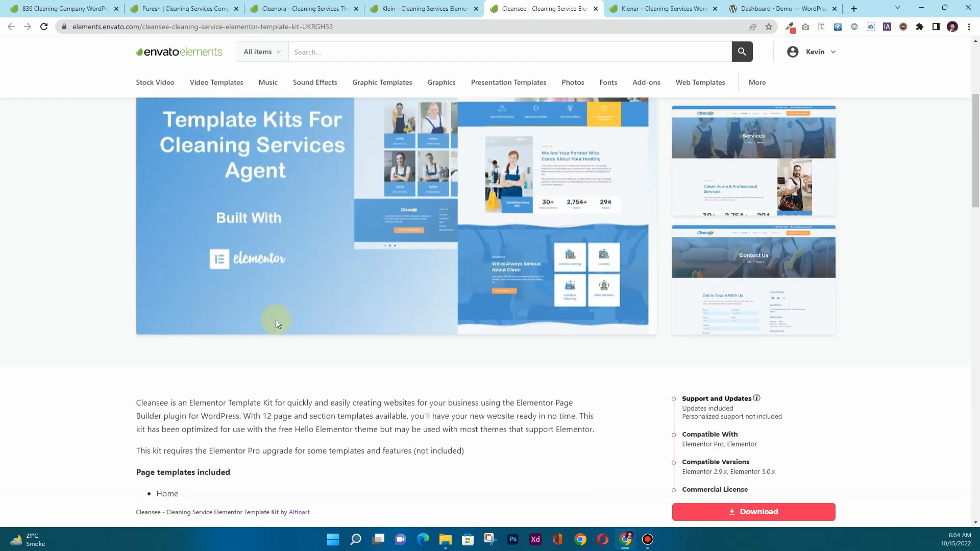
scroll(276, 320, "down", 11)
left_click(189, 239)
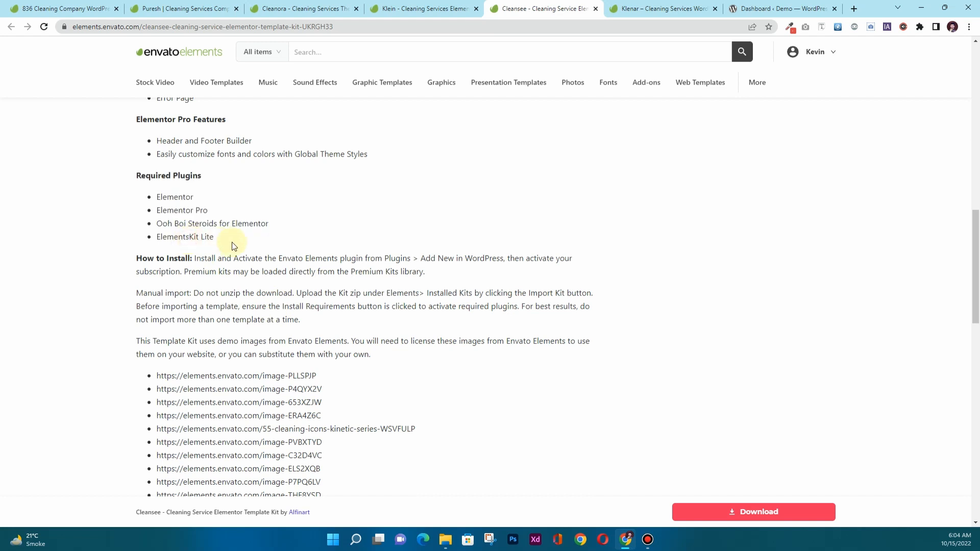
triple_click(192, 212)
left_click(161, 211)
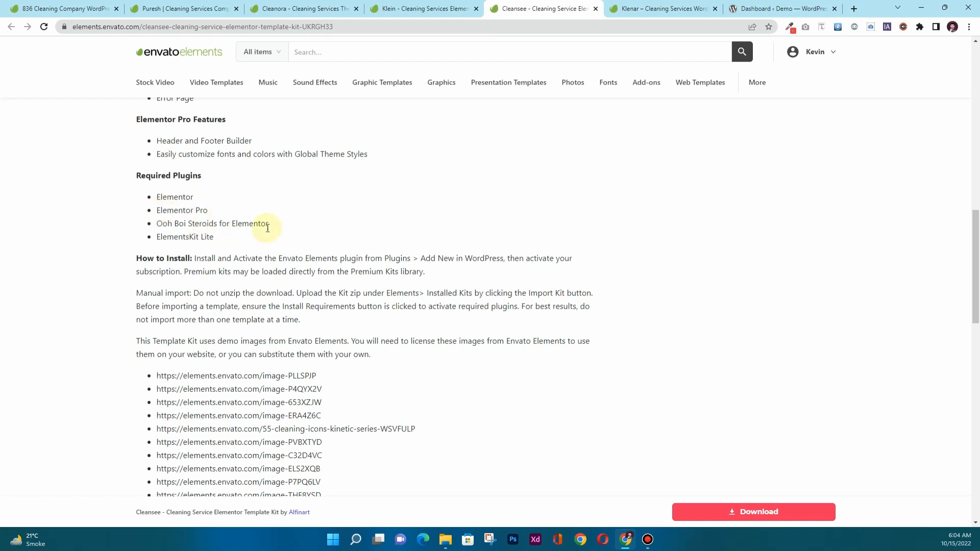
left_click_drag(264, 225, 222, 225)
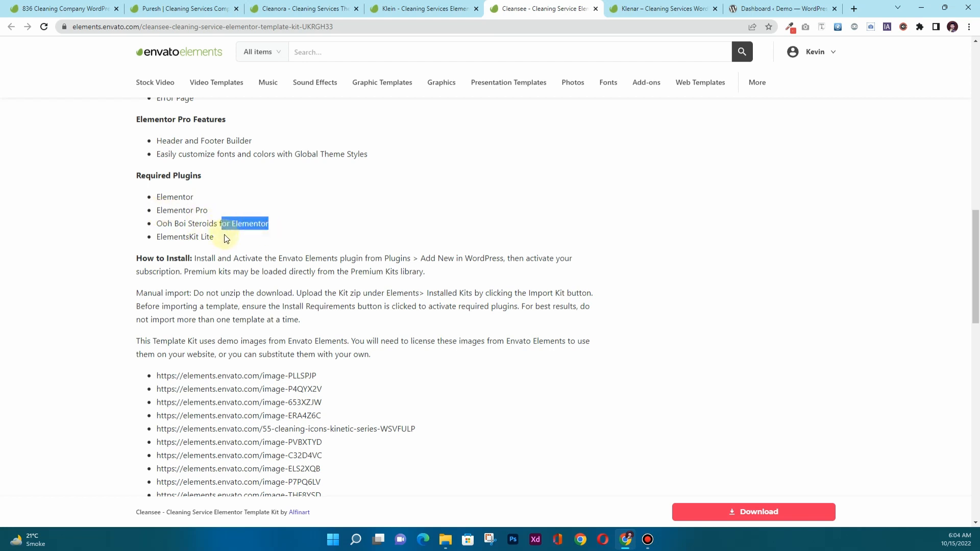
scroll(275, 289, "up", 10)
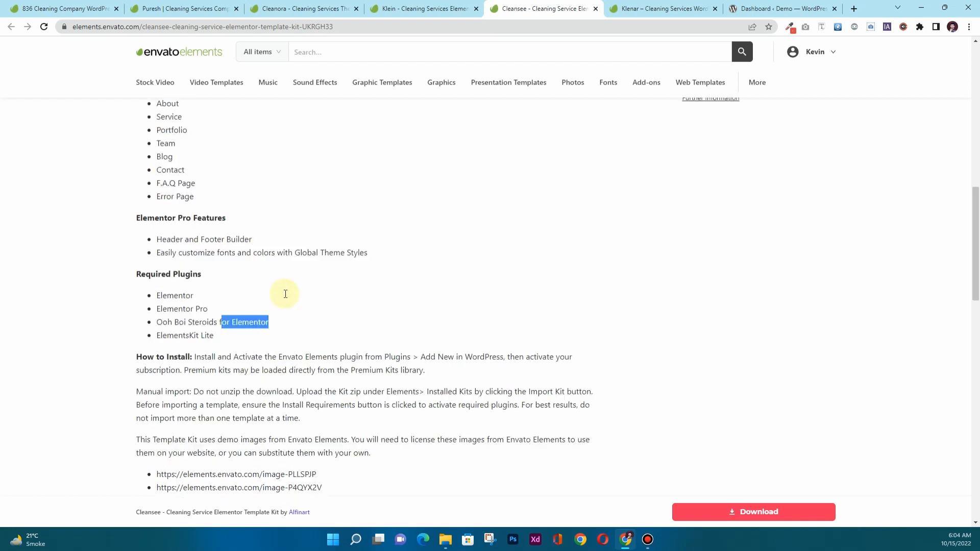
left_click(628, 8)
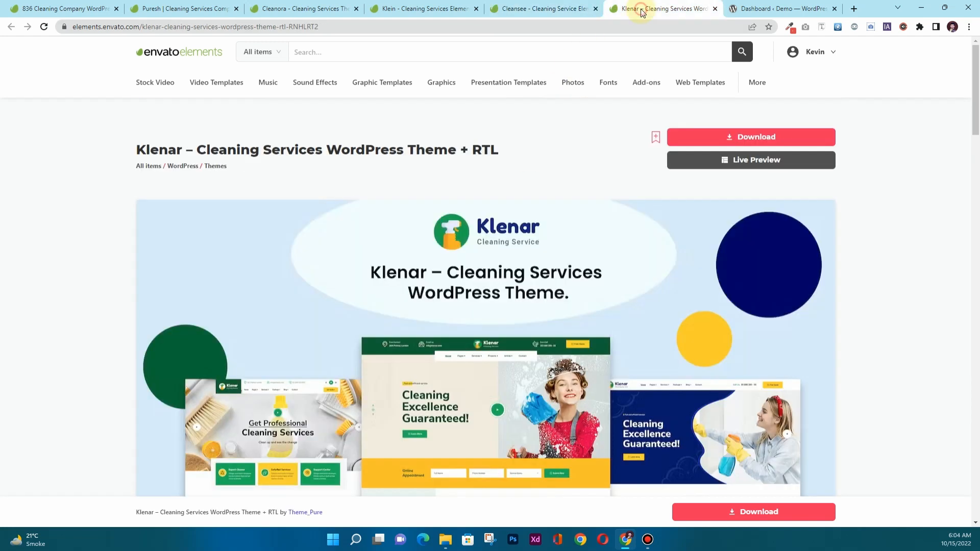
scroll(242, 335, "down", 3)
scroll(240, 335, "down", 5)
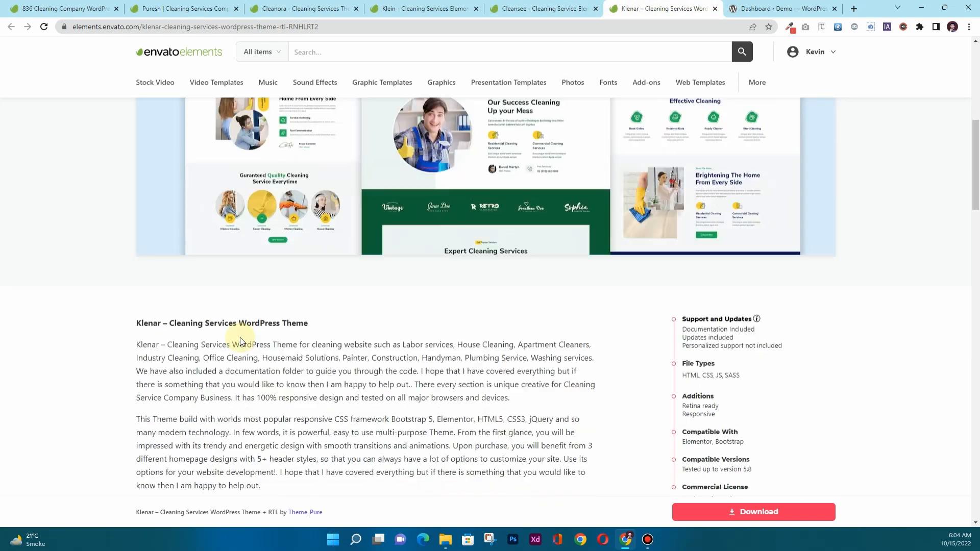
scroll(237, 338, "up", 5)
scroll(277, 329, "down", 8)
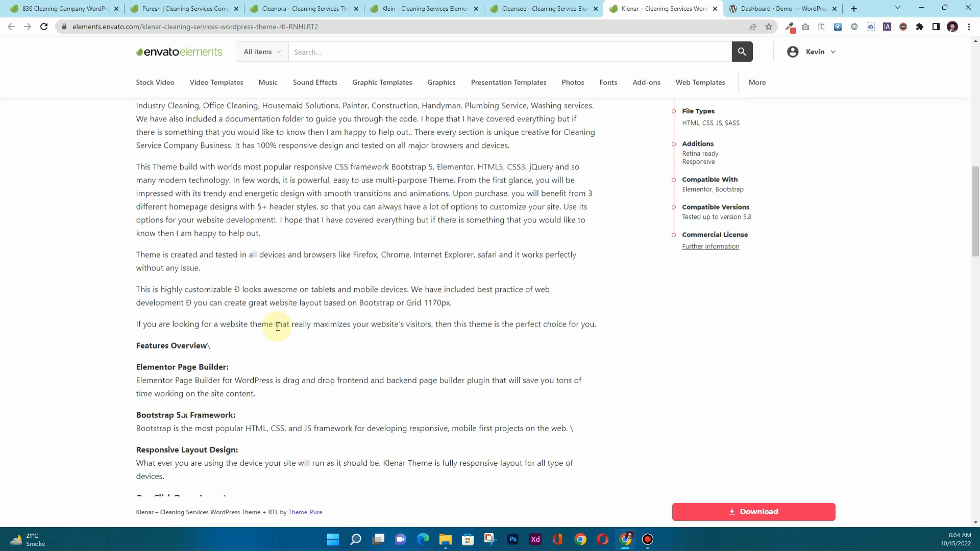
scroll(278, 327, "down", 15)
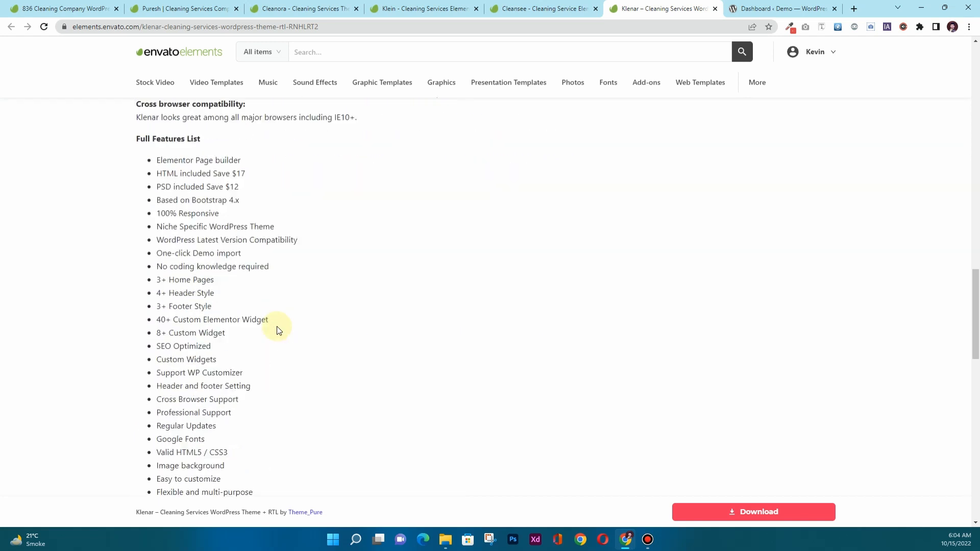
scroll(277, 327, "up", 10)
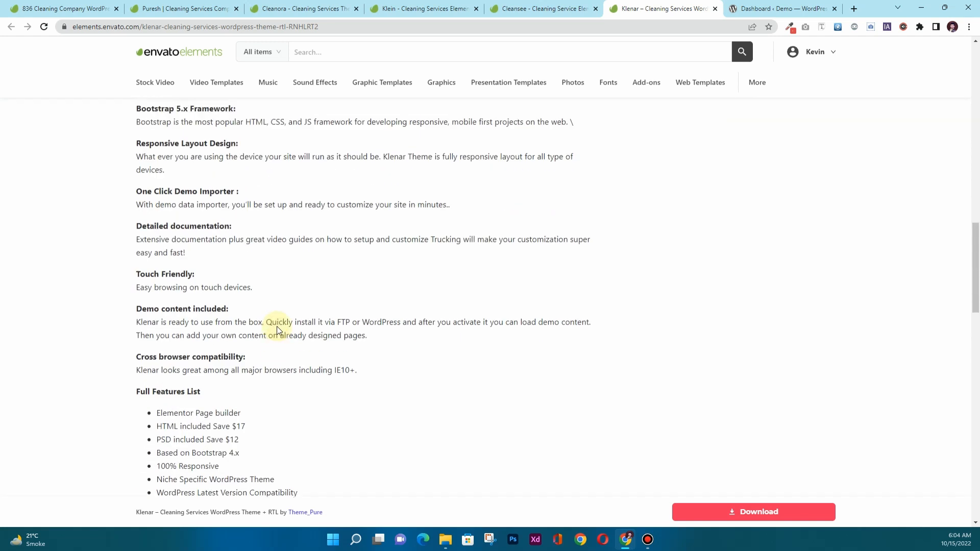
scroll(277, 326, "up", 4)
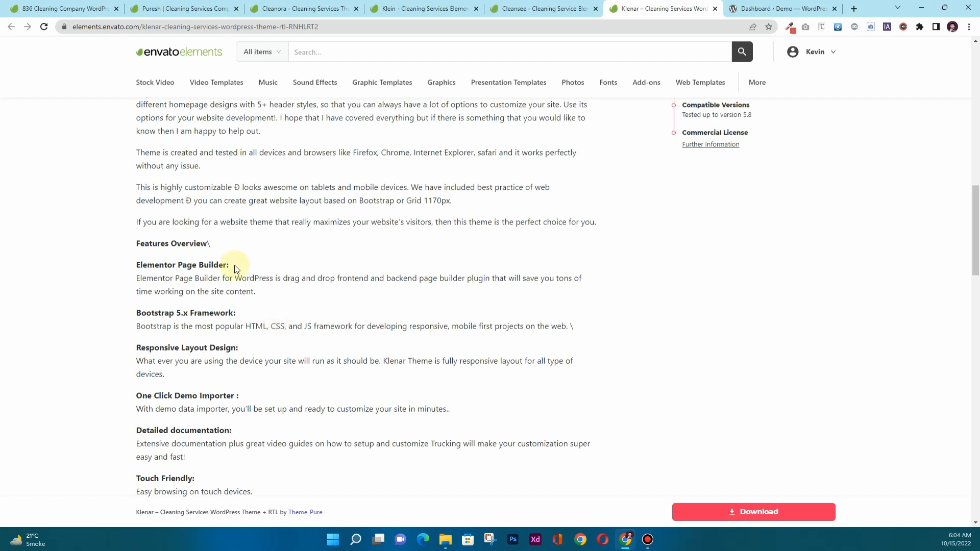
left_click_drag(236, 269, 159, 265)
scroll(259, 266, "down", 1)
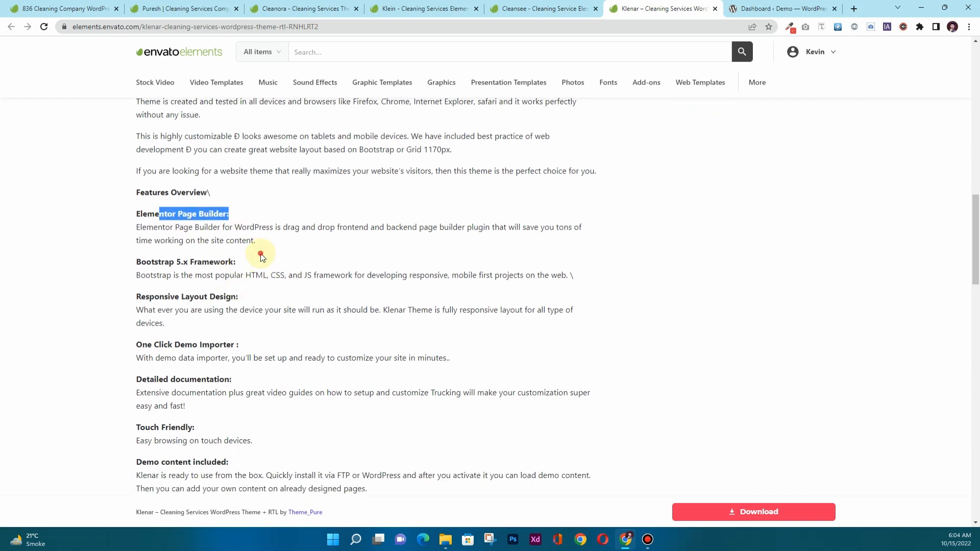
left_click_drag(236, 262, 141, 262)
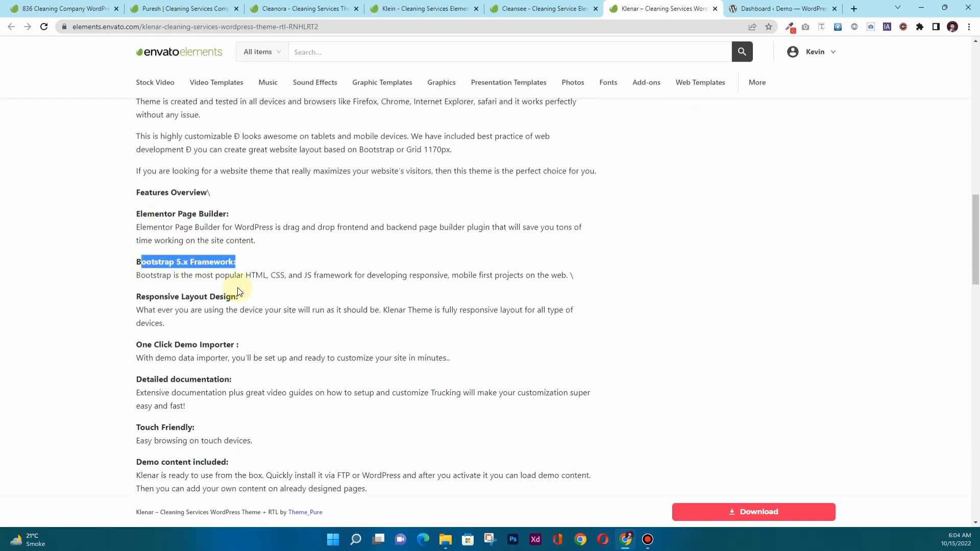
scroll(235, 249, "down", 1)
scroll(242, 302, "down", 1)
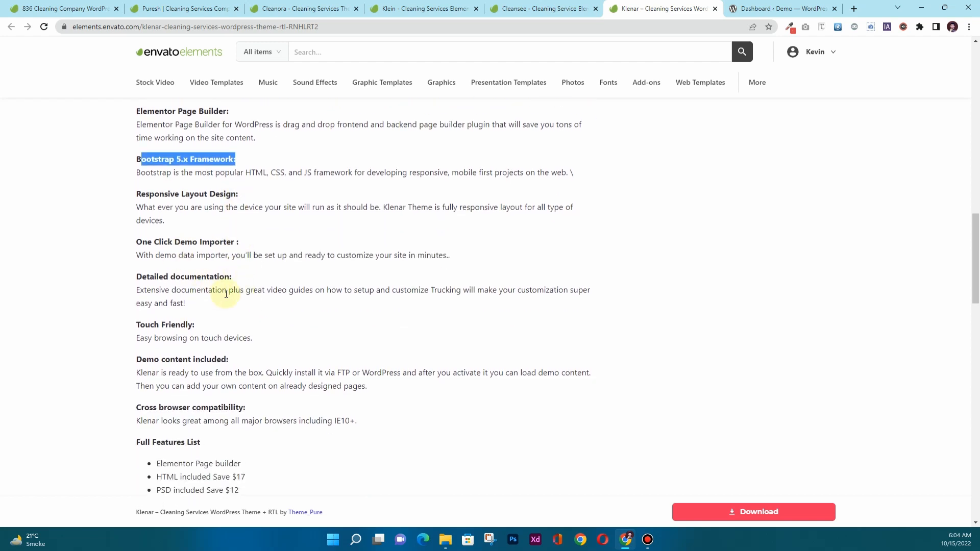
scroll(226, 294, "down", 7)
scroll(225, 299, "down", 5)
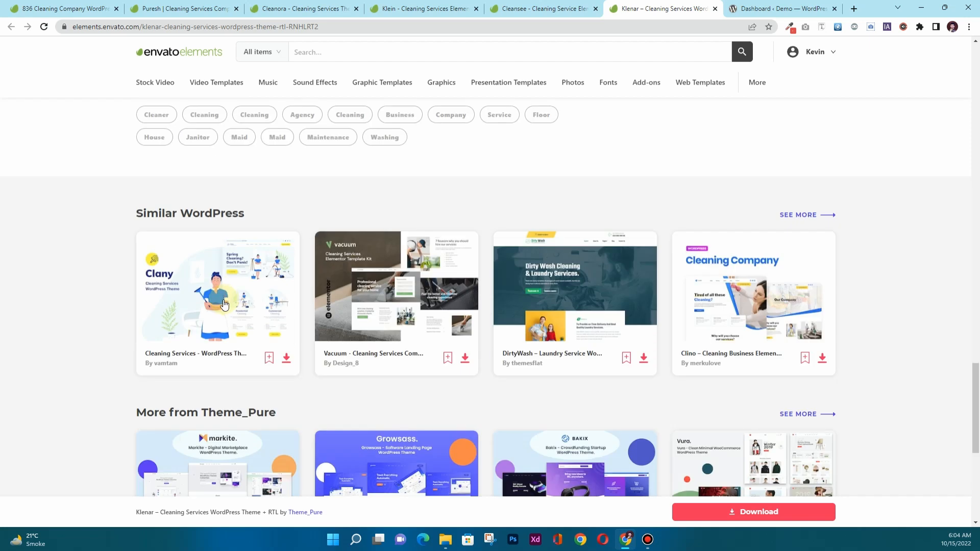
scroll(225, 301, "up", 15)
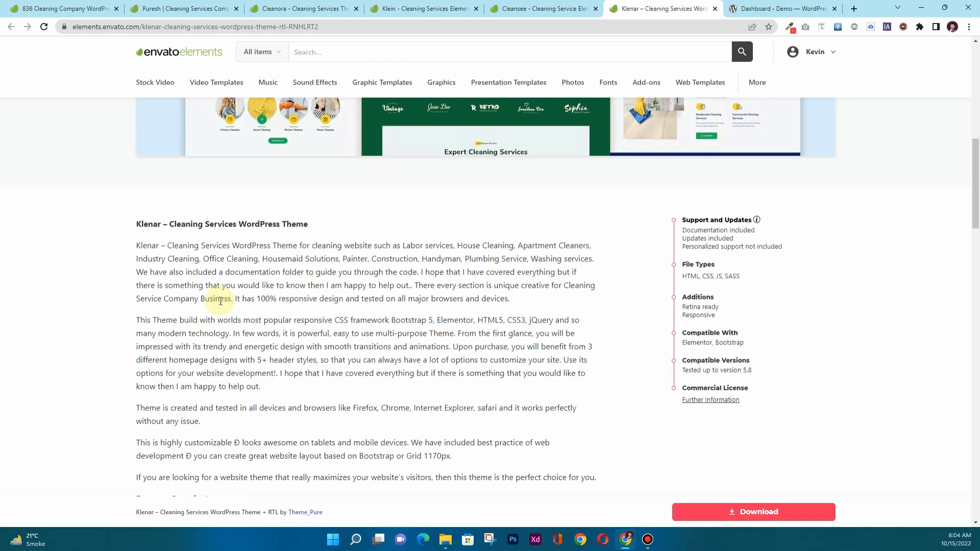
left_click_drag(741, 338, 690, 341)
scroll(66, 343, "down", 3)
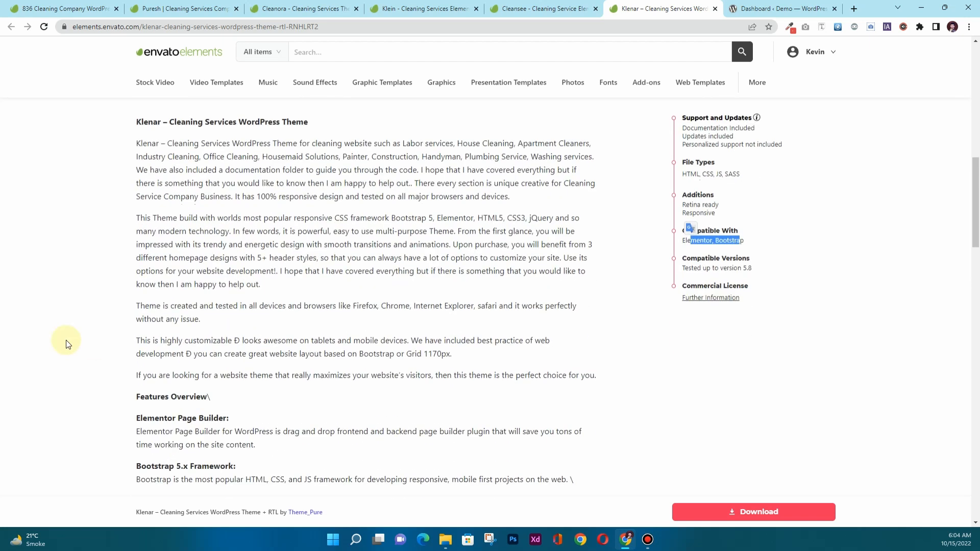
scroll(89, 340, "down", 2)
scroll(113, 337, "down", 9)
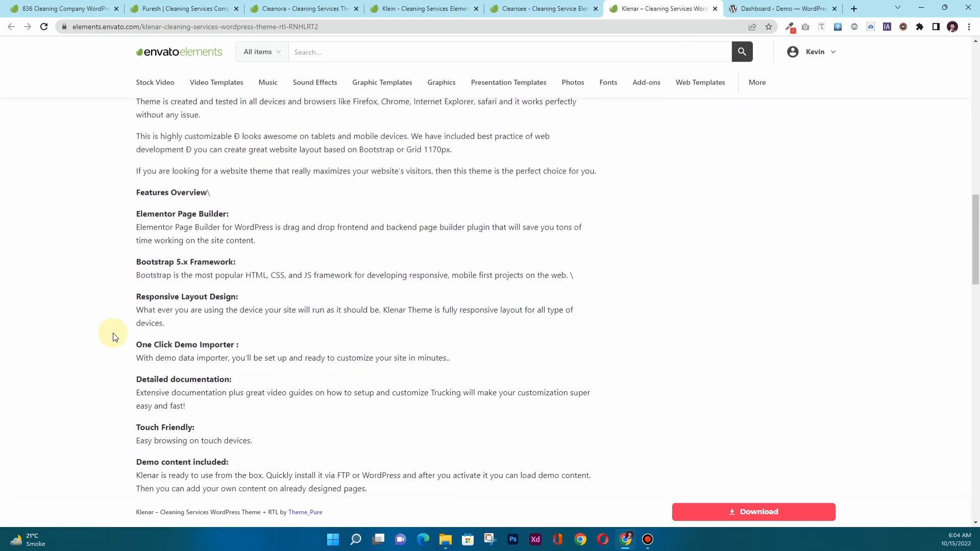
scroll(116, 338, "up", 3)
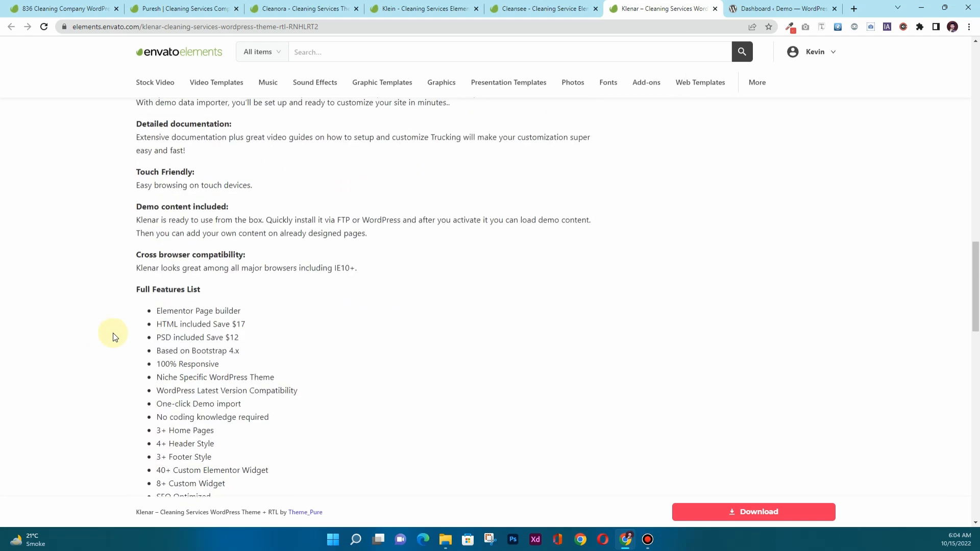
scroll(116, 337, "up", 15)
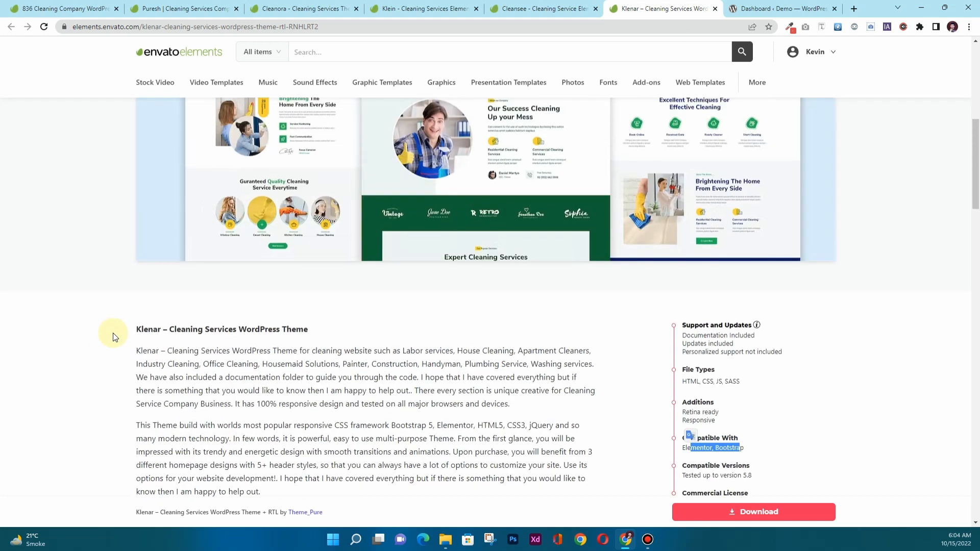
scroll(115, 337, "up", 3)
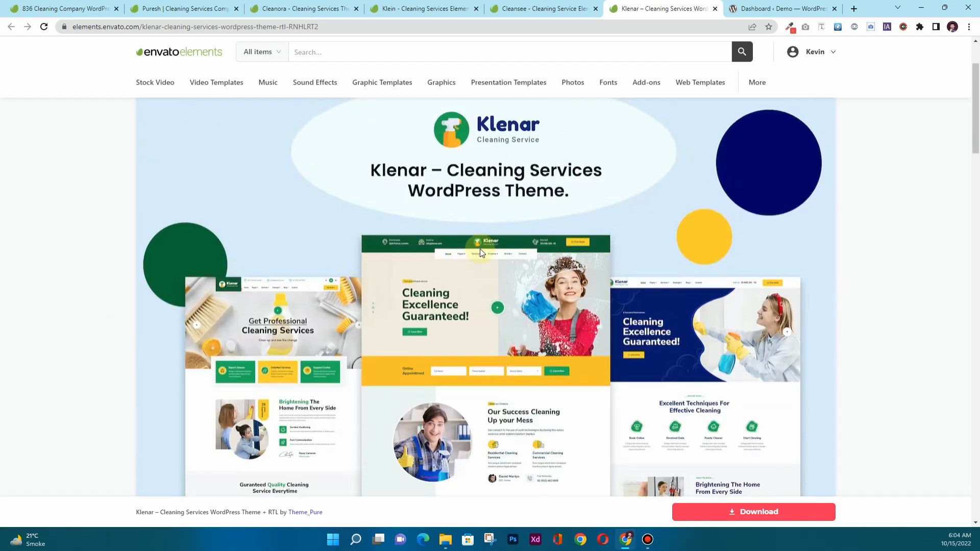
scroll(521, 258, "down", 2)
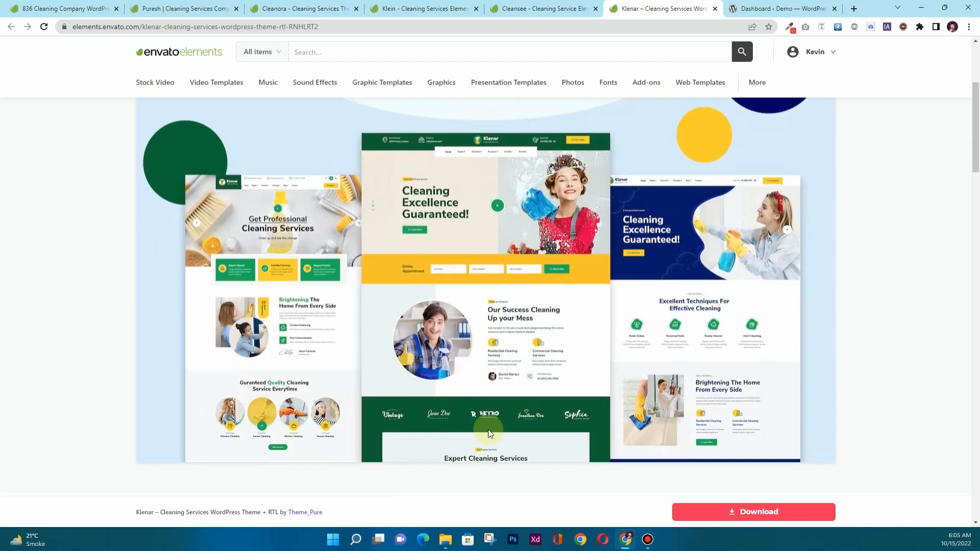
scroll(189, 339, "down", 15)
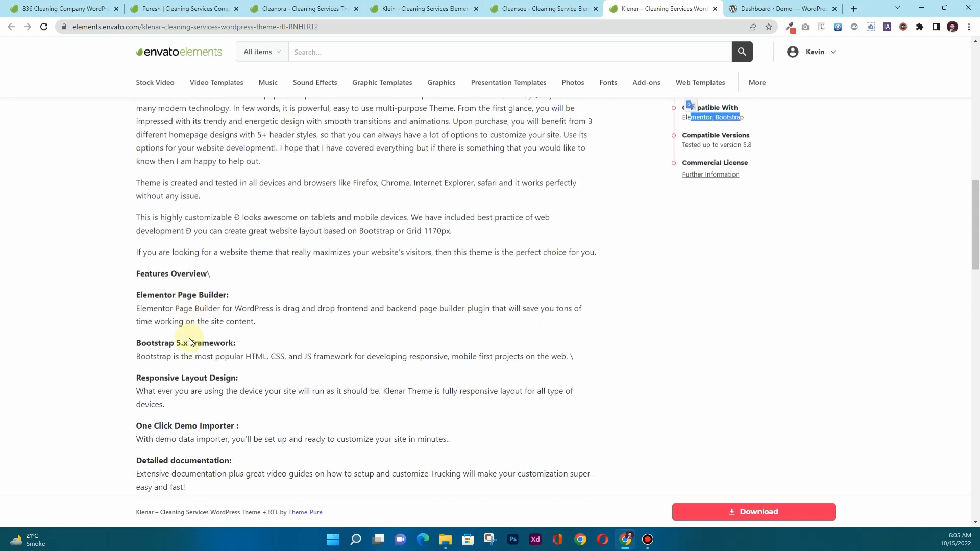
scroll(174, 347, "up", 15)
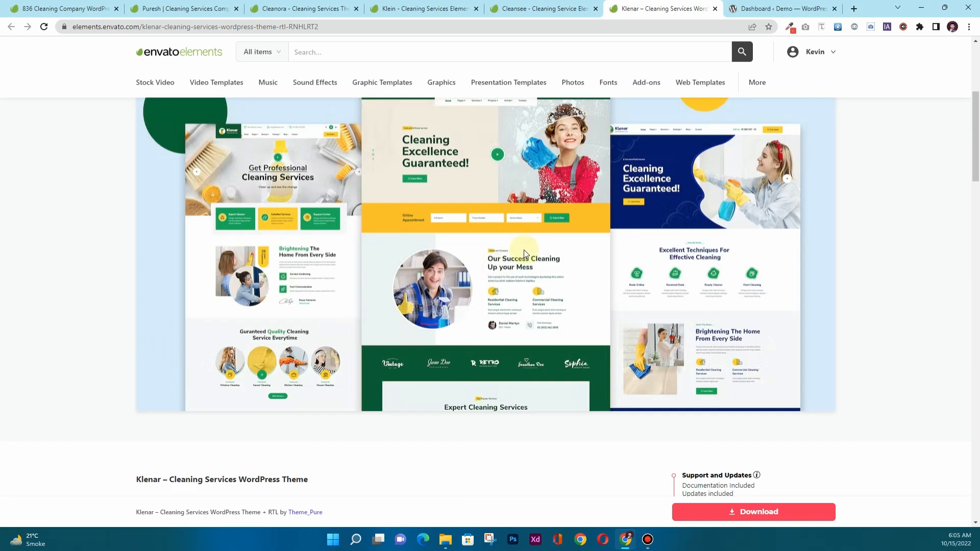
scroll(361, 267, "down", 4)
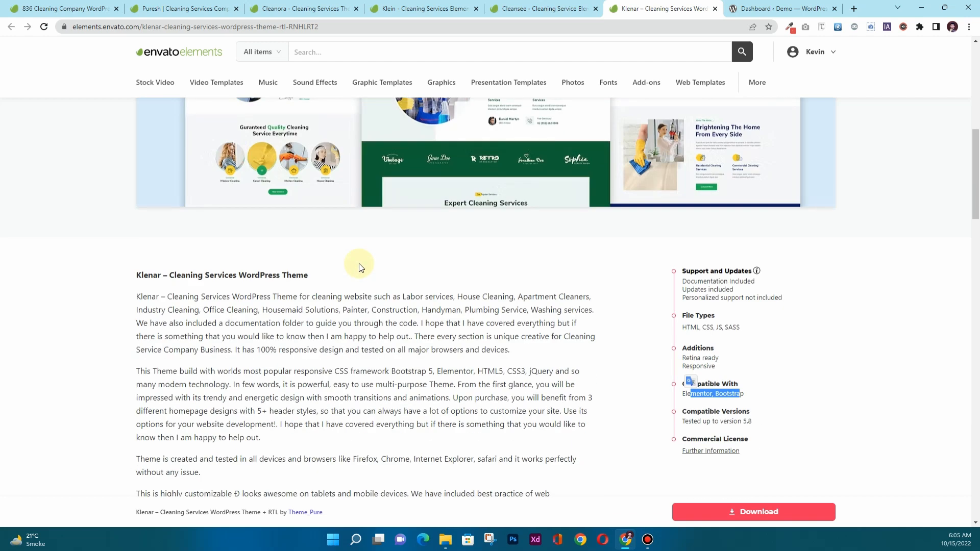
scroll(359, 265, "down", 3)
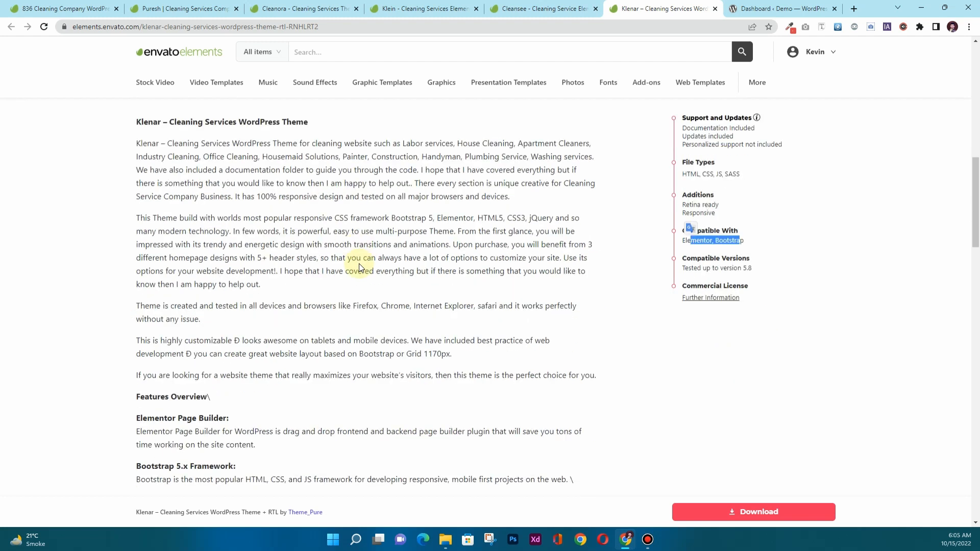
scroll(359, 265, "down", 9)
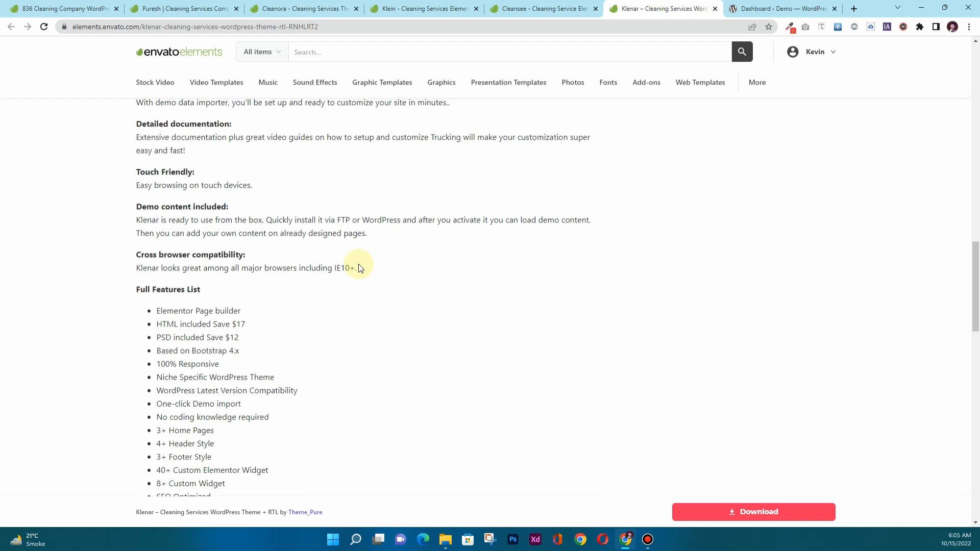
scroll(359, 268, "up", 12)
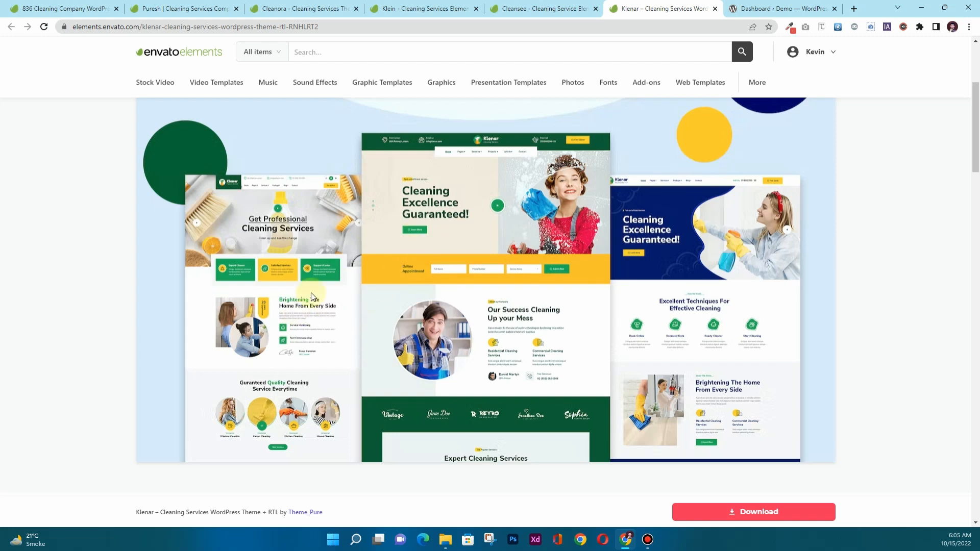
scroll(270, 284, "down", 3)
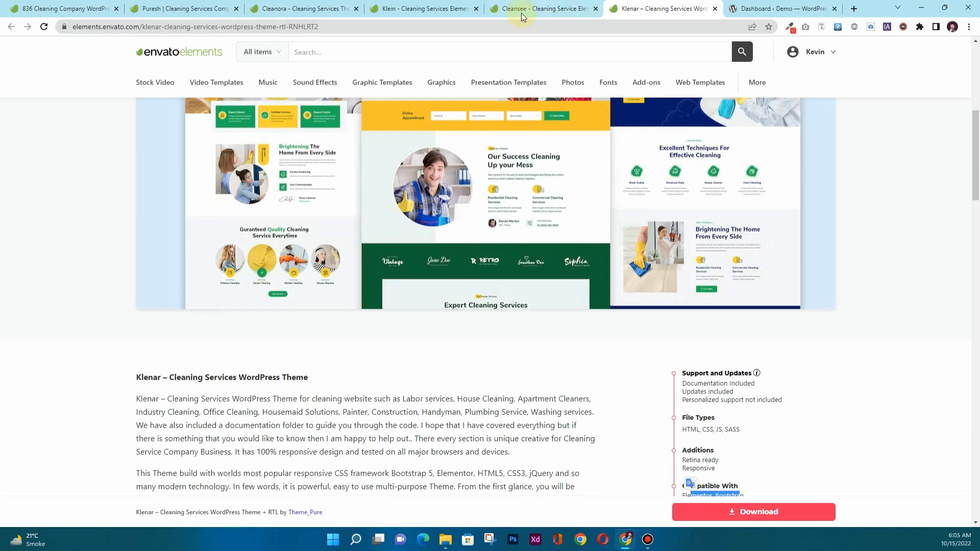
Return to the Klein kit page and recheck its four Required Plugins.
left_click(531, 9)
left_click(423, 9)
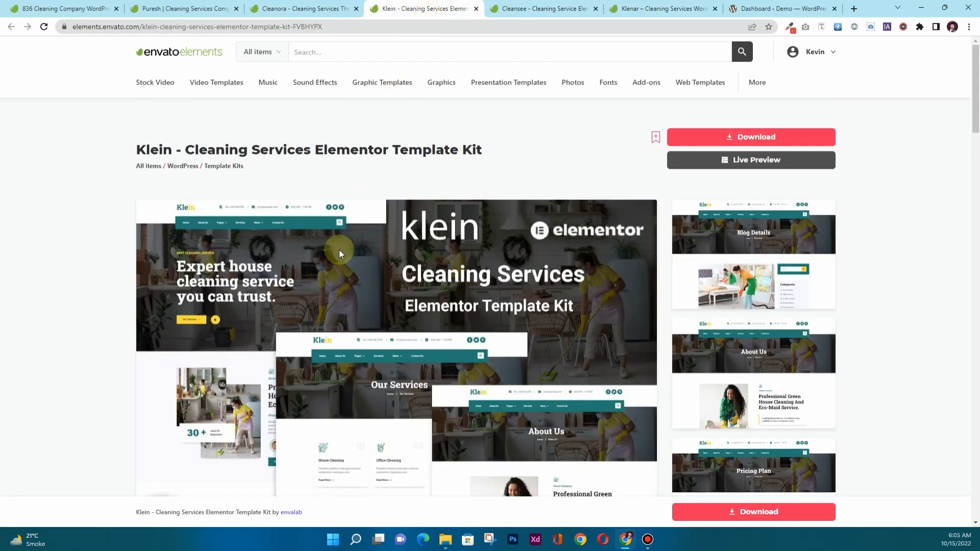
scroll(339, 250, "down", 5)
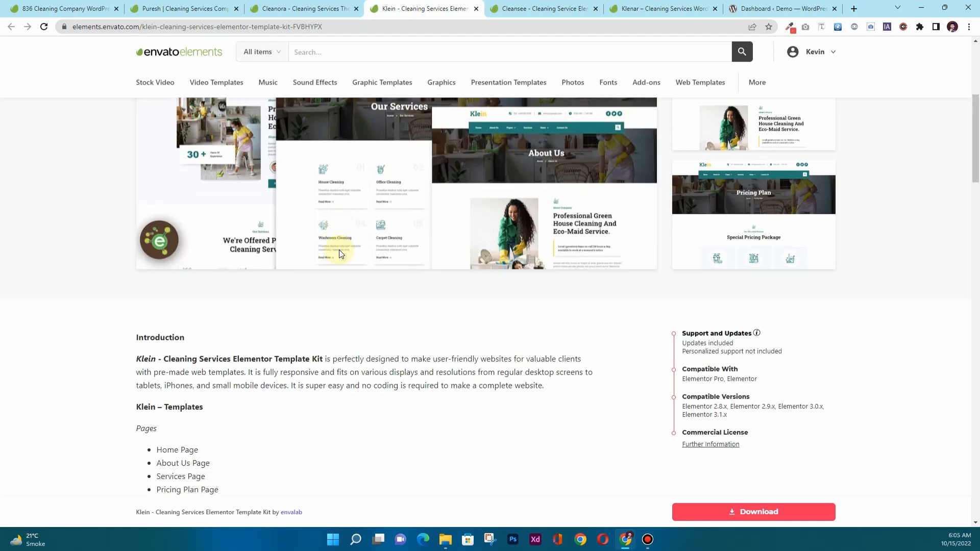
scroll(341, 254, "down", 14)
scroll(322, 259, "up", 2)
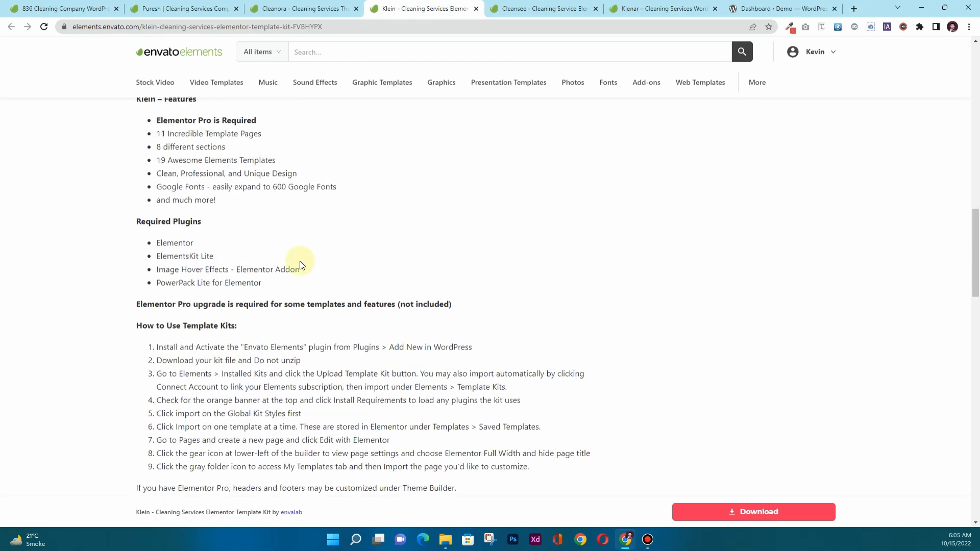
left_click_drag(287, 287, 147, 247)
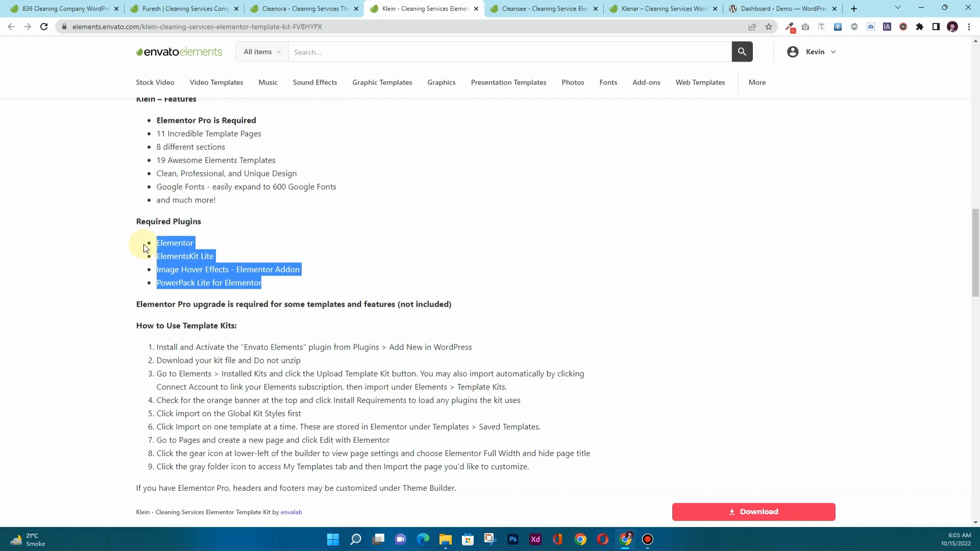
left_click(181, 244)
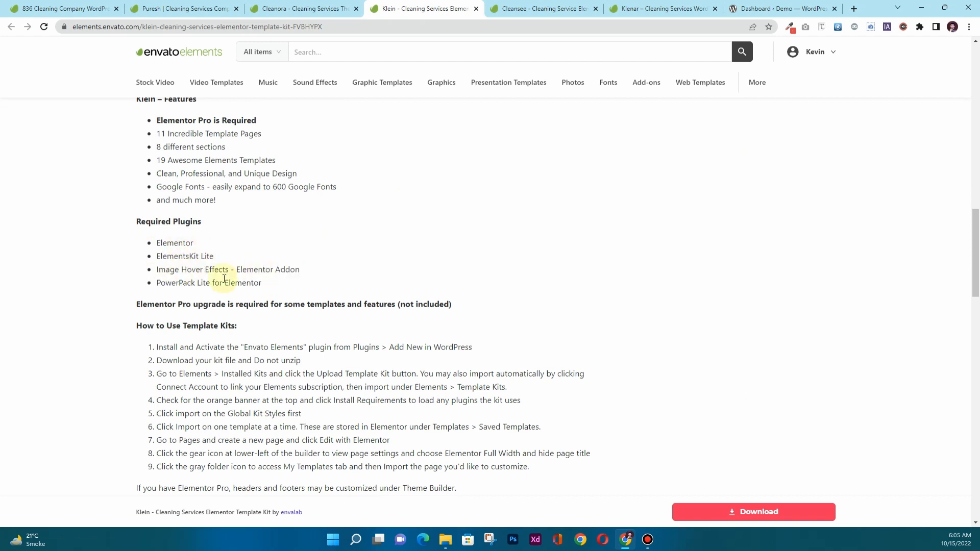
Download the Klein kit zip without adding it to a project.
scroll(303, 305, "up", 10)
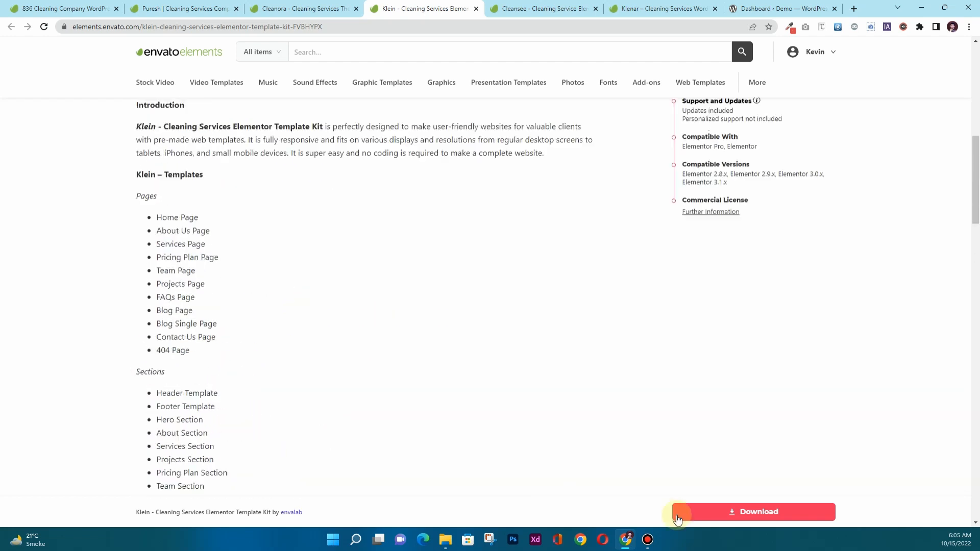
left_click(740, 519)
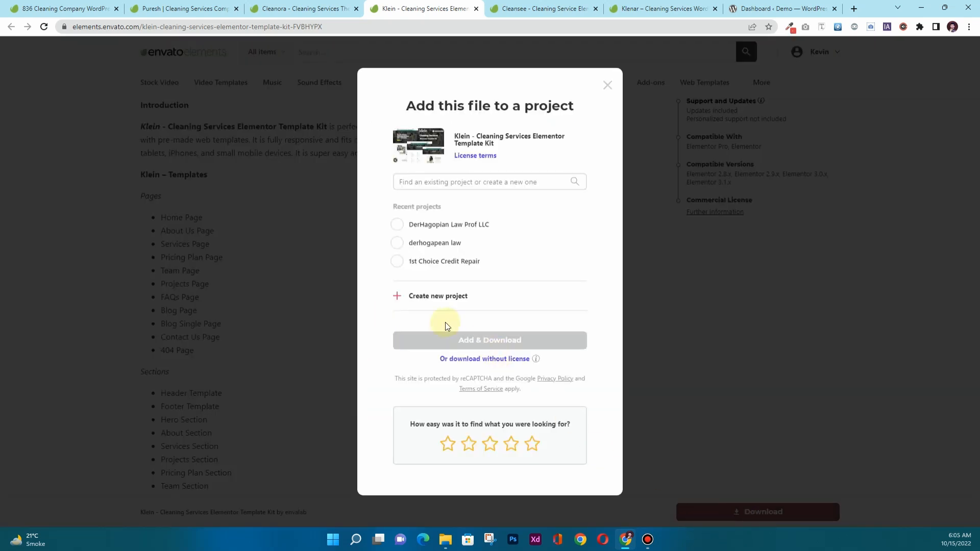
left_click(482, 360)
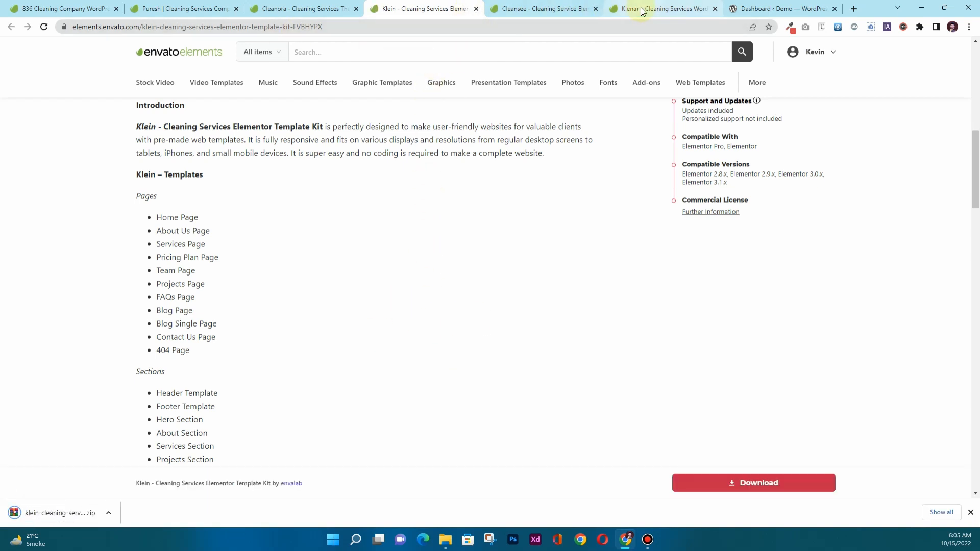
Deactivate the Elementor Pro plugin on the WordPress site.
left_click(782, 5)
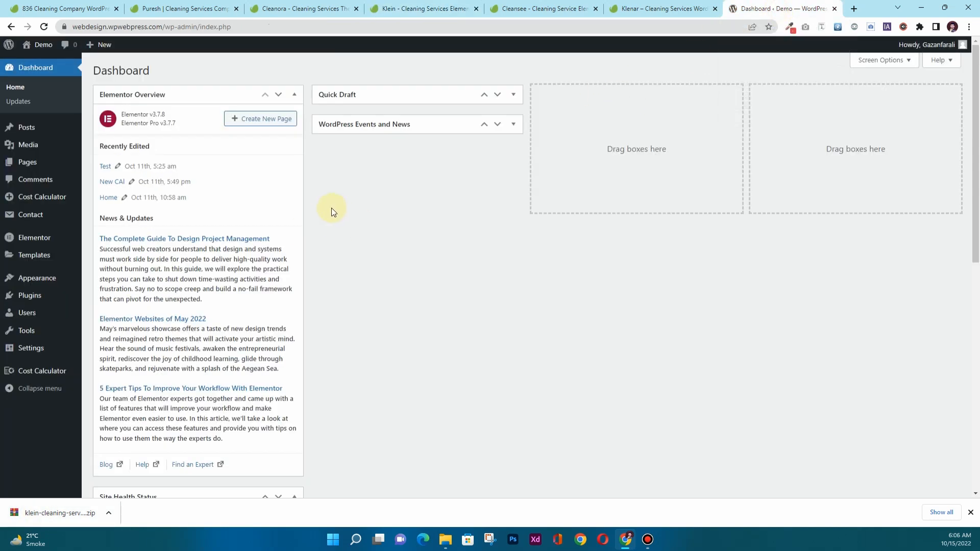
left_click(30, 297)
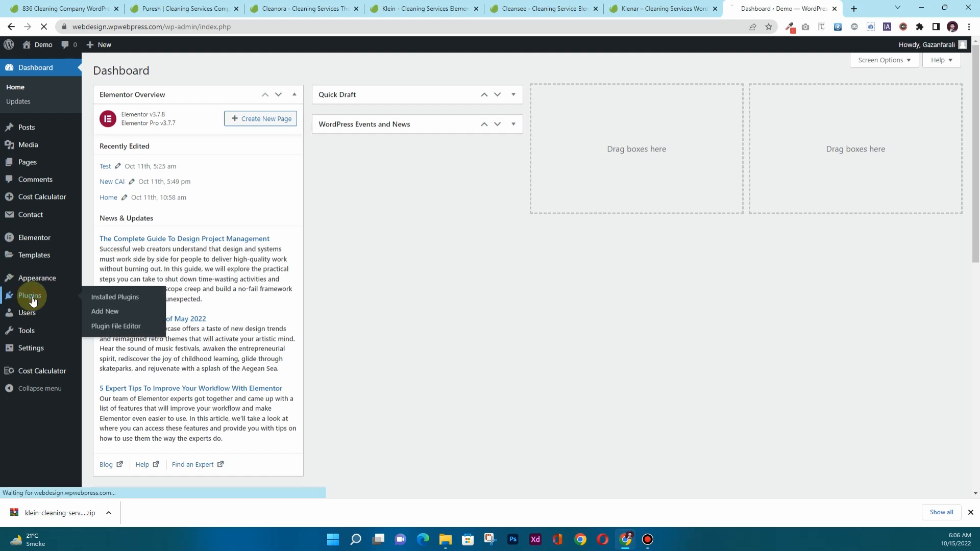
left_click(132, 343)
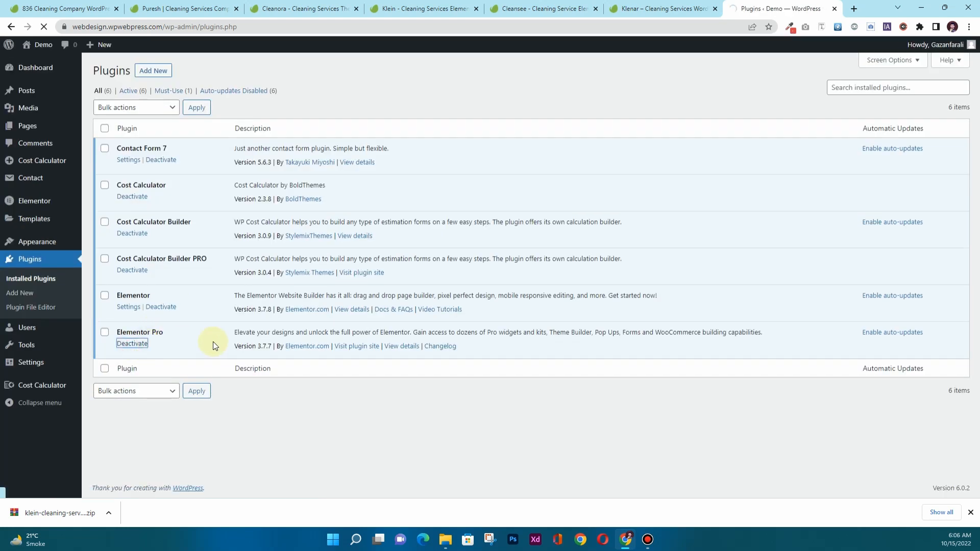
Install and activate the Envato Elements plugin found by searching 'envato'.
left_click(154, 76)
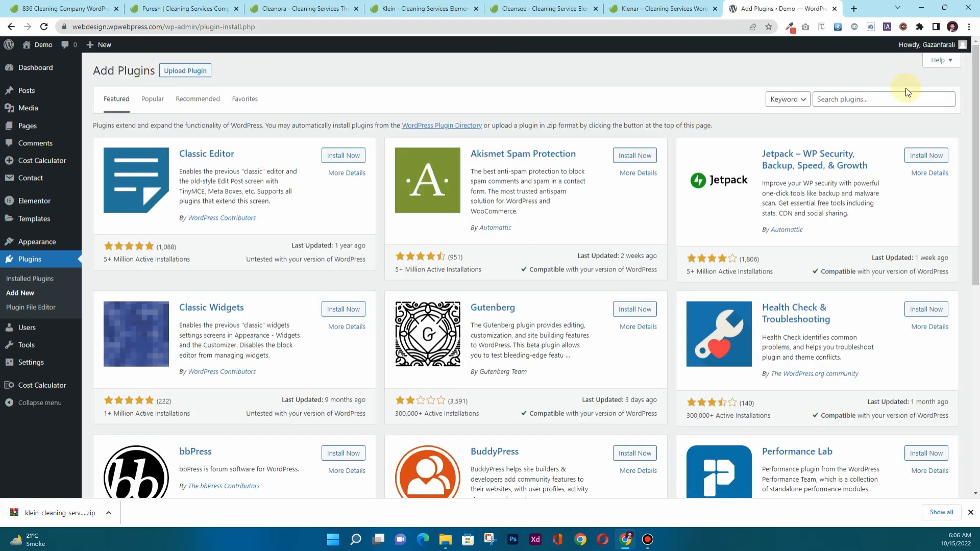
left_click(882, 97)
type("en")
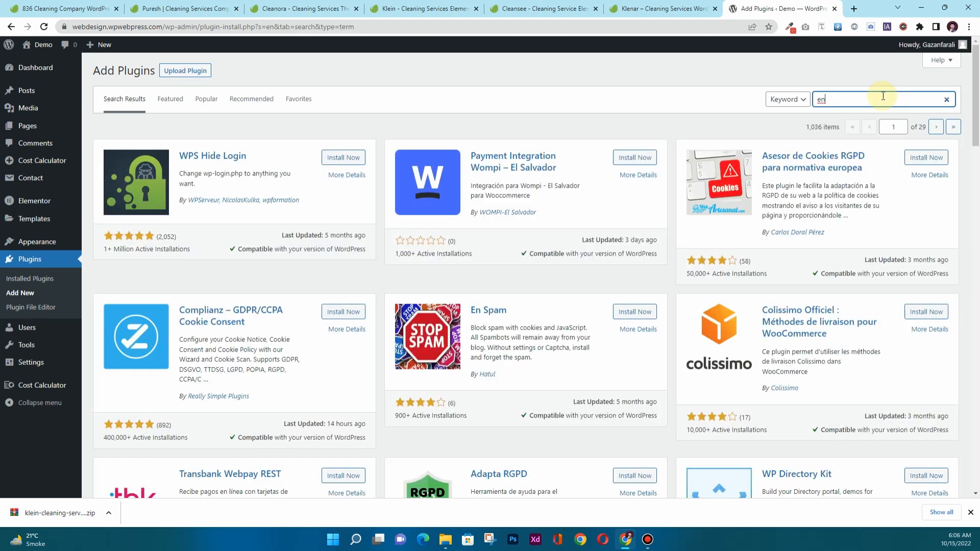
type("vato")
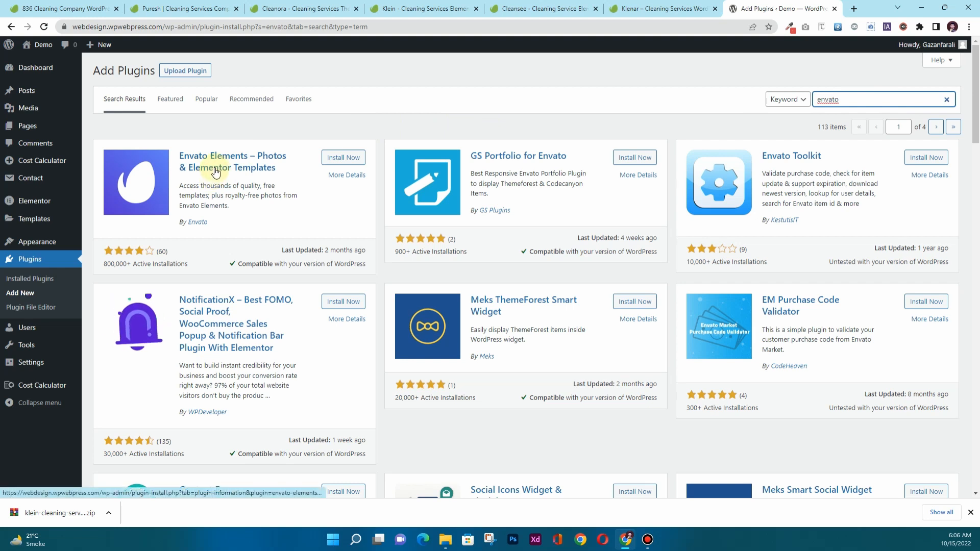
left_click(351, 158)
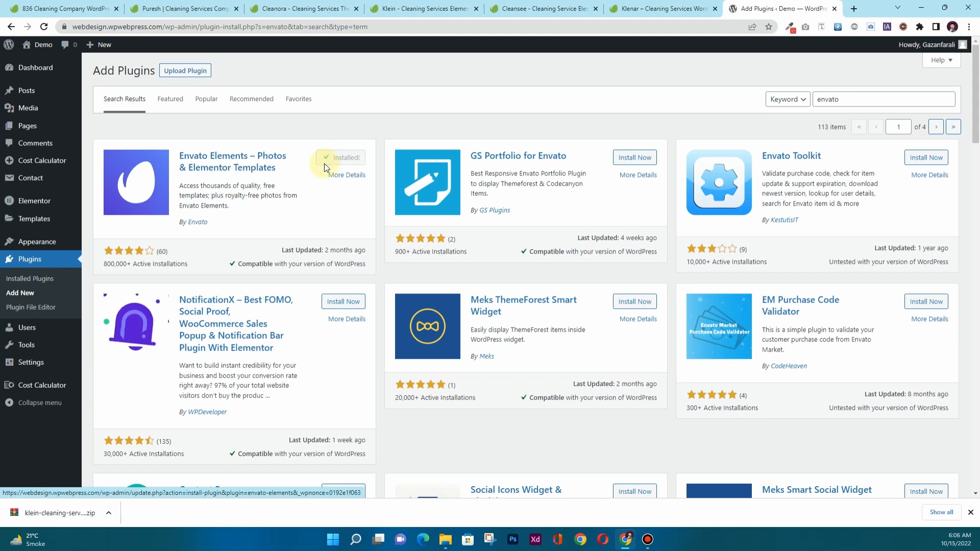
left_click(337, 162)
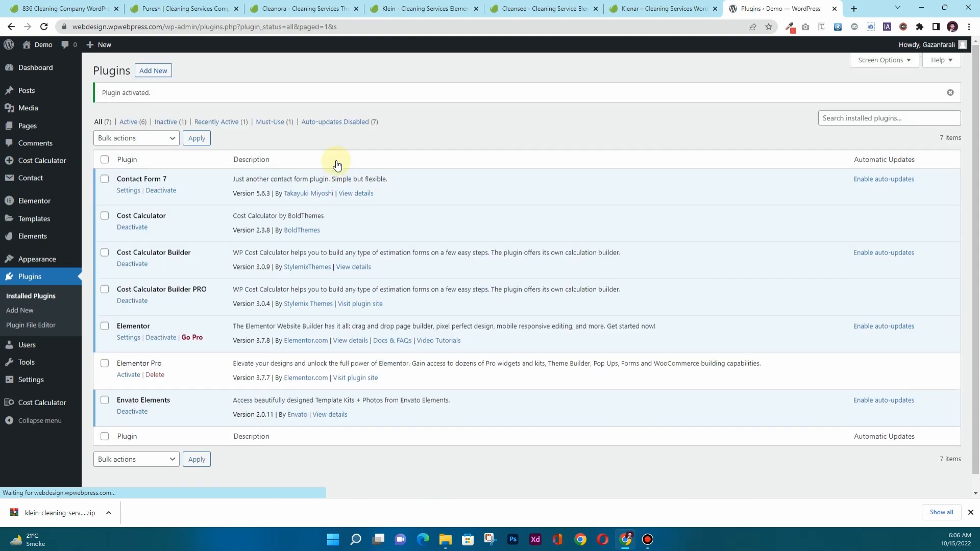
Upload the klein-cleaning kit zip from Downloads under Elements > Installed Kits.
mouse_move(31, 237)
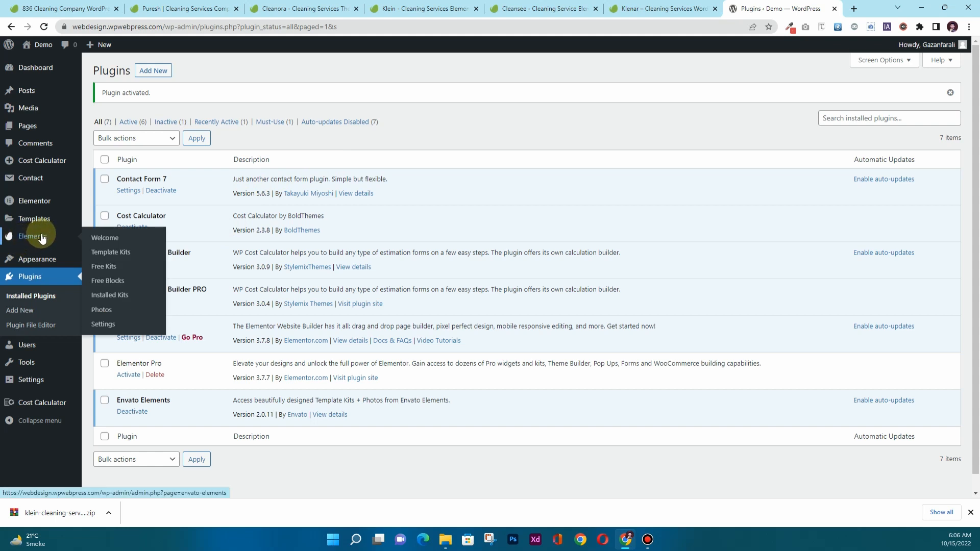
left_click(42, 238)
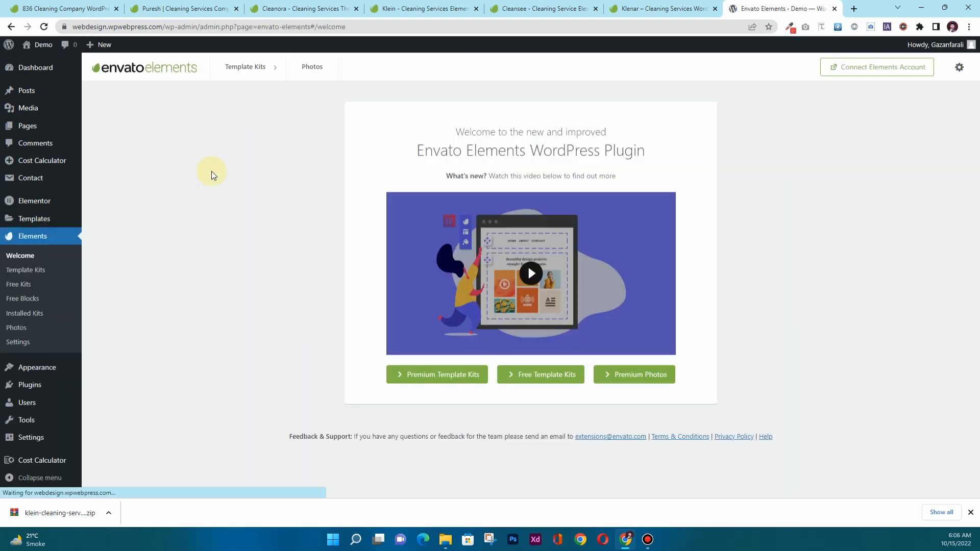
left_click(36, 314)
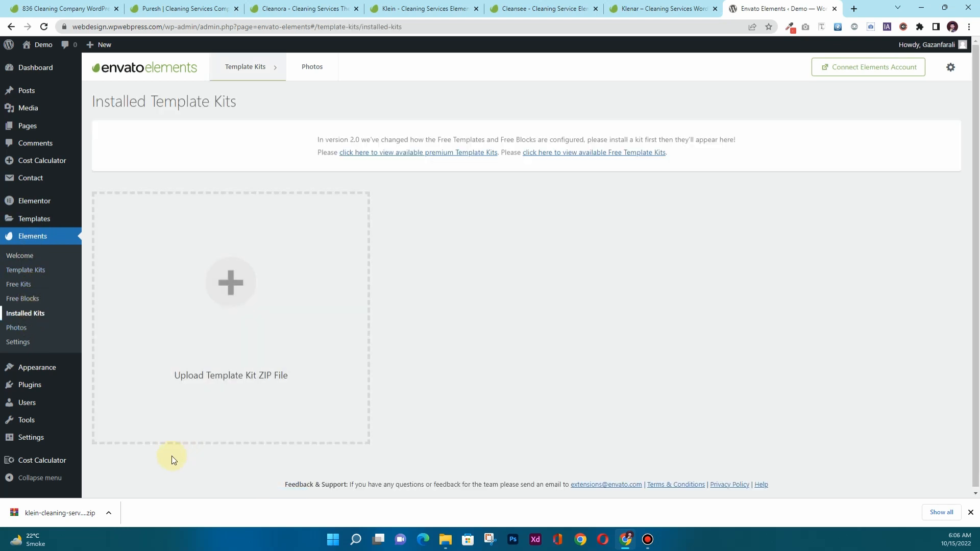
left_click_drag(50, 522, 244, 334)
left_click_drag(227, 286, 225, 277)
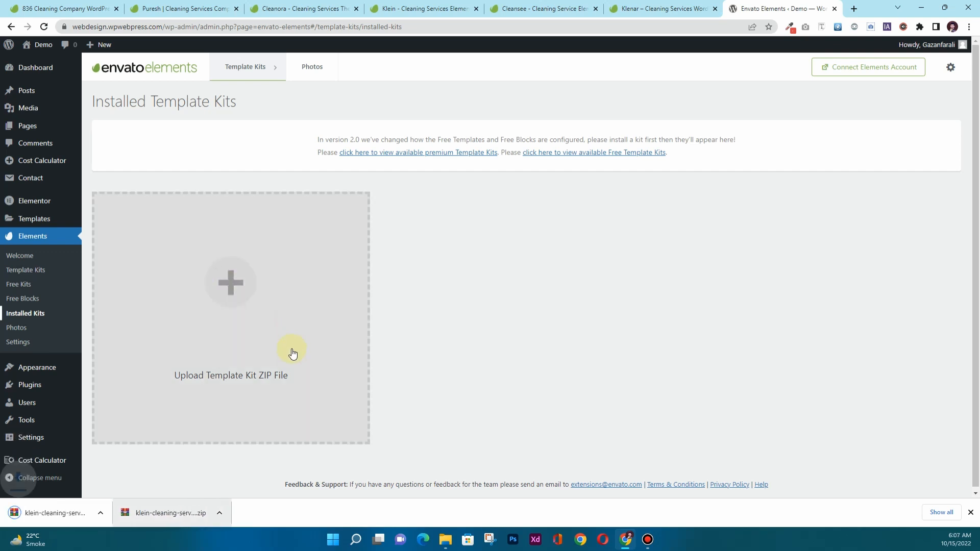
left_click(226, 306)
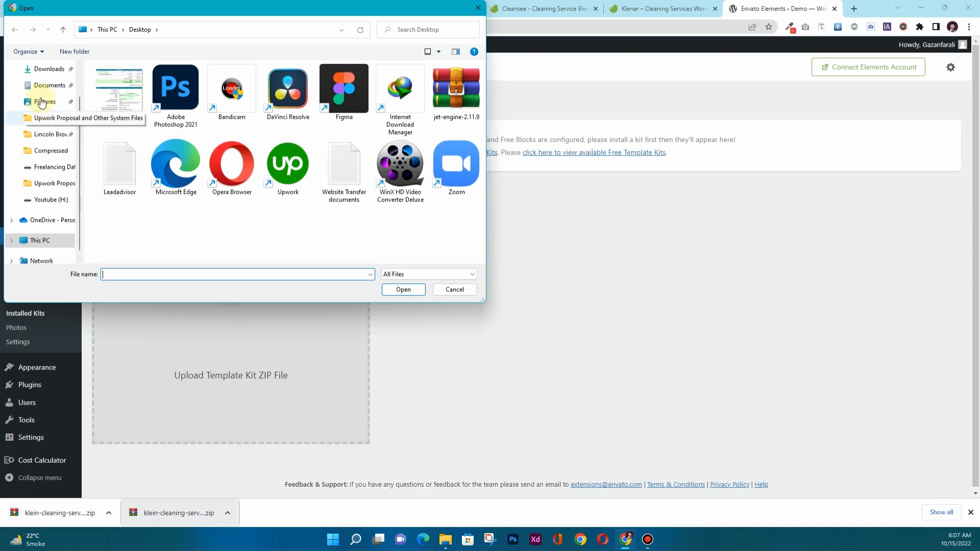
left_click(48, 69)
double_click(129, 105)
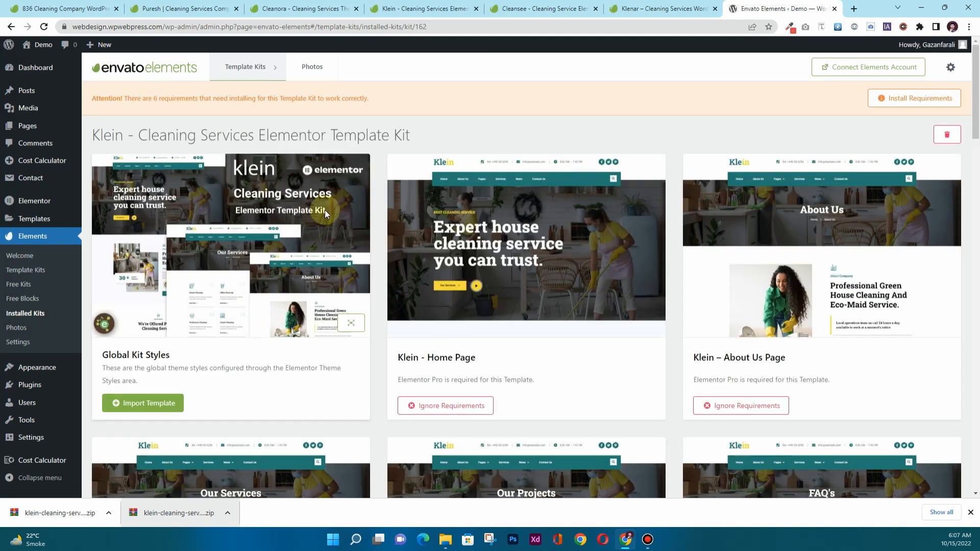
scroll(322, 214, "down", 5)
scroll(320, 222, "down", 20)
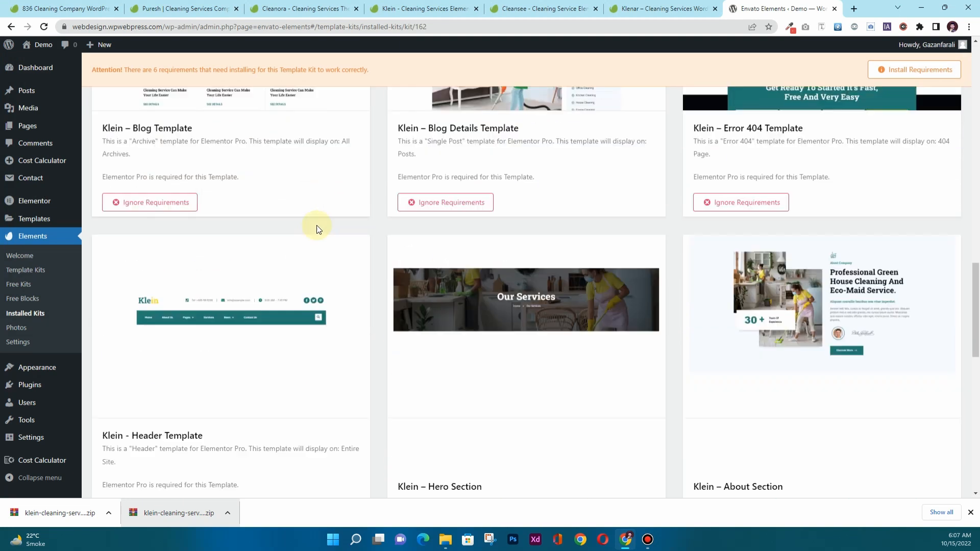
scroll(314, 238, "down", 3)
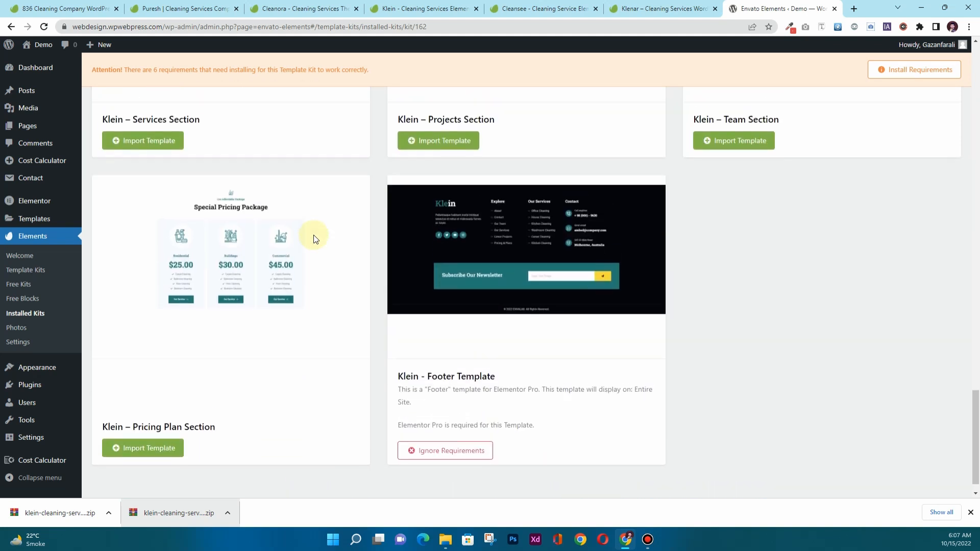
scroll(314, 239, "up", 10)
scroll(313, 234, "up", 6)
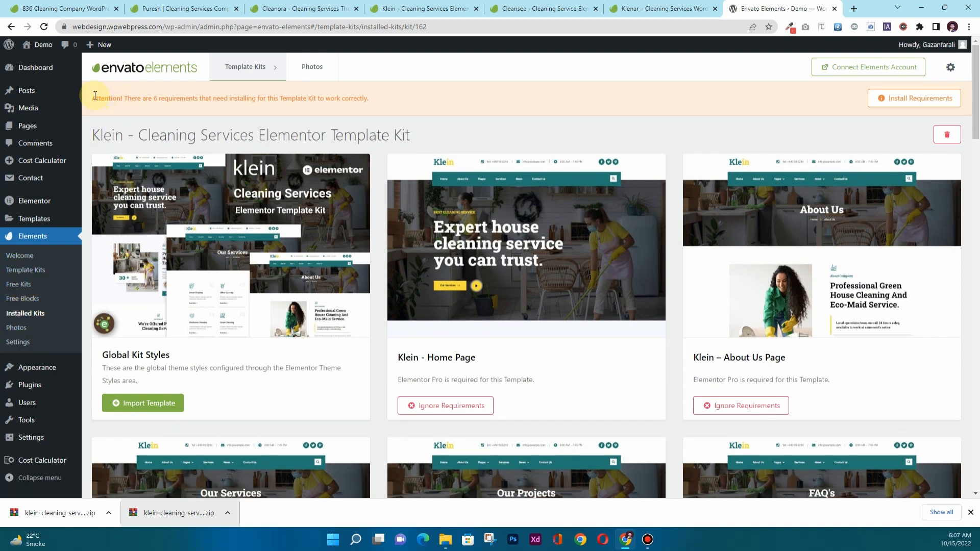
left_click_drag(94, 95, 126, 97)
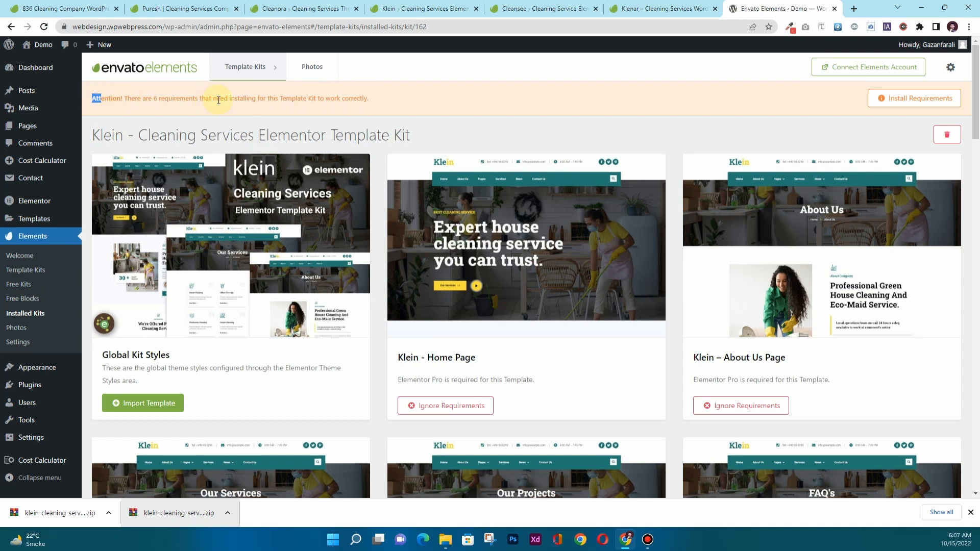
Install the five selected Klein kit requirements, leaving only Elementor Pro missing.
left_click(902, 100)
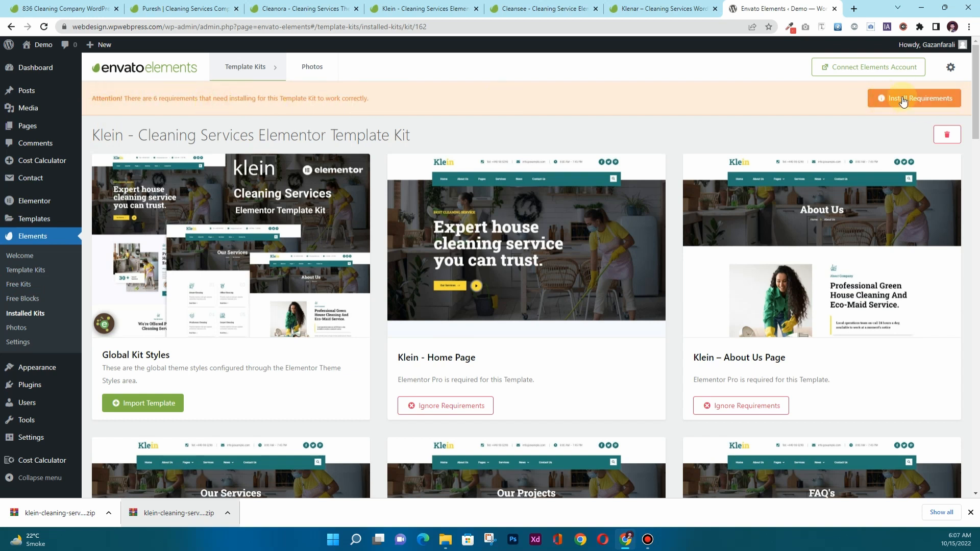
left_click(902, 100)
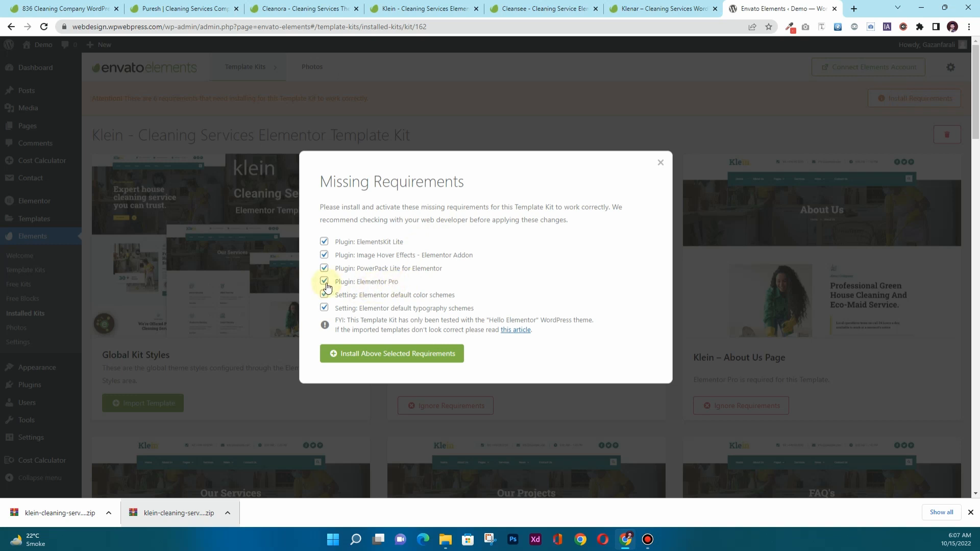
left_click(367, 355)
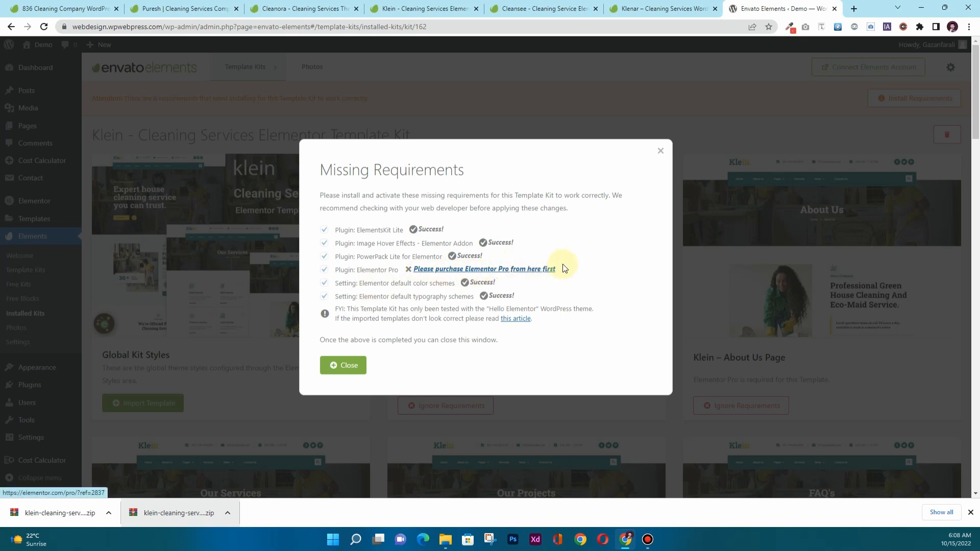
left_click(489, 270)
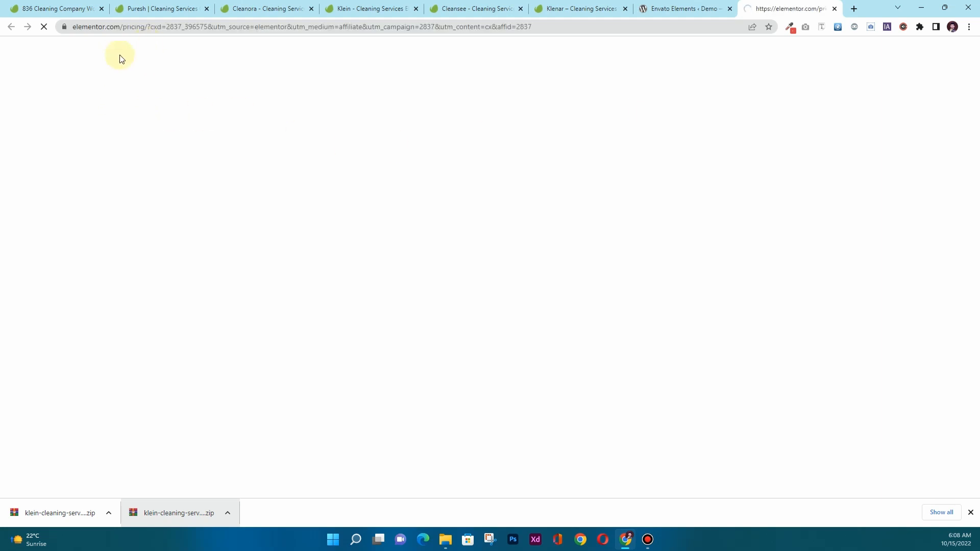
scroll(482, 234, "down", 2)
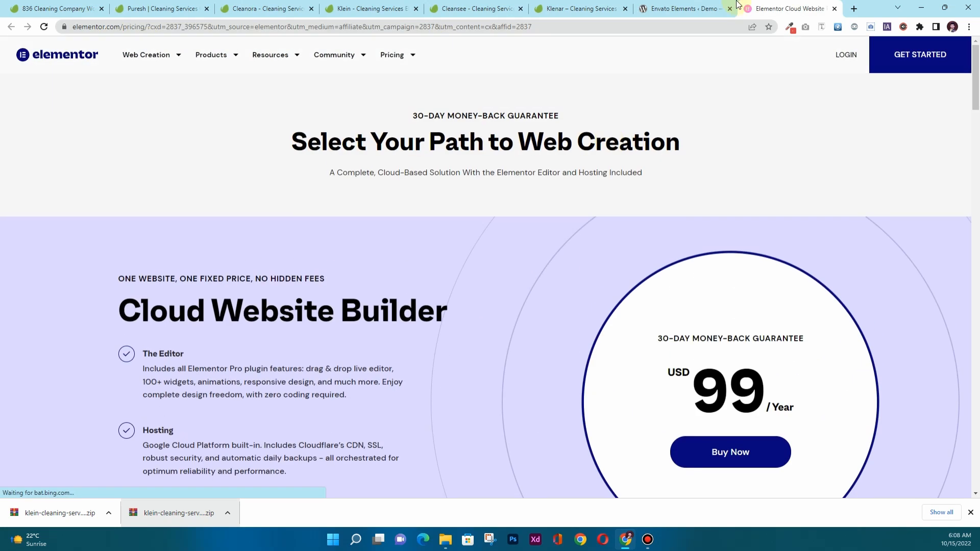
left_click(833, 8)
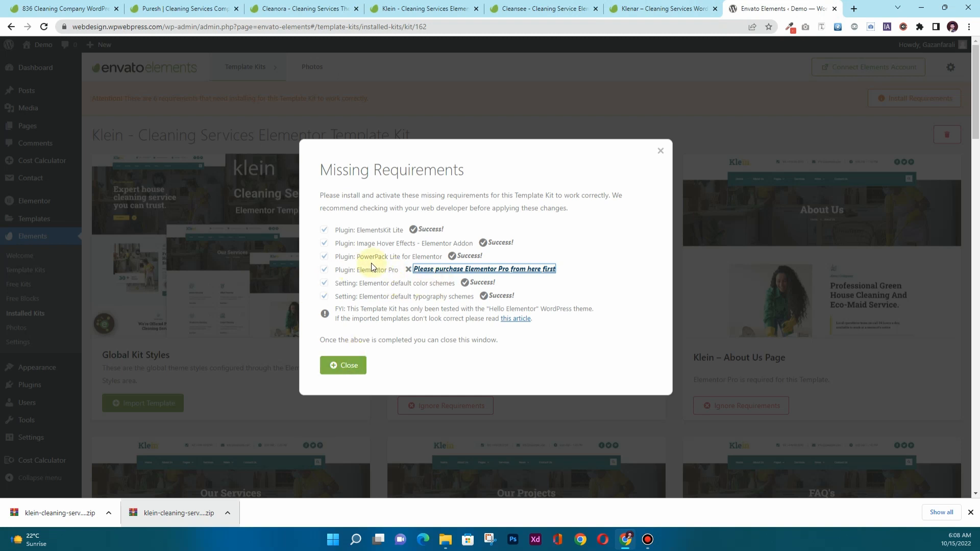
left_click(354, 364)
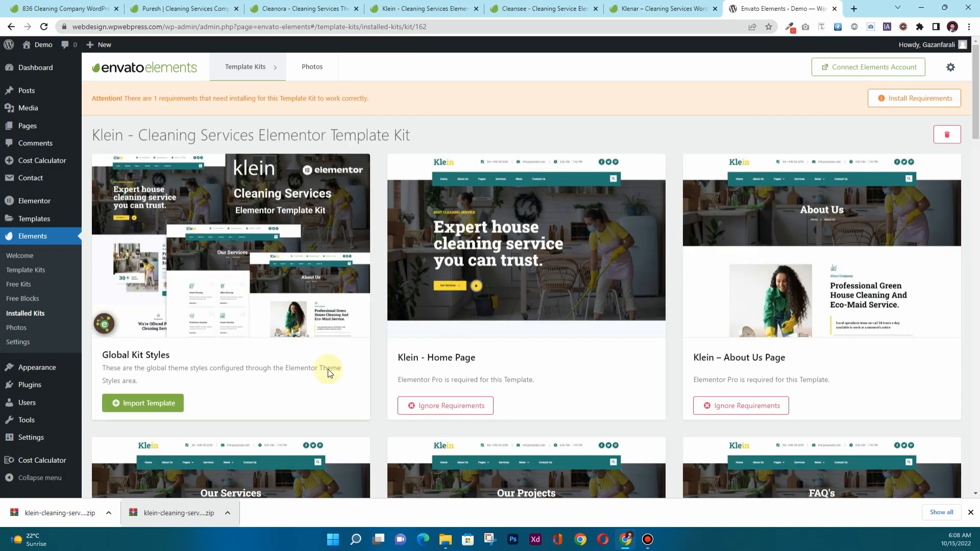
Reactivate the Elementor Pro plugin so all 10 plugins are active.
left_click(31, 386)
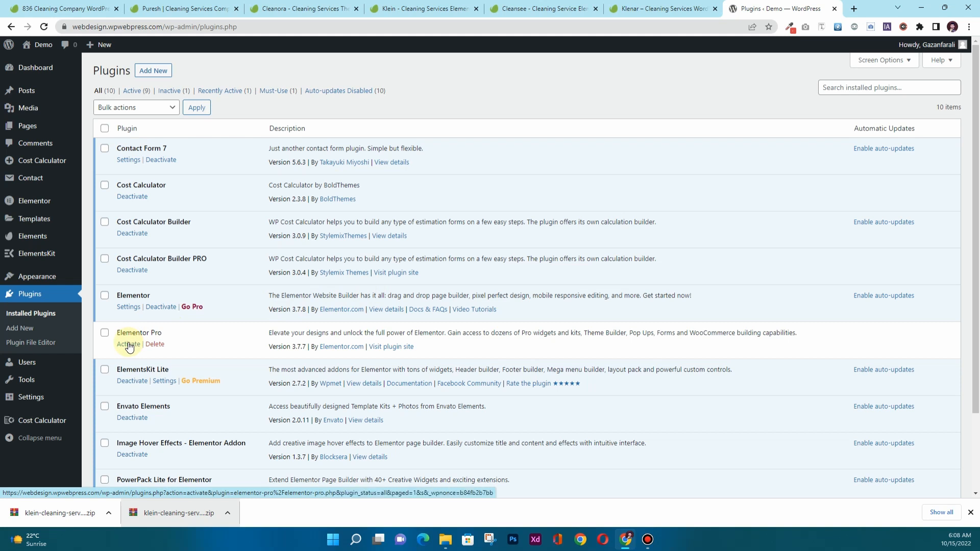
left_click(128, 344)
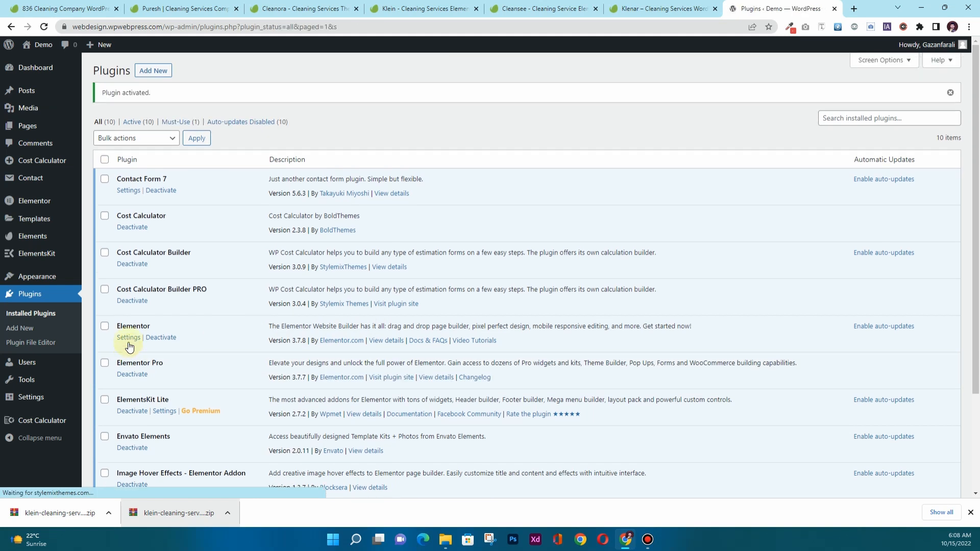
scroll(190, 365, "down", 1)
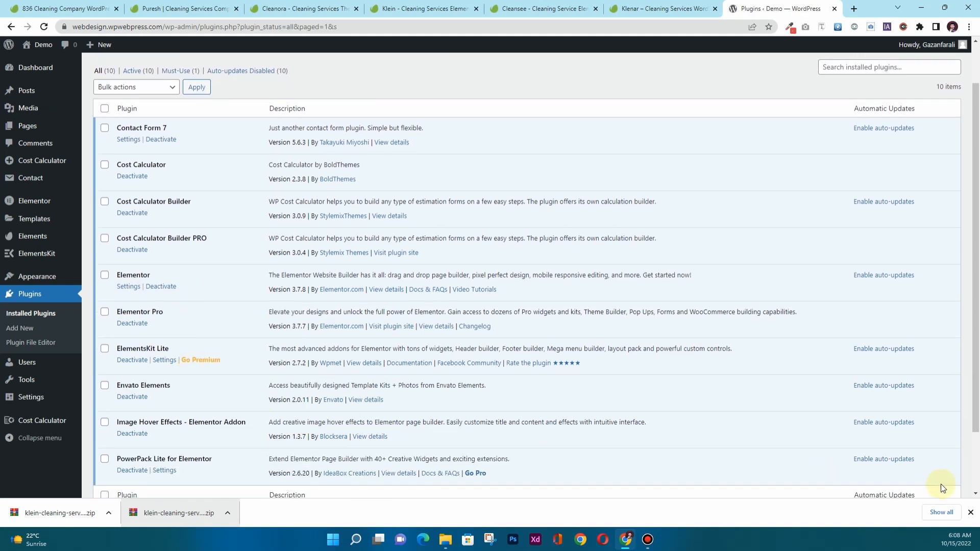
left_click(971, 513)
scroll(148, 387, "up", 1)
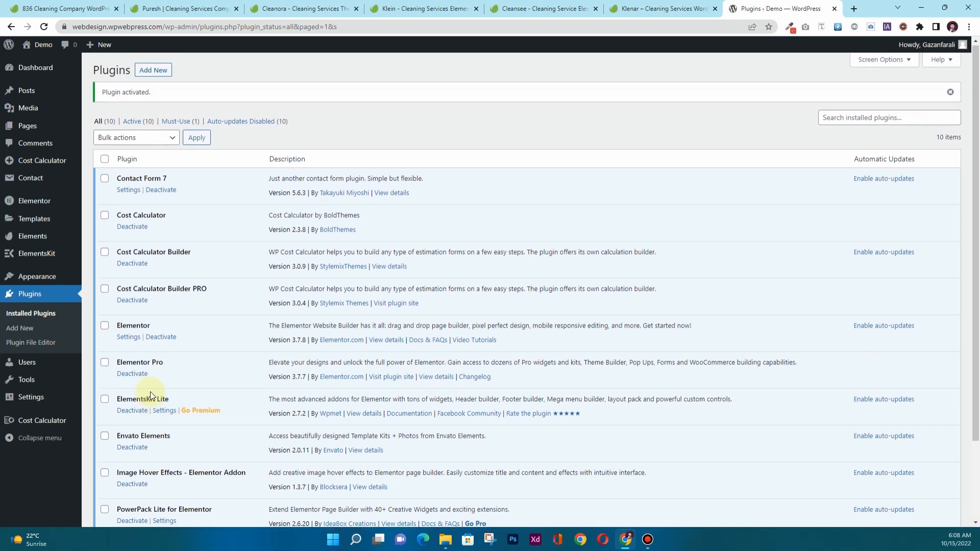
Open the Klein kit from Installed Kits to list its 20 templates.
mouse_move(49, 258)
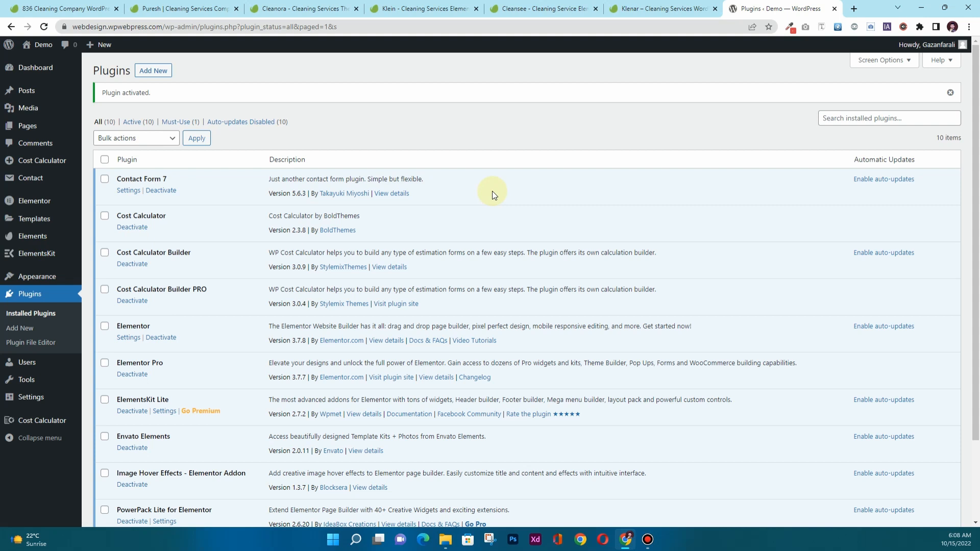
mouse_move(32, 239)
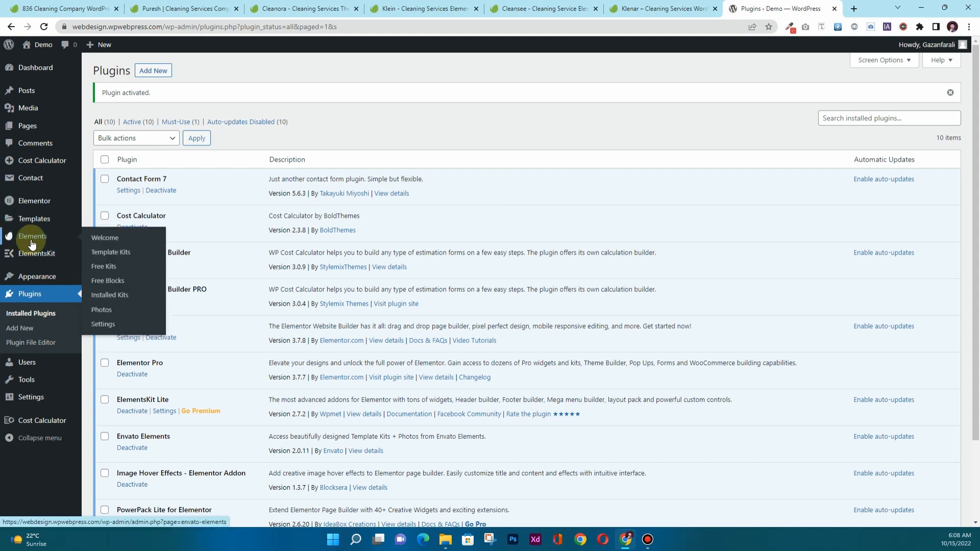
left_click(111, 295)
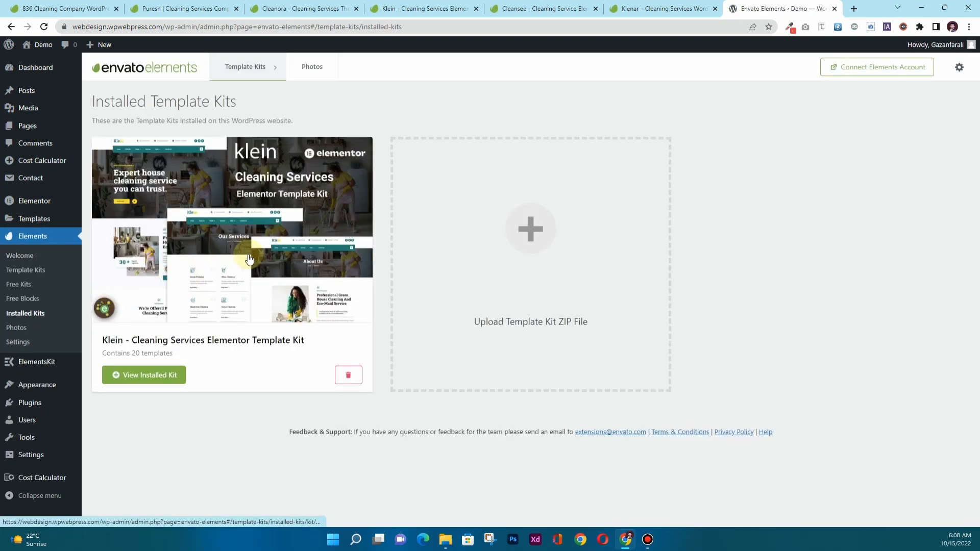
left_click(249, 253)
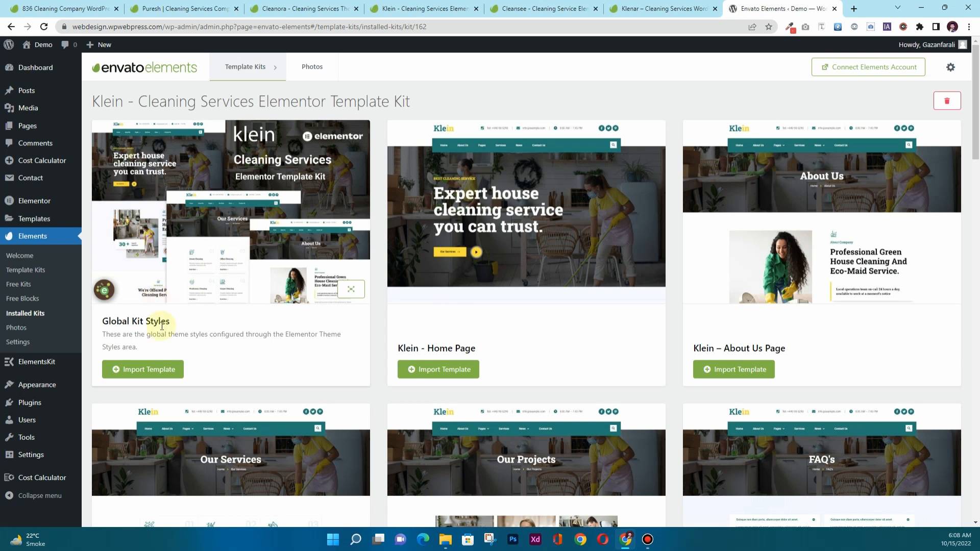
Import the Klein Global Kit Styles, then the Klein - Footer Template and Klein - Header Template.
left_click(146, 370)
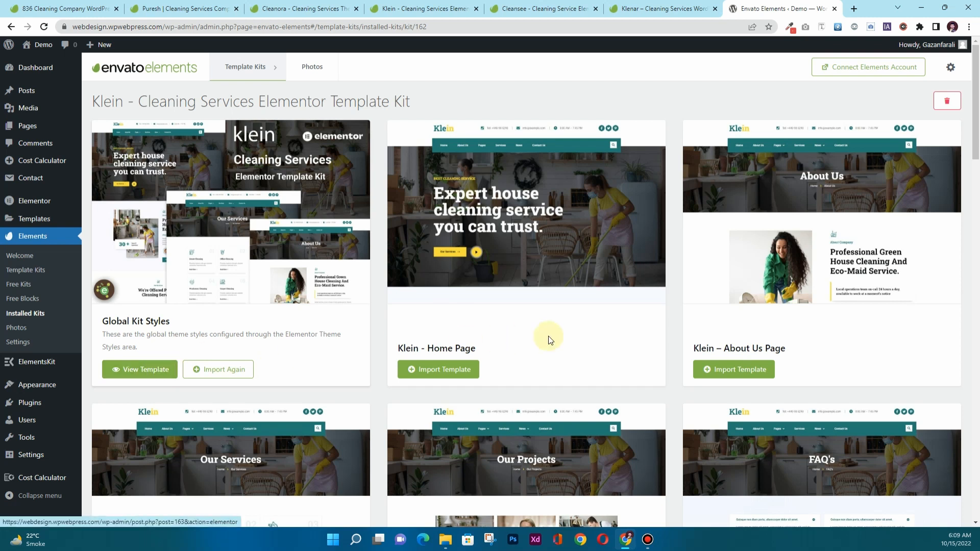
scroll(561, 334, "down", 5)
scroll(618, 331, "down", 12)
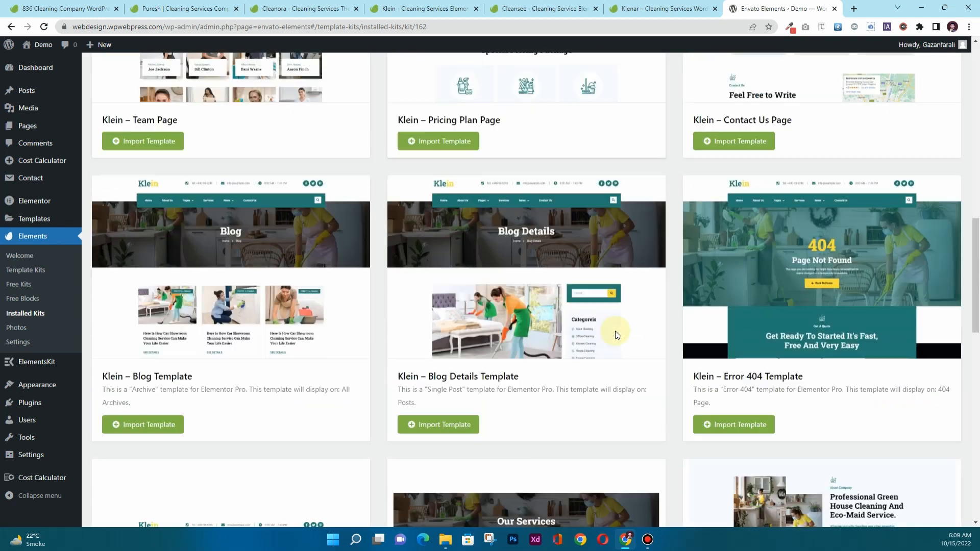
scroll(615, 335, "down", 6)
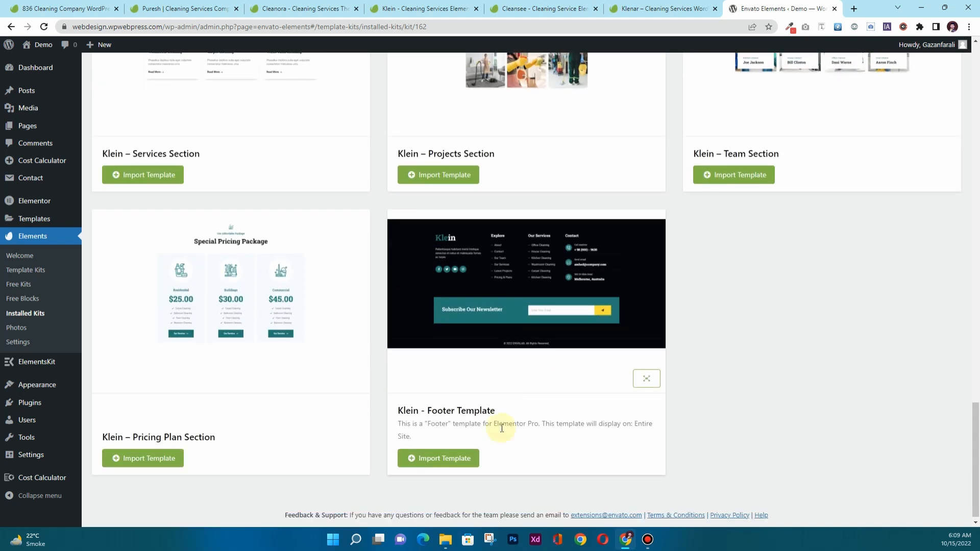
left_click(444, 459)
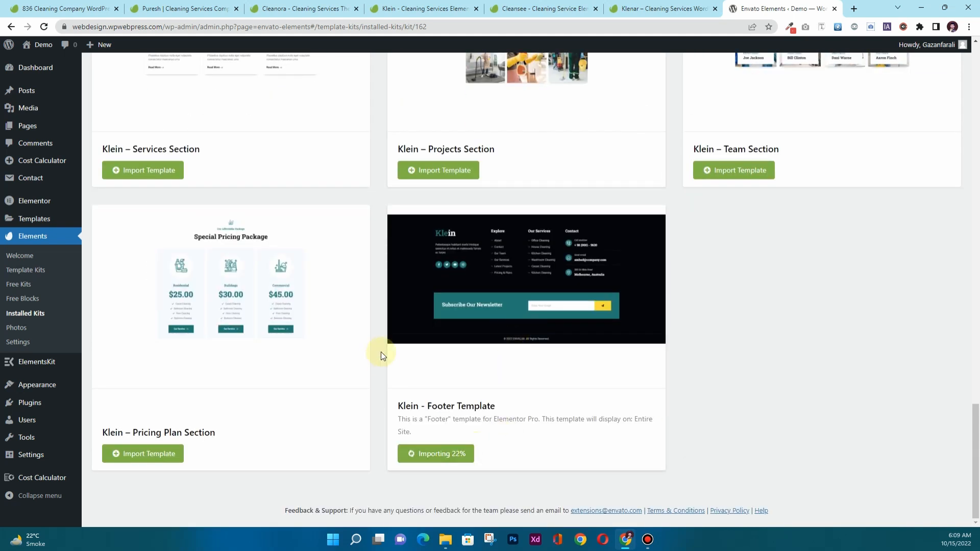
scroll(375, 335, "up", 7)
left_click(156, 270)
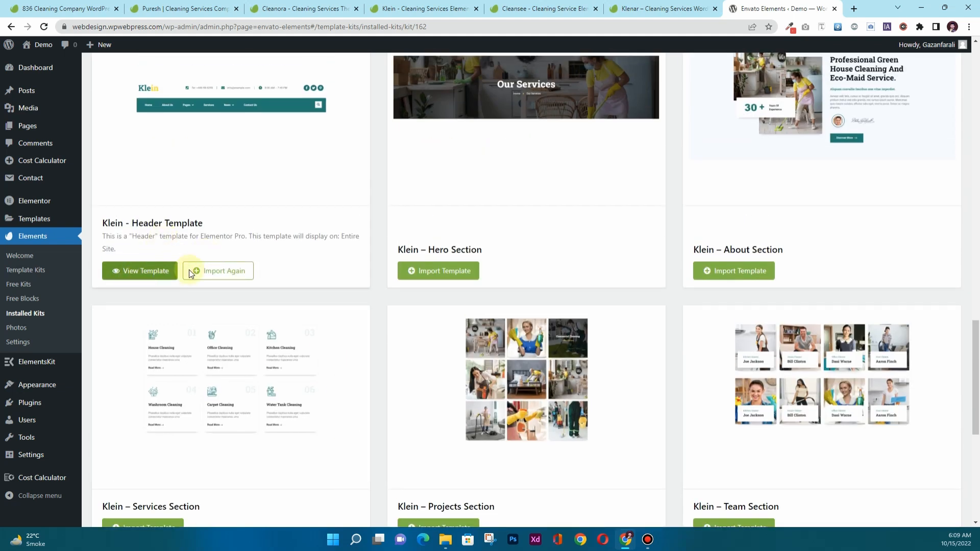
scroll(260, 245, "down", 7)
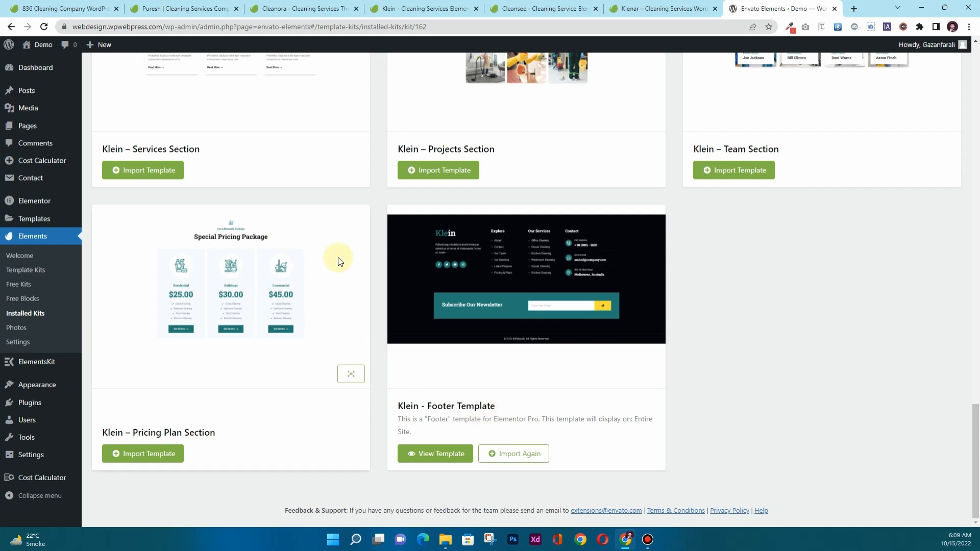
scroll(344, 286, "up", 15)
scroll(338, 261, "up", 6)
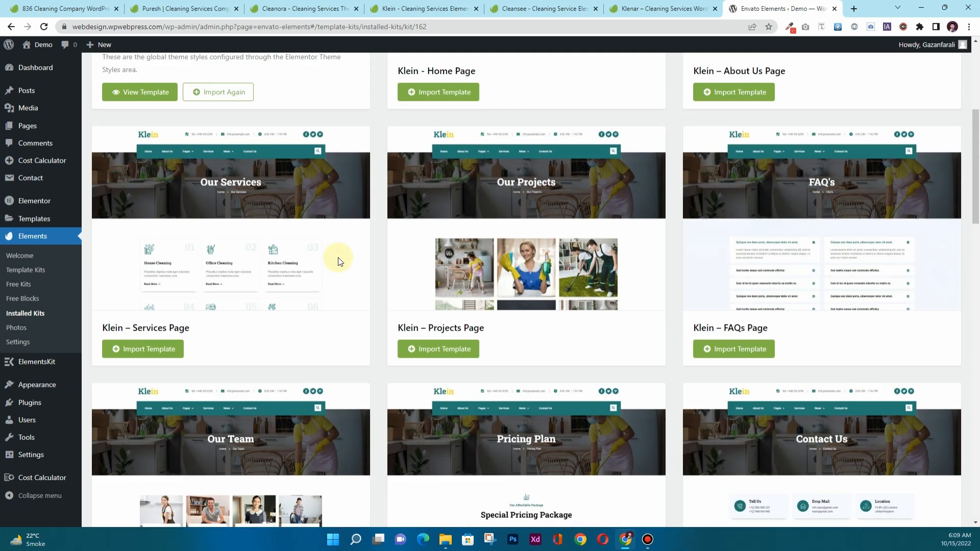
scroll(580, 147, "up", 2)
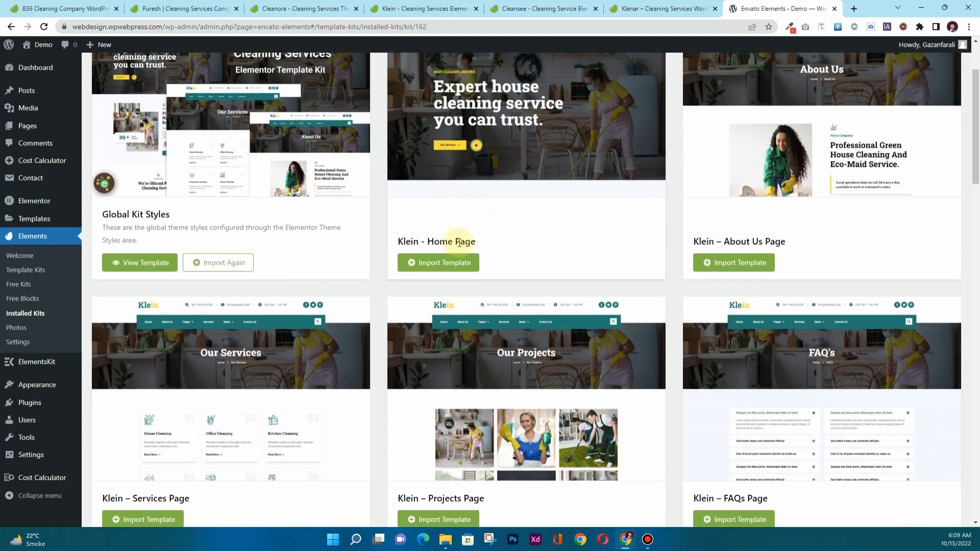
scroll(507, 275, "down", 3)
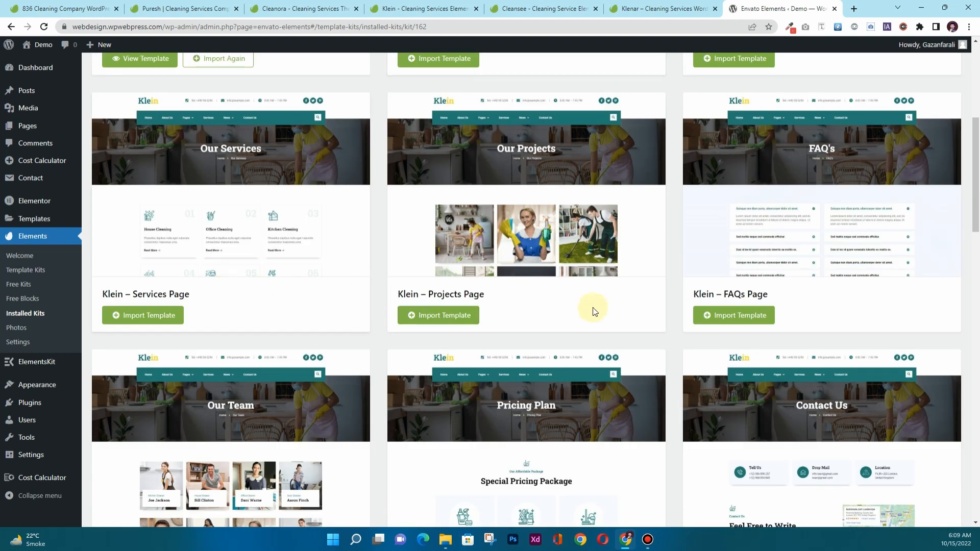
scroll(735, 292, "down", 5)
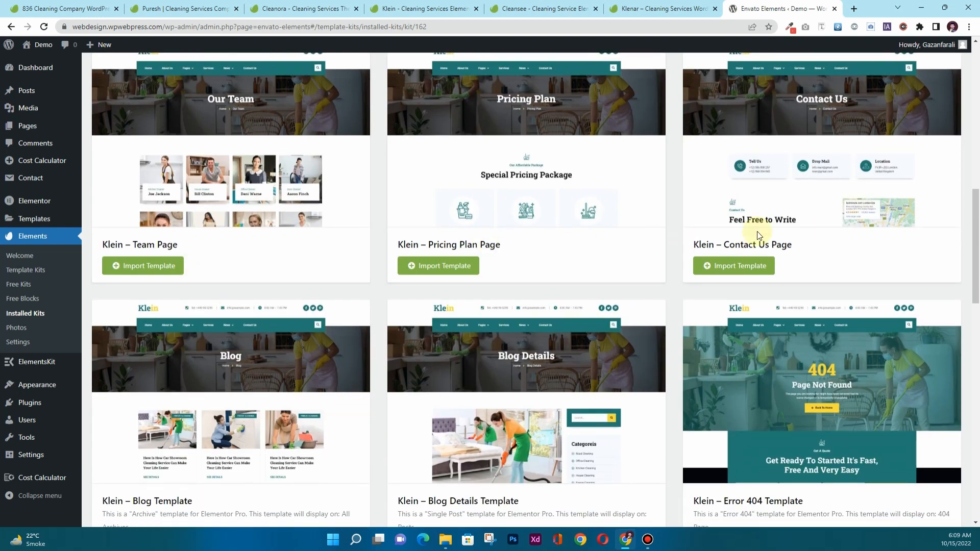
scroll(433, 322, "down", 3)
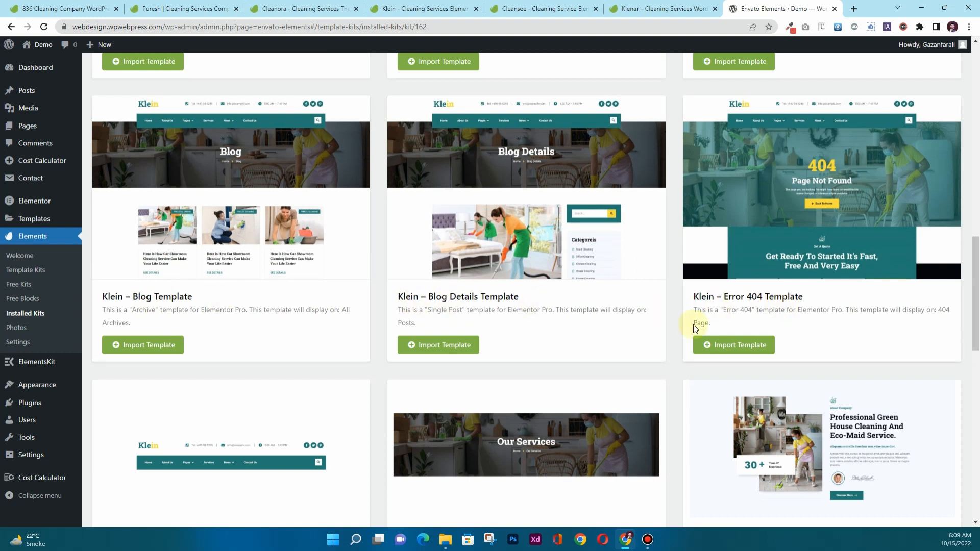
scroll(510, 352, "down", 5)
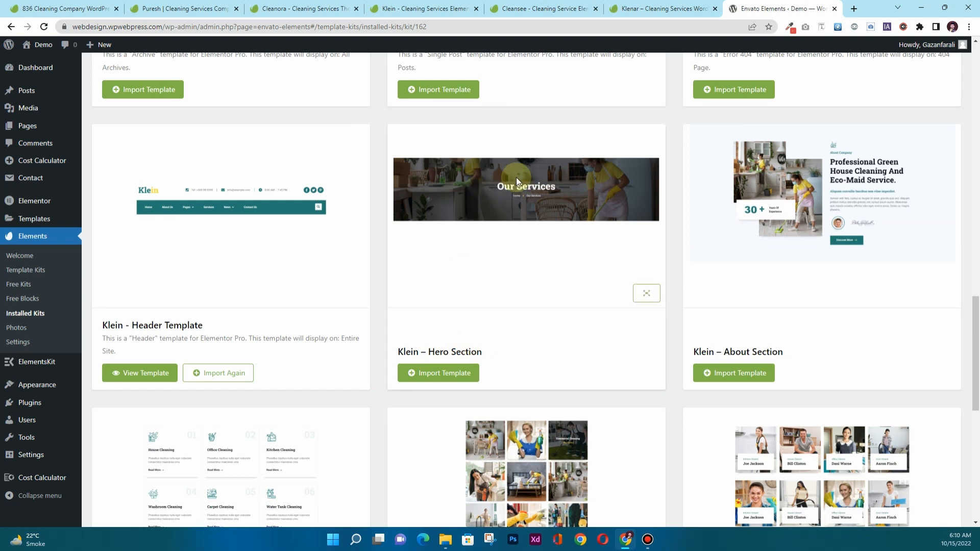
scroll(772, 347, "down", 1)
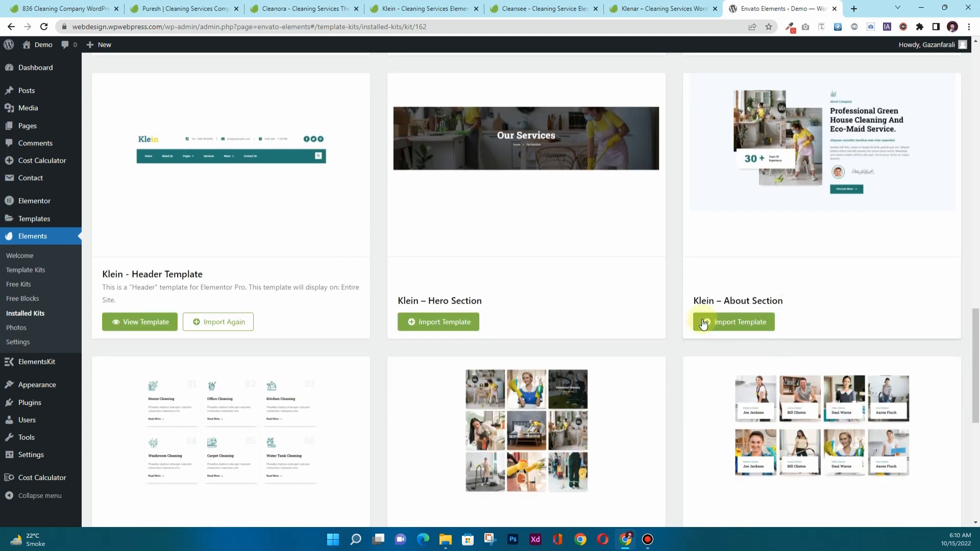
scroll(338, 317, "down", 6)
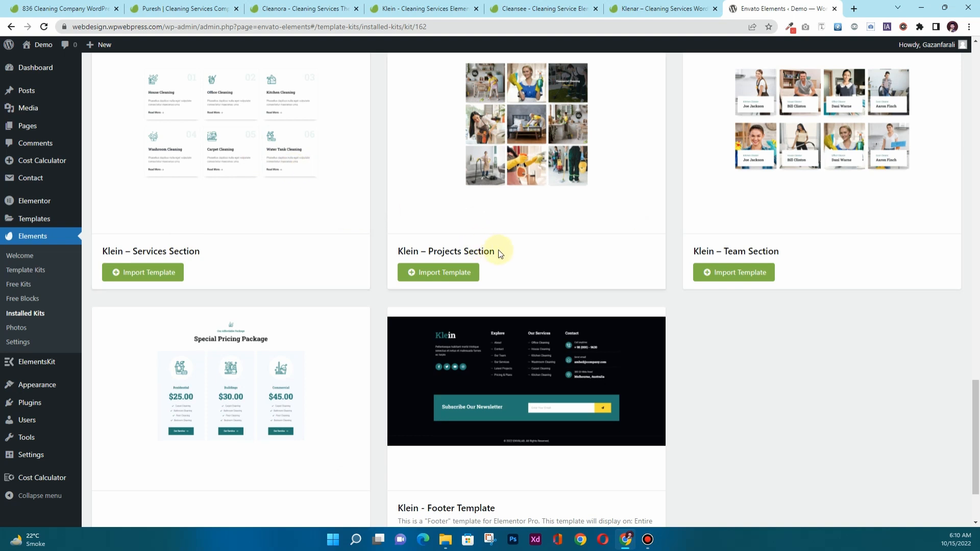
scroll(776, 242, "down", 2)
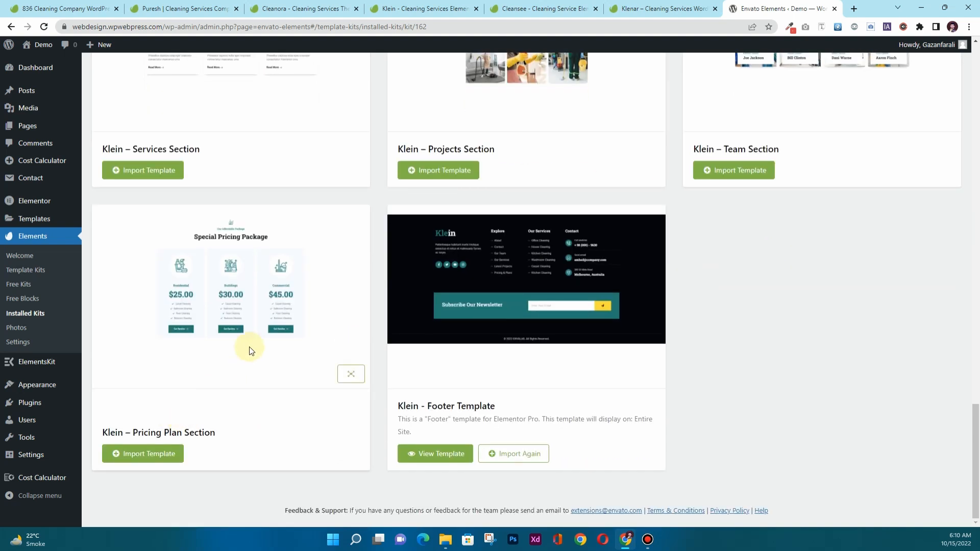
scroll(248, 348, "up", 20)
scroll(249, 347, "up", 2)
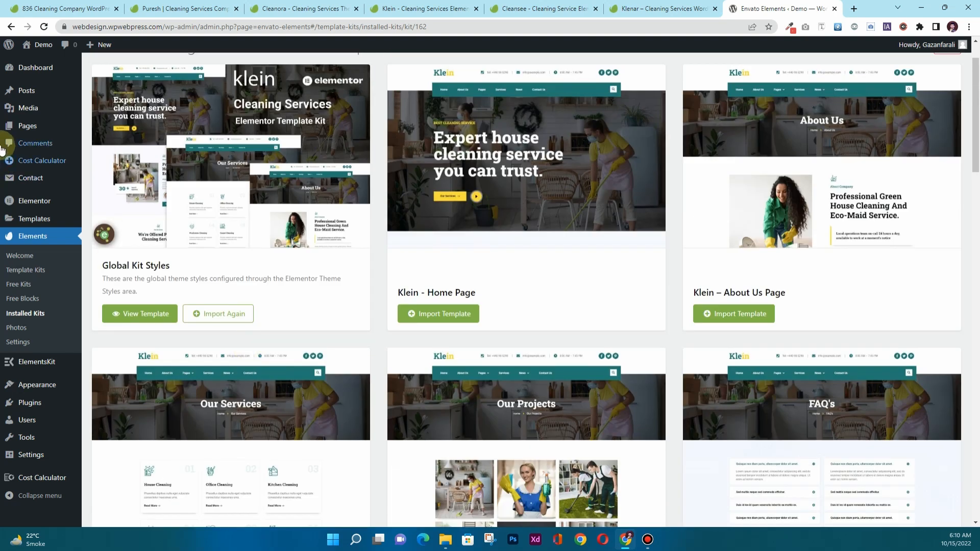
mouse_move(23, 128)
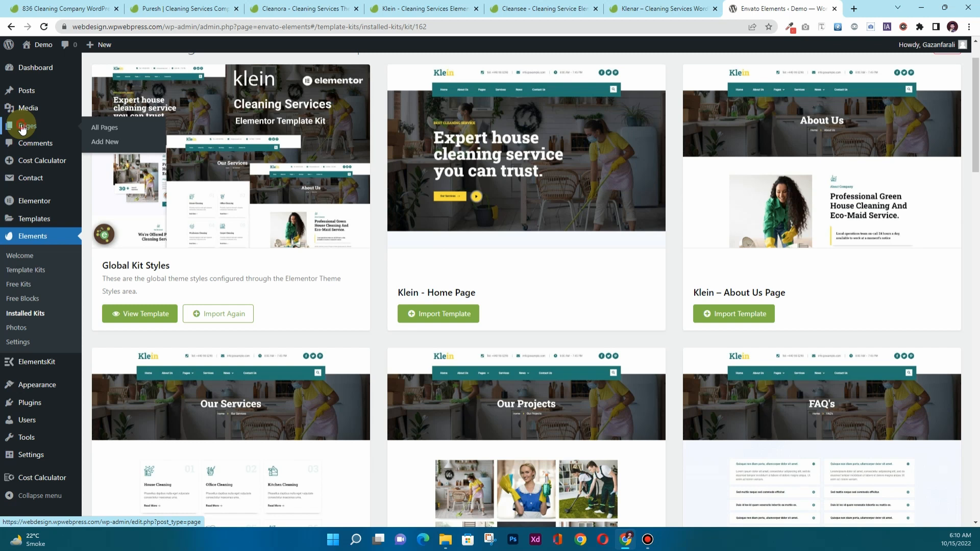
Bulk-trash all six pages from the Pages list, then start a new blank page.
left_click(22, 129, "ctrl")
left_click(783, 10)
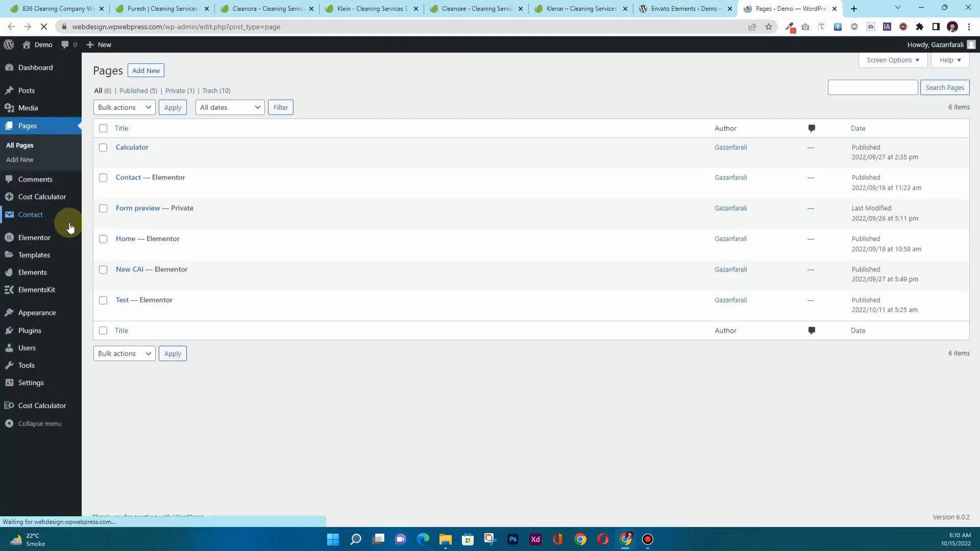
left_click(103, 128)
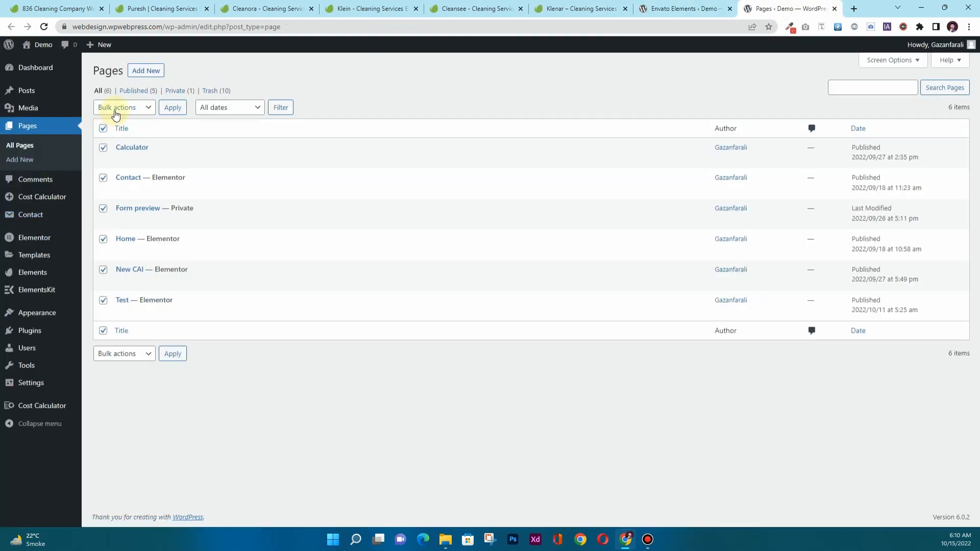
left_click(115, 108)
left_click(113, 140)
left_click(173, 111)
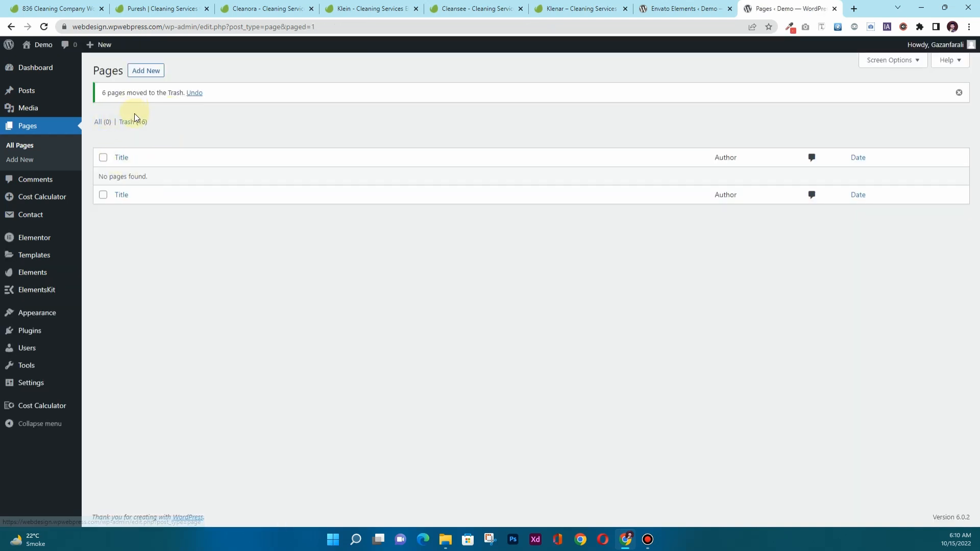
left_click(138, 72)
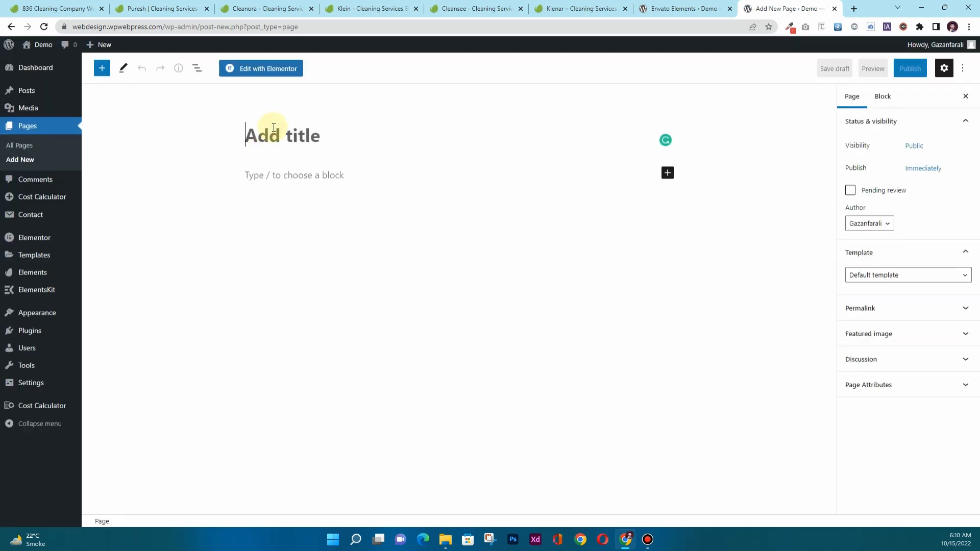
Publish a page titled 'Home' with a layout template, then go back to the Klein kit templates.
type("Hom")
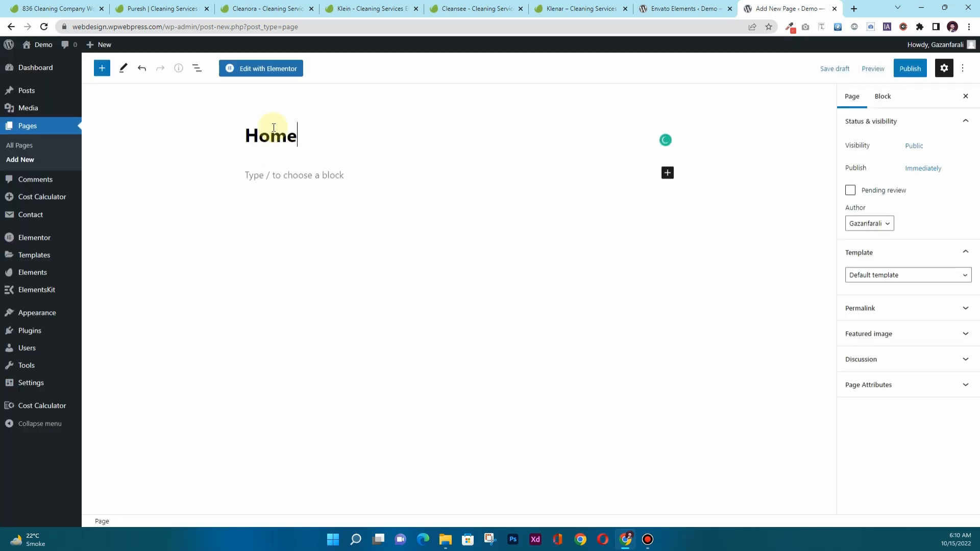
type("e")
left_click(876, 275)
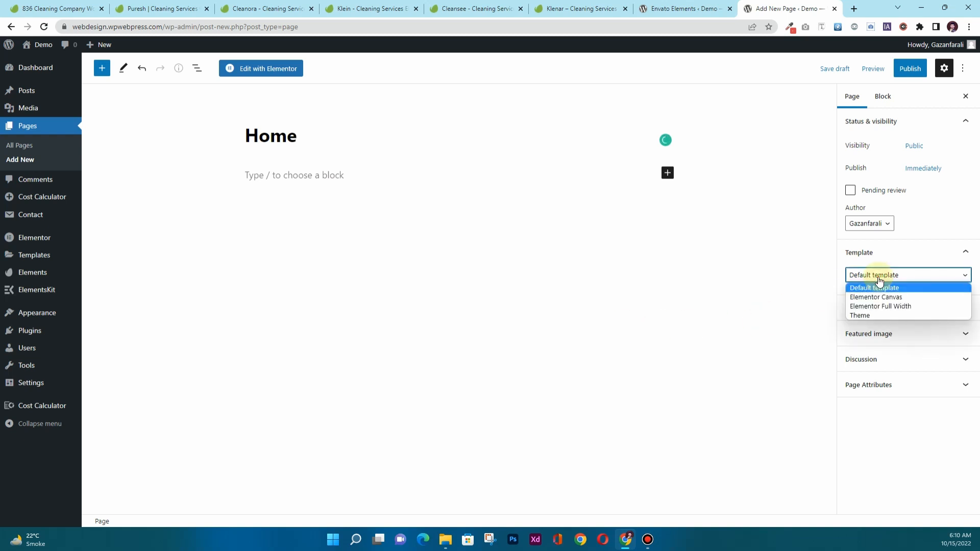
left_click(887, 306)
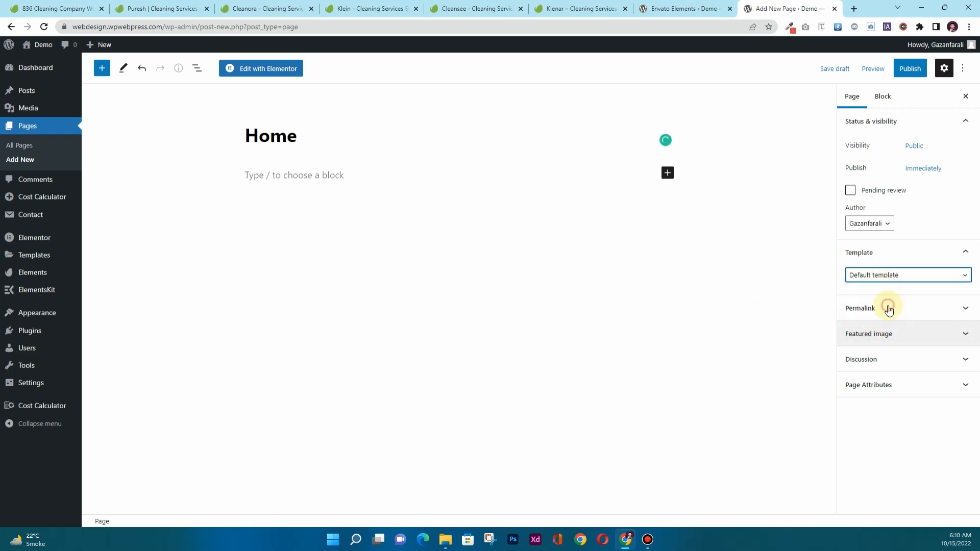
left_click(908, 68)
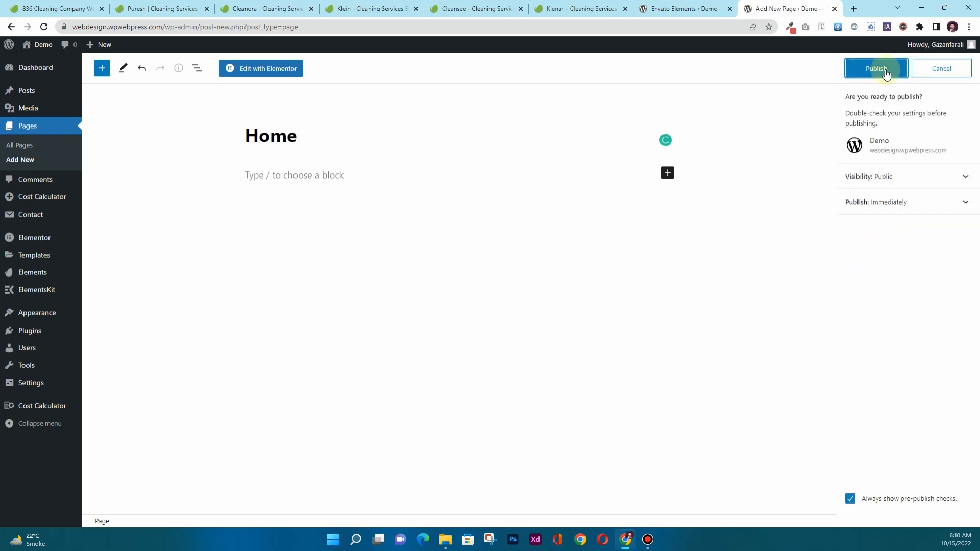
left_click(885, 71)
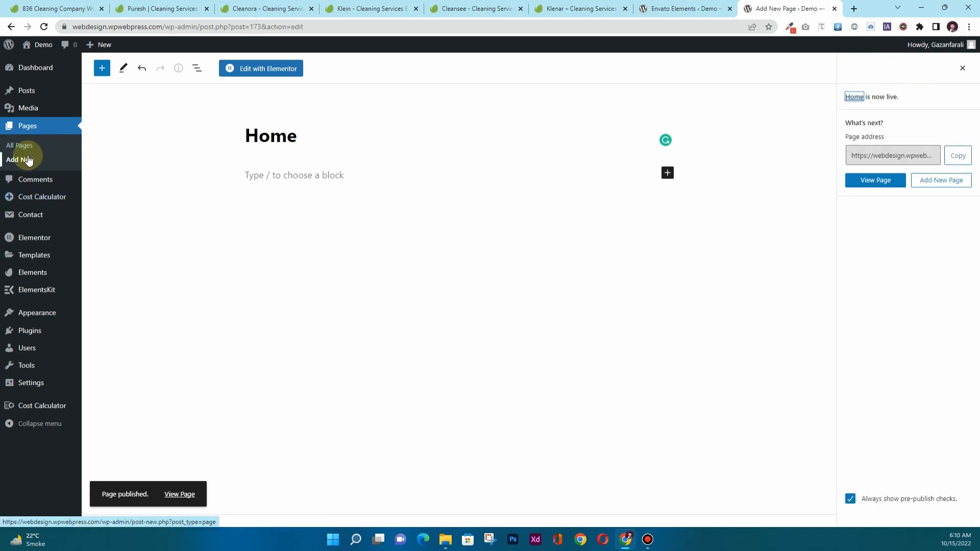
left_click(50, 162)
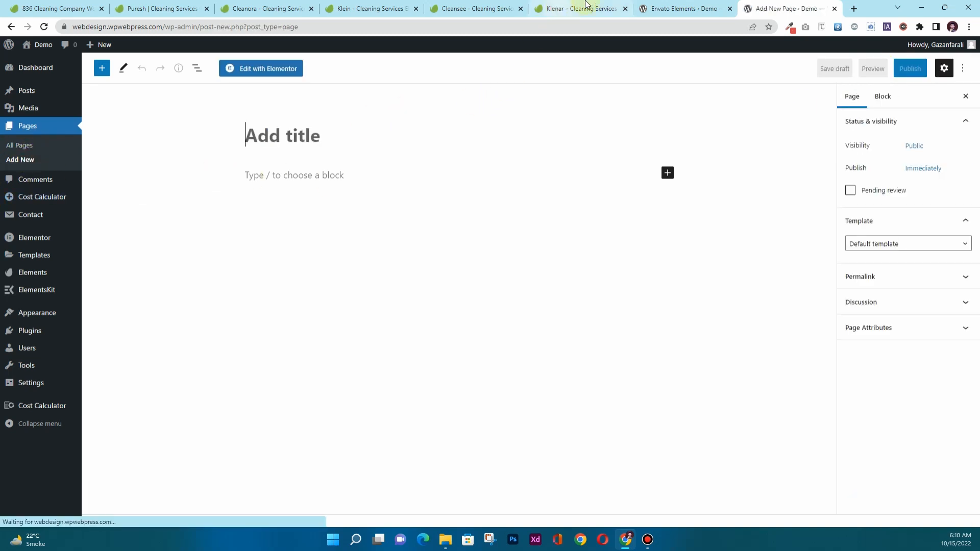
left_click(671, 6)
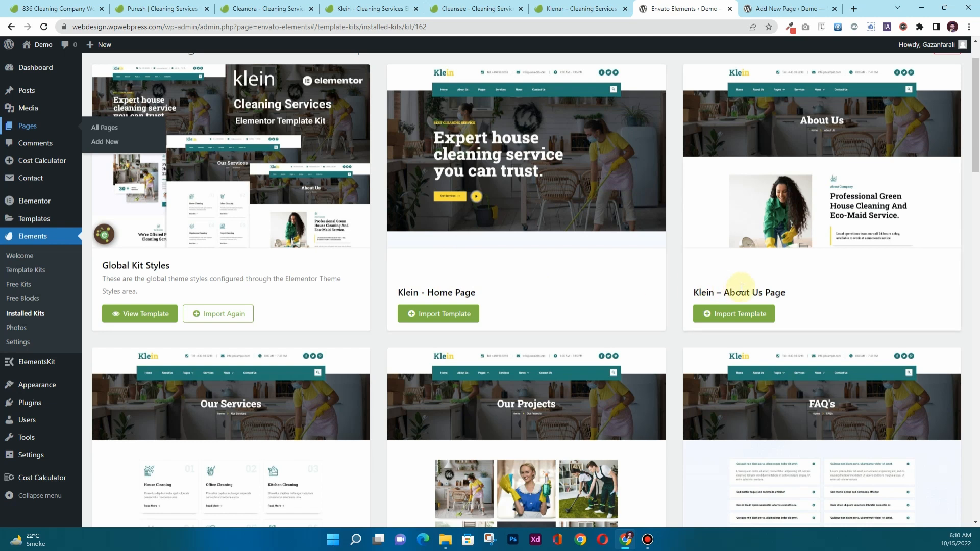
Publish an 'About Us' page using the Elementor Full Width template.
scroll(740, 291, "down", 2)
left_click(804, 8)
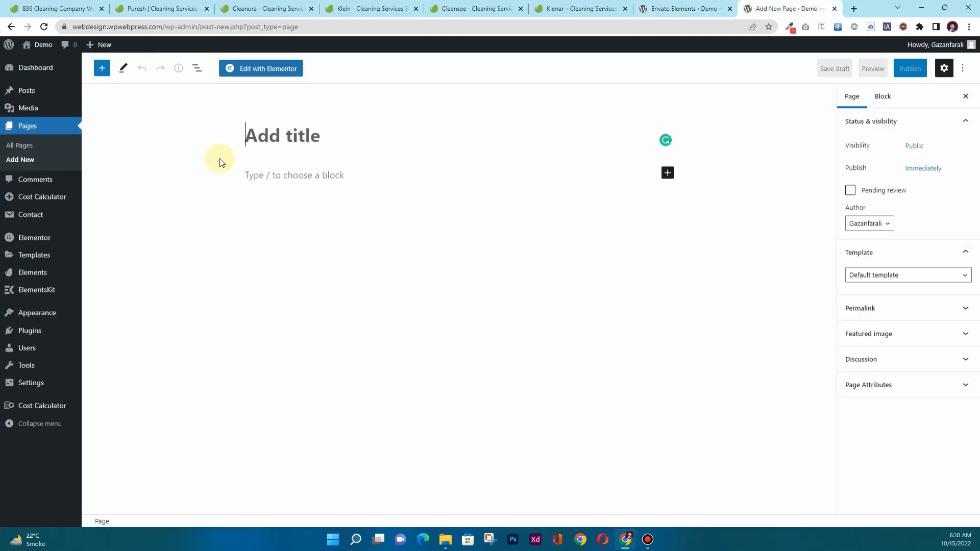
type("About Us")
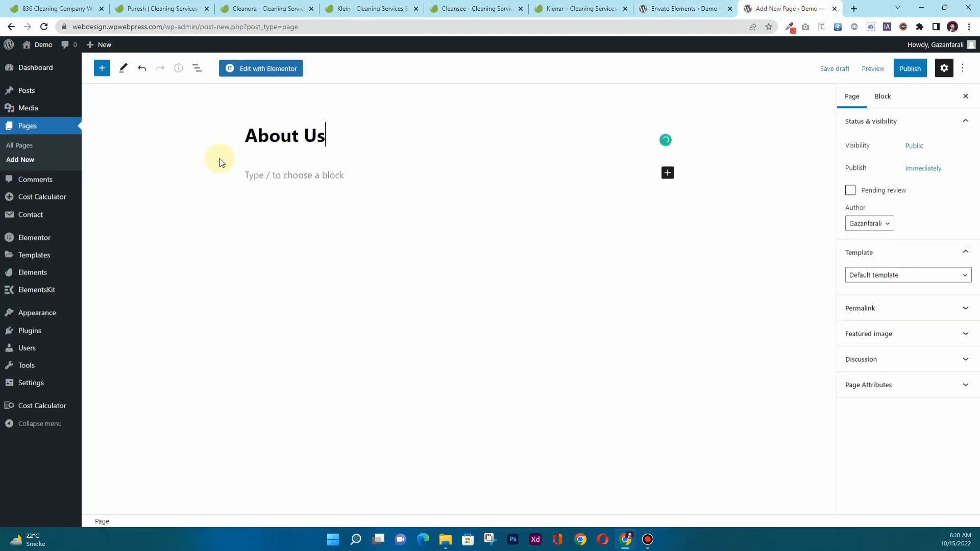
left_click(887, 277)
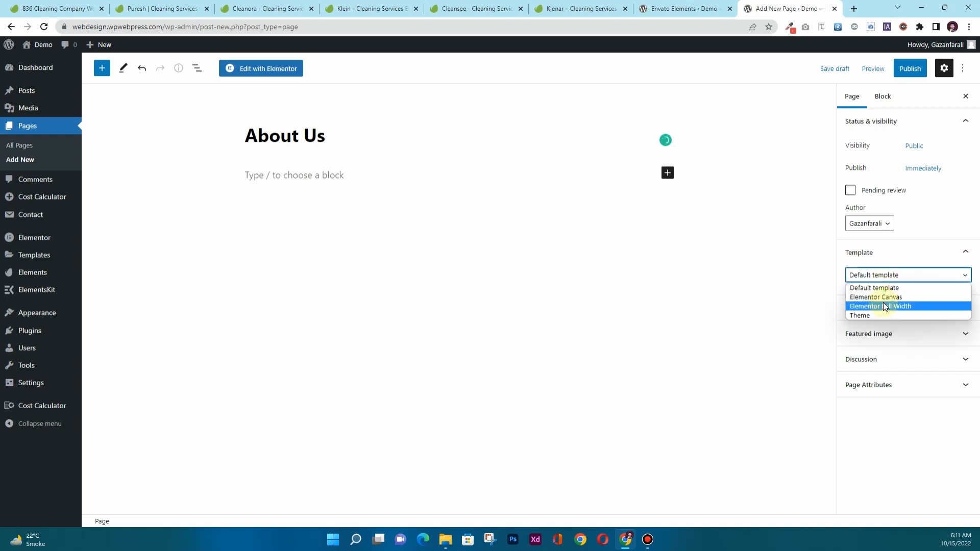
left_click(890, 306)
left_click(895, 70)
left_click(896, 70)
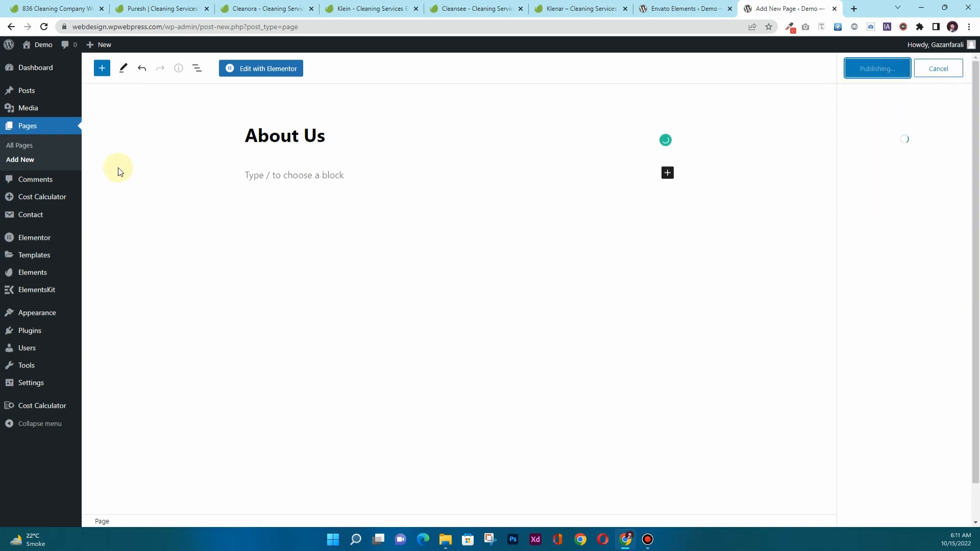
Publish a 'Services' page with the Elementor Full Width template.
left_click(682, 8)
scroll(144, 240, "down", 3)
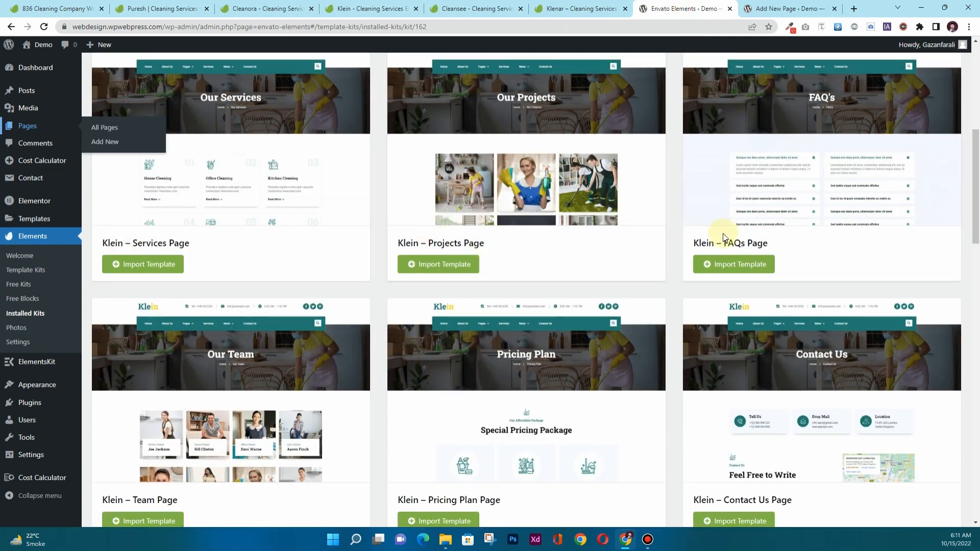
scroll(443, 326, "down", 2)
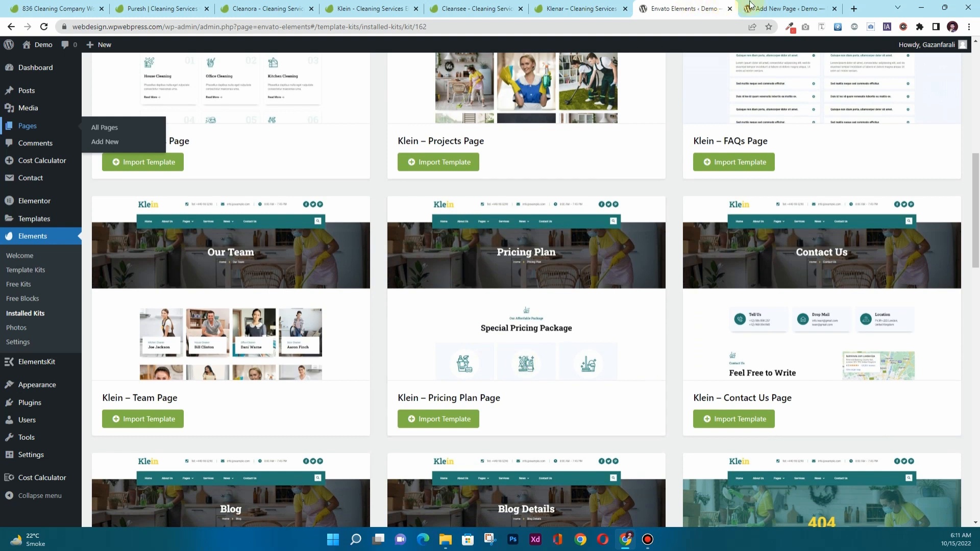
left_click(750, 7)
type("Se")
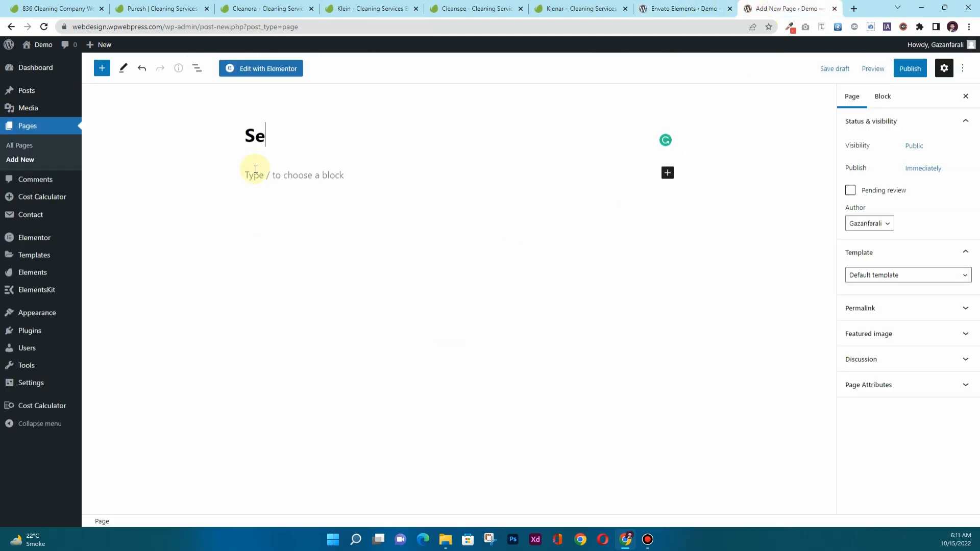
type("rvices")
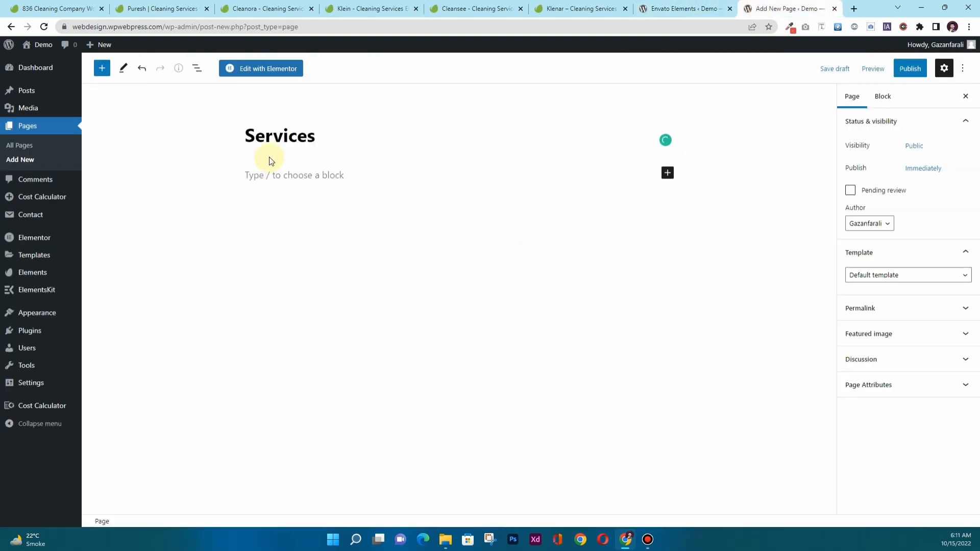
left_click(904, 277)
left_click(902, 304)
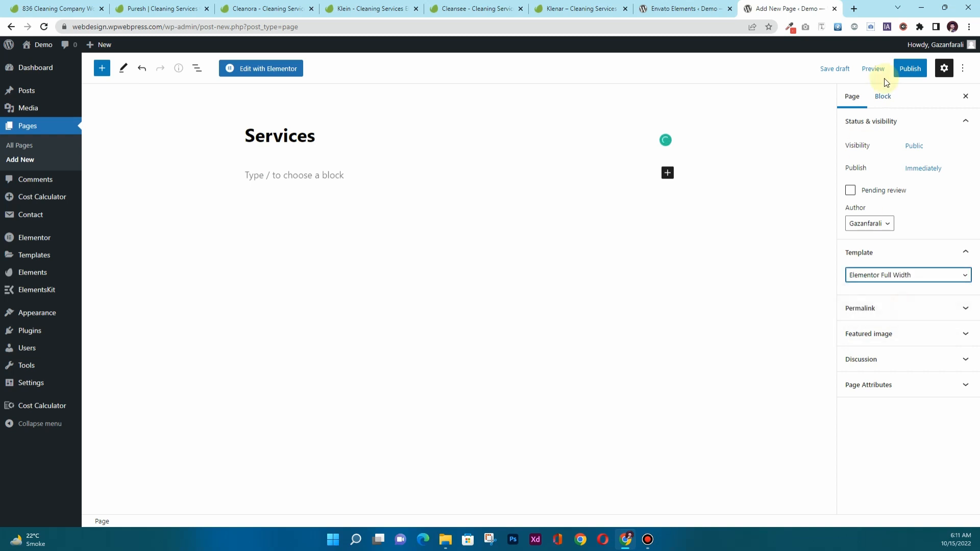
left_click(910, 68)
left_click(896, 68)
Create and publish a 'Projects' page with the Elementor Full Width template.
left_click(8, 164)
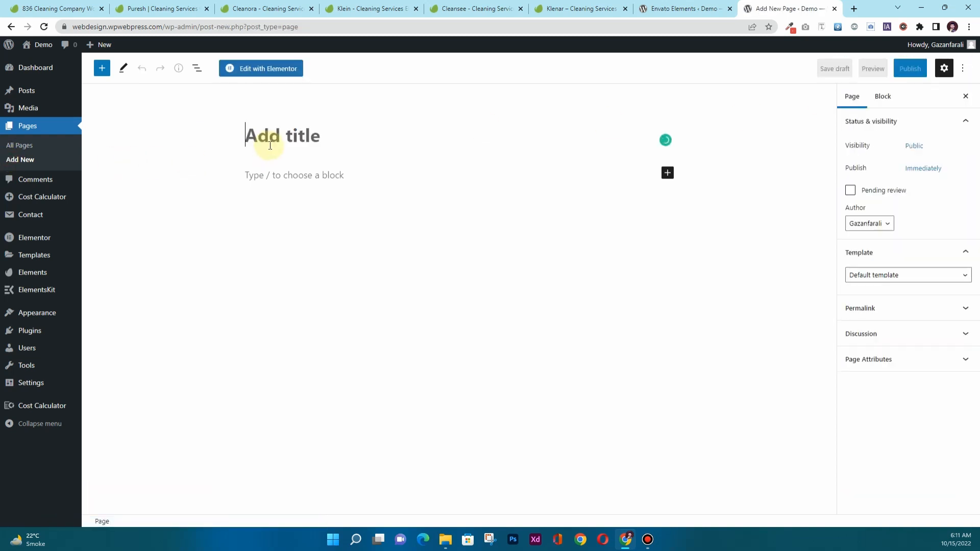
type("Projects")
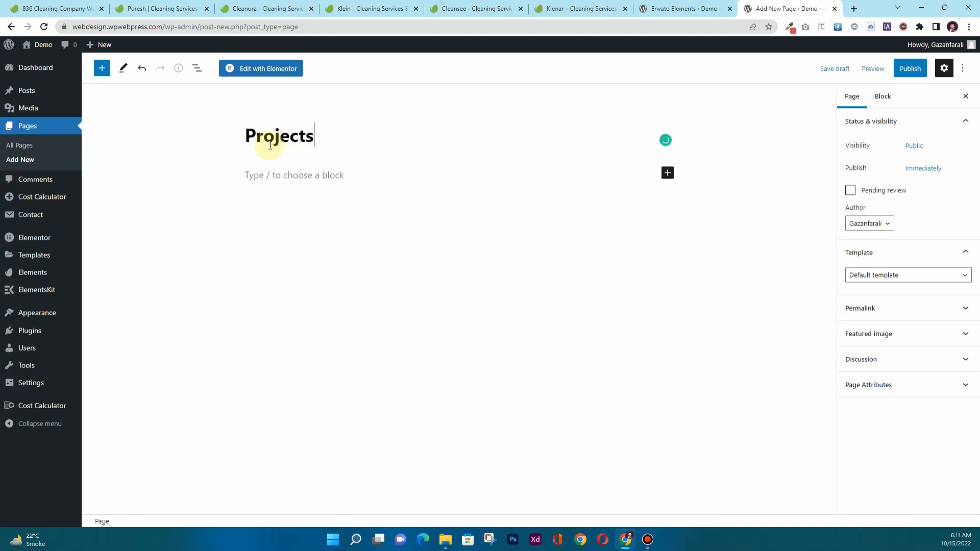
left_click(854, 275)
left_click(874, 304)
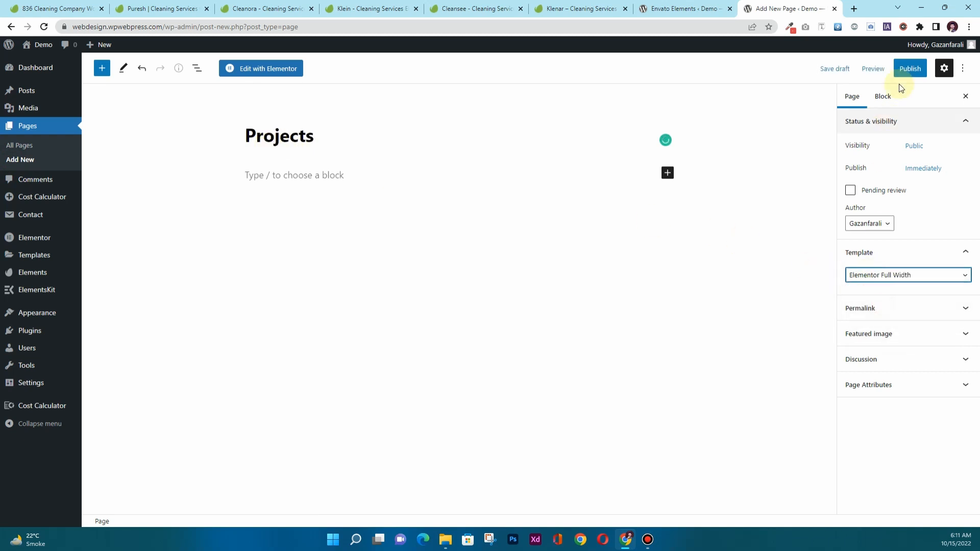
left_click(910, 68)
left_click(877, 68)
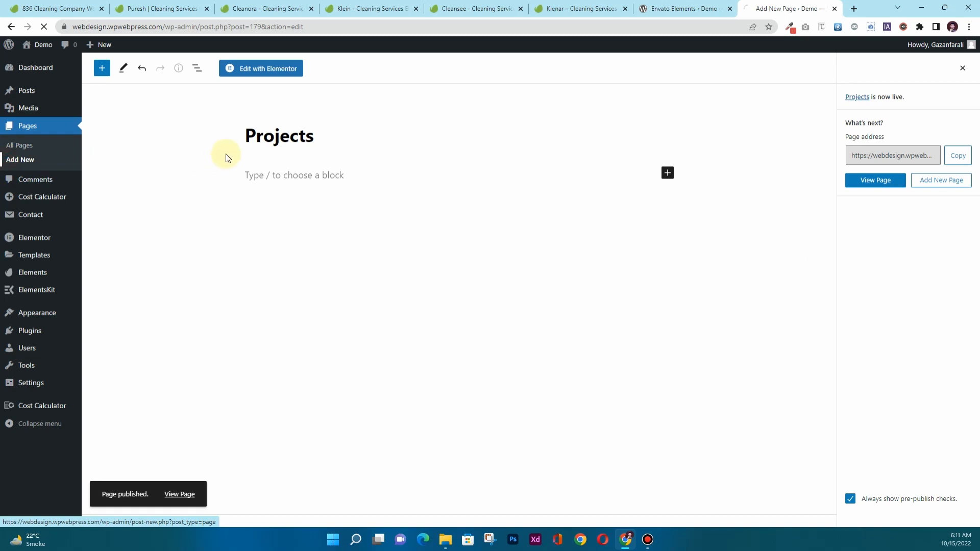
Publish an 'FAQs' page with the Elementor Full Width template.
type("FA")
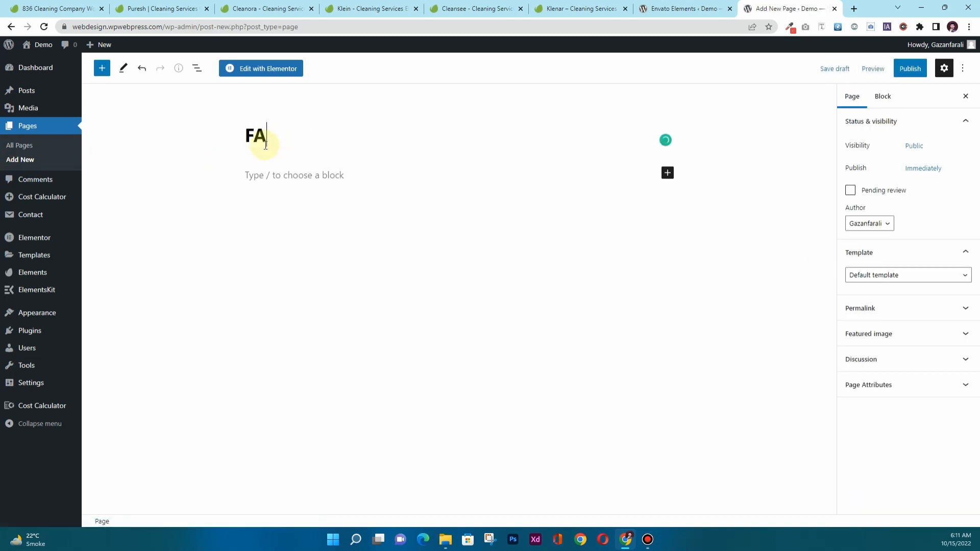
type("Qs")
left_click(857, 276)
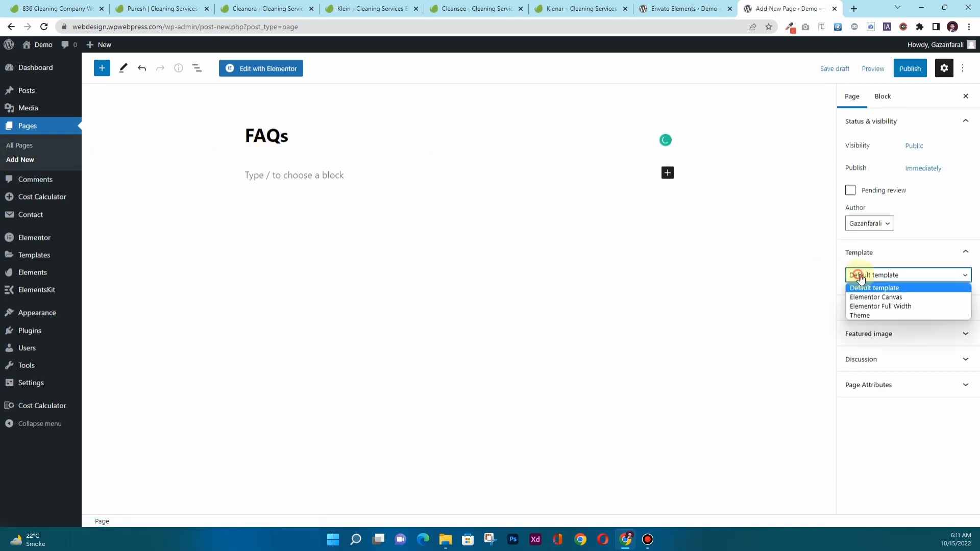
left_click(875, 304)
left_click(908, 68)
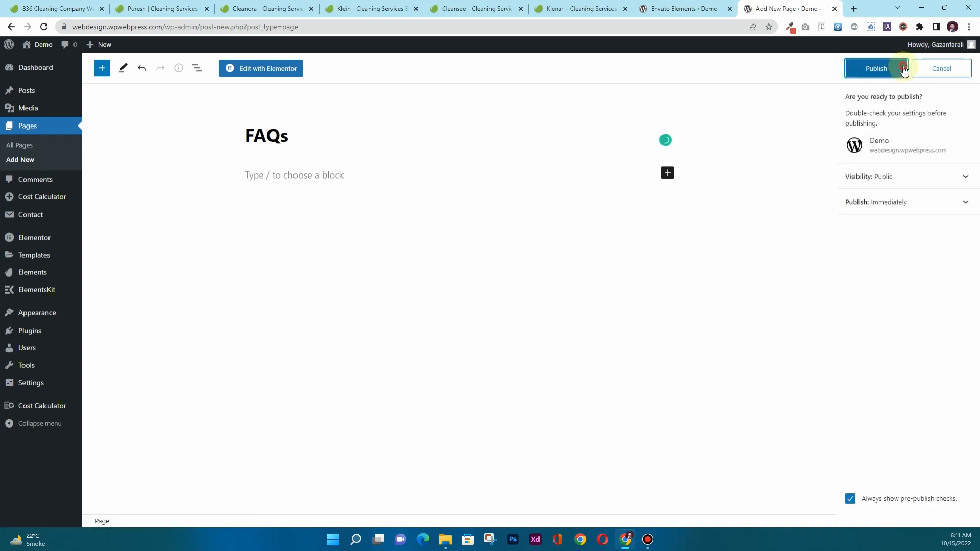
left_click(898, 67)
Publish a 'Pricing Plans' page with the Elementor Full Width template.
left_click(47, 164)
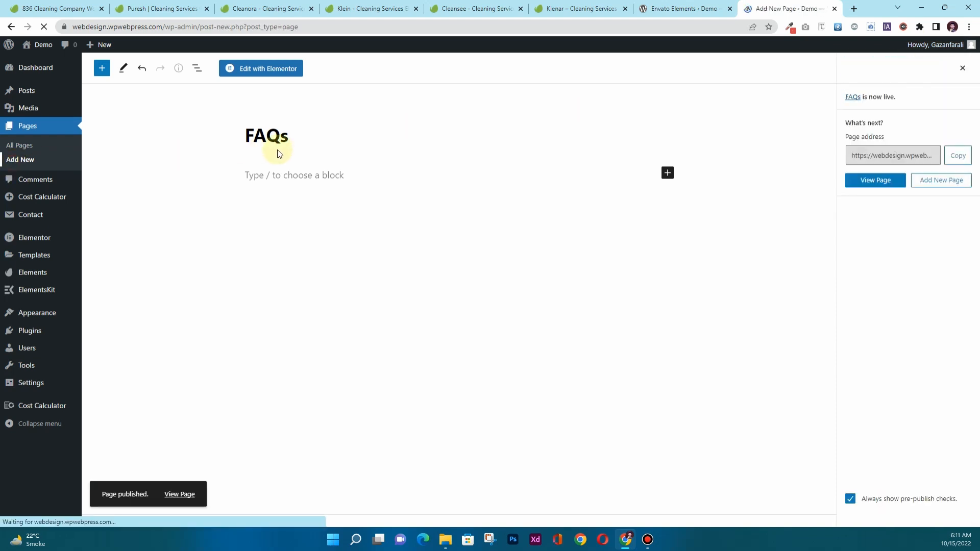
type("Pr")
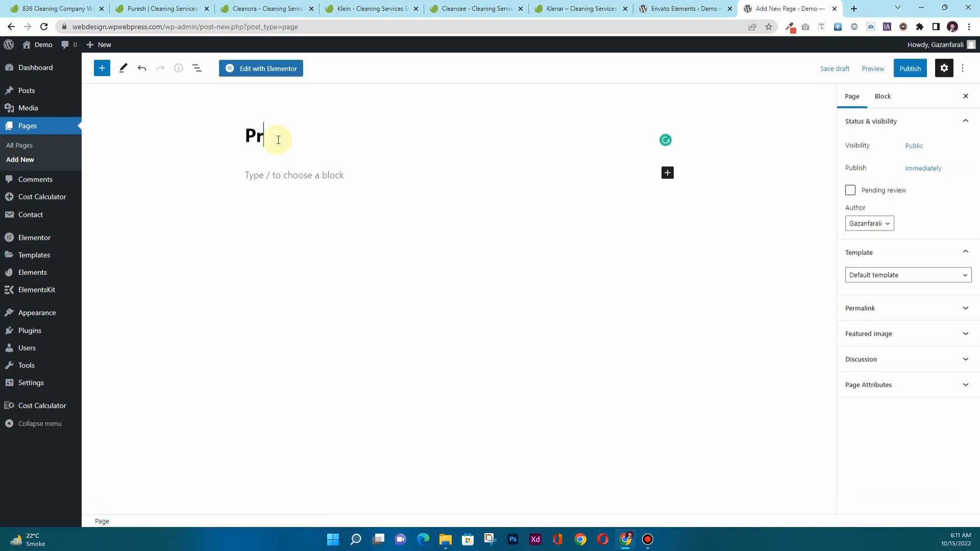
type("icing Pla")
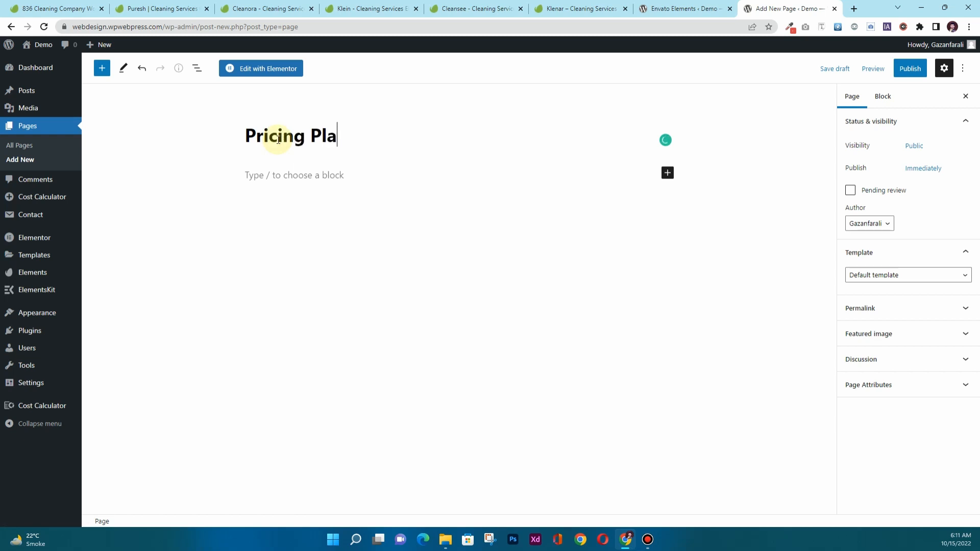
type("ns")
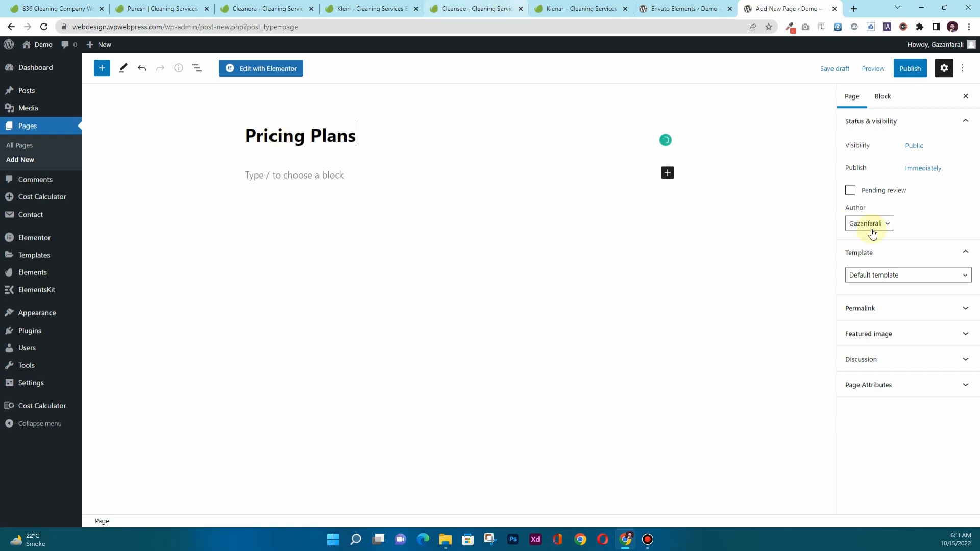
left_click(899, 279)
left_click(898, 308)
left_click(910, 68)
left_click(878, 68)
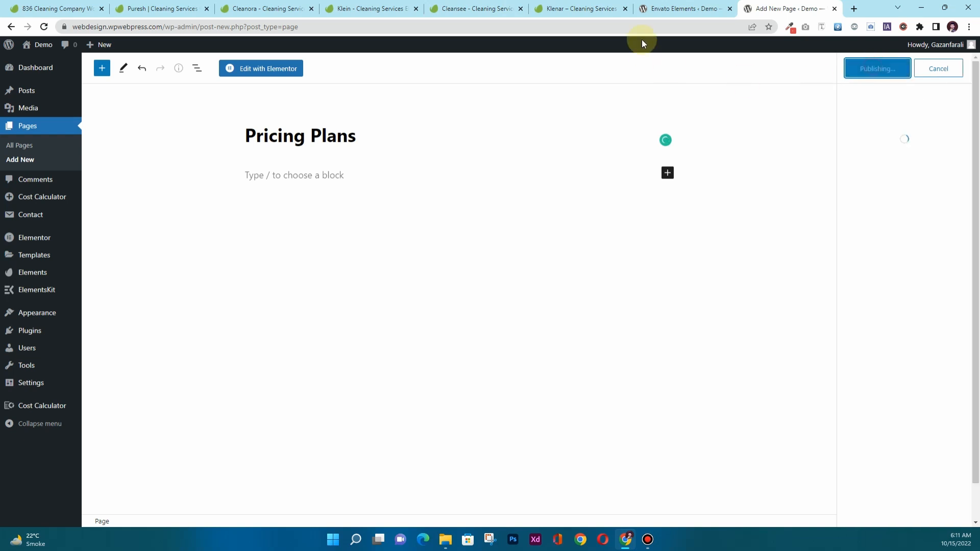
Publish a 'Contact Us' page with the Elementor Full Width template.
left_click(684, 9)
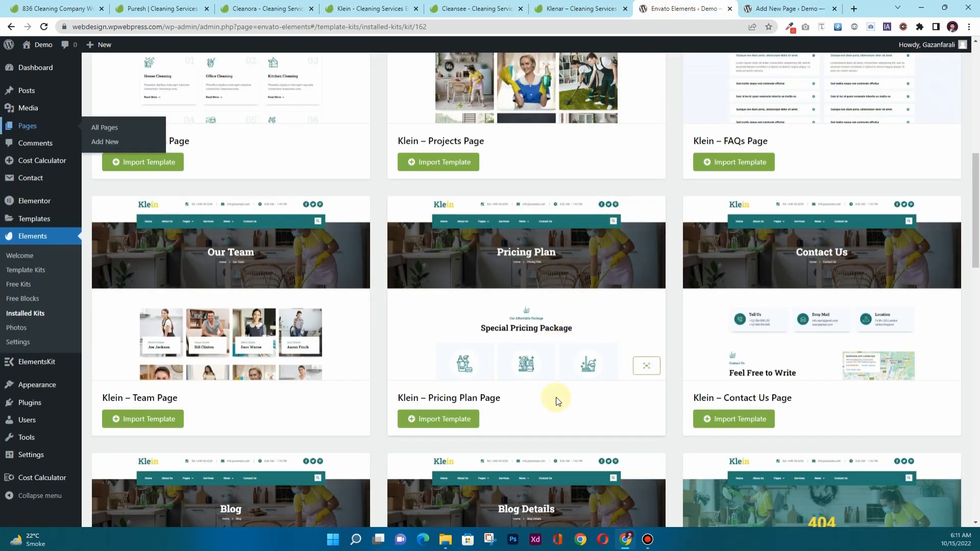
scroll(556, 401, "down", 5)
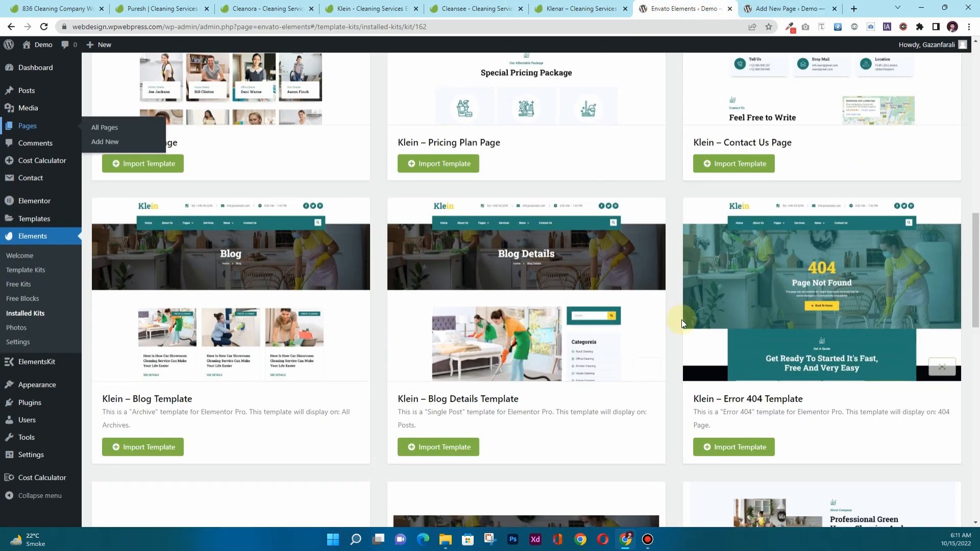
left_click(755, 8)
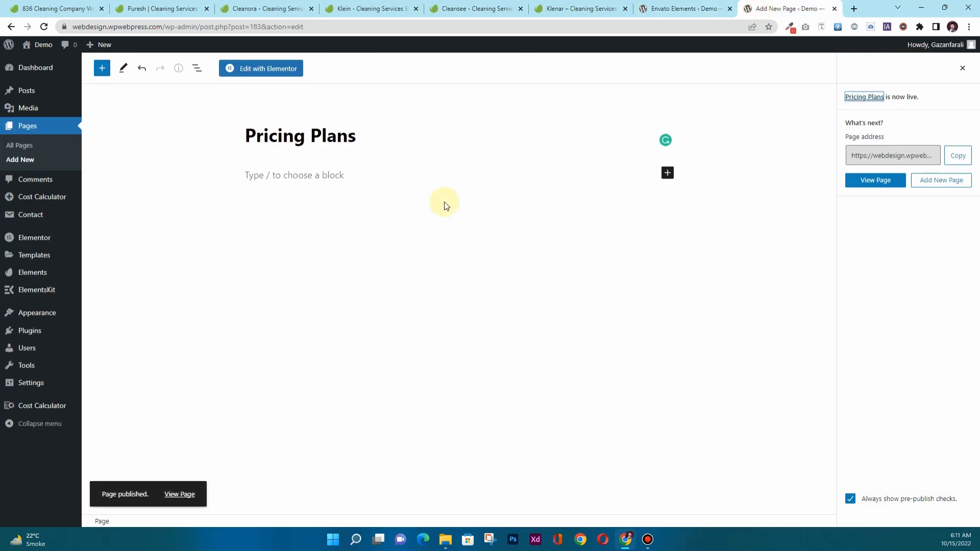
left_click(19, 160)
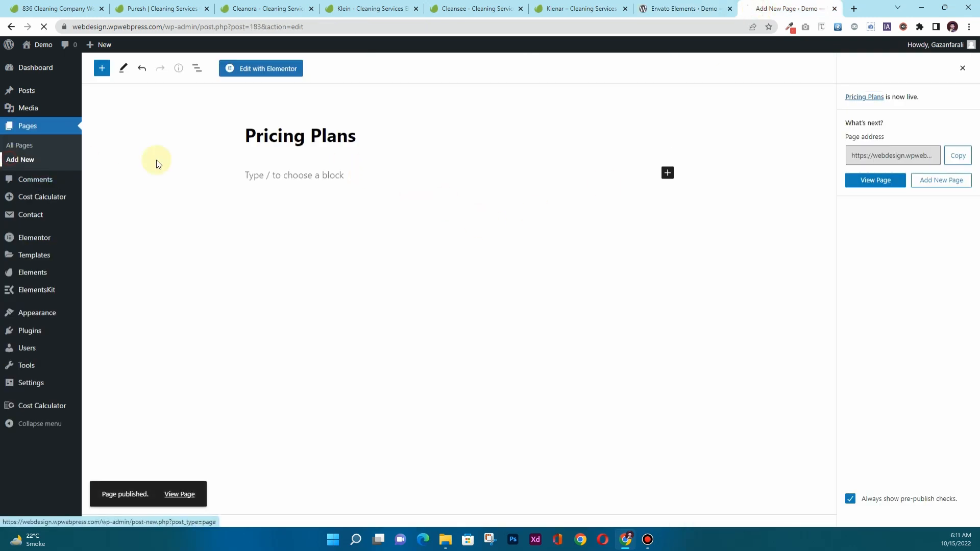
left_click(264, 145)
type("Contact Us")
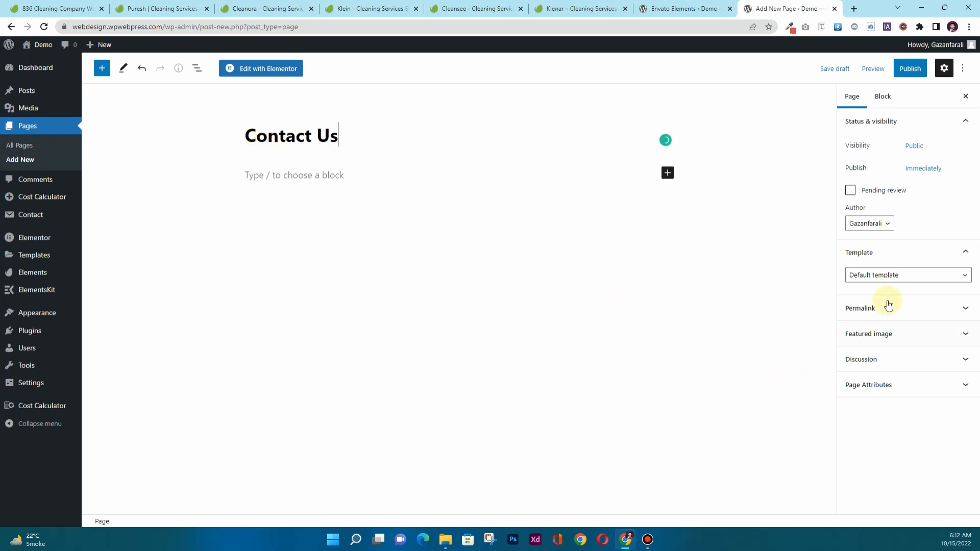
left_click(898, 276)
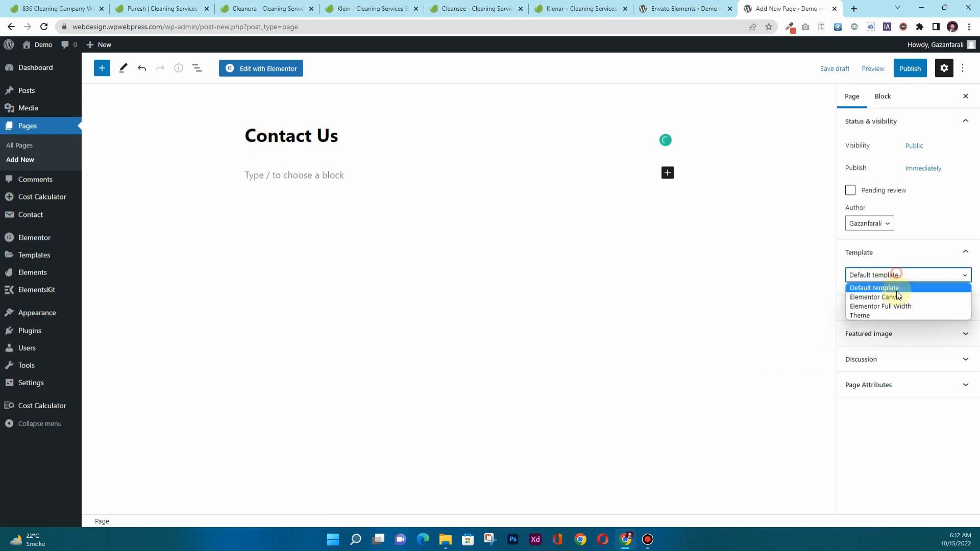
left_click(894, 305)
left_click(904, 76)
left_click(904, 71)
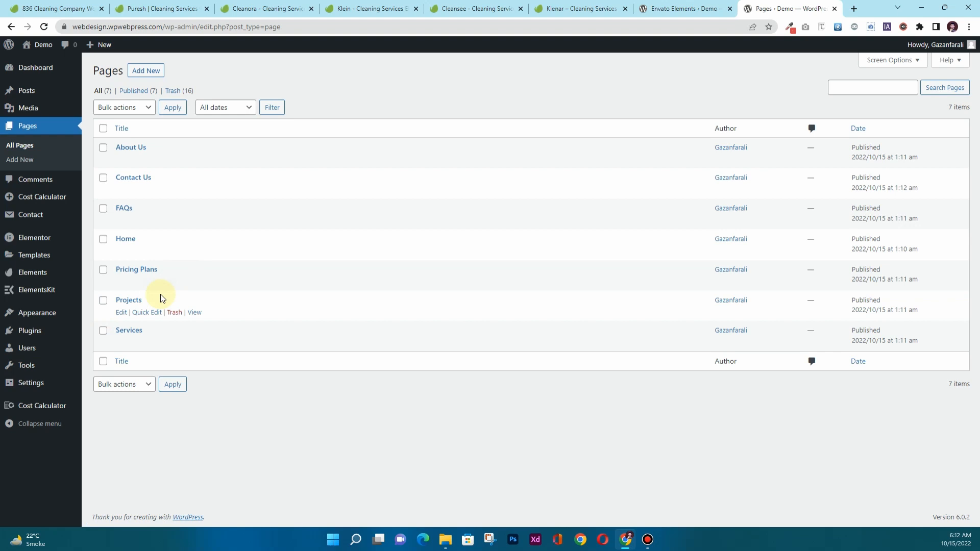
Create a new navigation menu named 'Main Menu'.
mouse_move(28, 313)
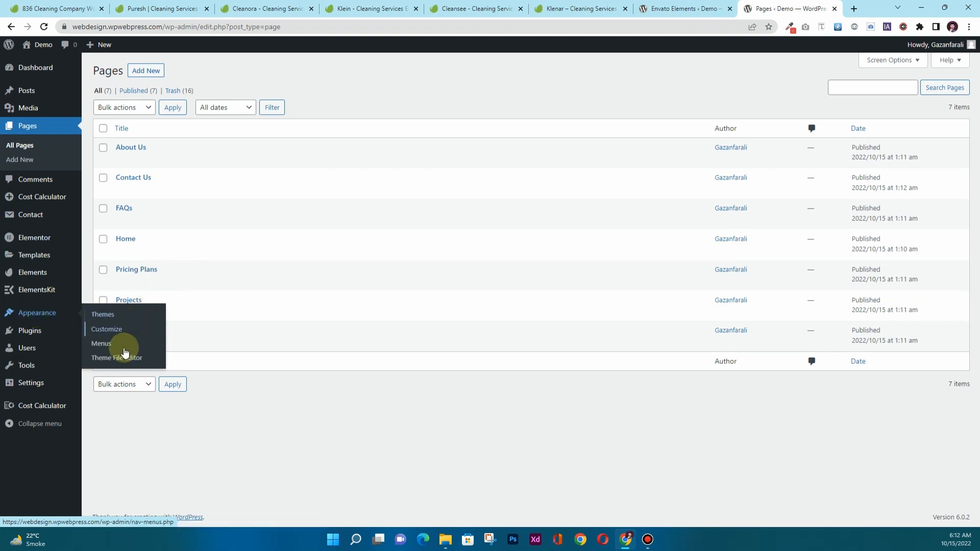
left_click(98, 345)
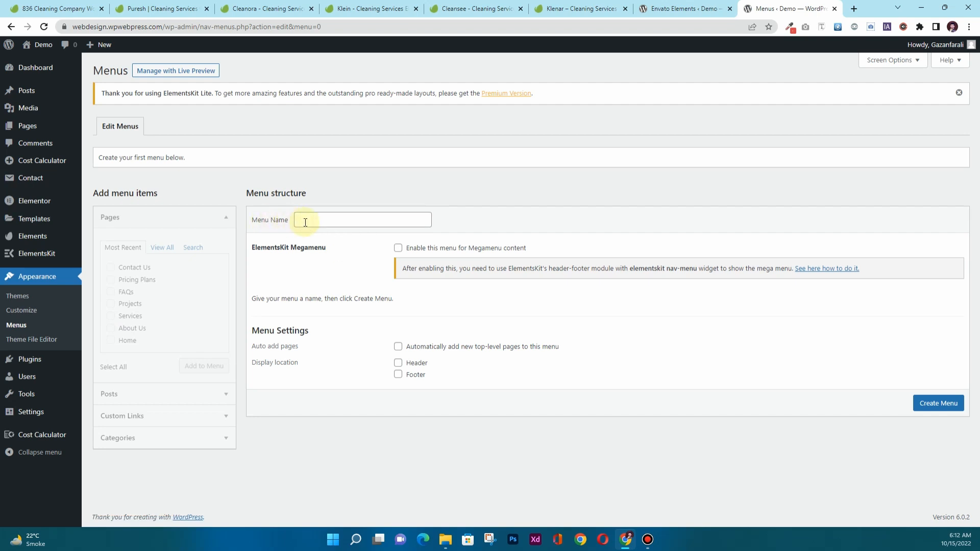
left_click(306, 222)
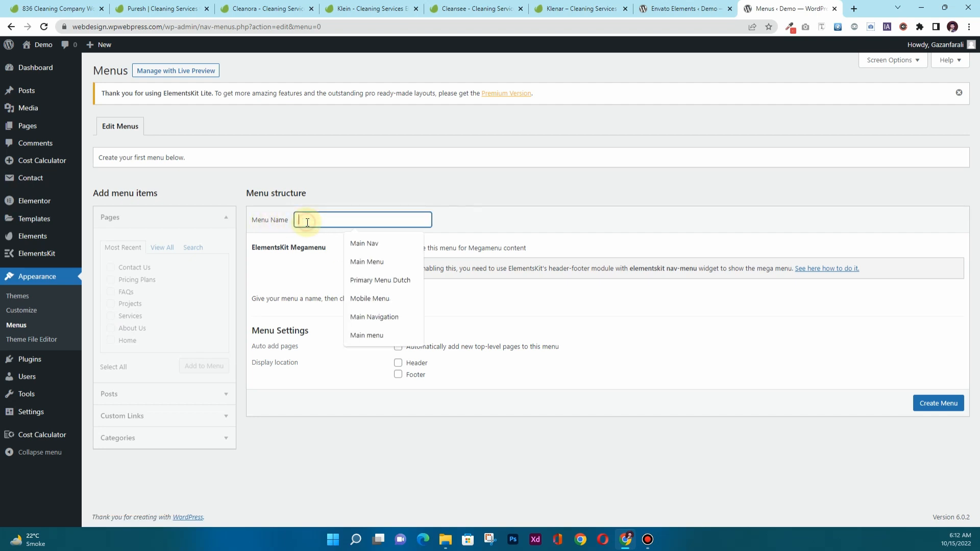
left_click(363, 262)
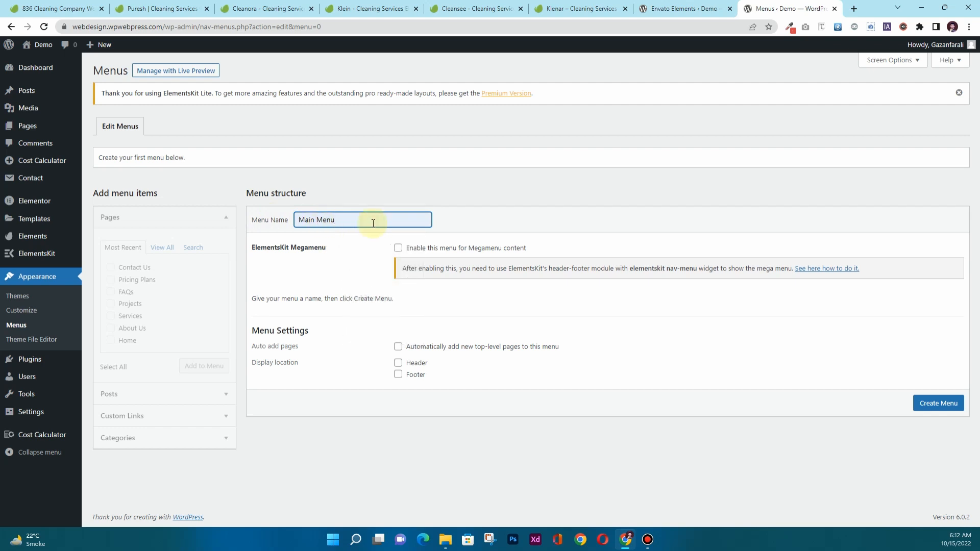
left_click(940, 403)
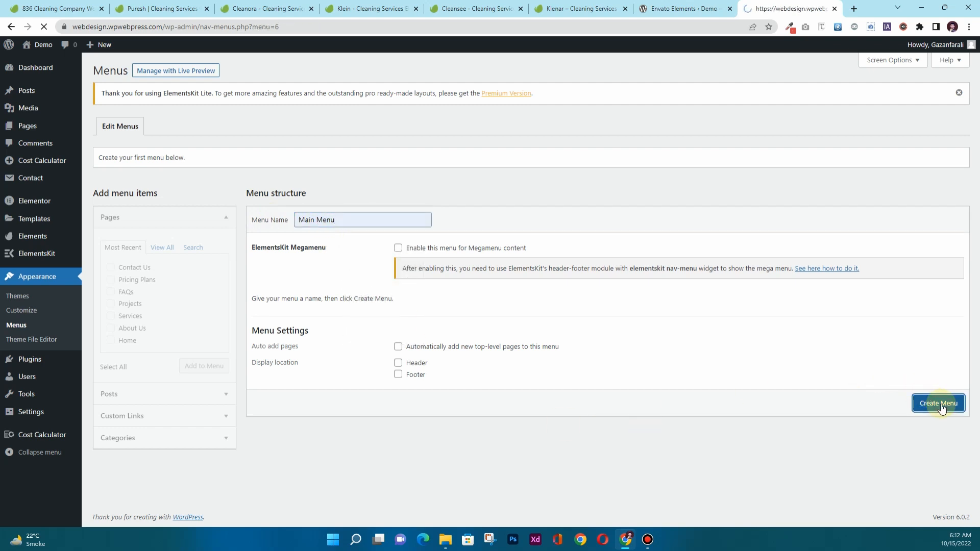
Select all pages in the Pages box and add them to Main Menu.
left_click(161, 252)
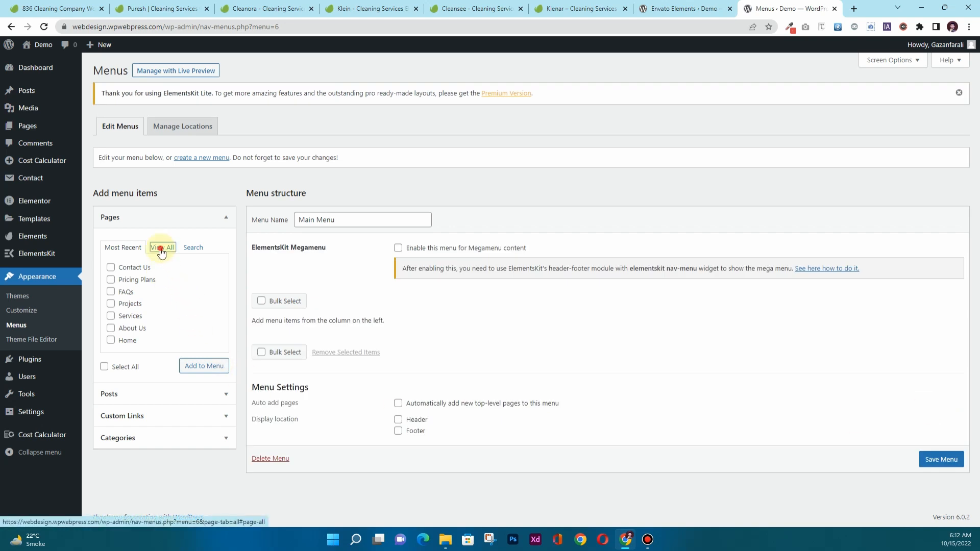
left_click(117, 372)
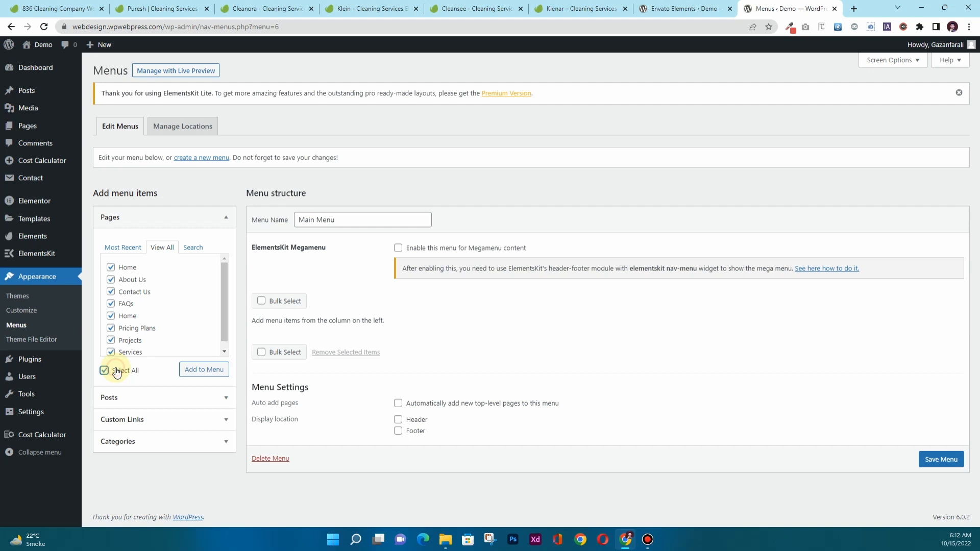
left_click(203, 369)
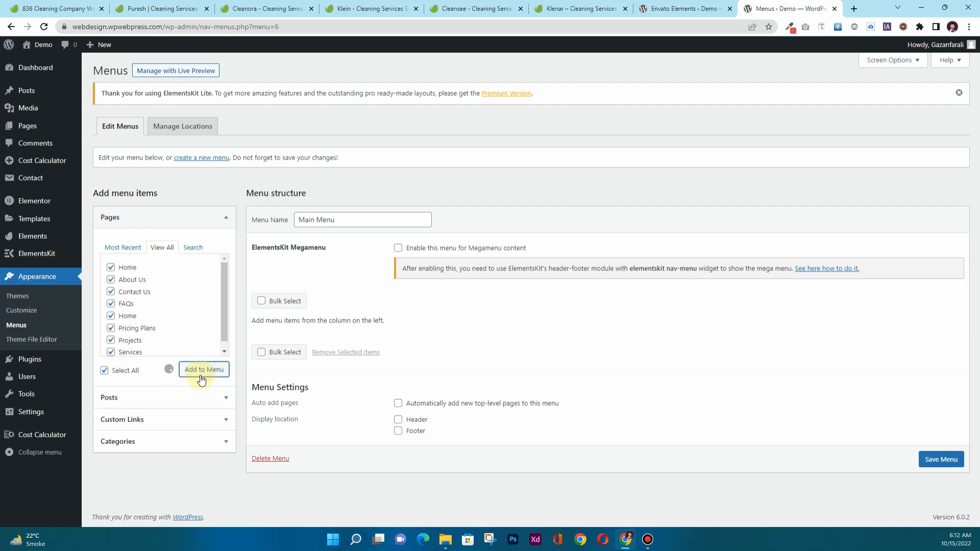
scroll(485, 332, "down", 2)
scroll(485, 332, "down", 1)
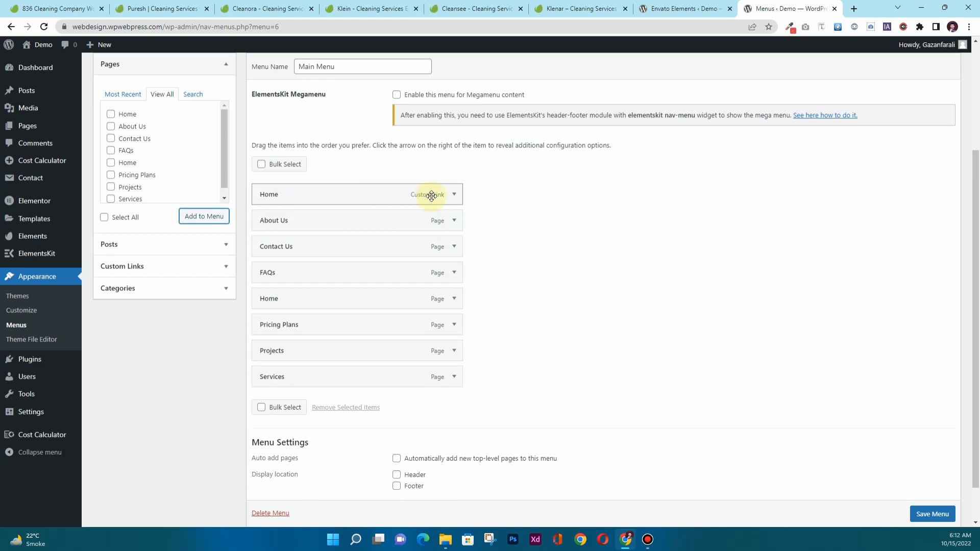
Remove the Home custom link, drag Home, Services, Projects, Pricing Plans to the top, and save.
left_click(453, 195)
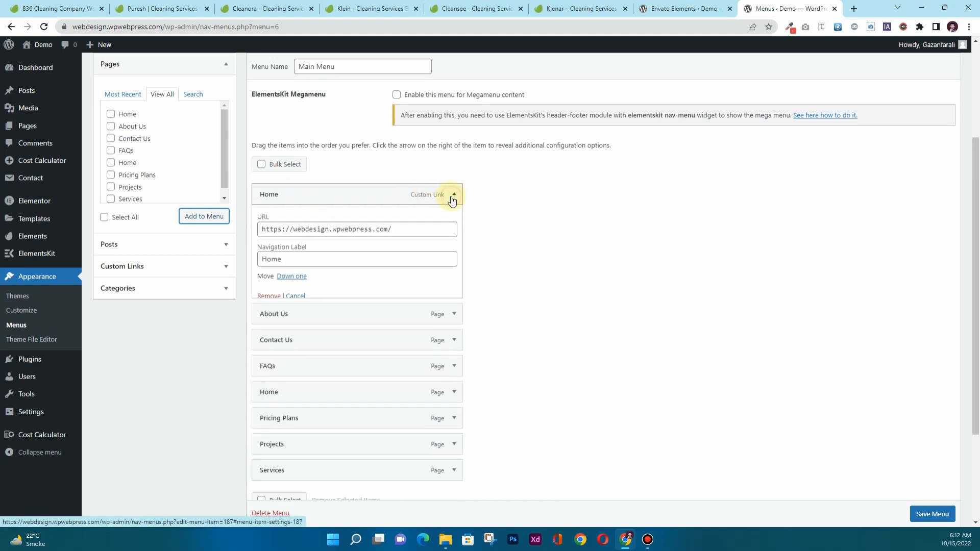
left_click(263, 297)
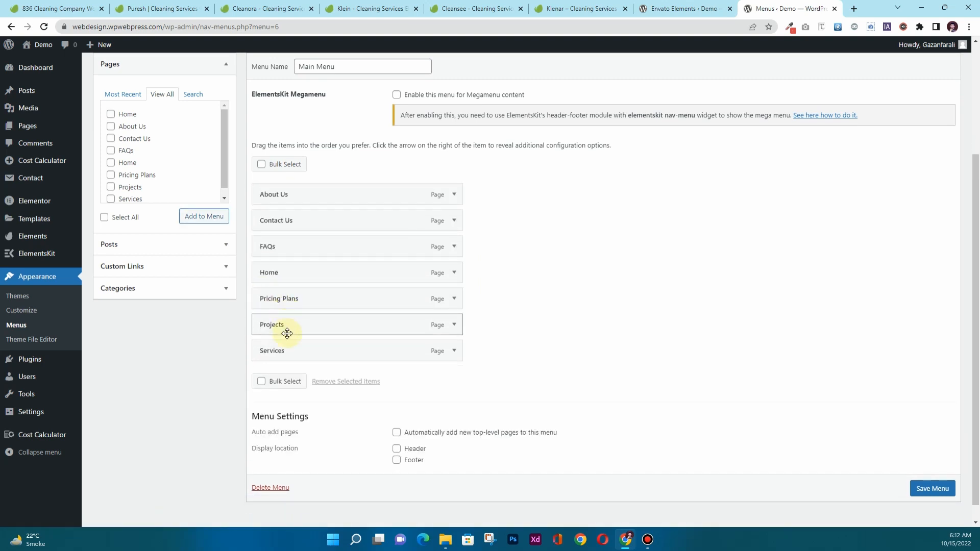
left_click_drag(284, 278, 281, 197)
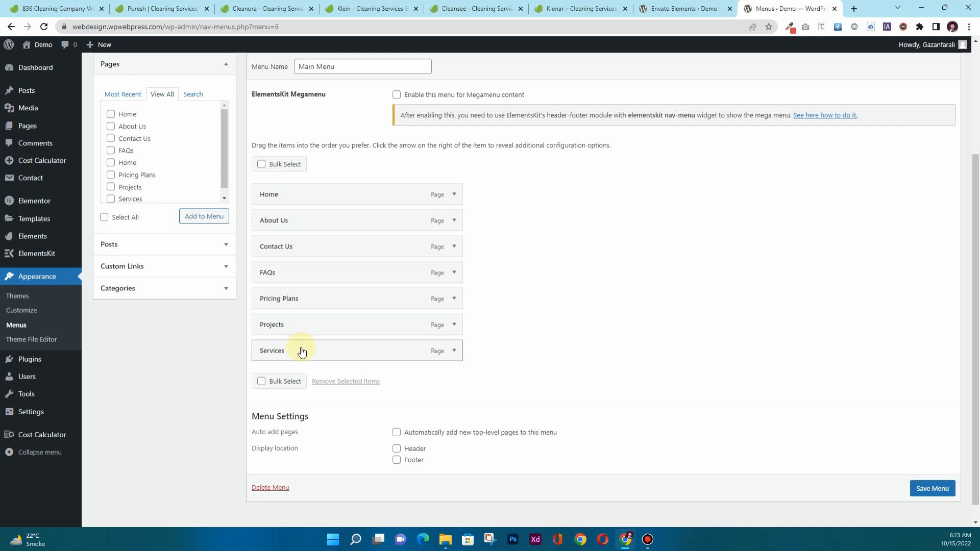
left_click_drag(302, 347, 311, 213)
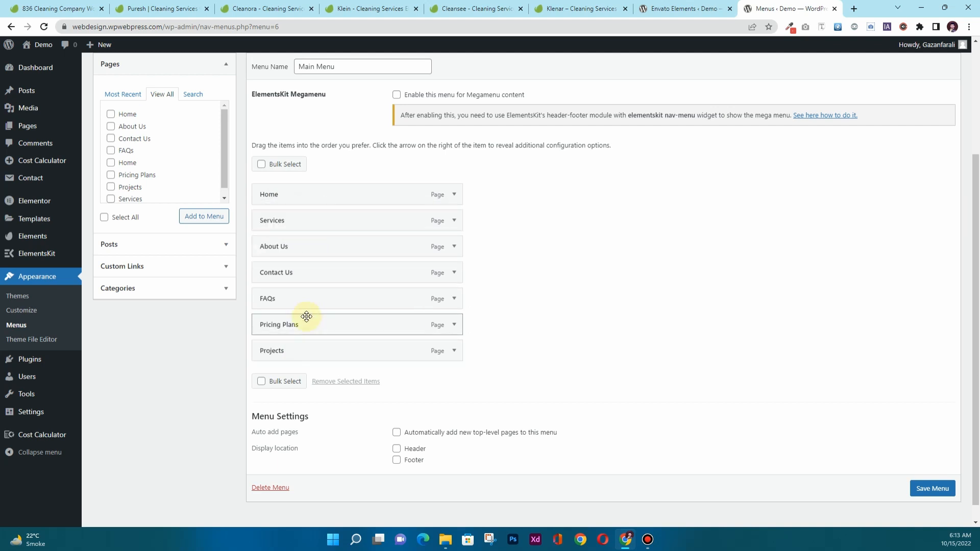
left_click_drag(295, 352, 304, 250)
left_click_drag(299, 351, 289, 297)
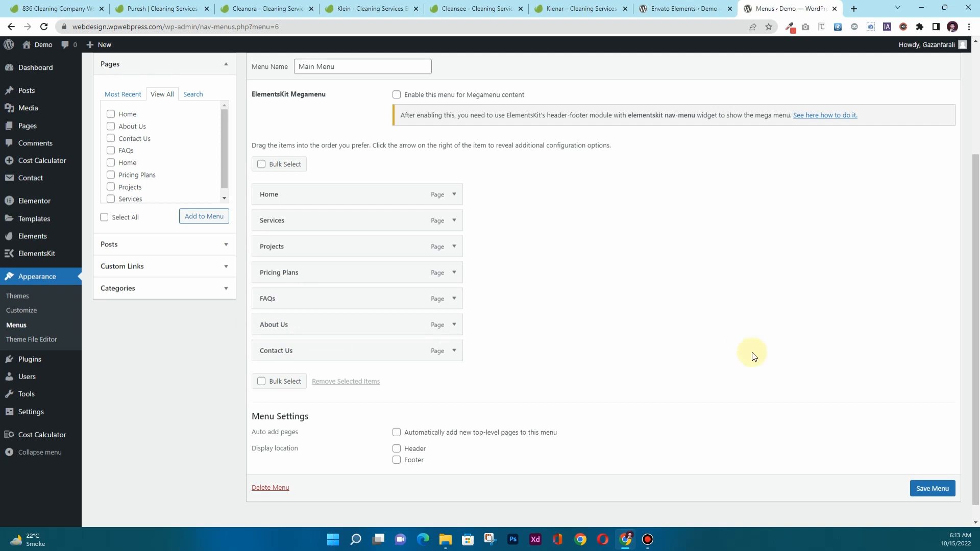
scroll(811, 408, "down", 1)
left_click(938, 470)
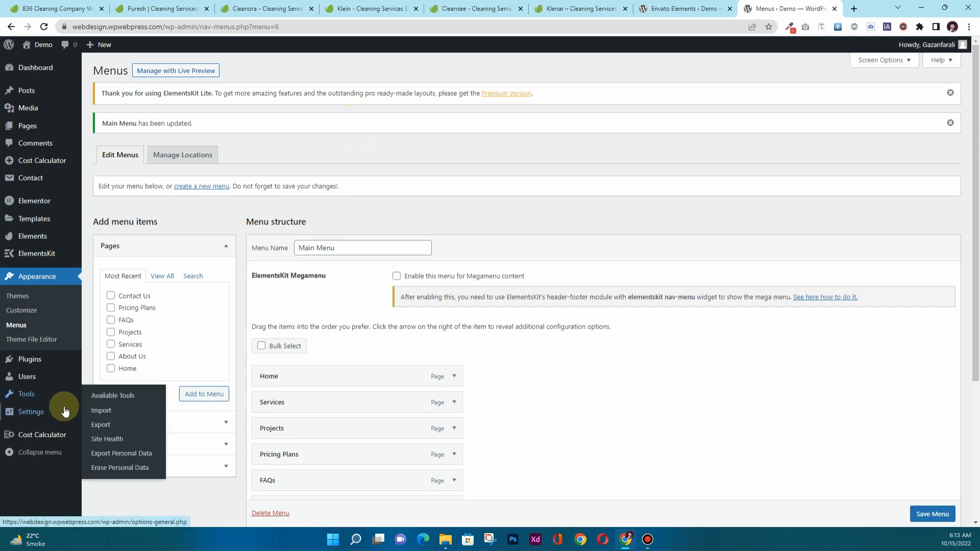
In Reading settings, set the homepage to the static 'Home' page and save.
mouse_move(39, 414)
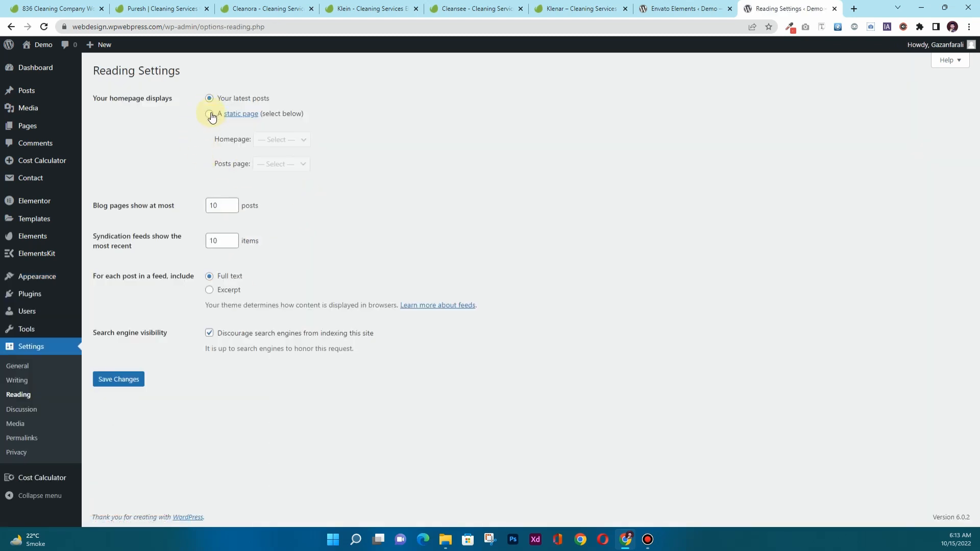
left_click(211, 114)
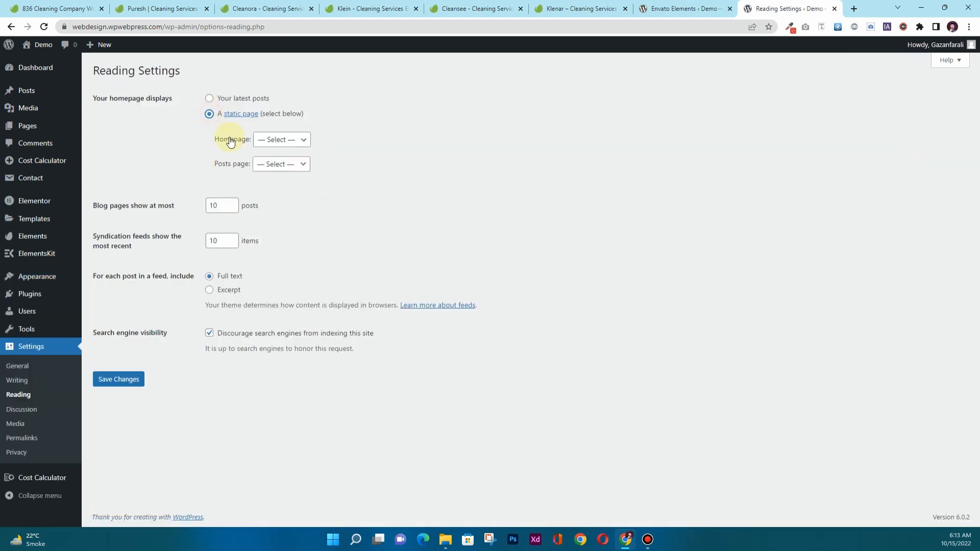
left_click(265, 141)
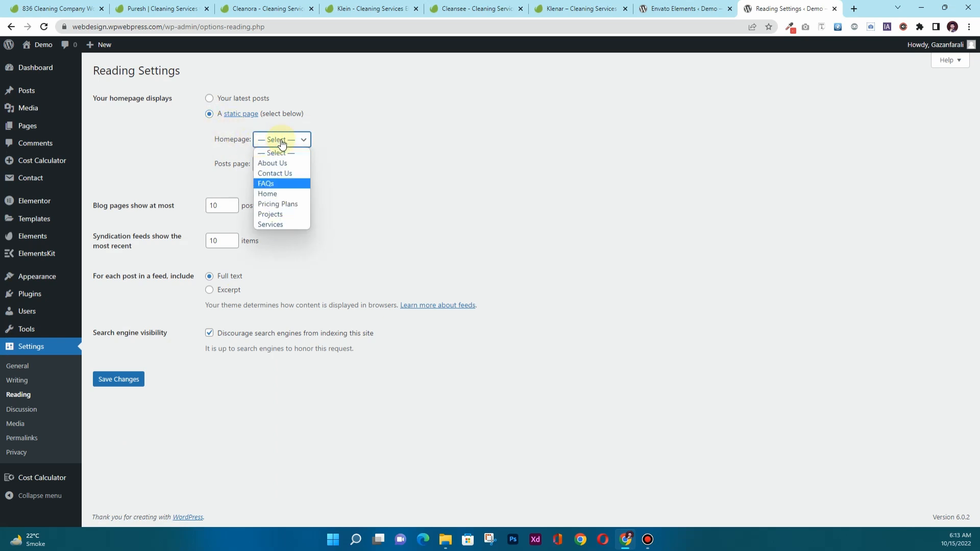
left_click(284, 194)
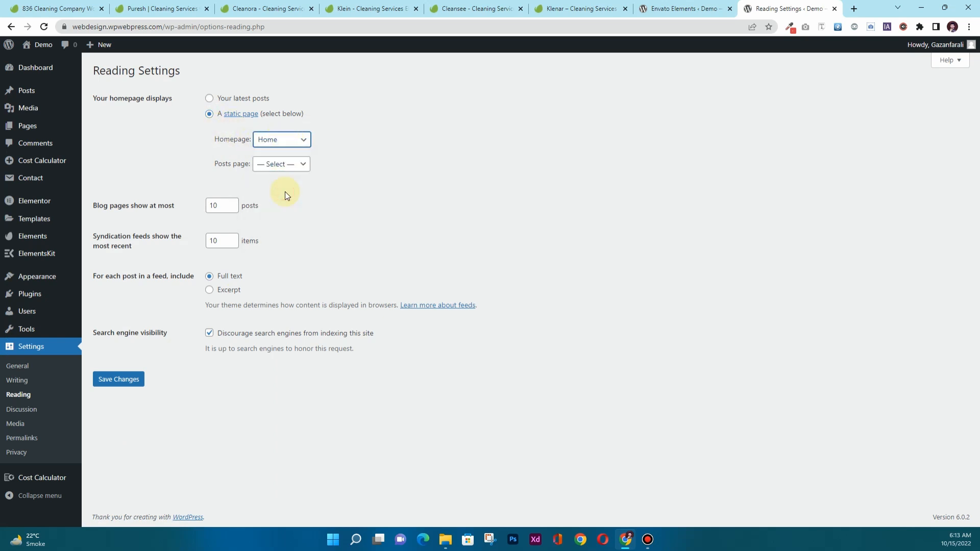
left_click(120, 388)
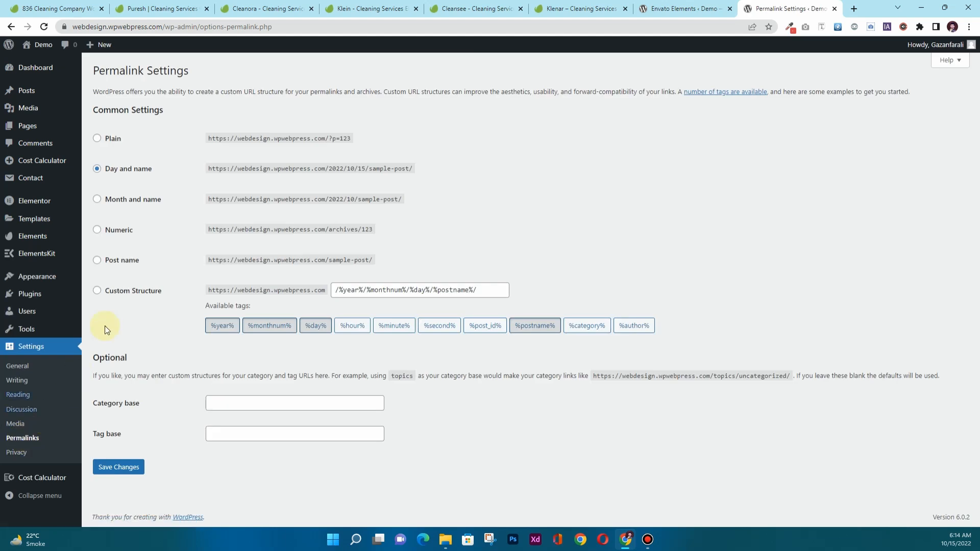
Choose the Post name permalink structure and save the change.
left_click(128, 264)
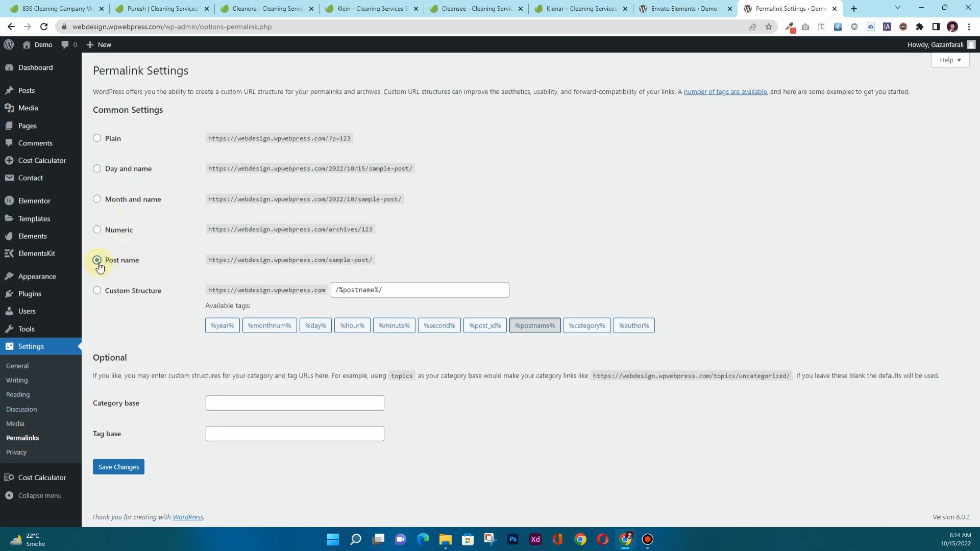
left_click(119, 468)
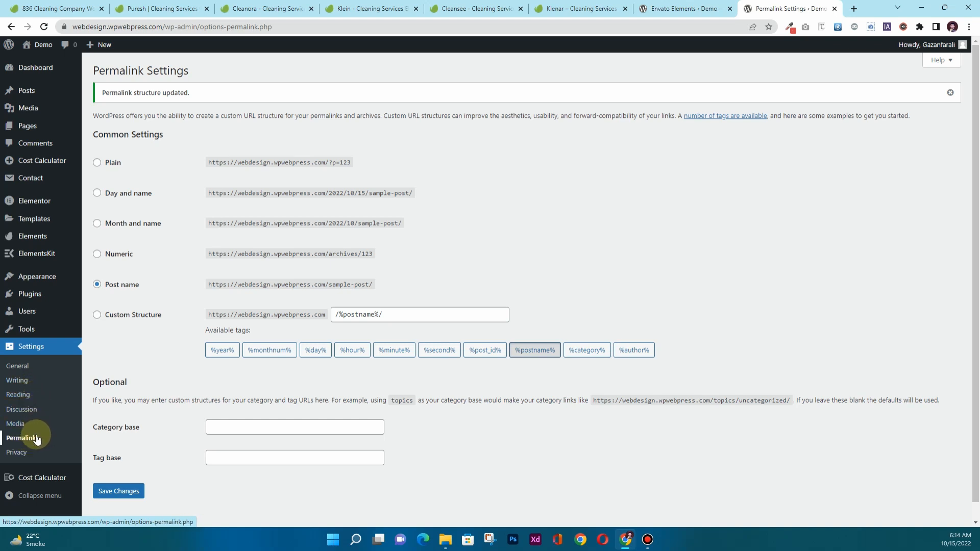
mouse_move(56, 281)
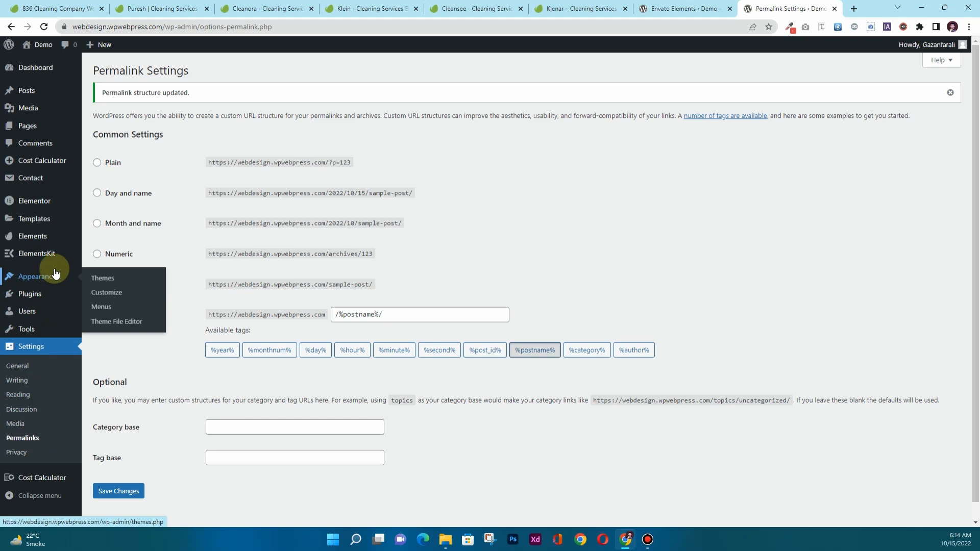
mouse_move(73, 208)
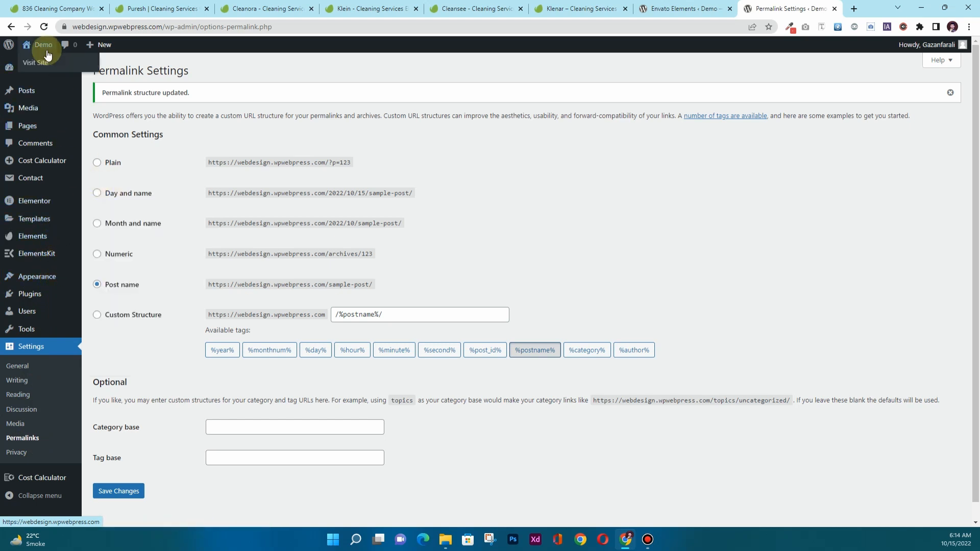
View the live front page, close the Envato Elements kit tab, and return to admin.
left_click(49, 61, "ctrl")
left_click(759, 7)
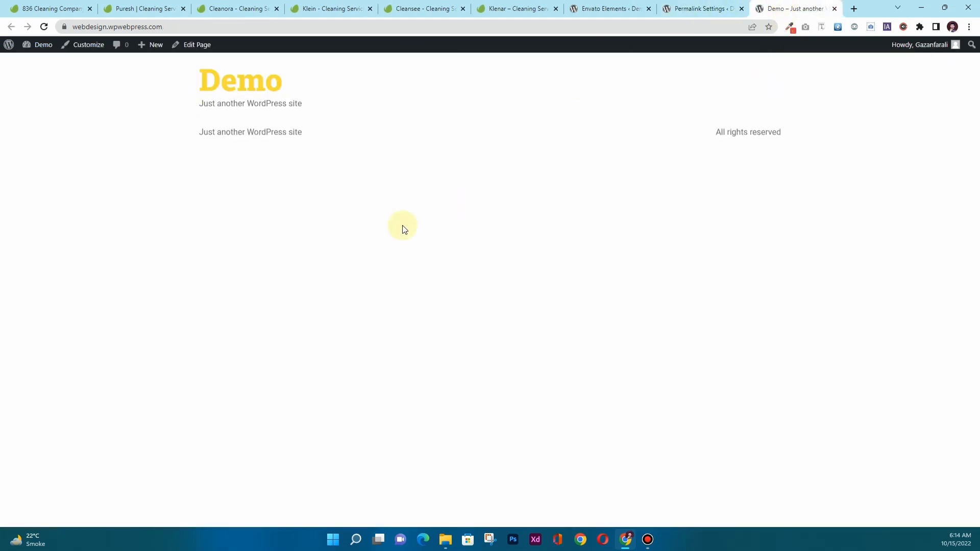
left_click(649, 8)
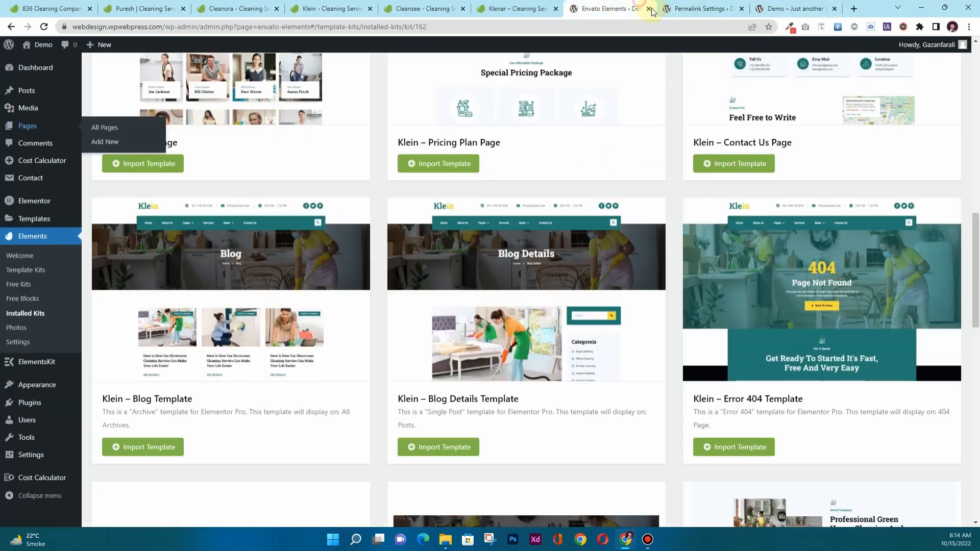
left_click(649, 8)
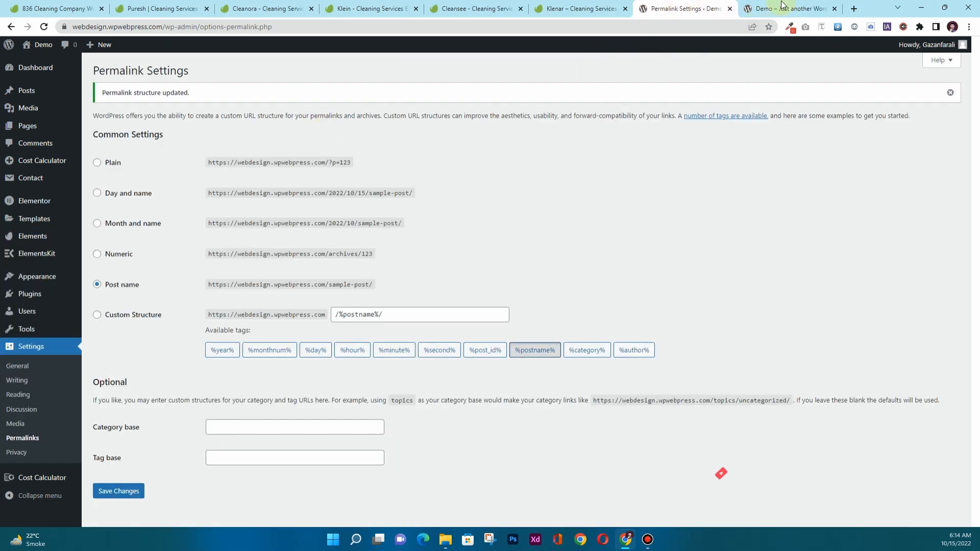
key("ctrl+Tab")
left_click(687, 5)
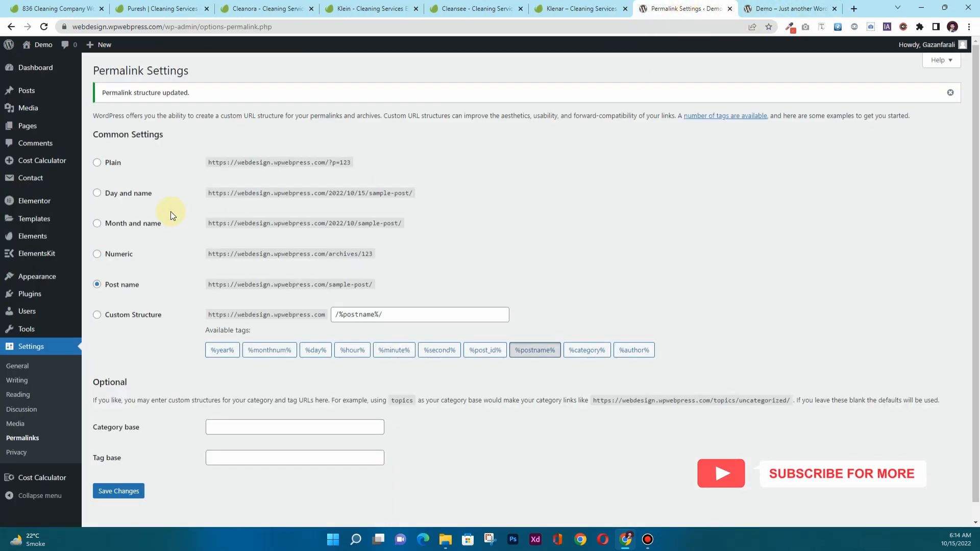
mouse_move(51, 220)
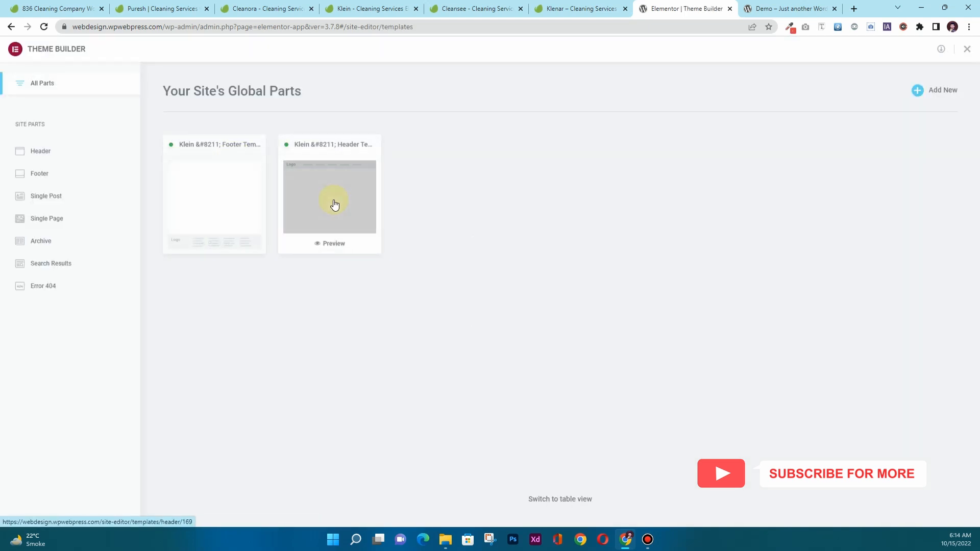
Edit the Klein header template from Theme Builder's Header section in Elementor.
left_click(46, 152)
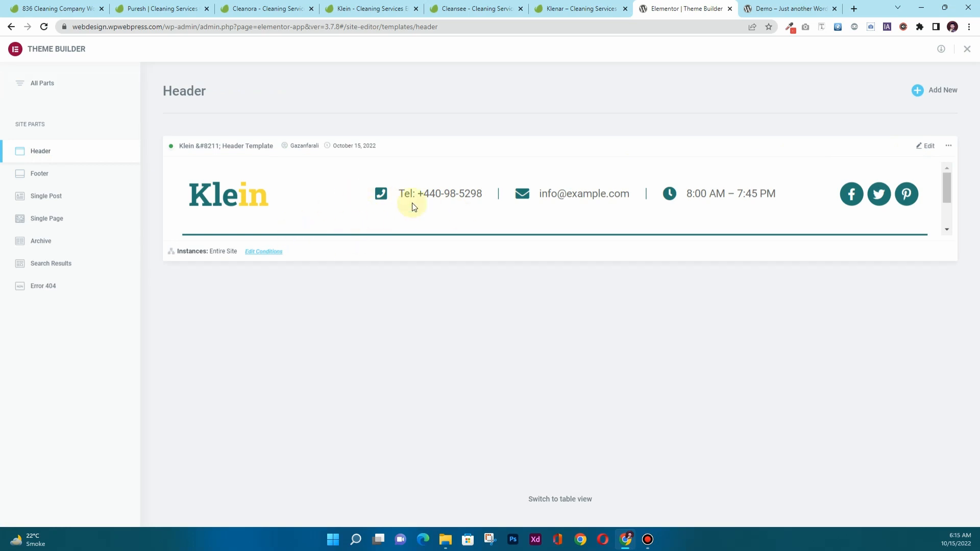
left_click(926, 146)
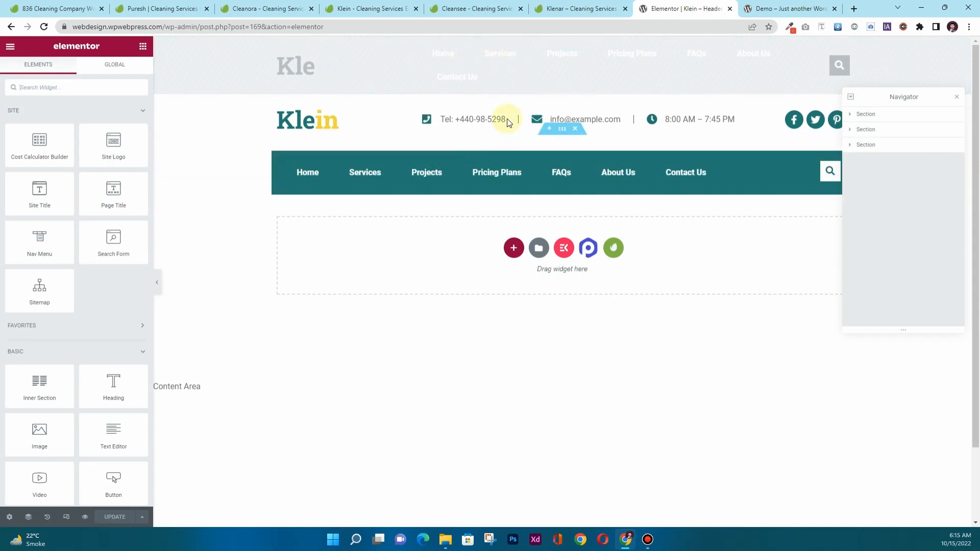
left_click(571, 4)
left_click(672, 10)
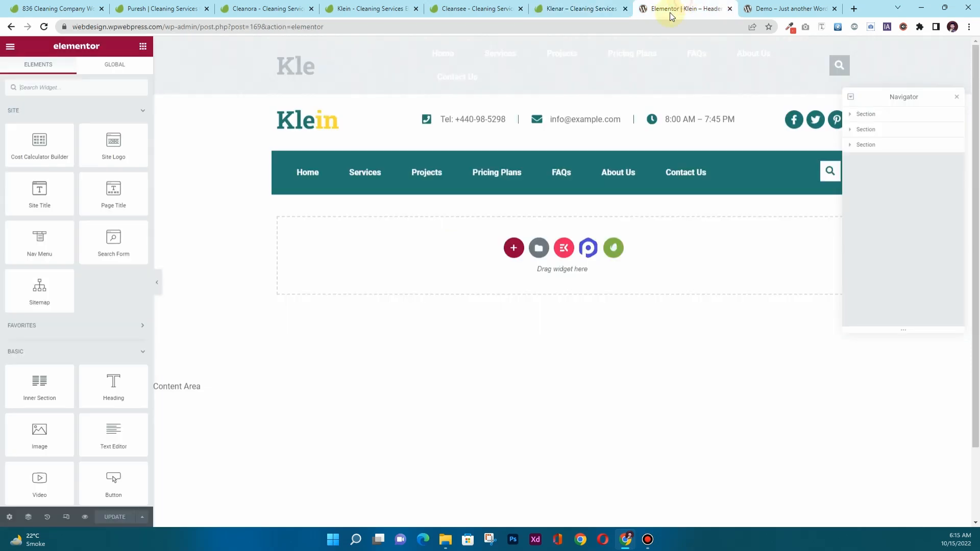
Open the Klein kit's live demo in a new tab and close the Klein item page.
mouse_move(551, 14)
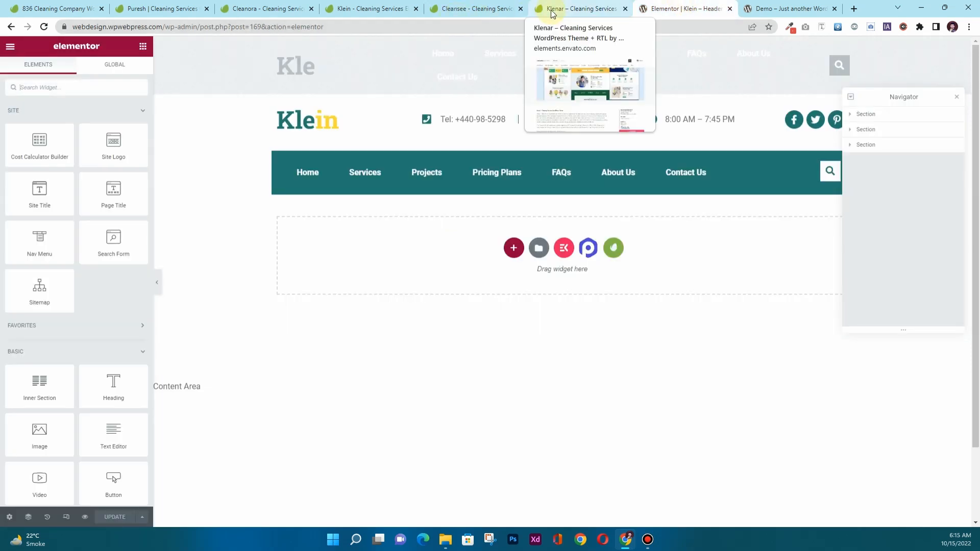
left_click(394, 19)
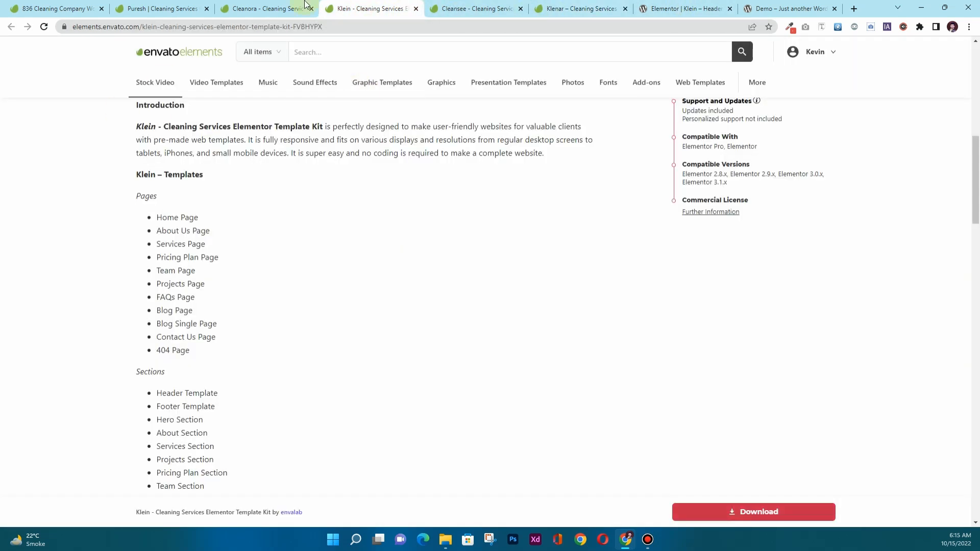
scroll(332, 370, "up", 10)
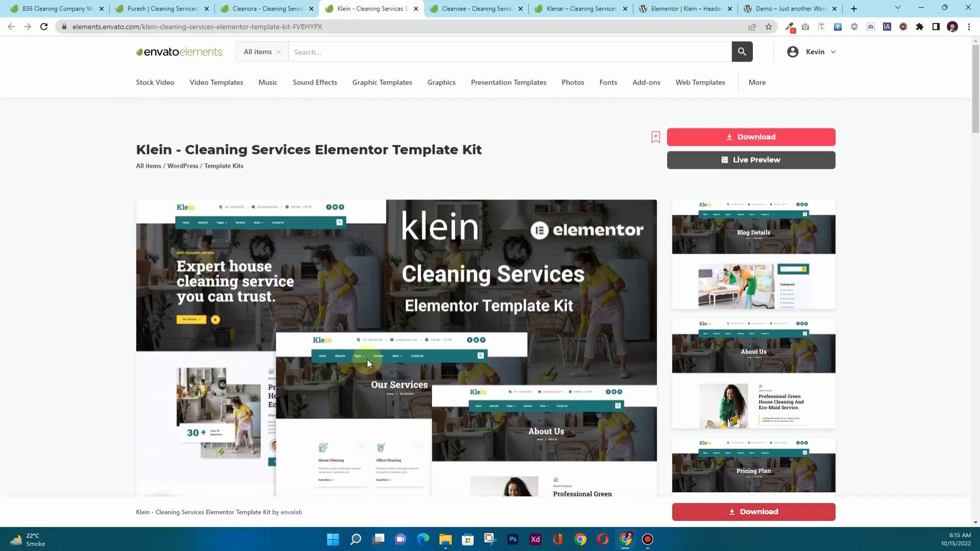
left_click(728, 159)
left_click(370, 9)
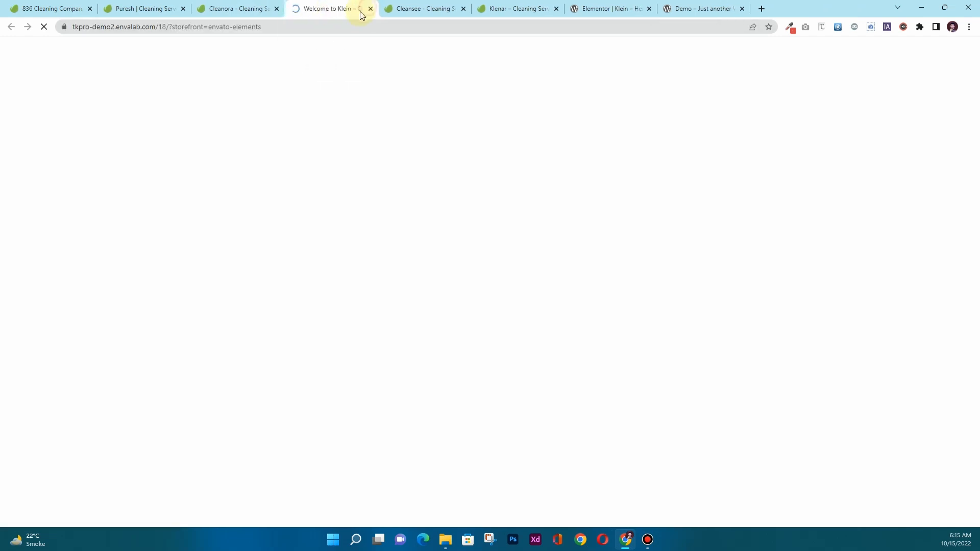
left_click_drag(327, 8, 615, 16)
Open the Klein Home Page demo preview, close the demo overview, and return to the header editor.
scroll(469, 304, "down", 7)
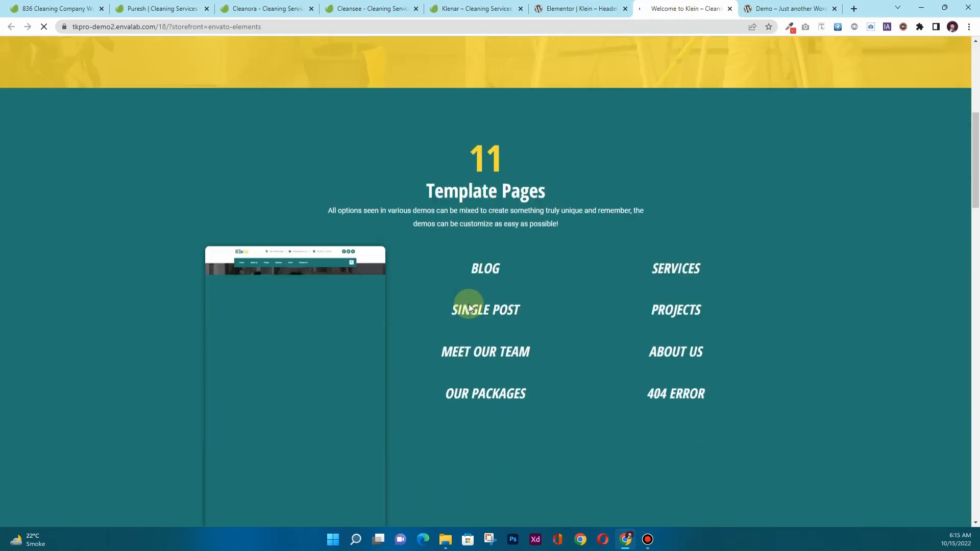
scroll(468, 304, "down", 2)
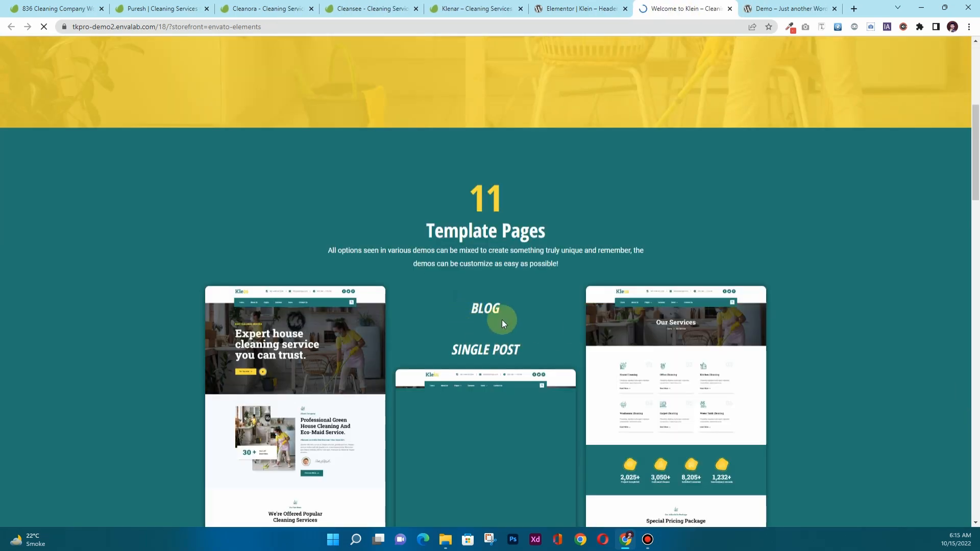
scroll(293, 289, "down", 5)
left_click(292, 289)
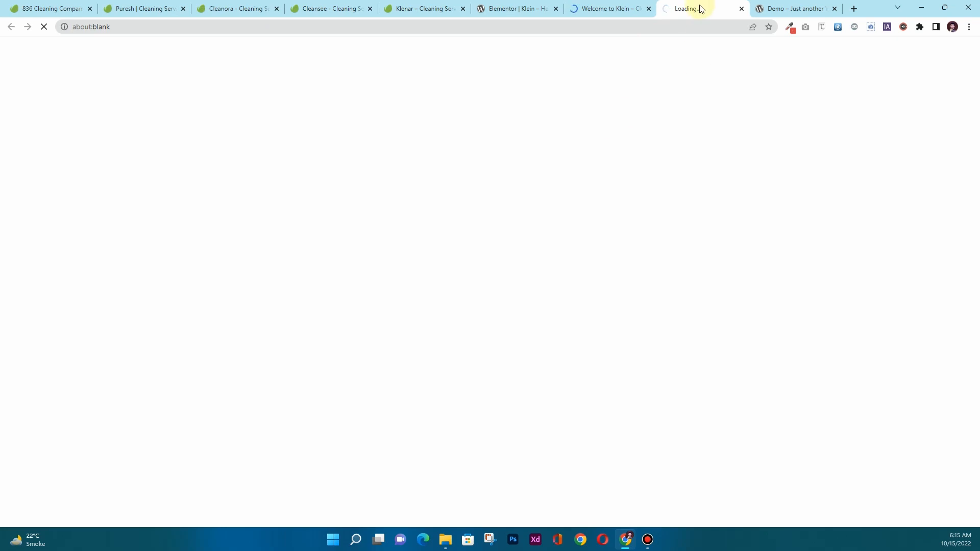
left_click(649, 9)
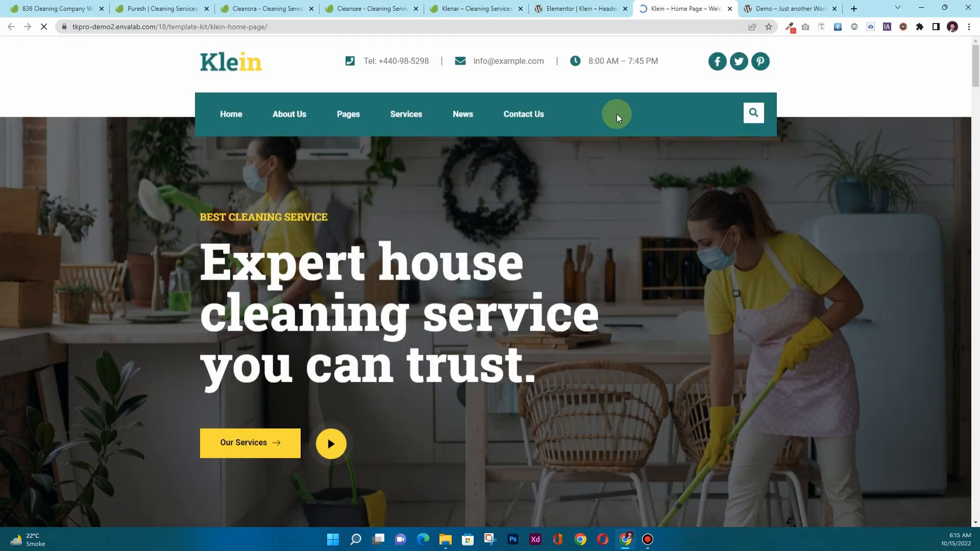
left_click(586, 9)
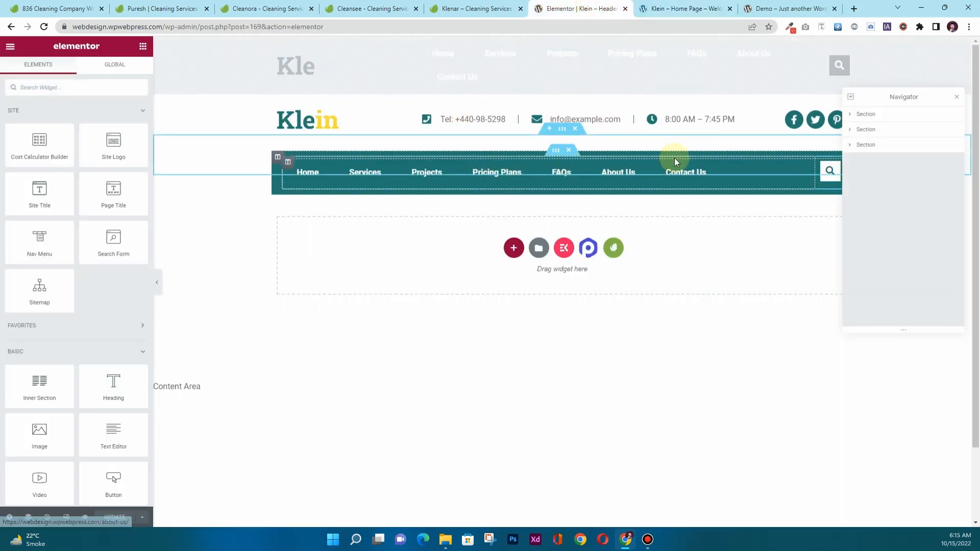
Save the Klein header with the display condition Include: Entire Site.
left_click(140, 517)
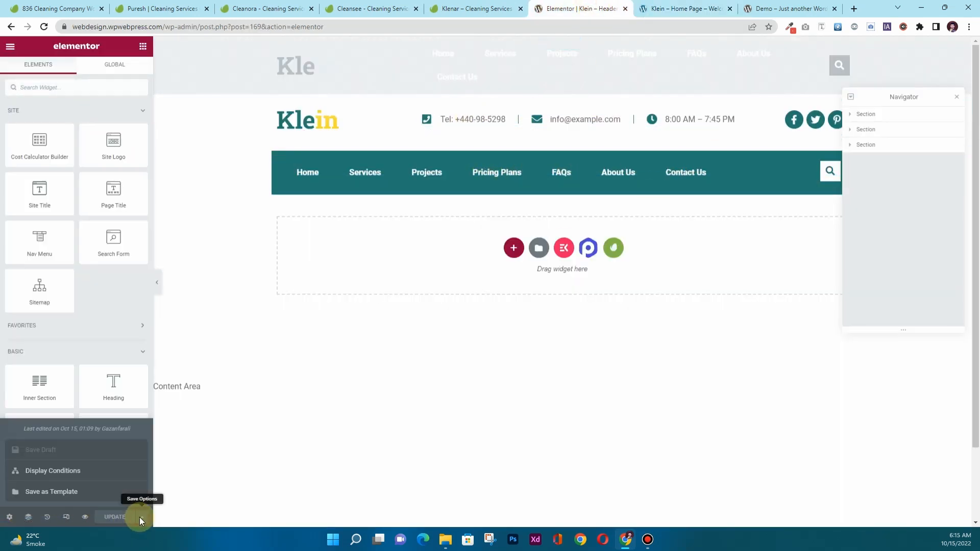
left_click(69, 470)
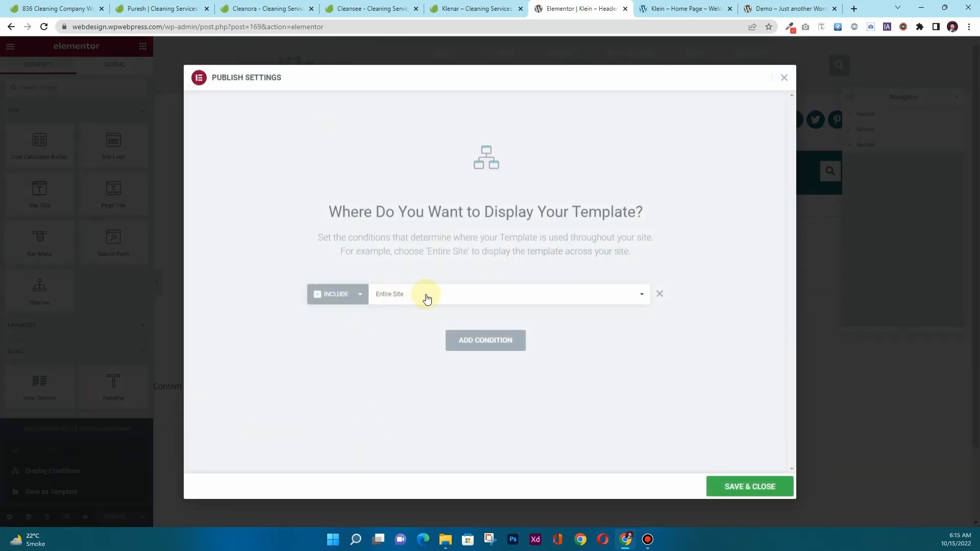
left_click(740, 483)
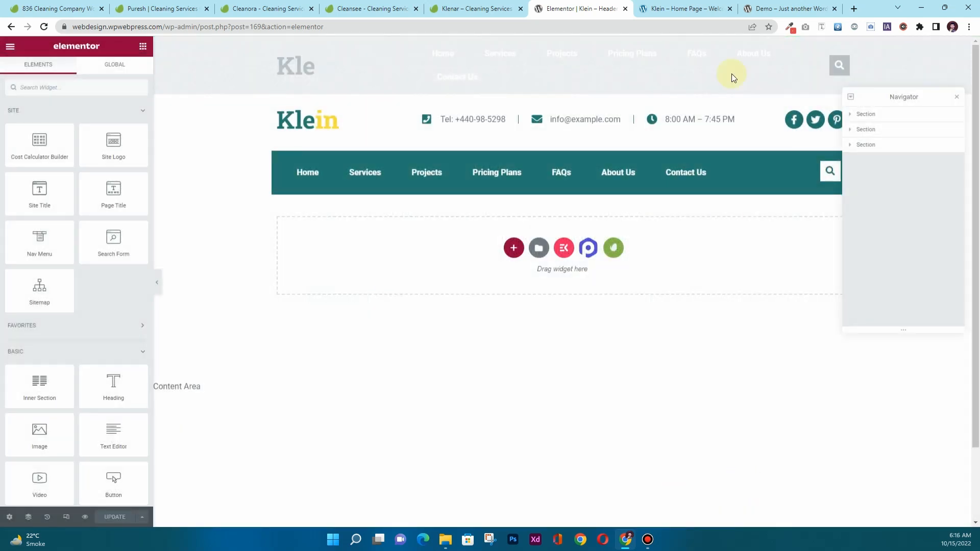
Check the Klein header on the live Demo site, then close that tab.
left_click_drag(786, 9, 678, 14)
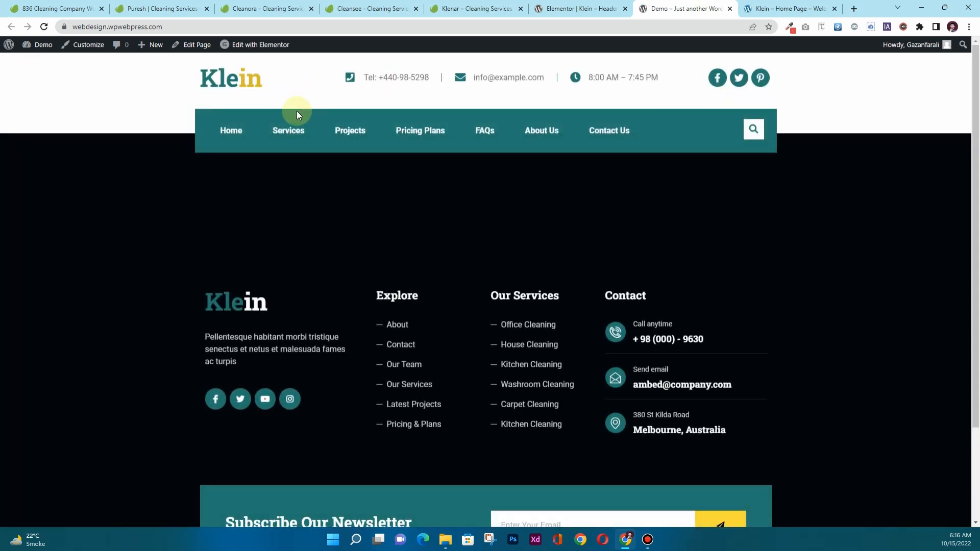
scroll(368, 393, "down", 3)
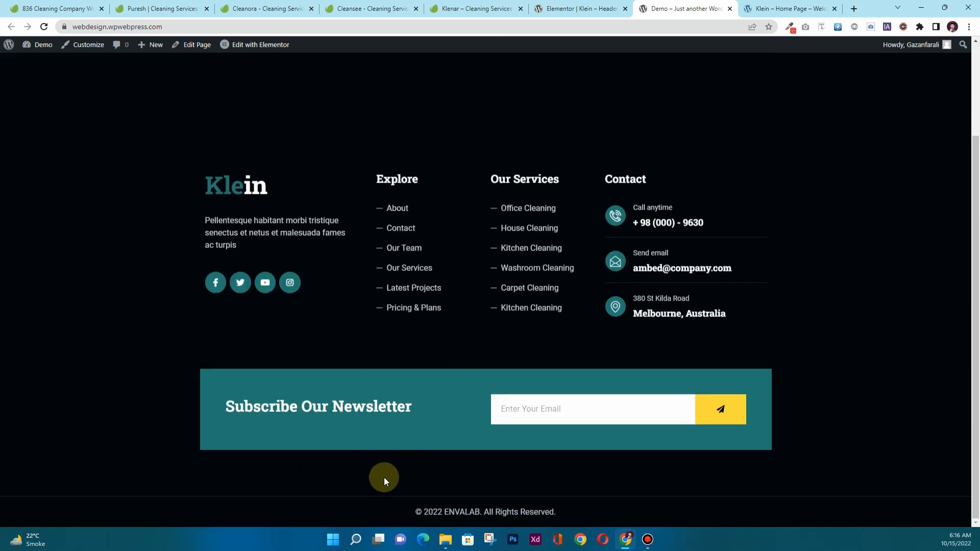
scroll(384, 482, "up", 3)
scroll(384, 482, "down", 3)
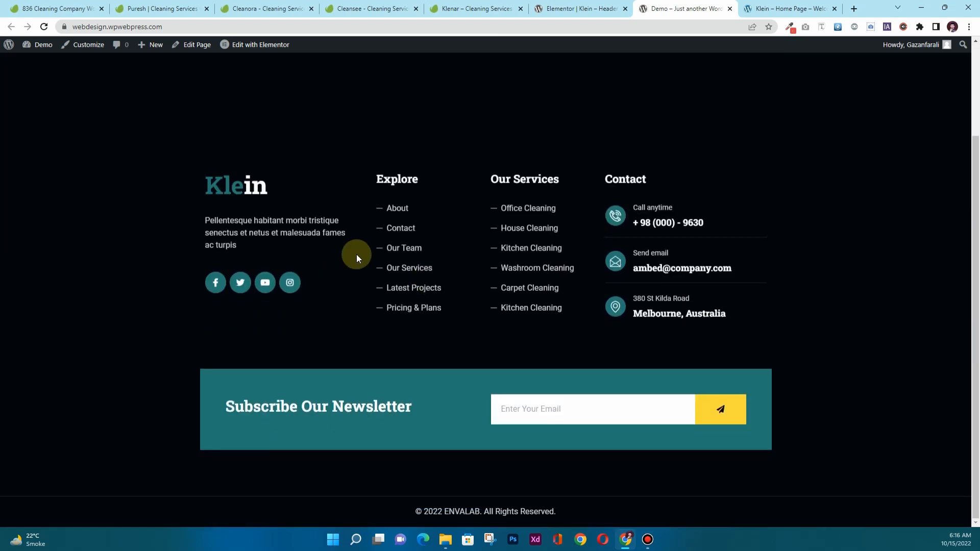
scroll(357, 255, "up", 2)
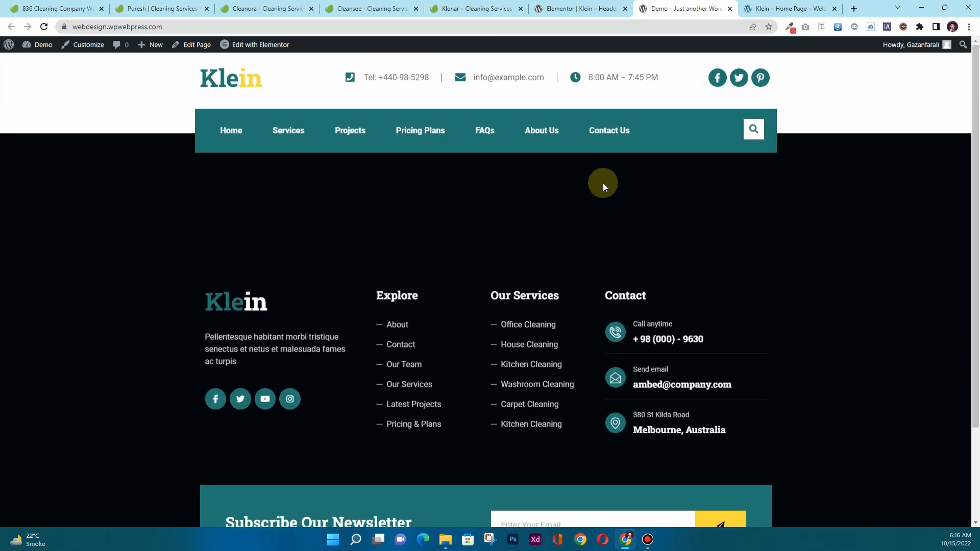
left_click(730, 9)
Exit the Elementor header editor to the WordPress Dashboard.
left_click(557, 8)
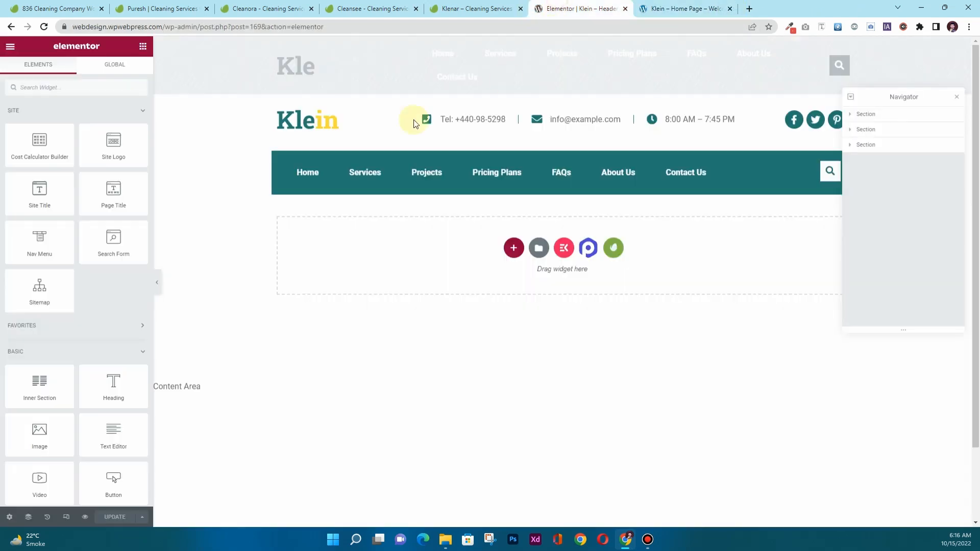
left_click(10, 47)
left_click(54, 236)
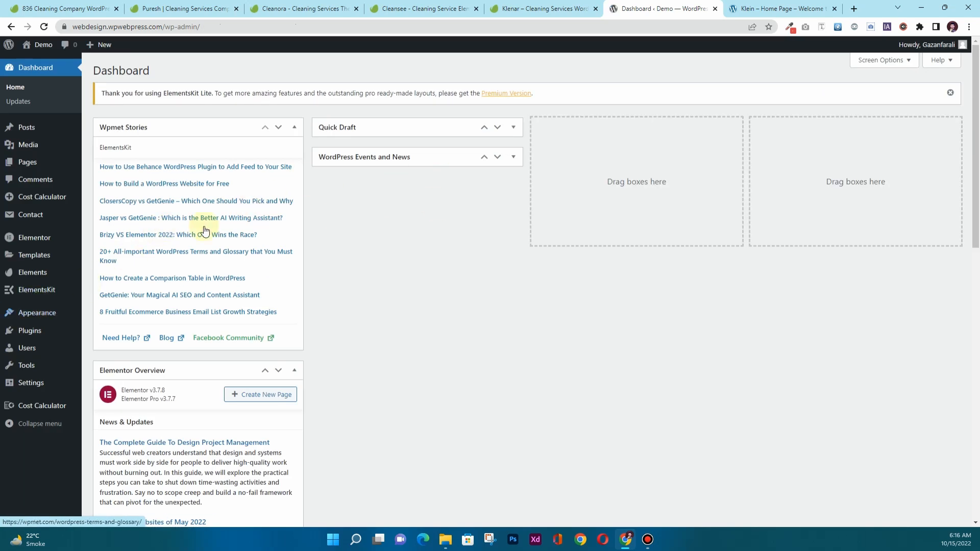
Open the Klein Footer Template for editing from the Theme Builder's Footer list.
left_click(948, 93)
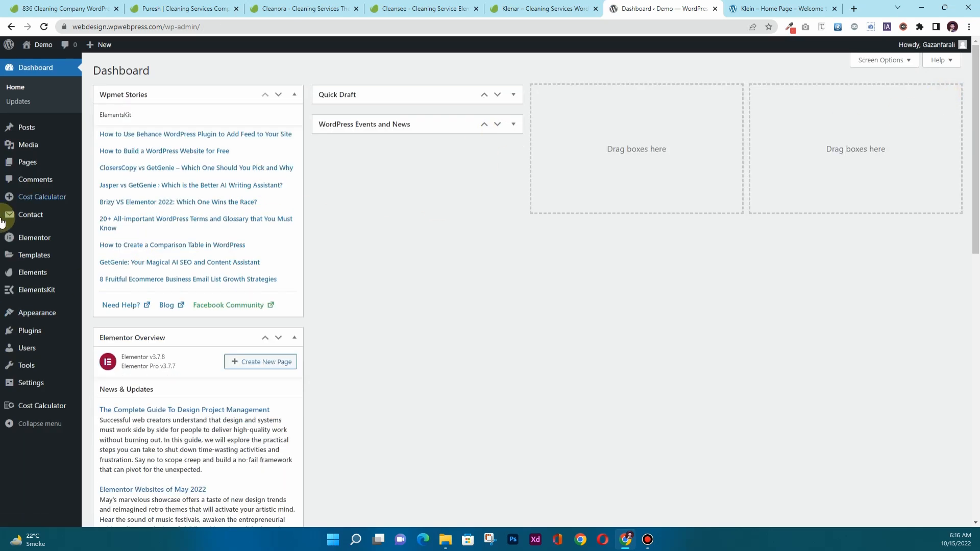
mouse_move(23, 262)
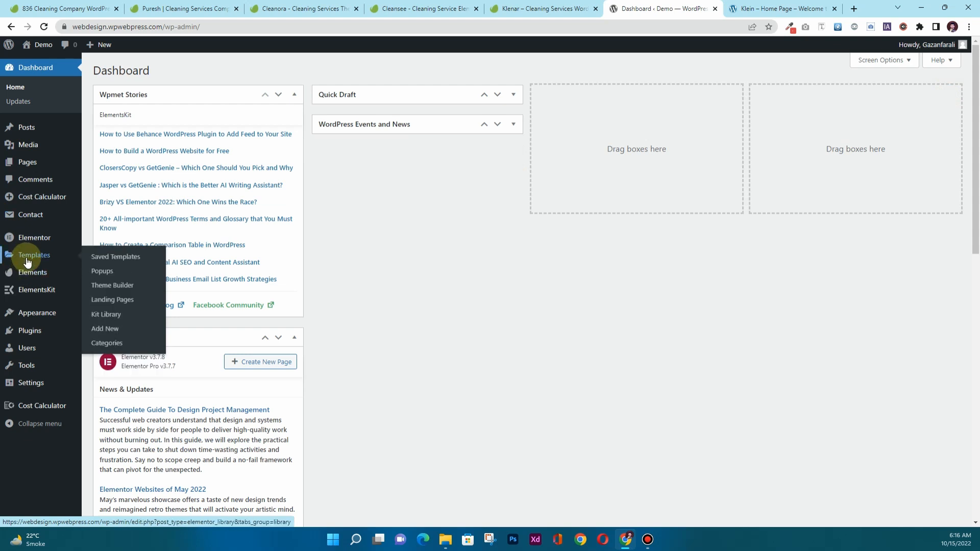
left_click(107, 285)
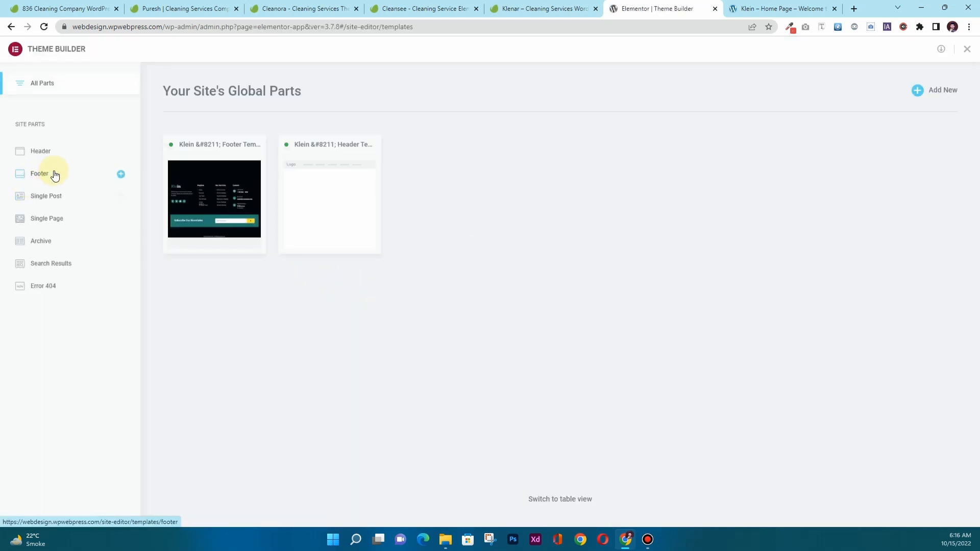
left_click(55, 175)
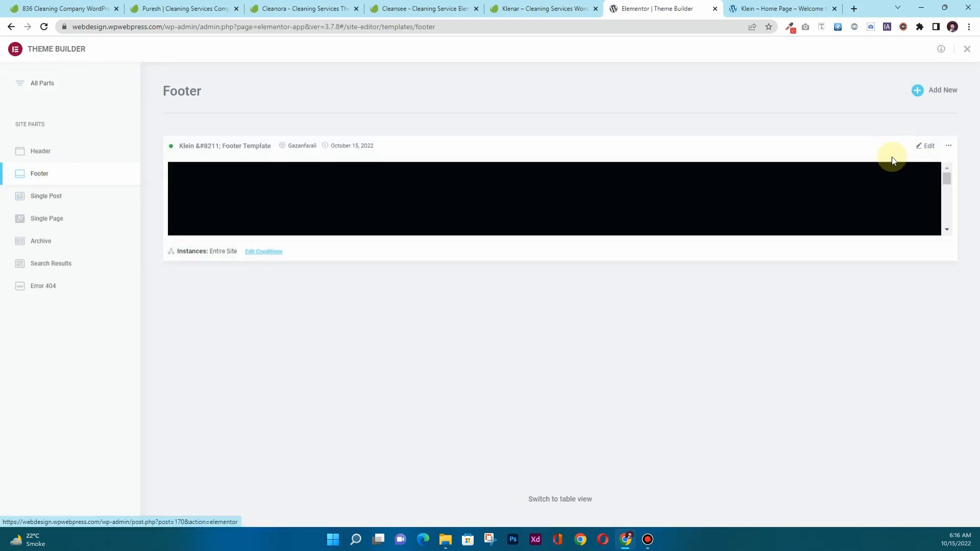
left_click(927, 147)
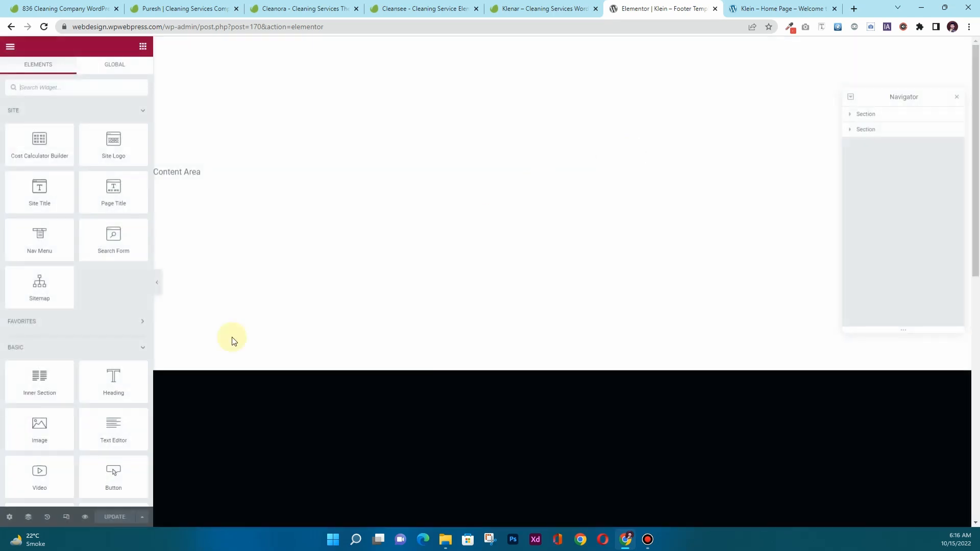
Save the footer with the Entire Site display condition and exit to the dashboard.
left_click(142, 516)
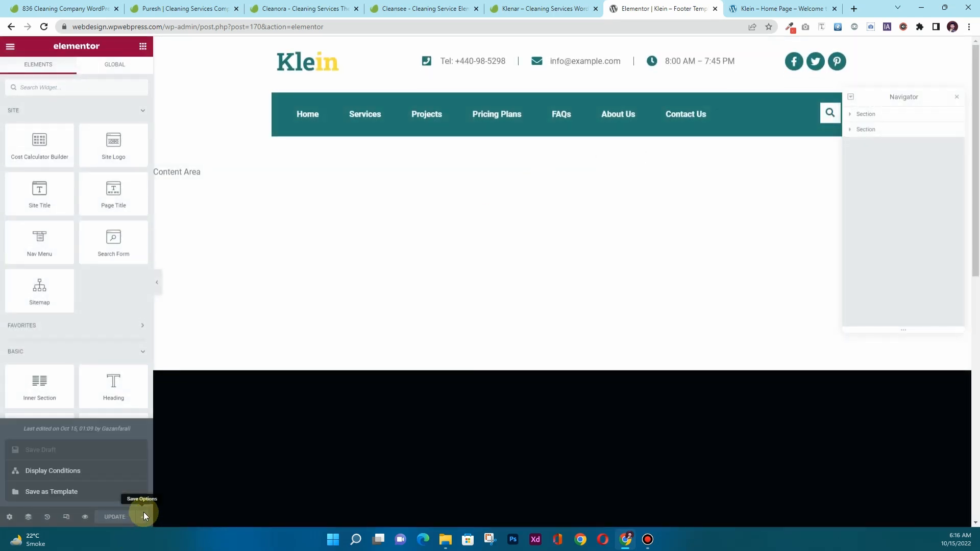
left_click(102, 473)
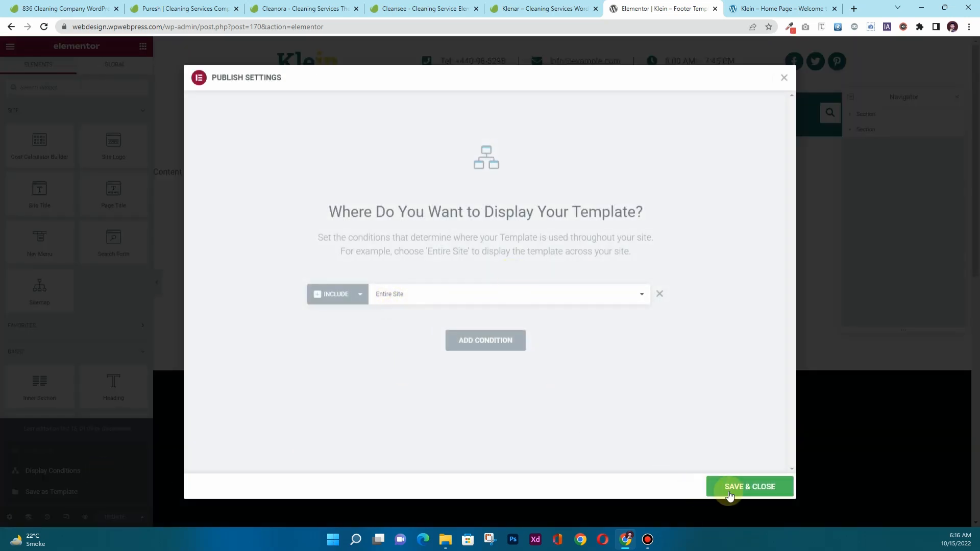
left_click(747, 487)
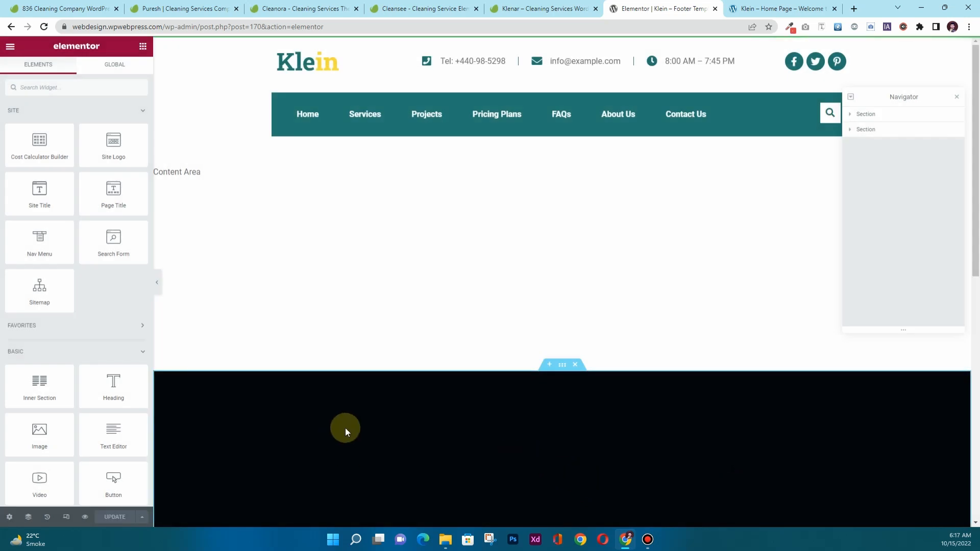
left_click(11, 47)
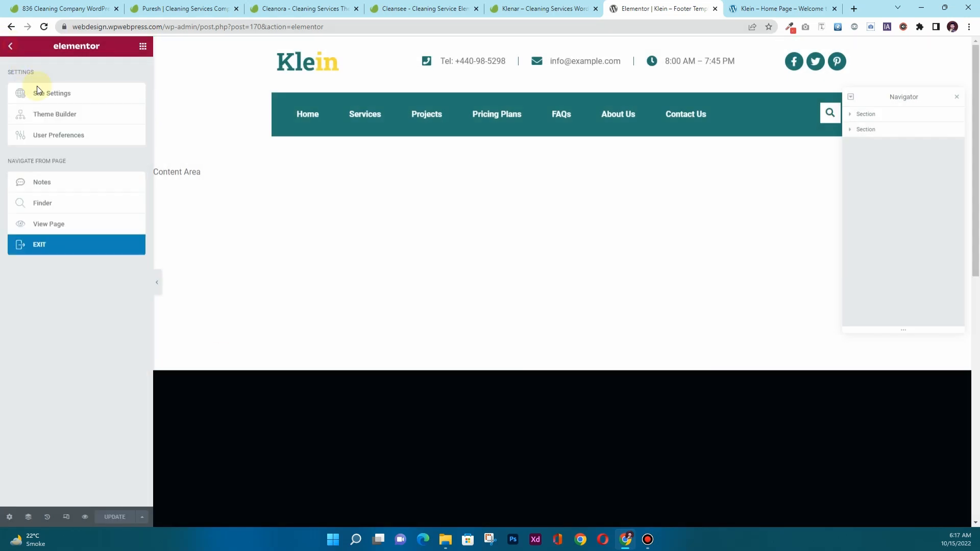
left_click(88, 246)
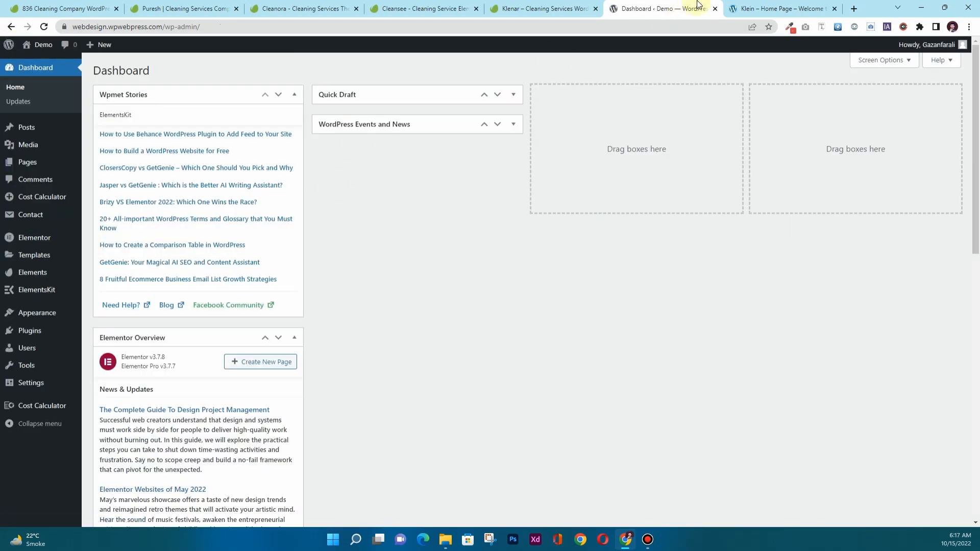
Open the live site in a new tab from the admin bar's Visit Site link.
left_click(738, 7)
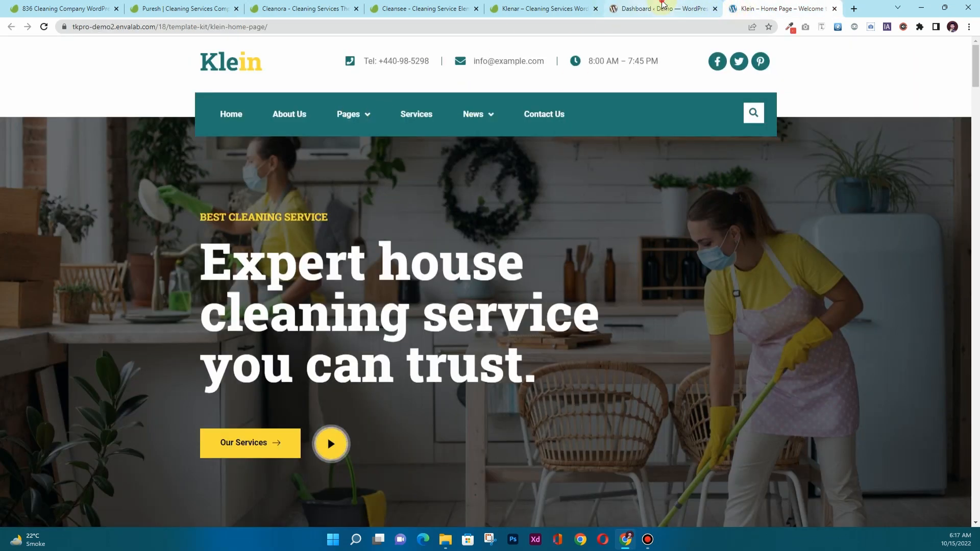
left_click(663, 8)
mouse_move(23, 51)
middle_click(37, 63)
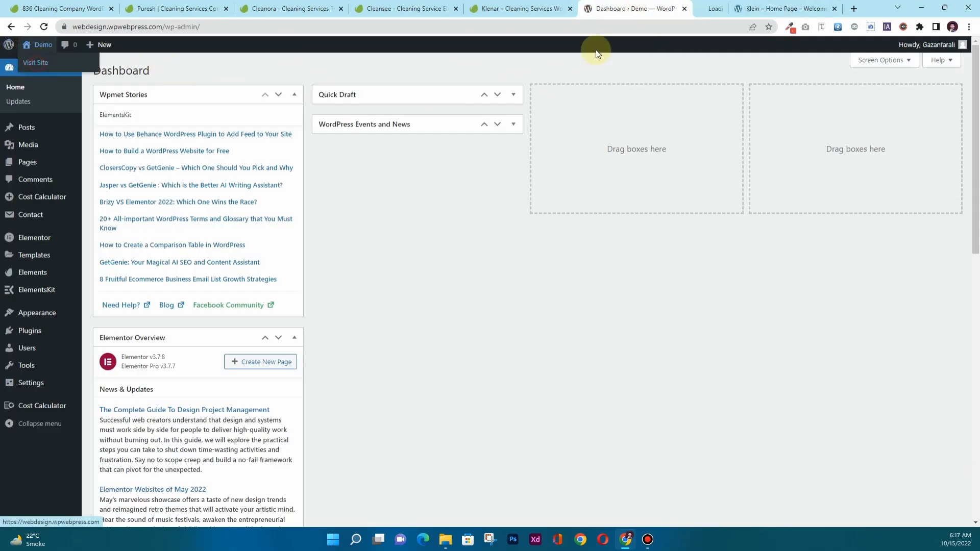
Check that the Klein header and footer show on the live site, then return to the Dashboard.
left_click(674, 10)
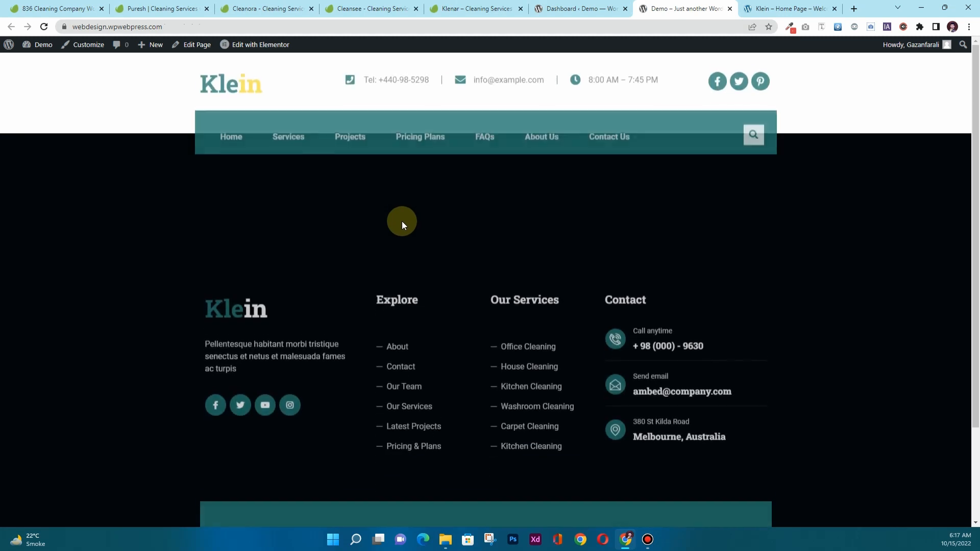
scroll(403, 227, "down", 3)
scroll(404, 230, "up", 3)
scroll(403, 231, "down", 3)
scroll(403, 231, "up", 3)
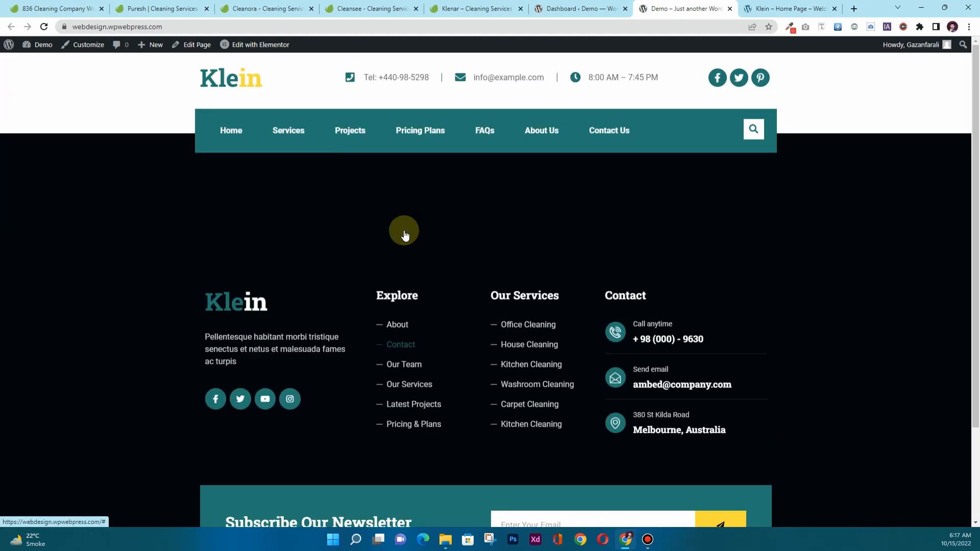
scroll(403, 230, "down", 3)
left_click(572, 11)
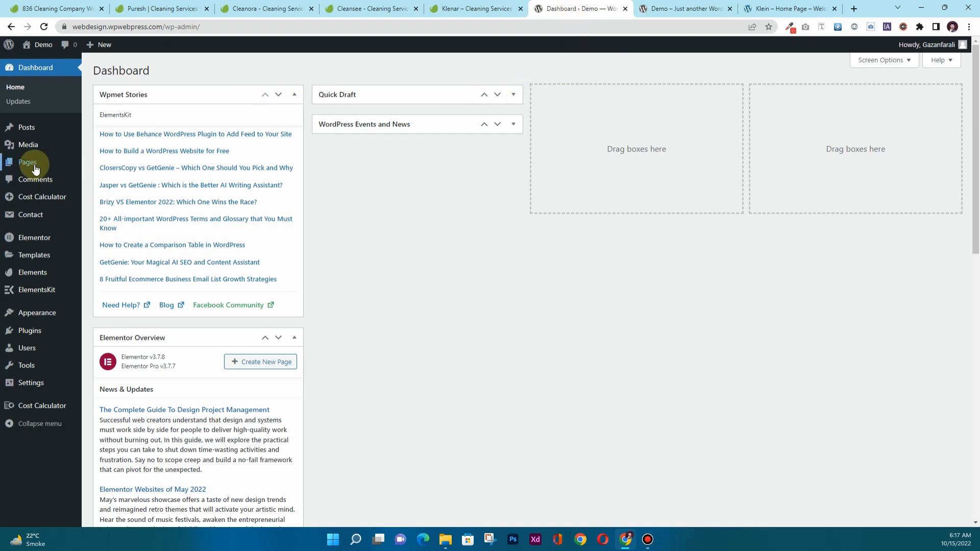
Edit 'Home — Front Page' from All Pages and open it with Elementor.
mouse_move(34, 169)
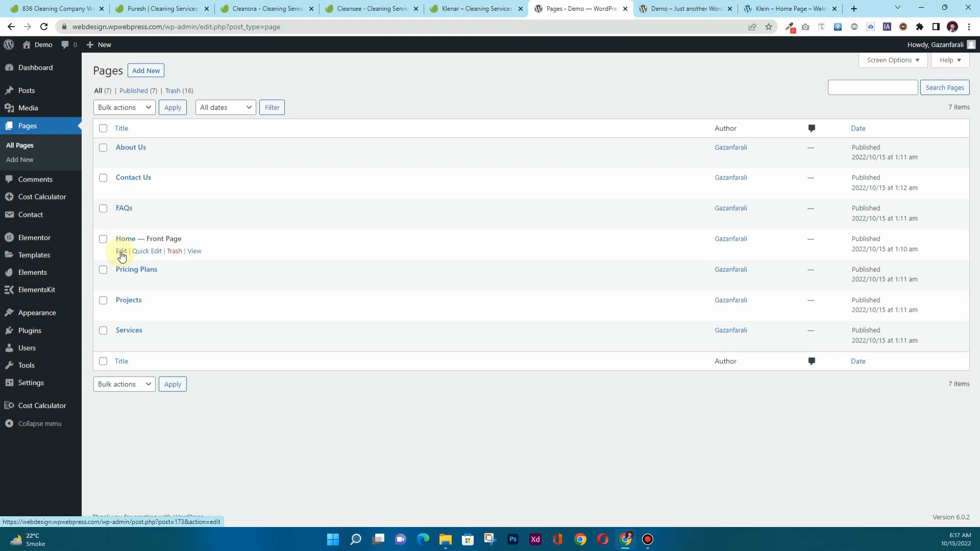
left_click(122, 251)
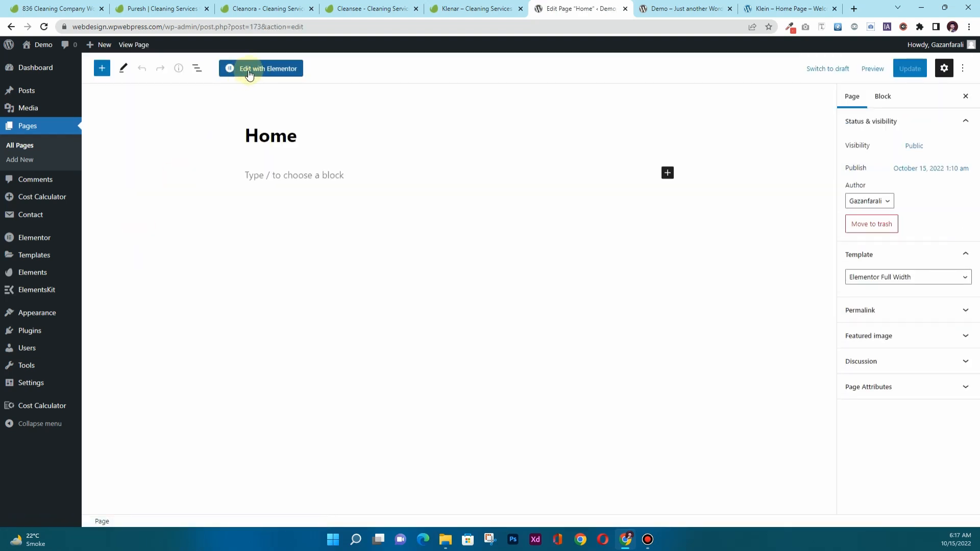
left_click(249, 74)
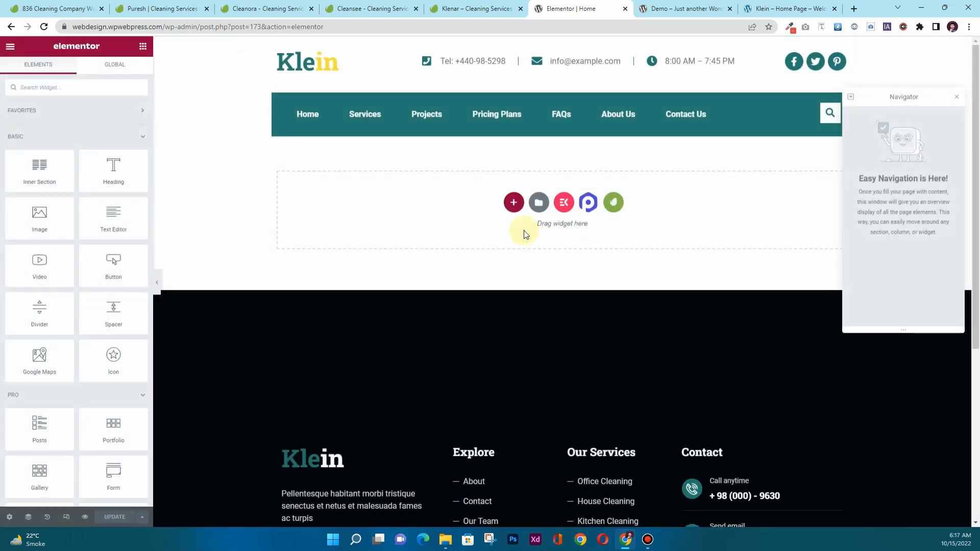
Open Envato Elements' Installed Kits and show the Klein kit's templates.
left_click(616, 203)
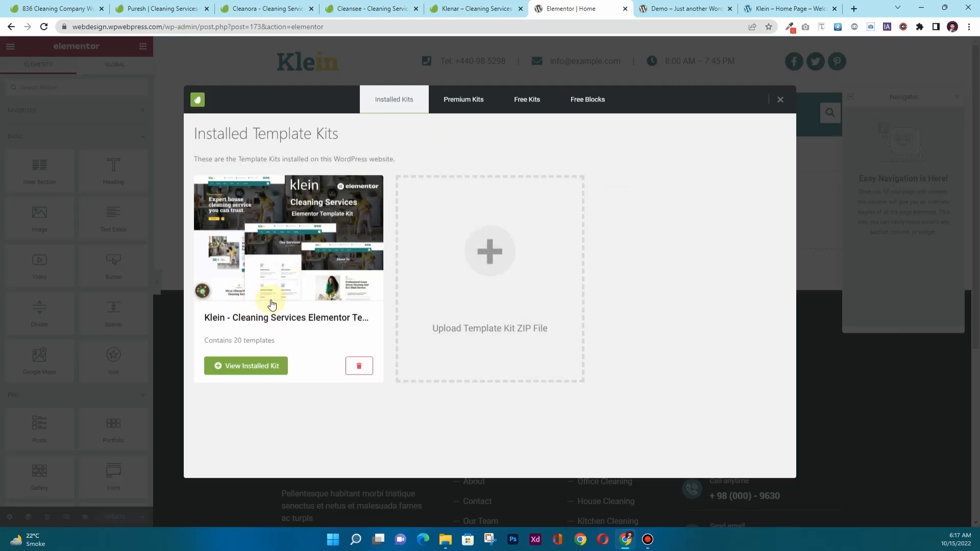
left_click(282, 253)
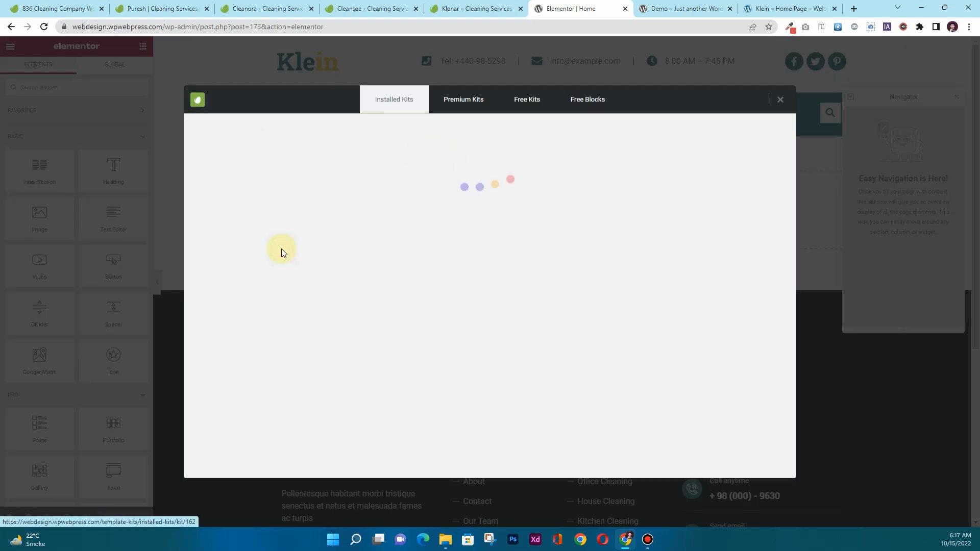
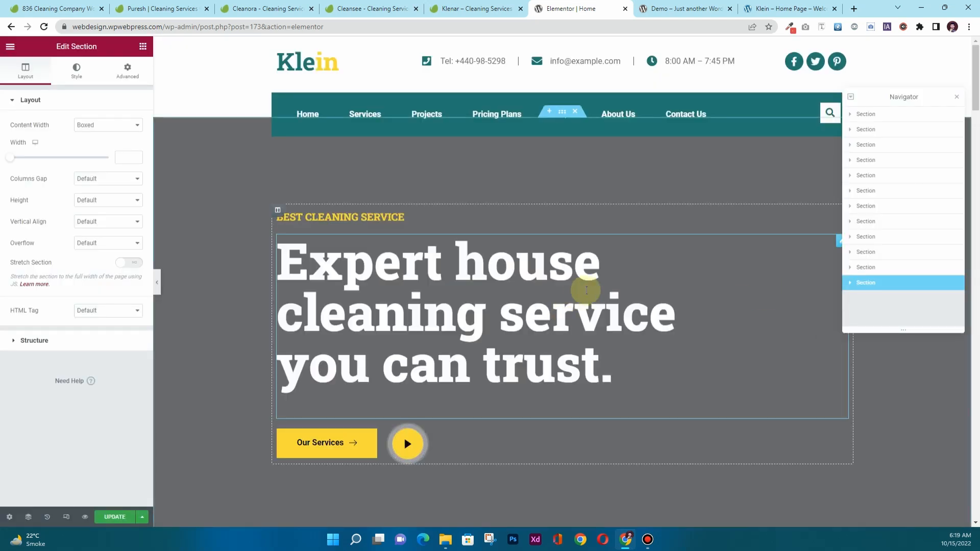
Scroll through the finished Klein home page design and save it with Update.
scroll(241, 233, "down", 1)
scroll(241, 234, "down", 10)
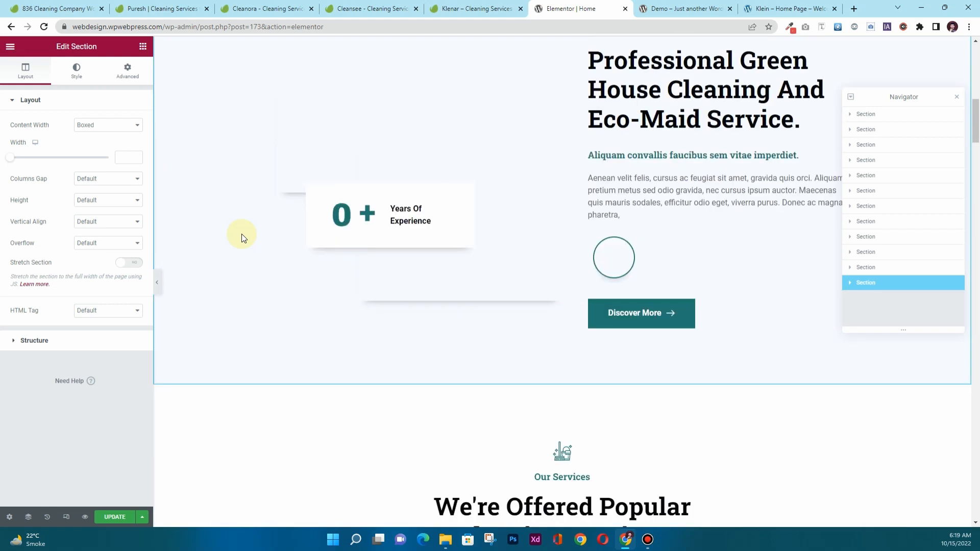
scroll(241, 239, "down", 13)
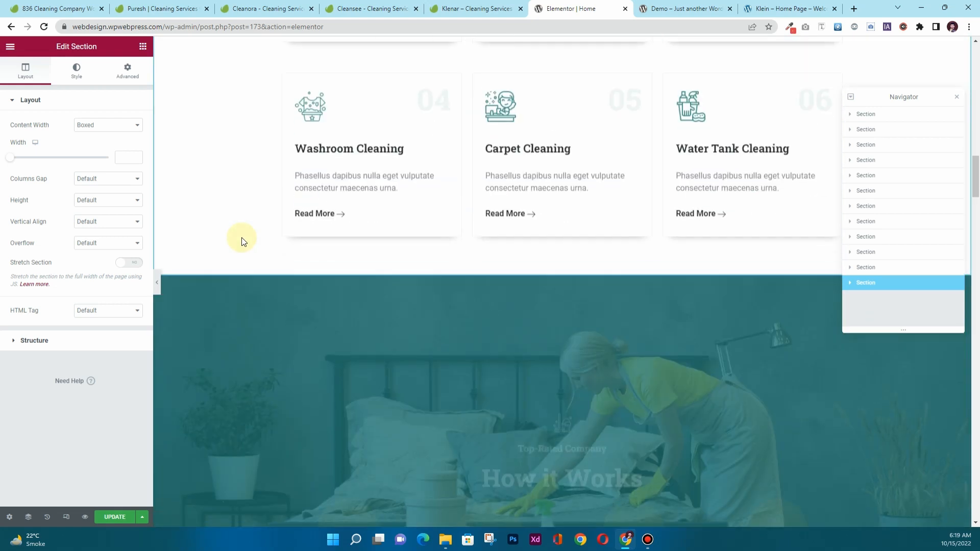
scroll(242, 240, "down", 15)
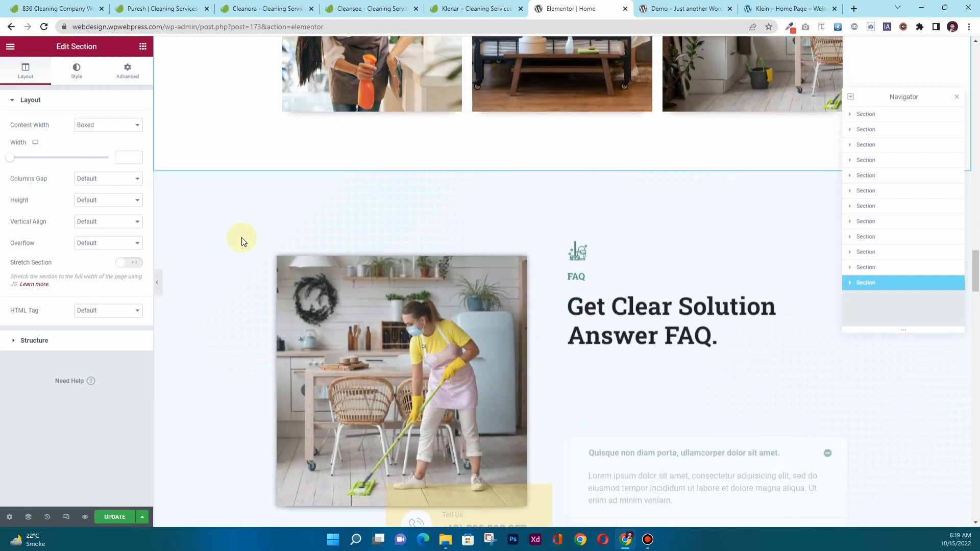
scroll(242, 240, "down", 15)
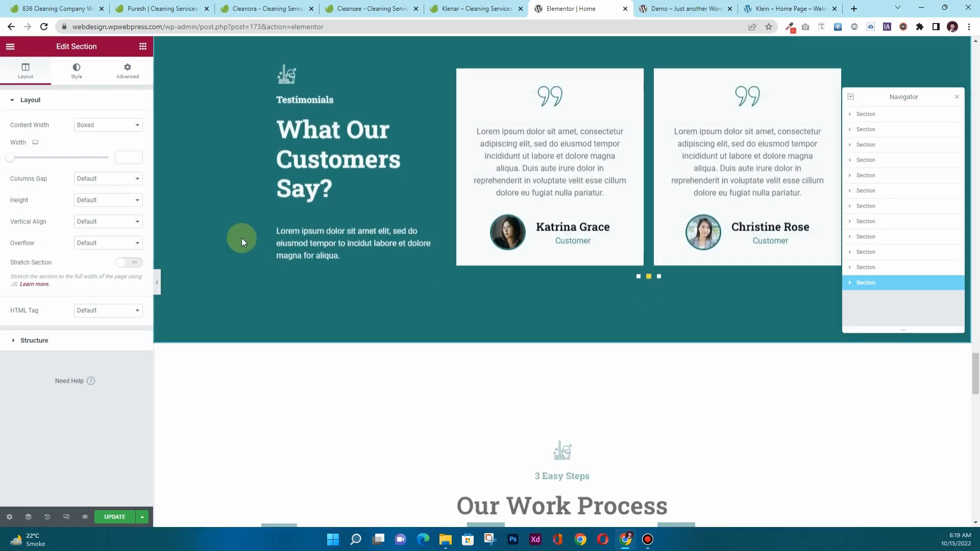
scroll(241, 238, "down", 15)
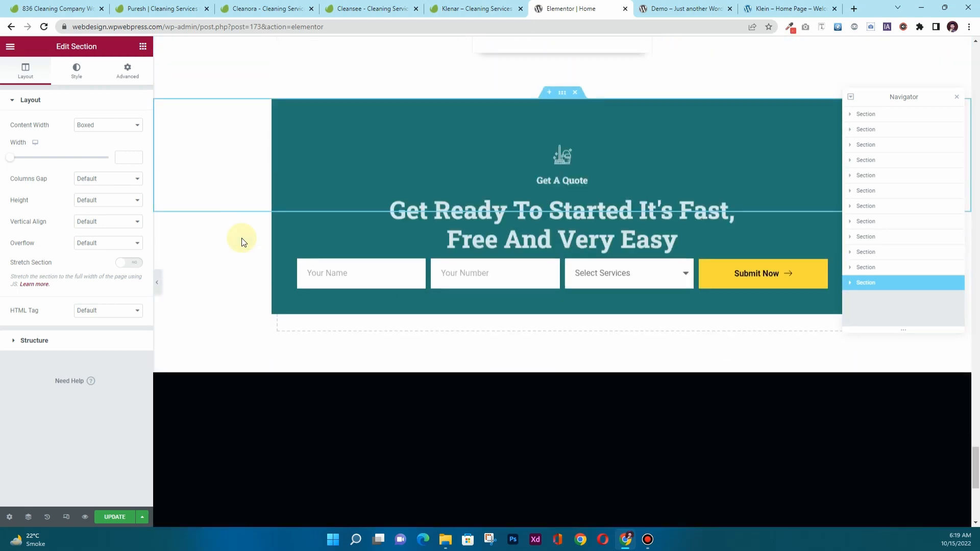
scroll(242, 240, "down", 8)
scroll(242, 240, "up", 15)
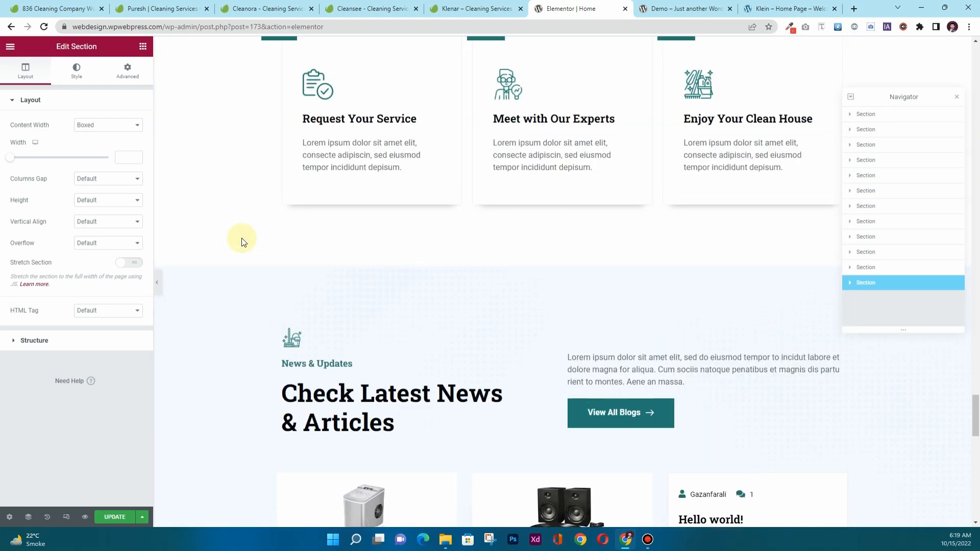
scroll(240, 238, "up", 20)
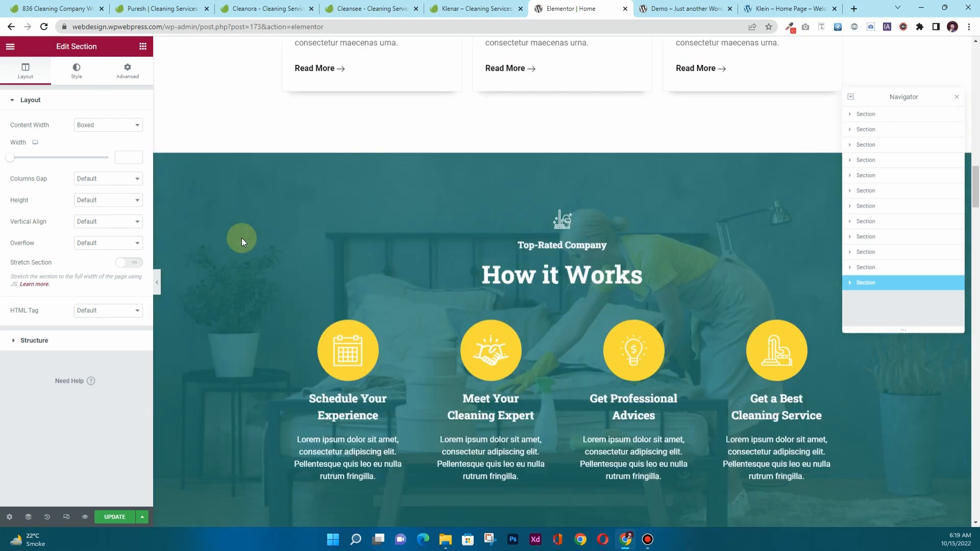
scroll(241, 238, "up", 10)
left_click(109, 517)
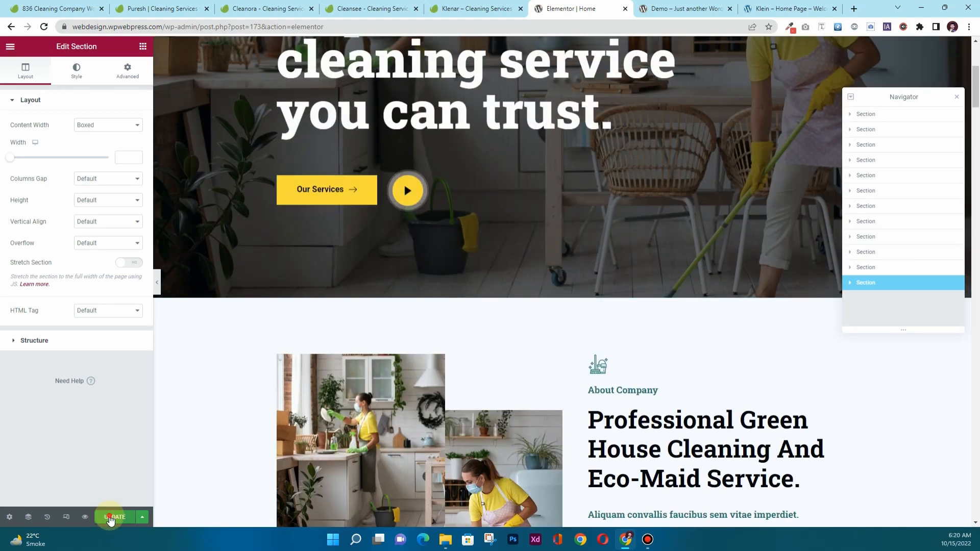
Reload the home page and scroll through to confirm the hero, testimonials and How it Works sections.
scroll(217, 365, "up", 5)
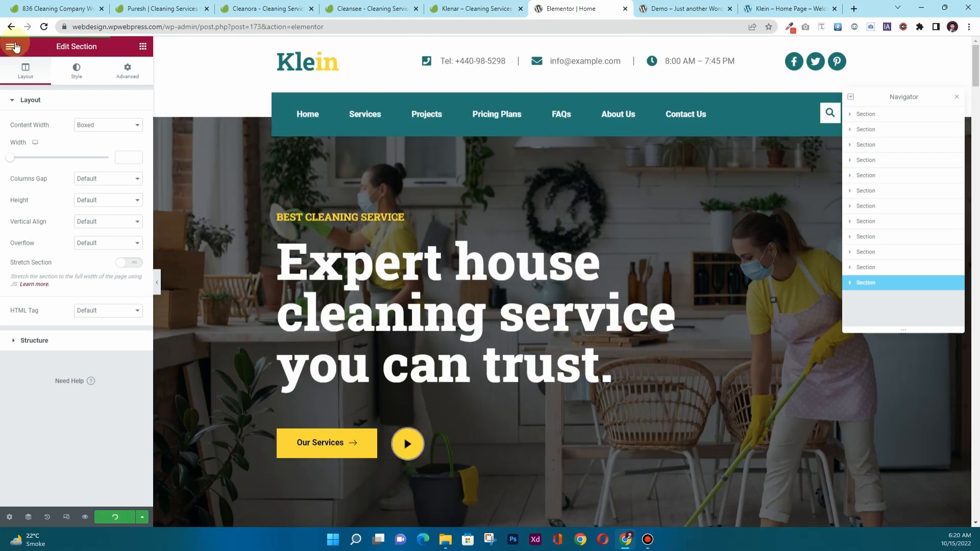
left_click(44, 27)
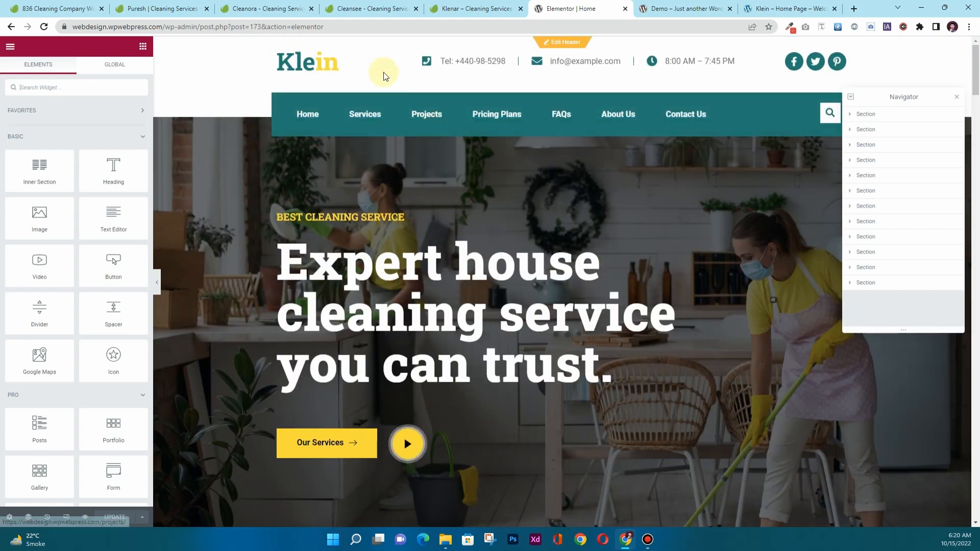
scroll(452, 233, "down", 10)
scroll(391, 365, "up", 10)
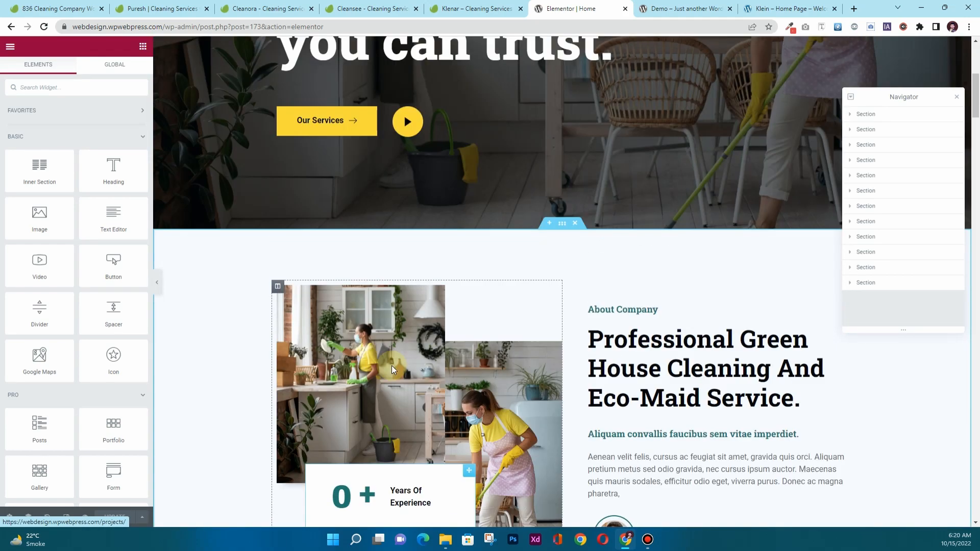
scroll(556, 405, "down", 15)
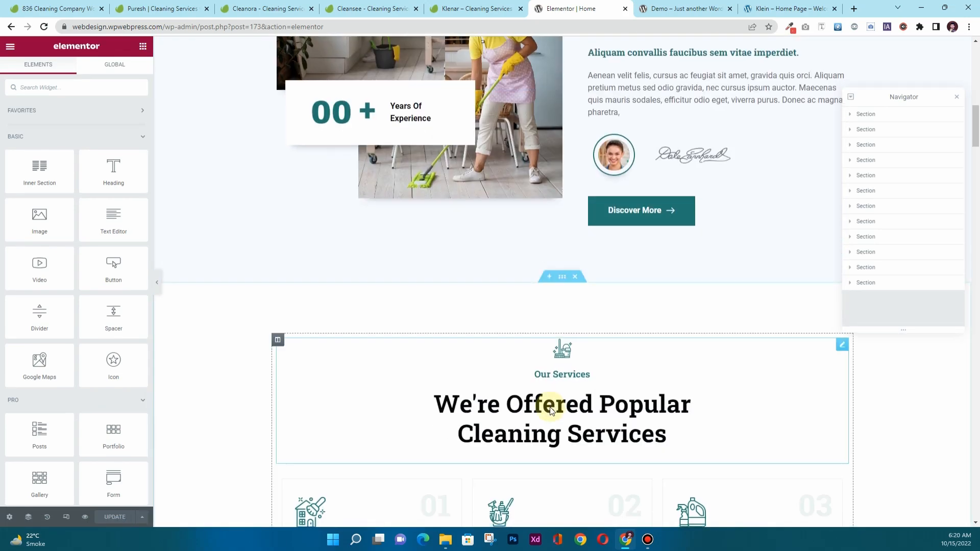
scroll(541, 415, "down", 15)
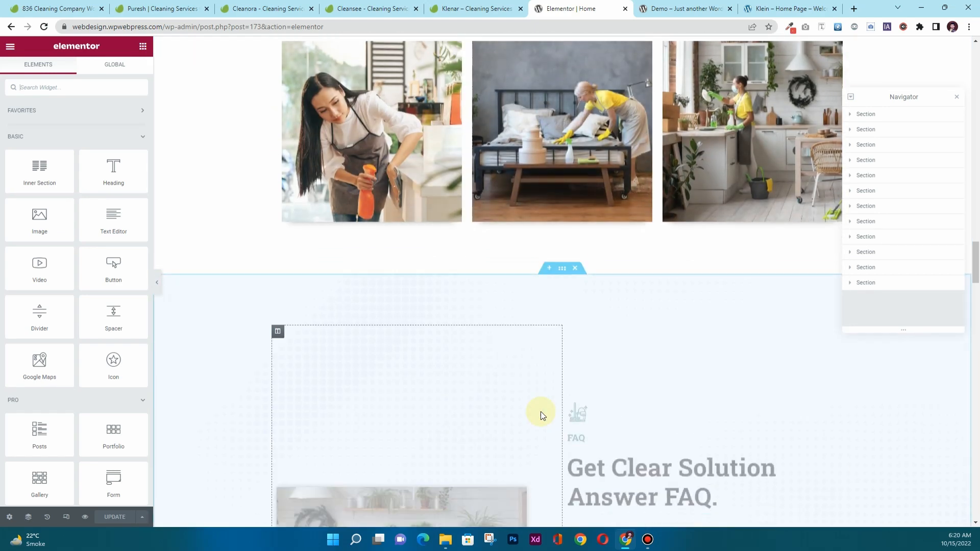
scroll(540, 412, "down", 15)
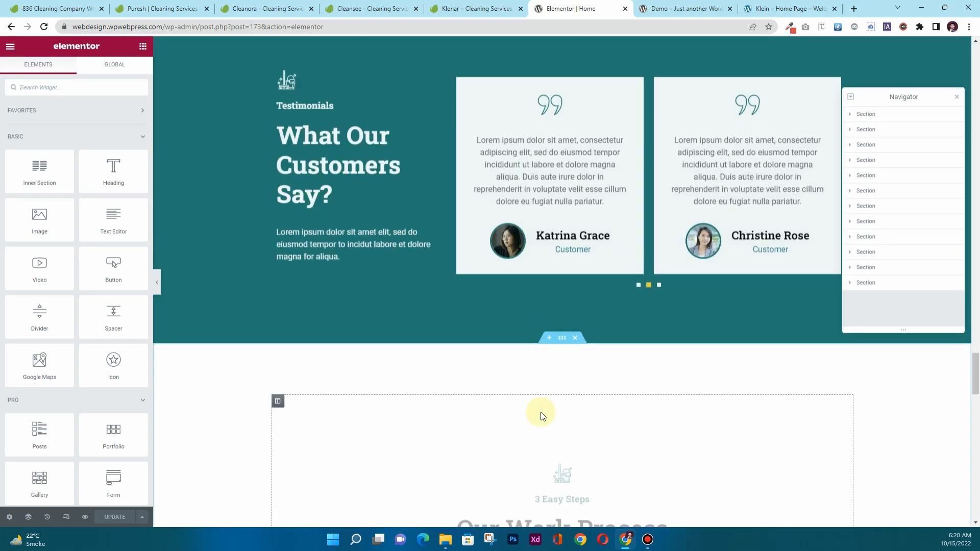
scroll(531, 418, "up", 20)
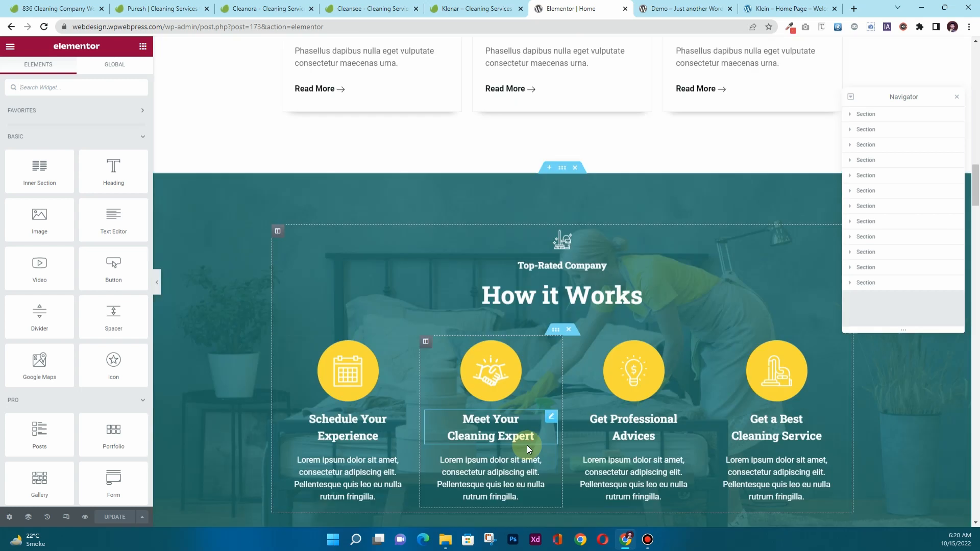
Exit Elementor to the dashboard and open the About Us page in Elementor.
left_click(9, 49)
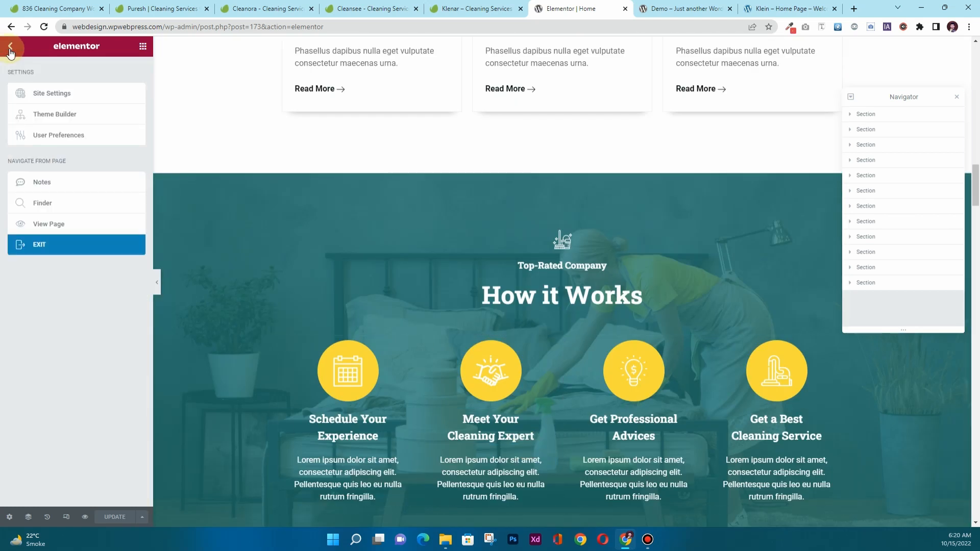
left_click(56, 250)
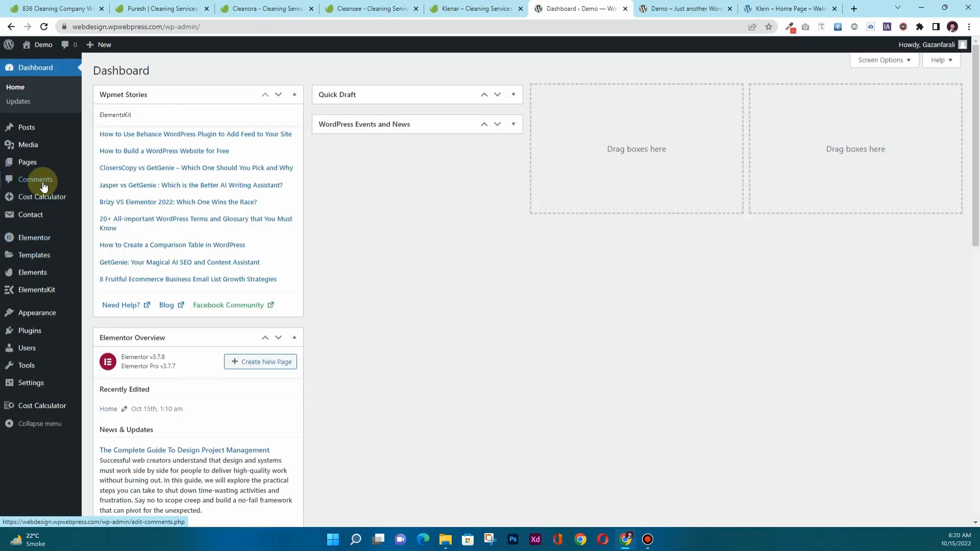
mouse_move(35, 168)
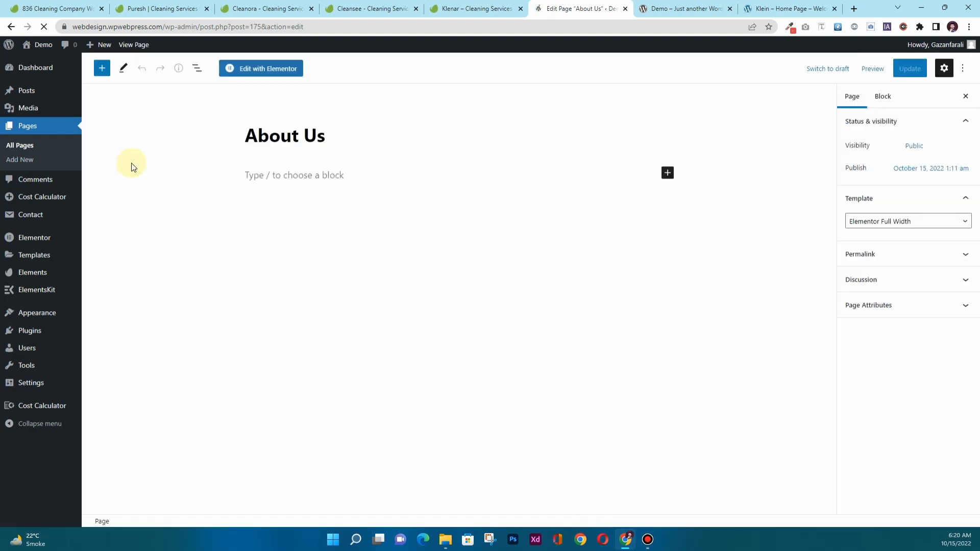
left_click(256, 75)
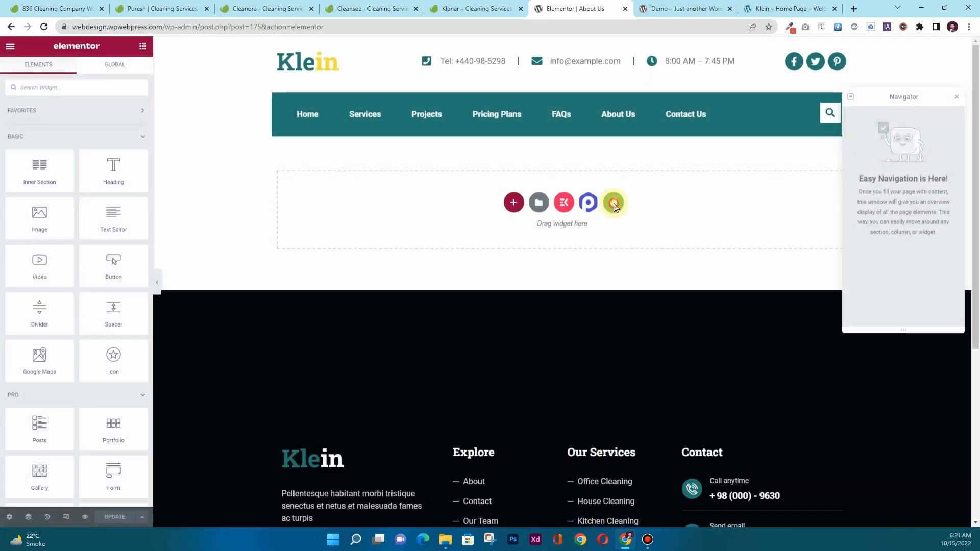
Insert the Klein – About Us Page template, review it, and exit Elementor to the Pages list.
left_click(613, 203)
left_click(266, 251)
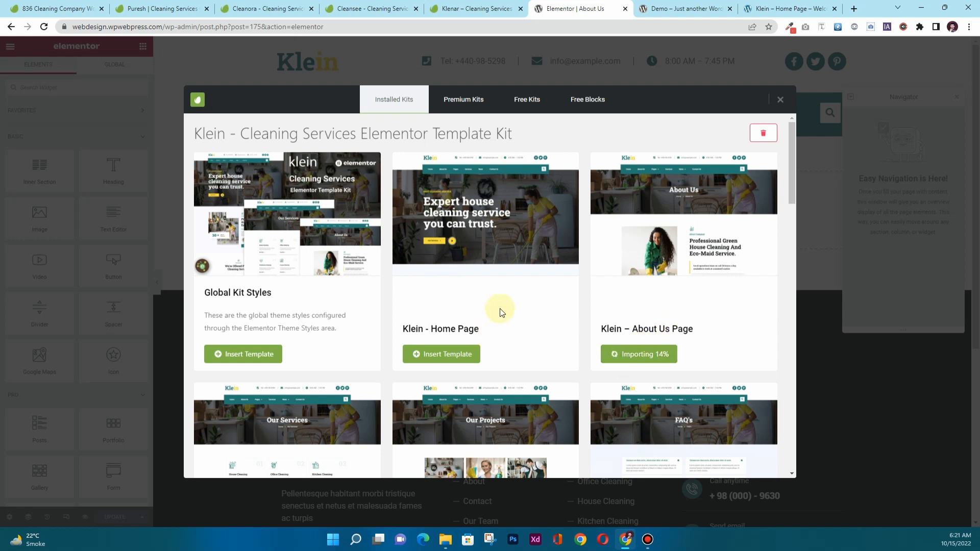
scroll(500, 312, "down", 2)
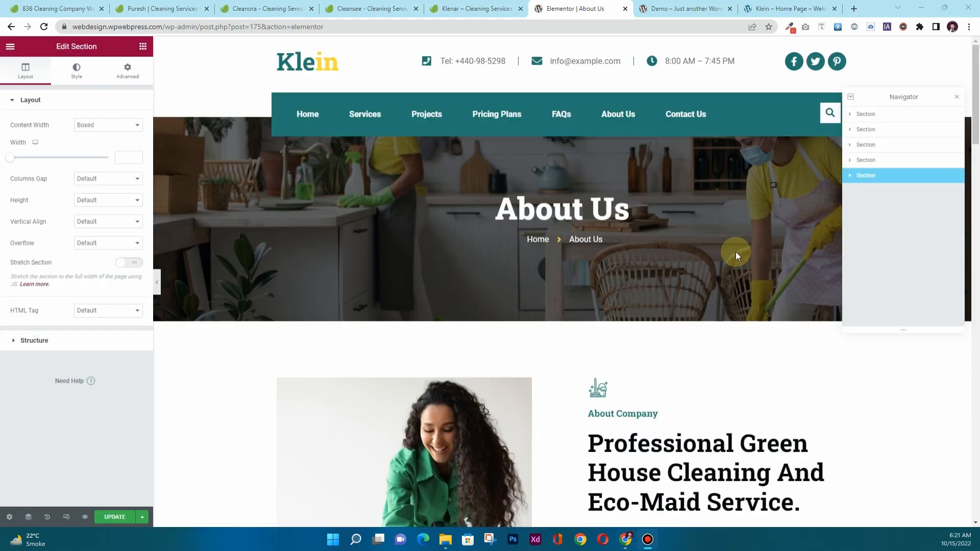
scroll(507, 223, "down", 5)
scroll(506, 227, "down", 15)
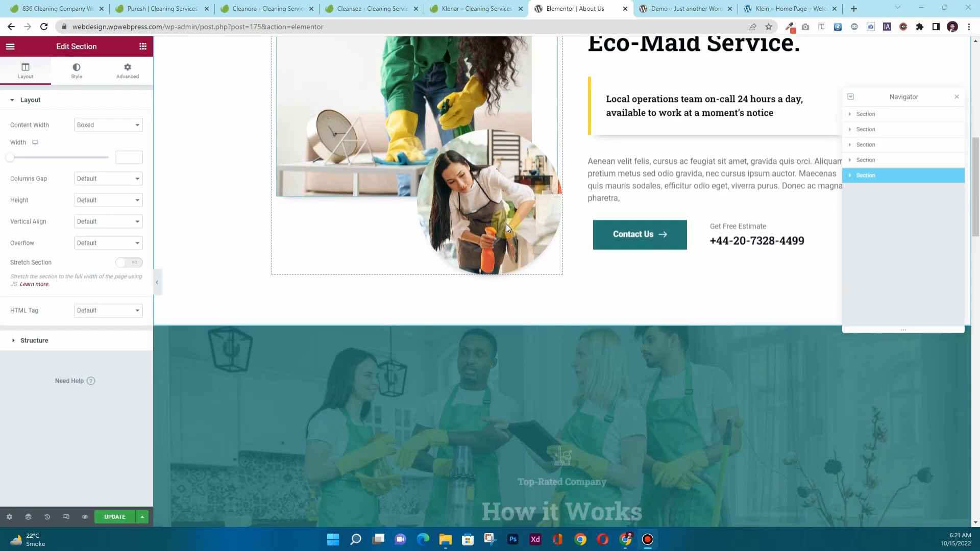
scroll(506, 226, "down", 10)
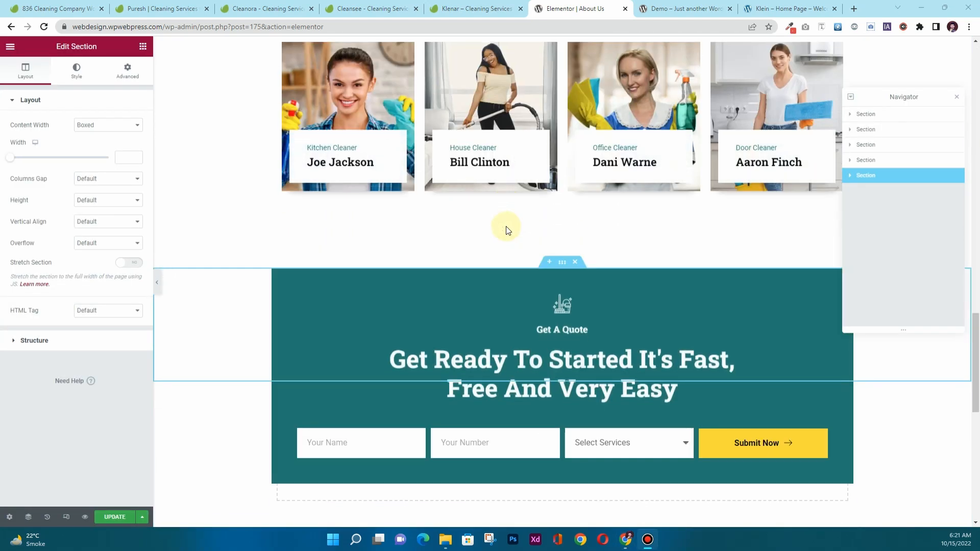
scroll(507, 226, "up", 14)
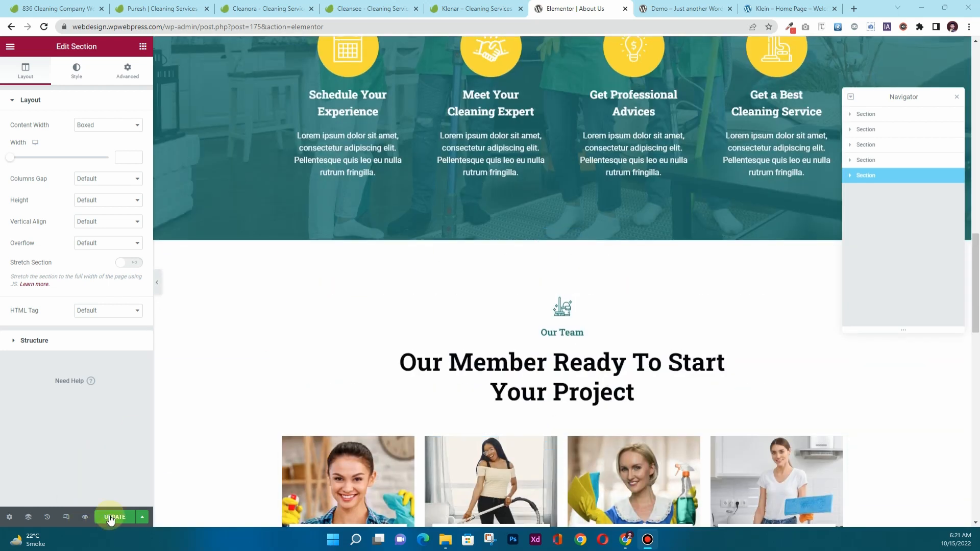
left_click(7, 49)
left_click(50, 252)
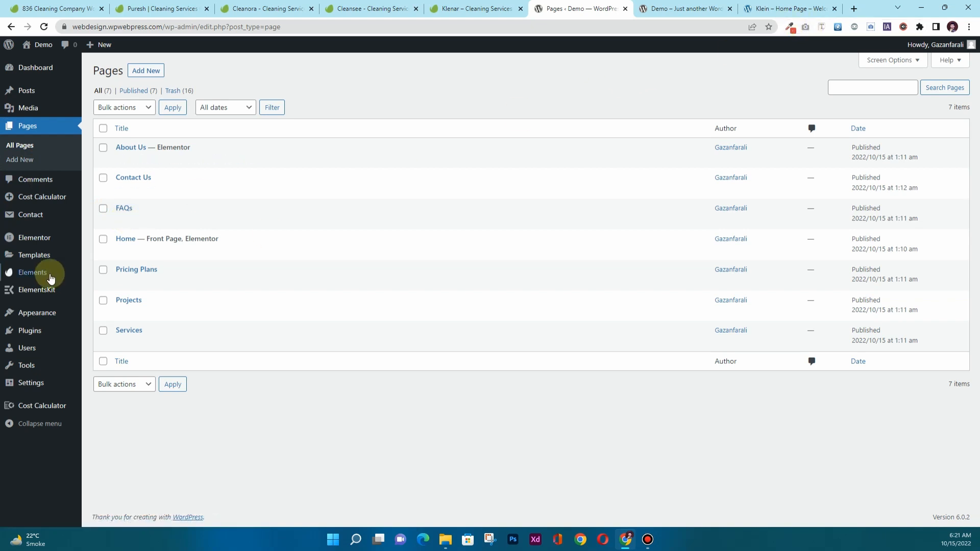
Open FAQs, Contact Us, Projects and Services for editing in new tabs and close the live-site tab.
left_click(123, 221)
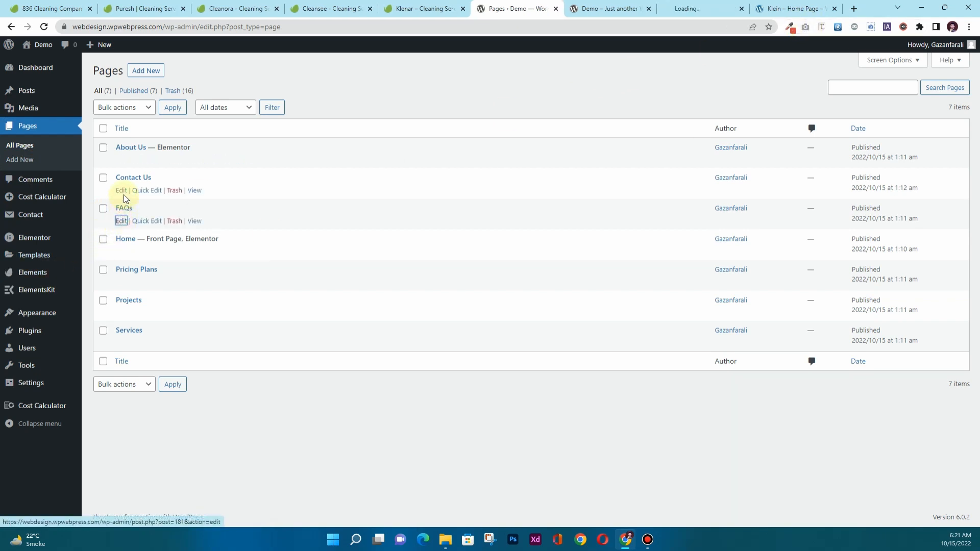
left_click(122, 192, "ctrl")
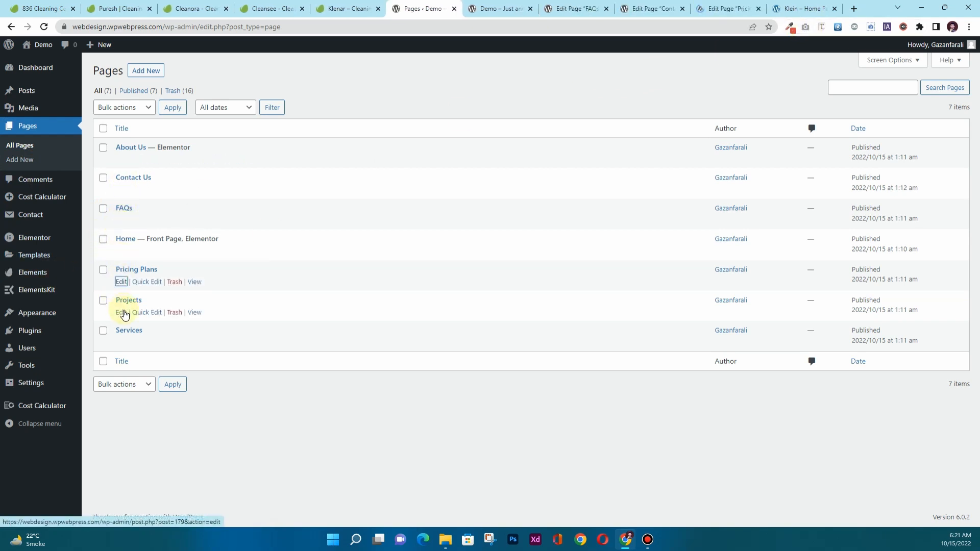
left_click(122, 312, "ctrl")
left_click(122, 344, "ctrl")
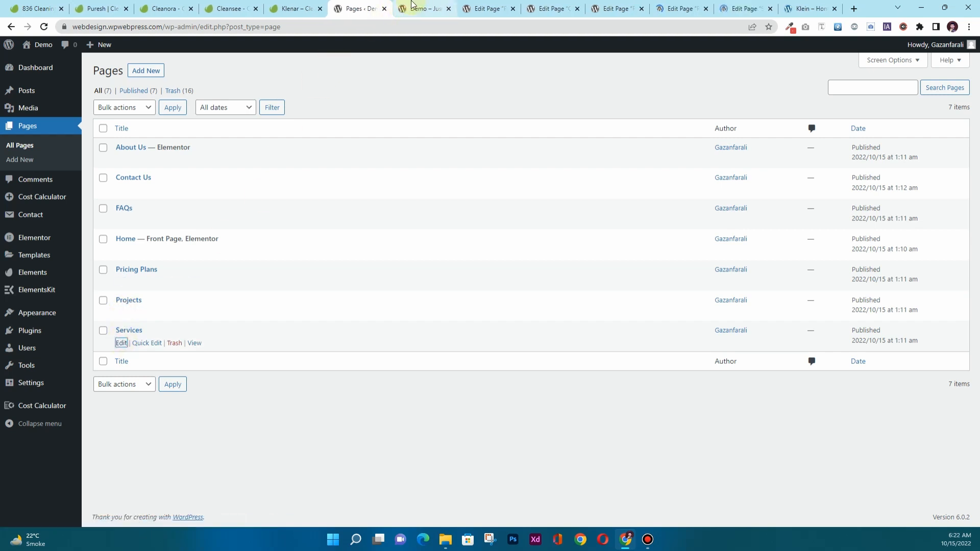
left_click(440, 10)
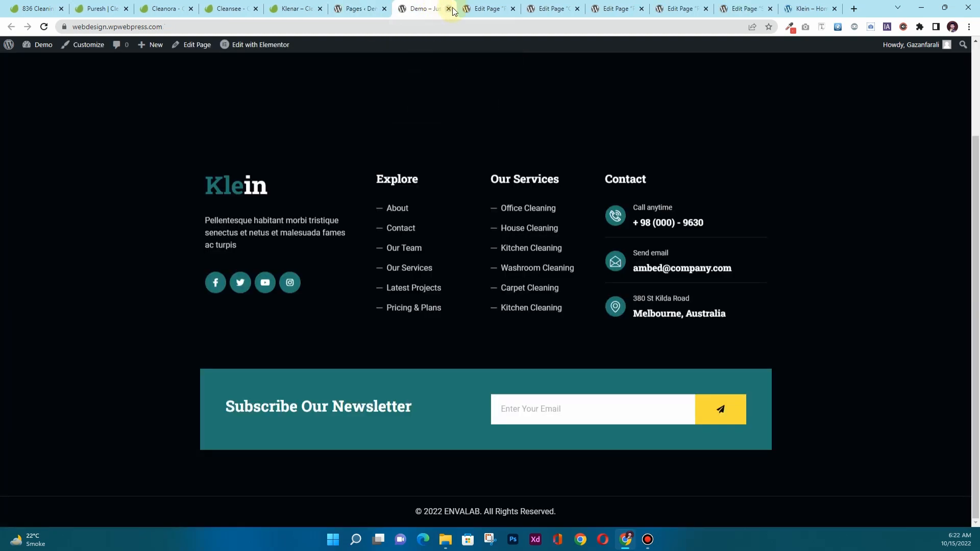
left_click(450, 9)
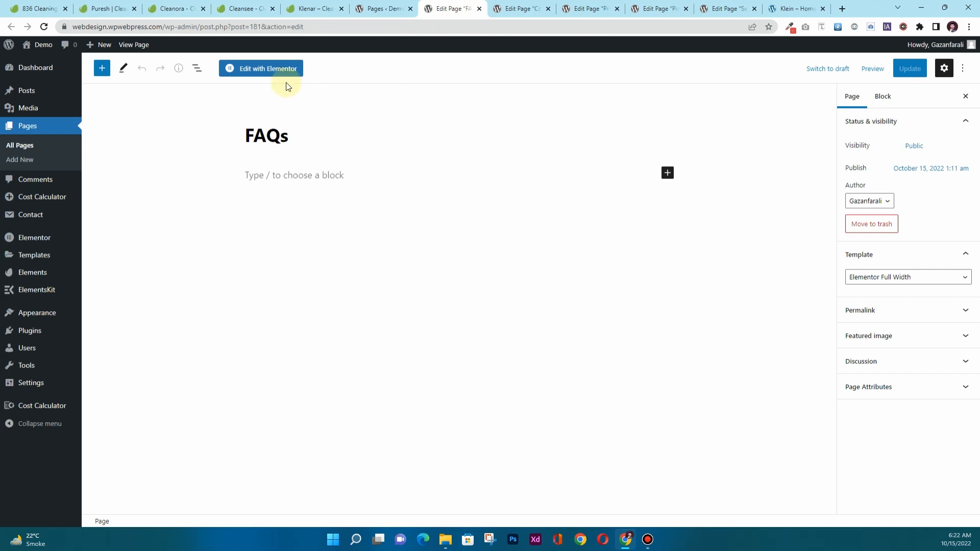
Launch Elementor for the FAQs, Contact Us and Pricing Plans pages.
left_click(284, 68)
left_click(518, 8)
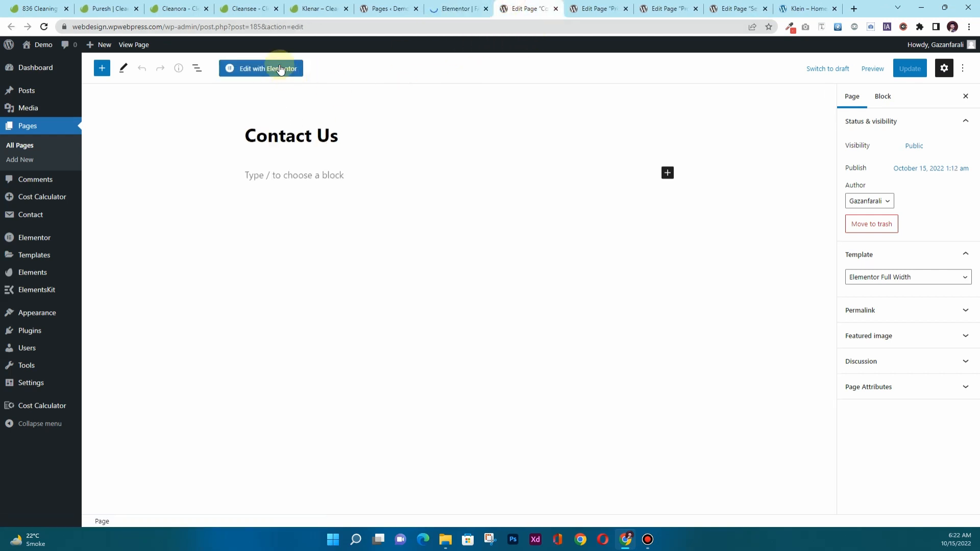
left_click(280, 68)
left_click(607, 5)
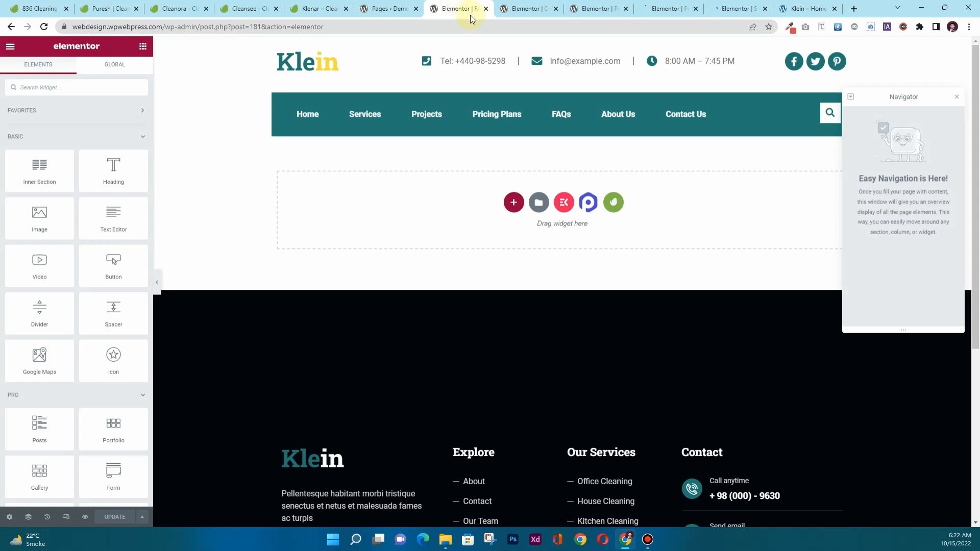
Insert the Klein – FAQs Page template with its accordion questions into the FAQs page.
left_click(615, 204)
left_click(283, 254)
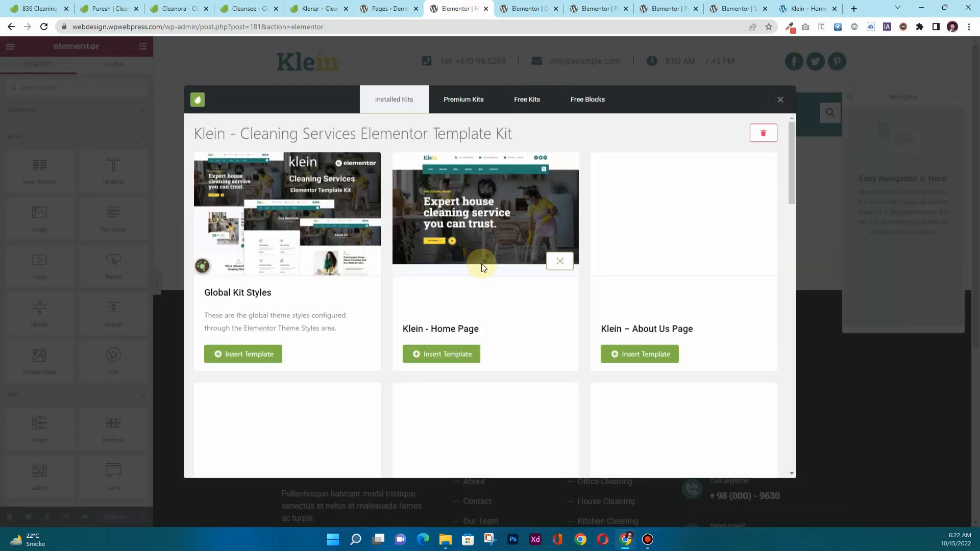
scroll(538, 352, "down", 3)
scroll(540, 356, "down", 4)
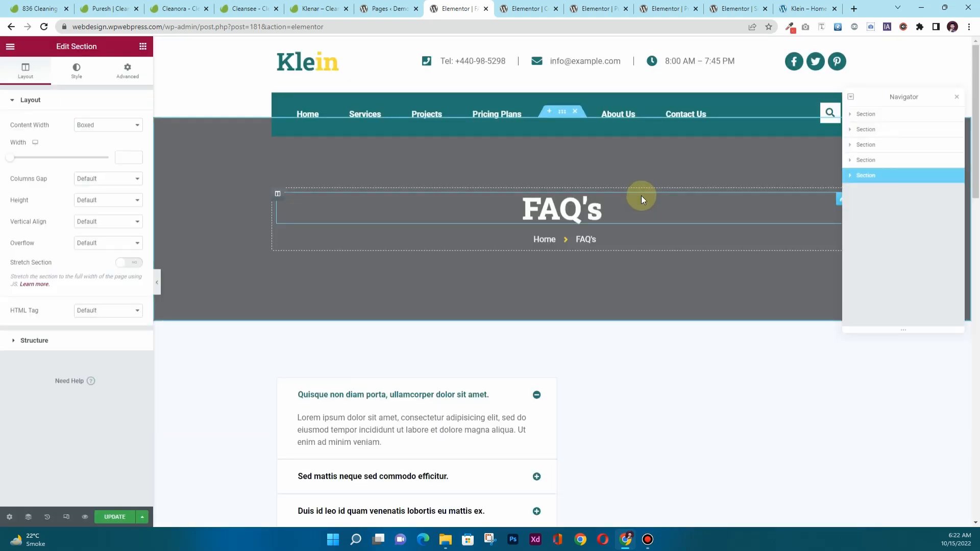
scroll(290, 336, "down", 5)
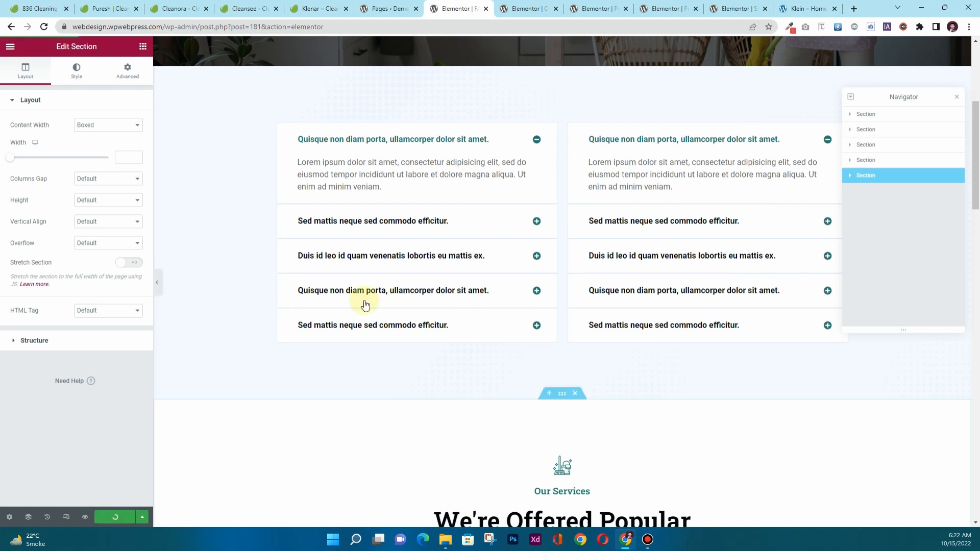
left_click(512, 9)
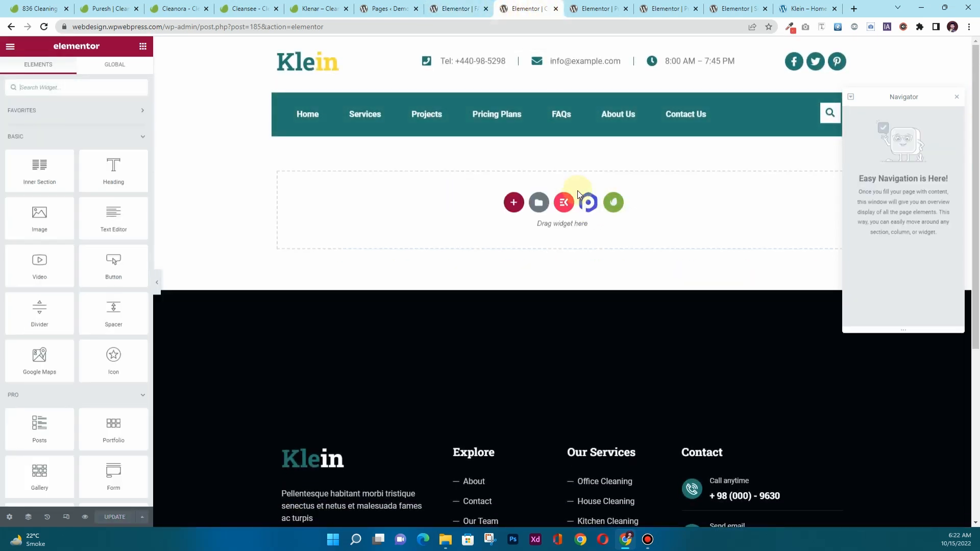
Browse the Klein template kit library in the next empty page's editor.
left_click(611, 203)
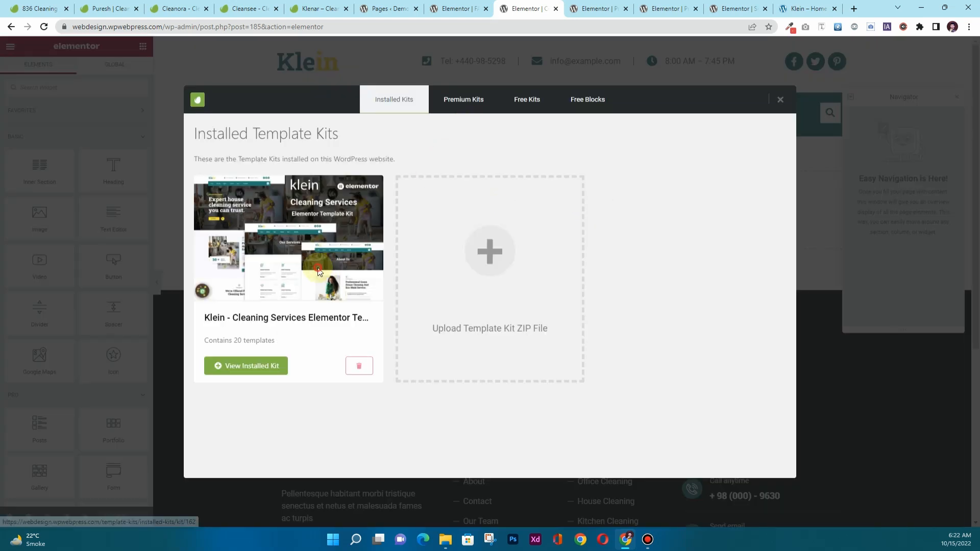
scroll(532, 338, "down", 5)
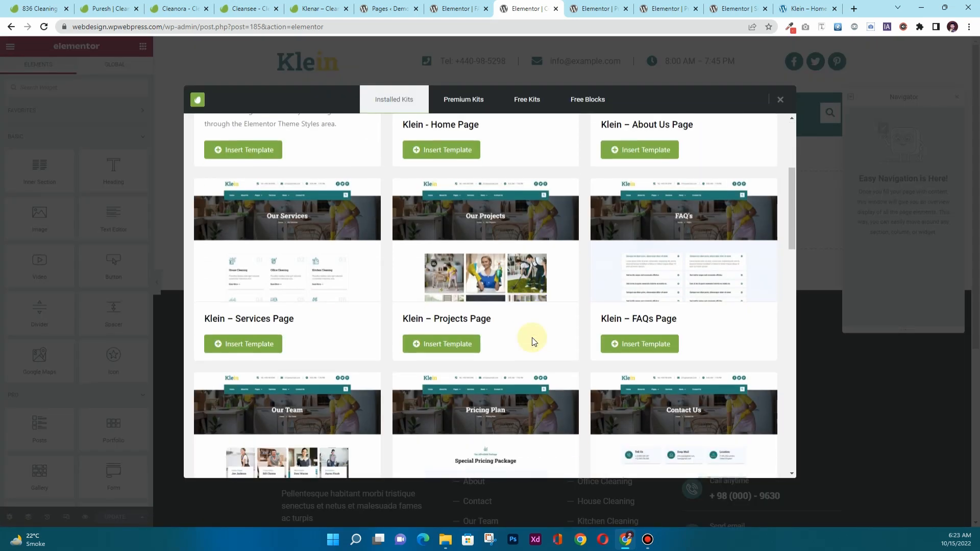
scroll(531, 338, "down", 5)
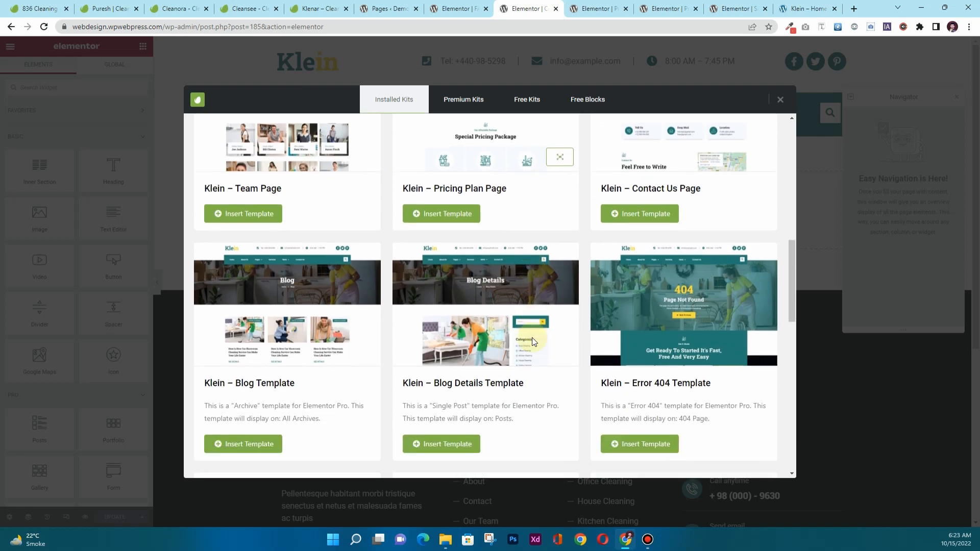
scroll(532, 339, "down", 10)
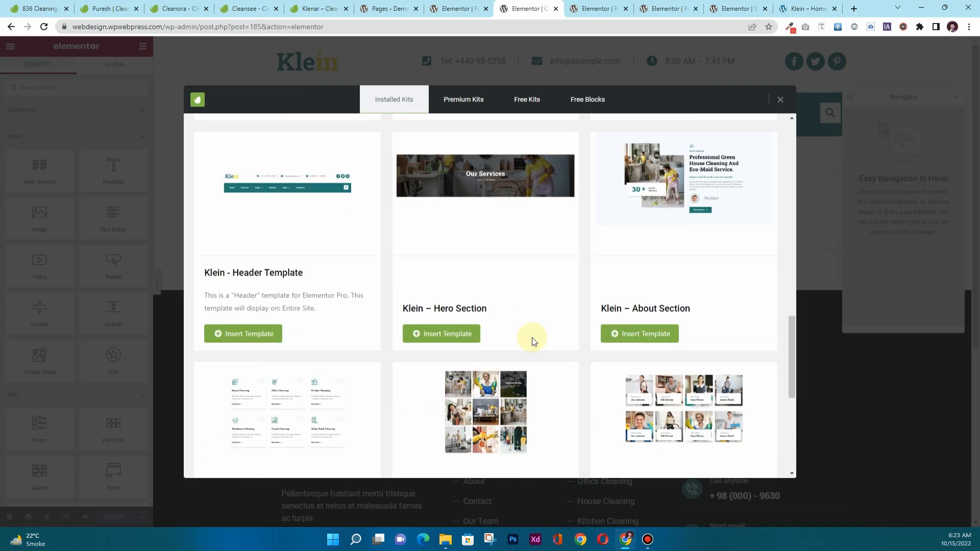
scroll(532, 341, "down", 2)
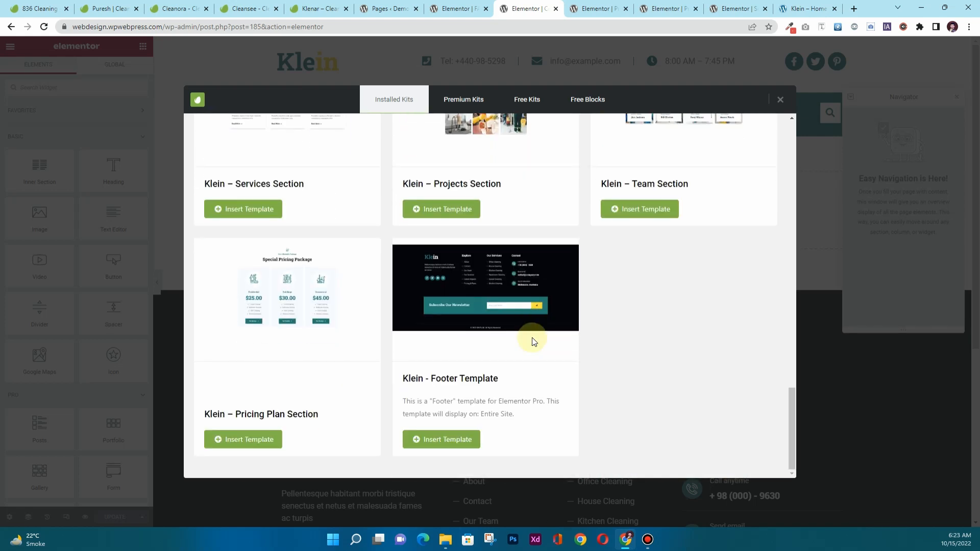
scroll(532, 341, "up", 8)
scroll(532, 339, "up", 6)
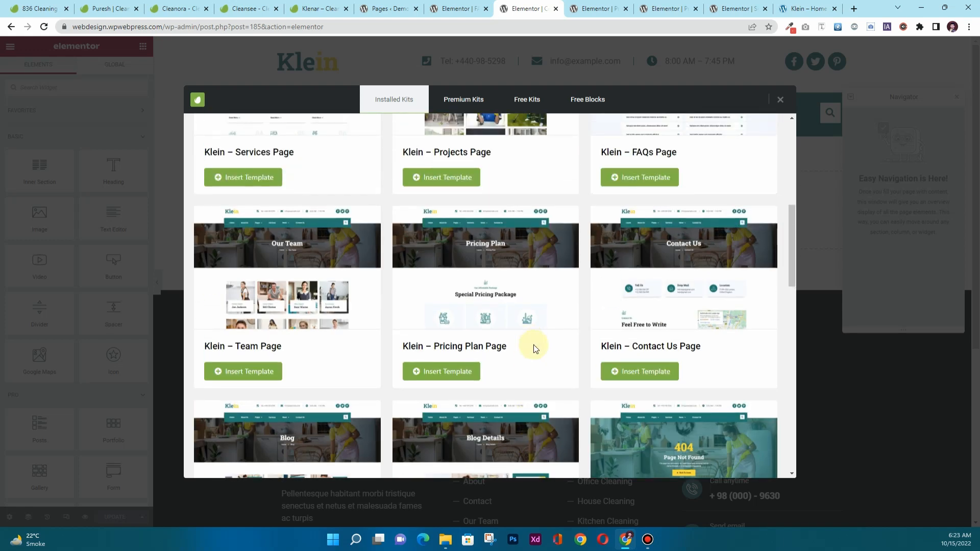
Load the Klein Pricing Plan page template into the Pricing Plans page.
left_click(598, 9)
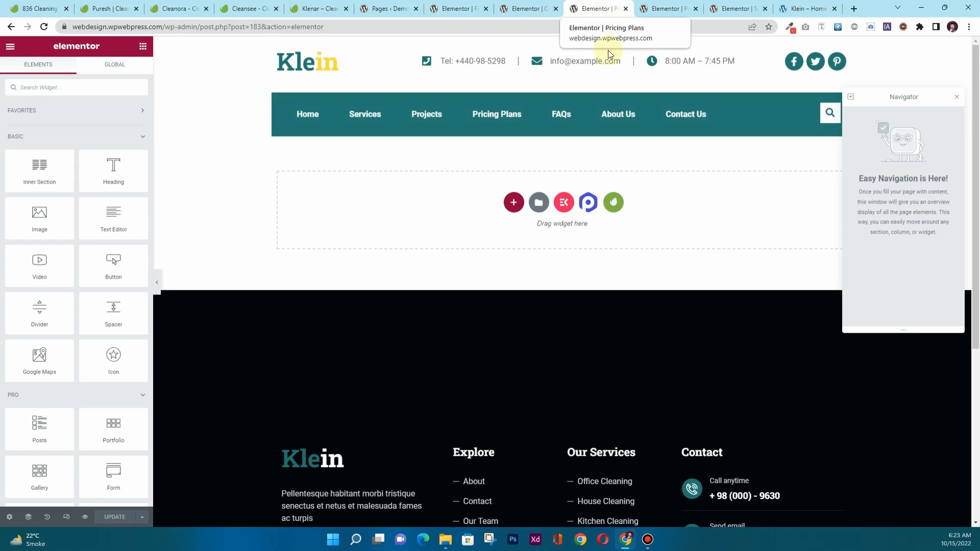
left_click(614, 202)
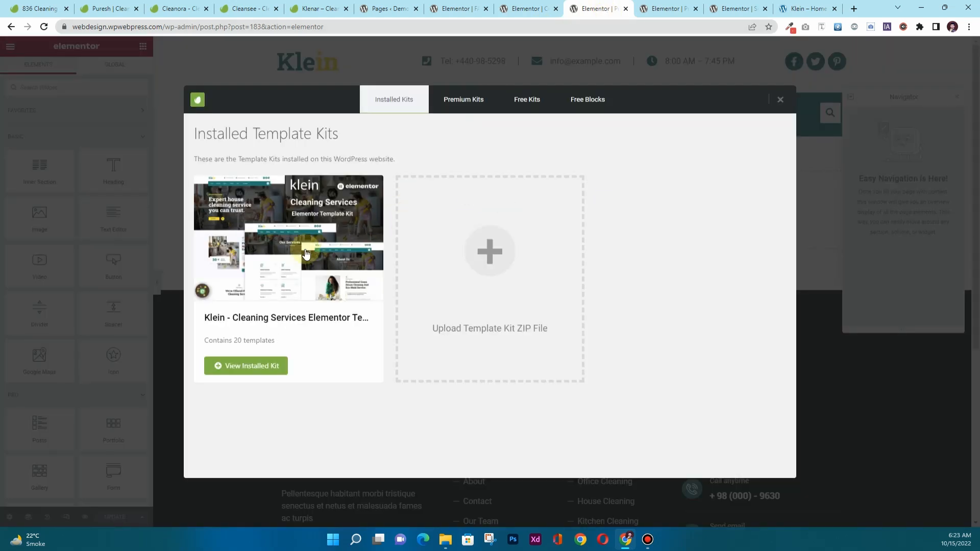
left_click(304, 249)
scroll(520, 298, "down", 4)
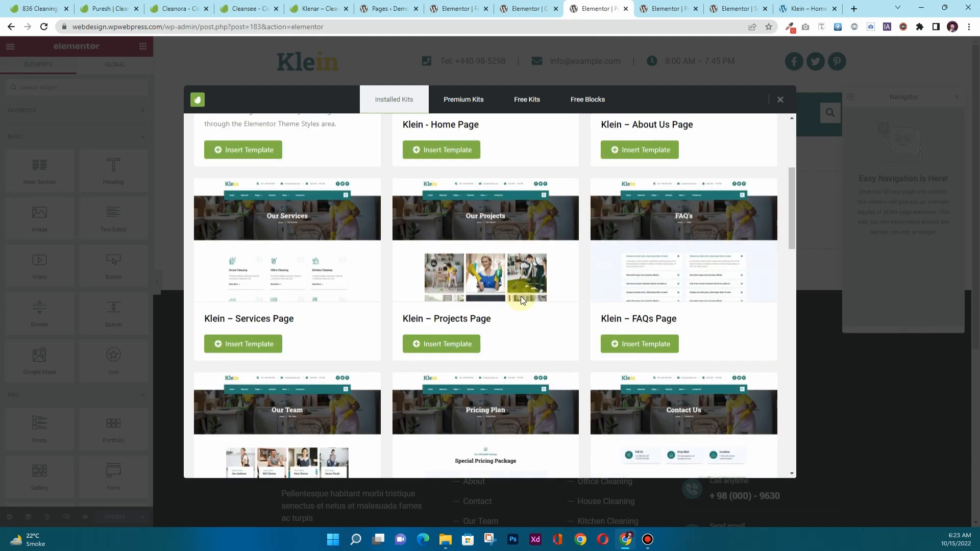
scroll(519, 306, "down", 2)
scroll(519, 309, "down", 1)
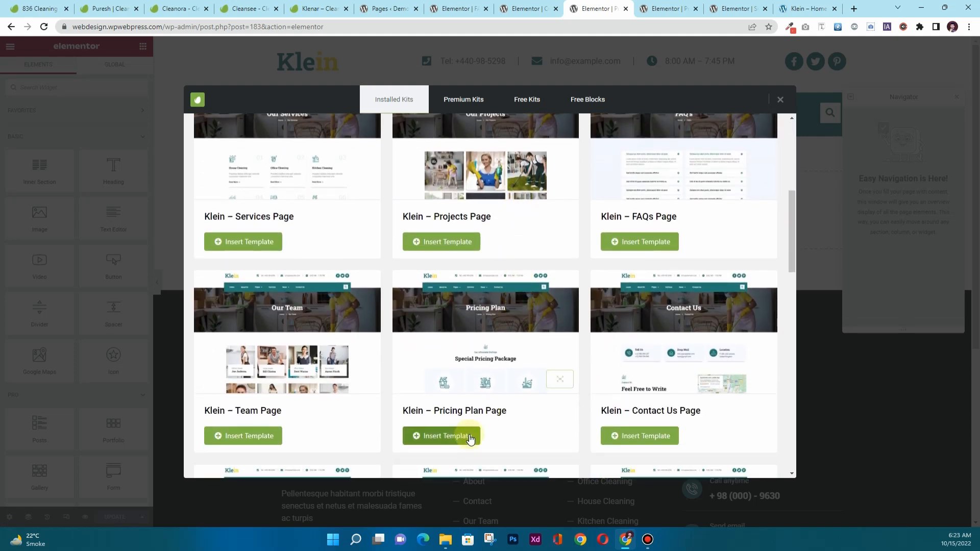
Insert the Klein – Projects Page template into the Projects page.
left_click(664, 14)
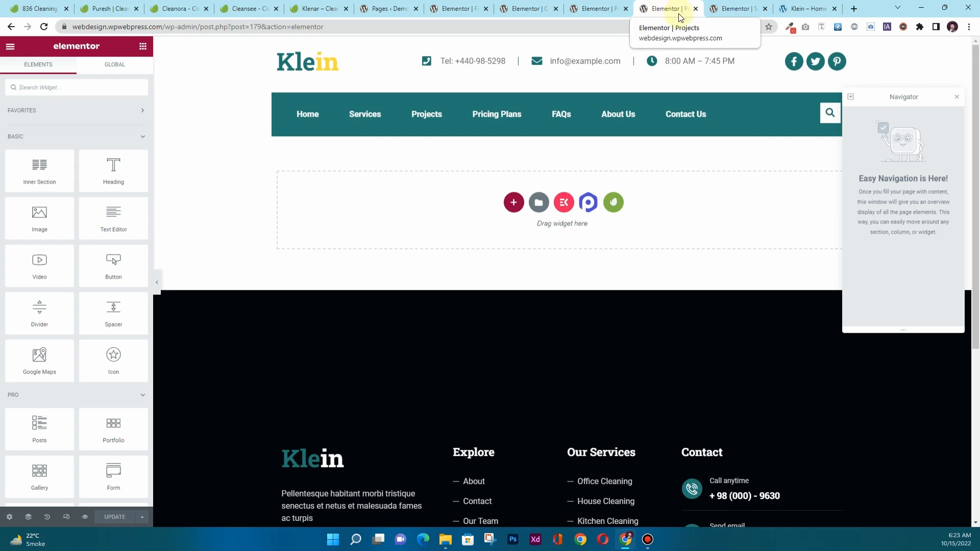
left_click(614, 202)
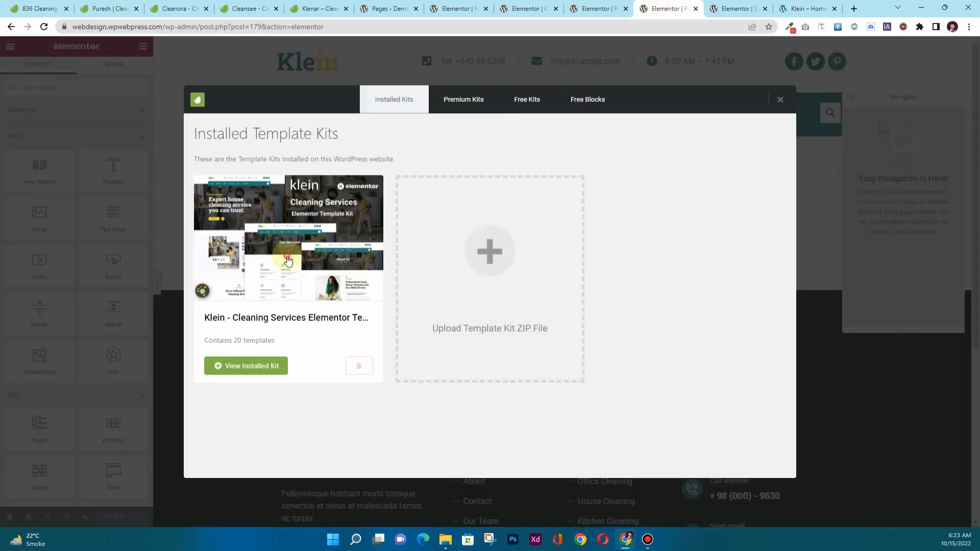
left_click(246, 366)
scroll(518, 320, "down", 2)
scroll(518, 320, "down", 1)
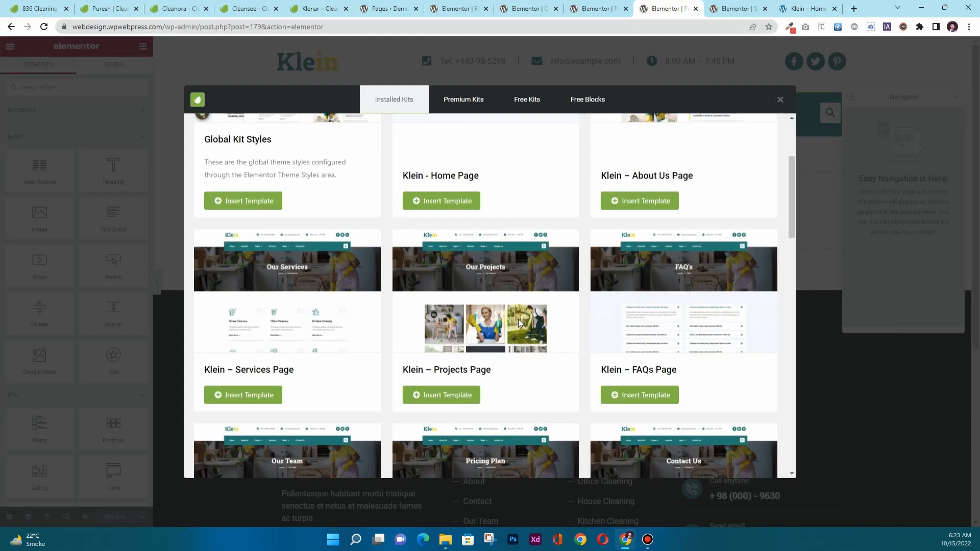
left_click(443, 395)
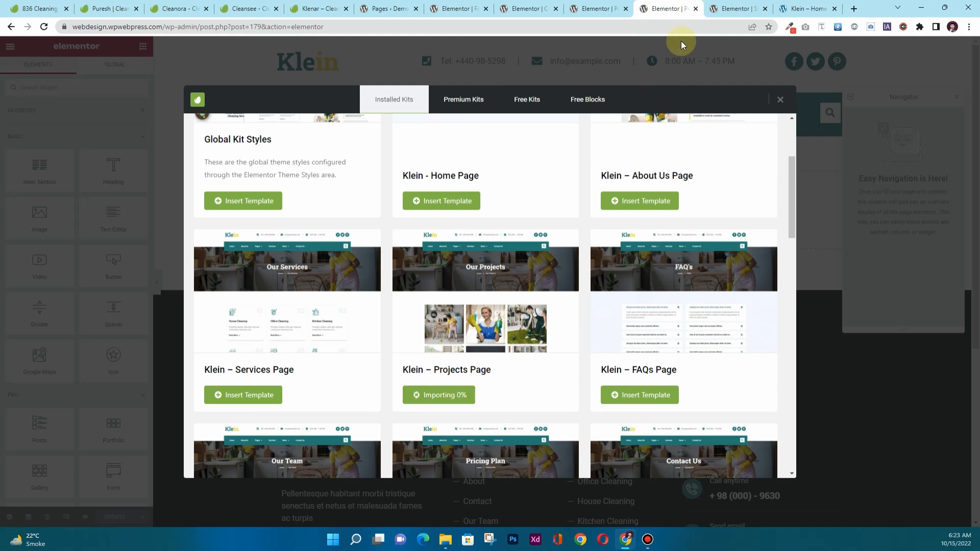
Load the Klein Services page template into the Services page.
left_click(729, 10)
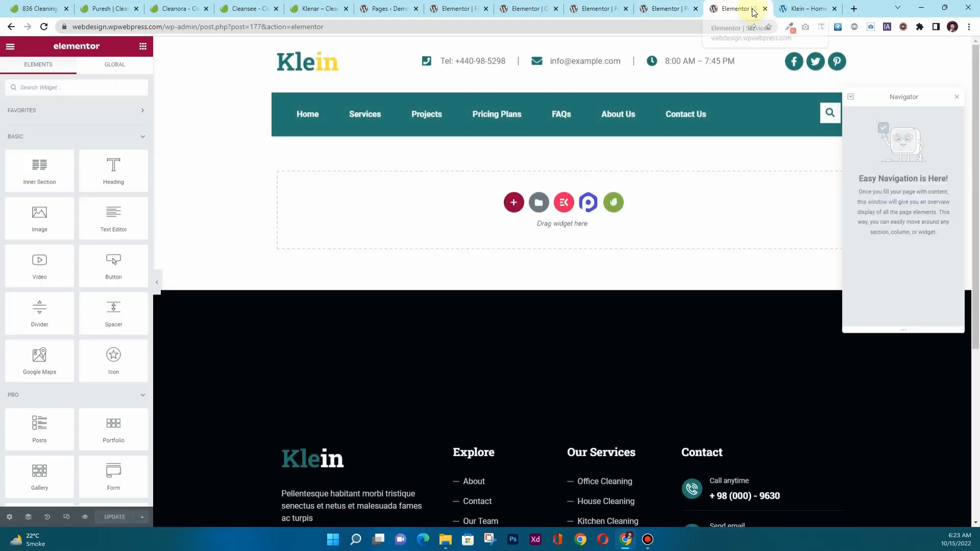
left_click(616, 208)
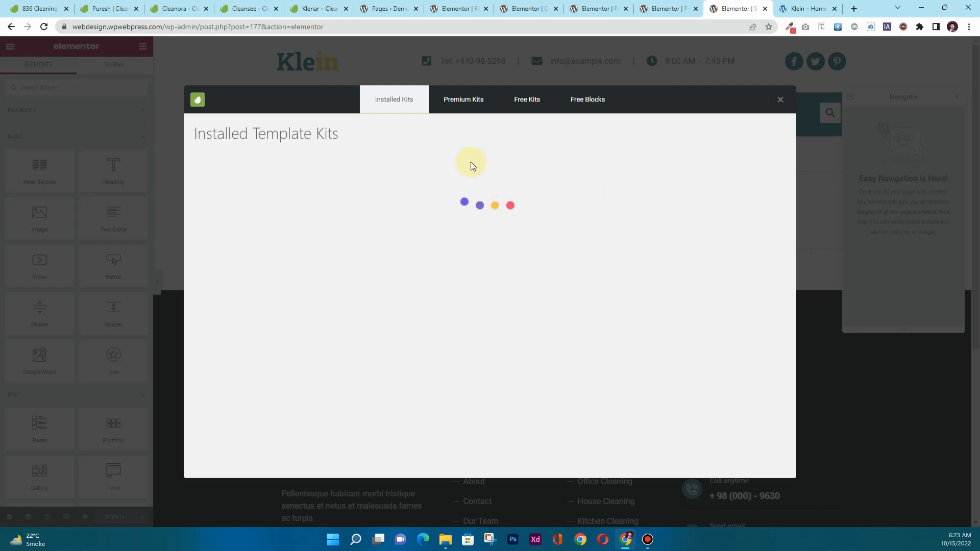
left_click(297, 268)
scroll(536, 252, "down", 5)
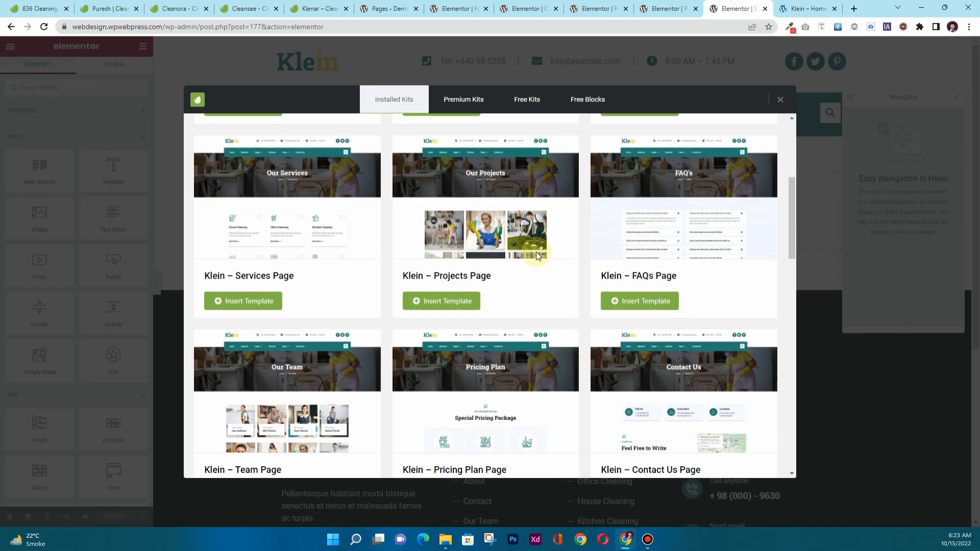
scroll(536, 253, "down", 1)
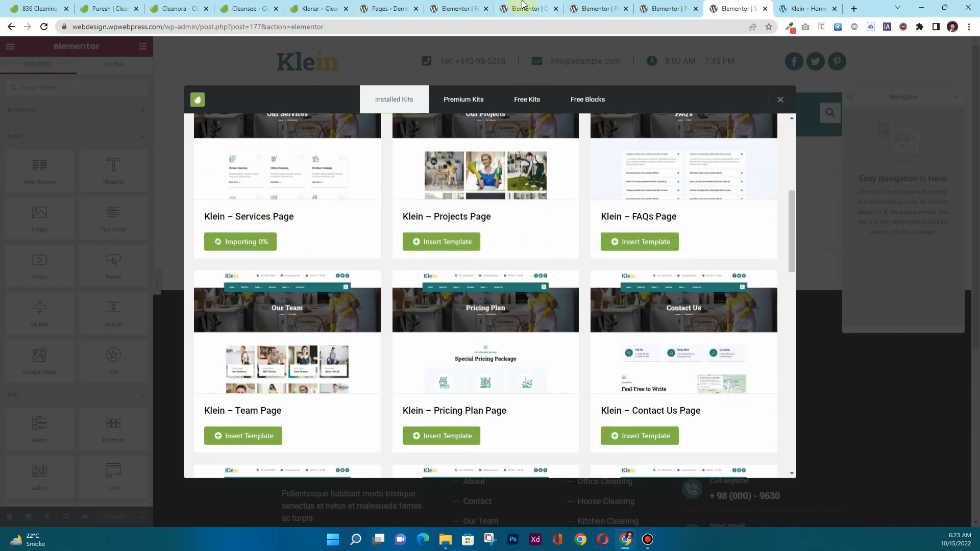
left_click(464, 8)
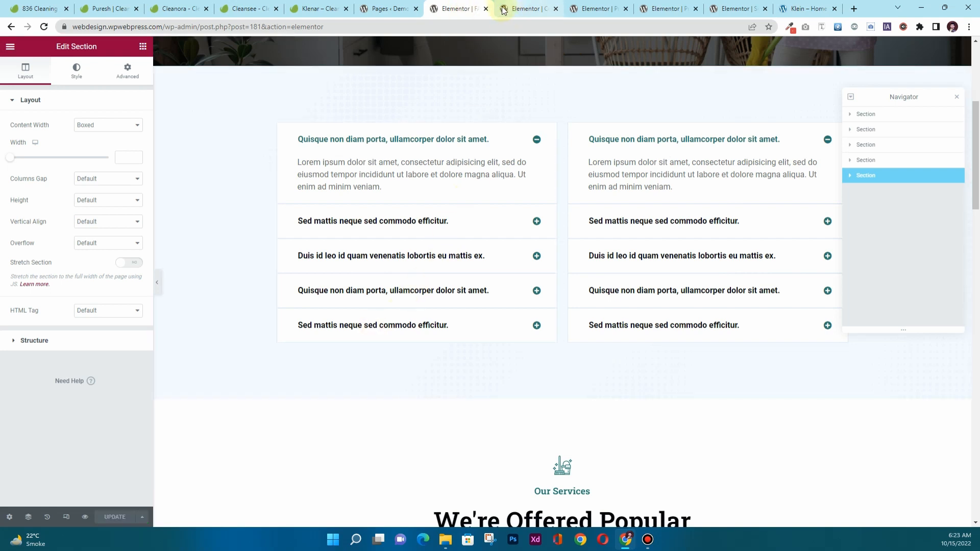
Close the finished FAQs editor and review the filled Pricing Plans page.
left_click(485, 8)
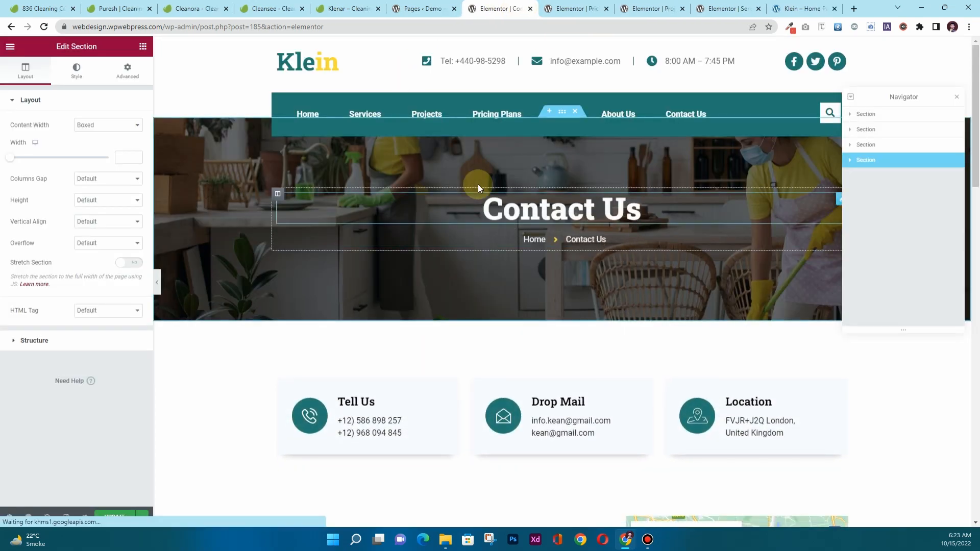
scroll(475, 312, "down", 8)
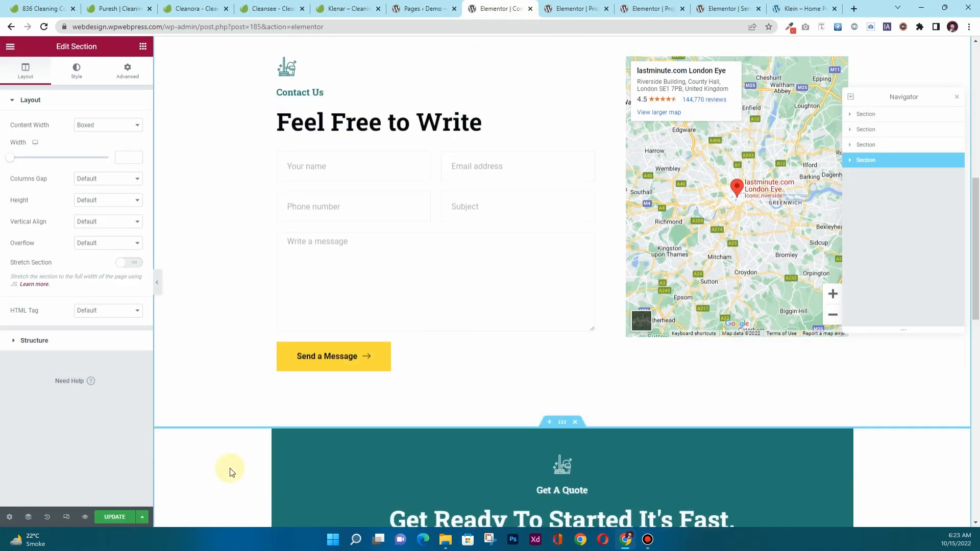
scroll(463, 273, "down", 7)
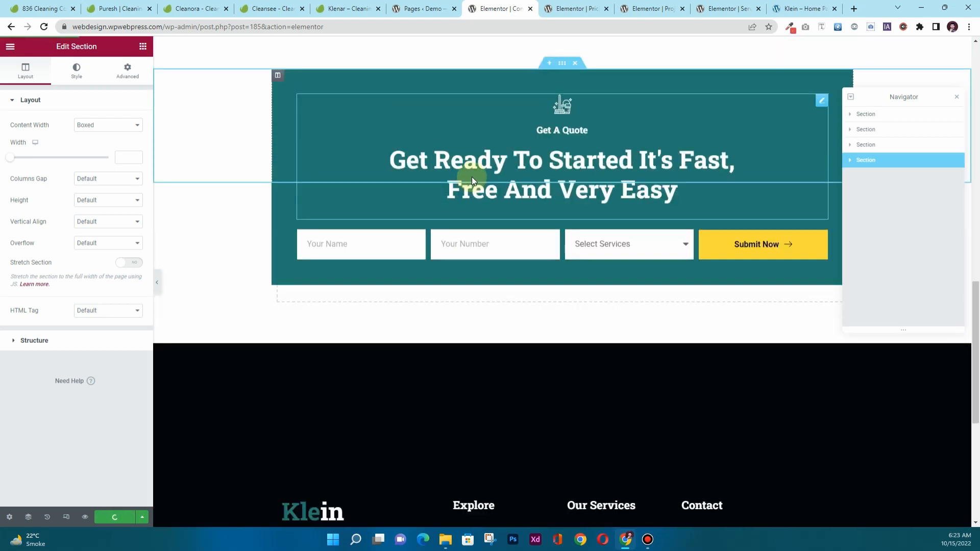
scroll(471, 177, "up", 3)
left_click(555, 11)
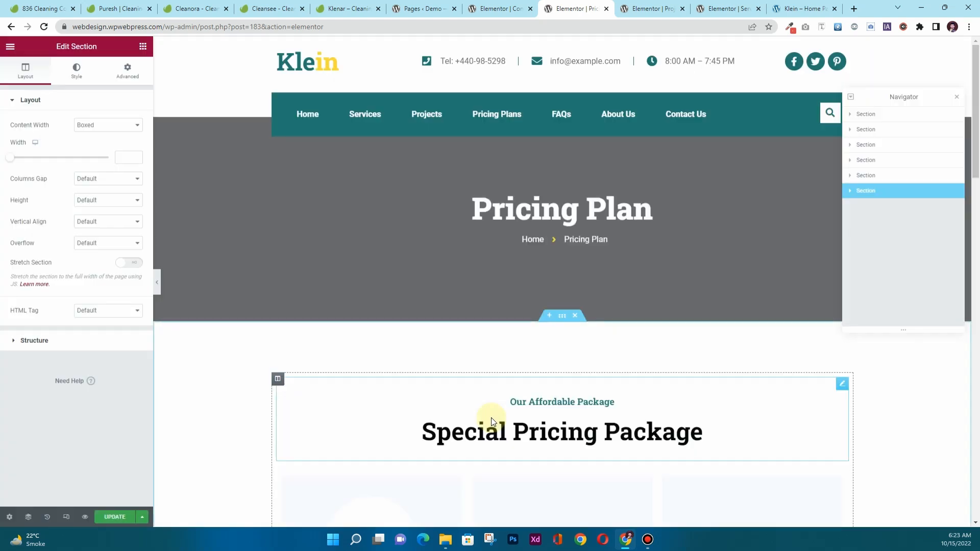
scroll(386, 336, "down", 7)
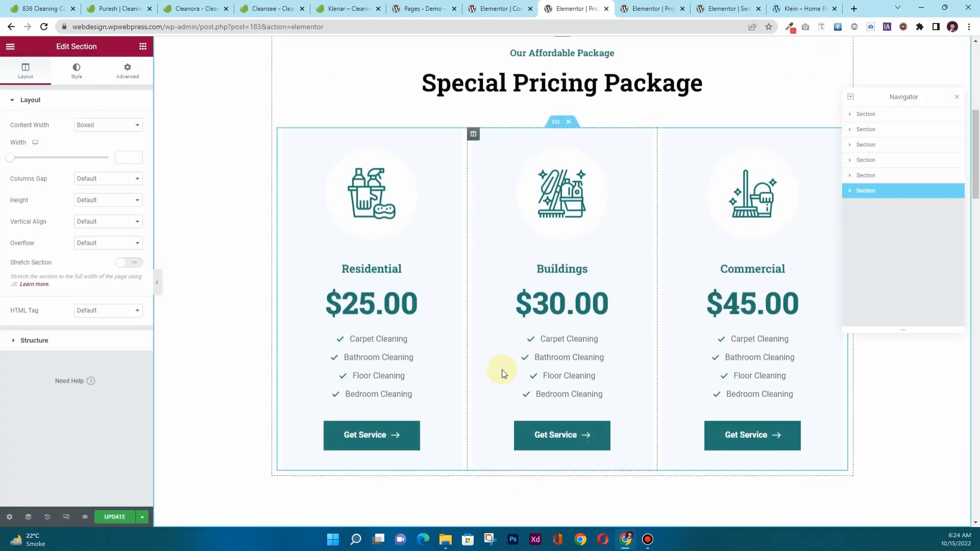
scroll(501, 372, "down", 20)
scroll(390, 374, "down", 6)
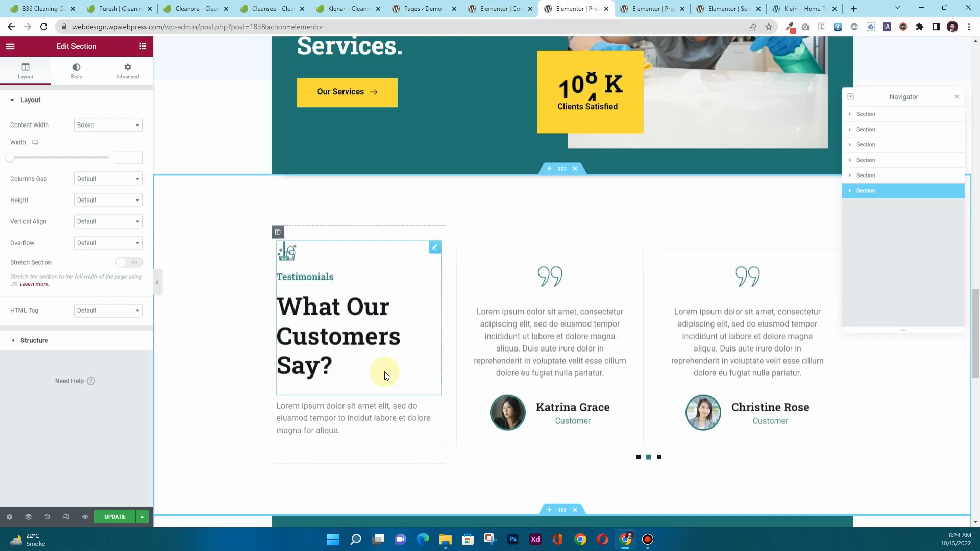
scroll(498, 328, "down", 11)
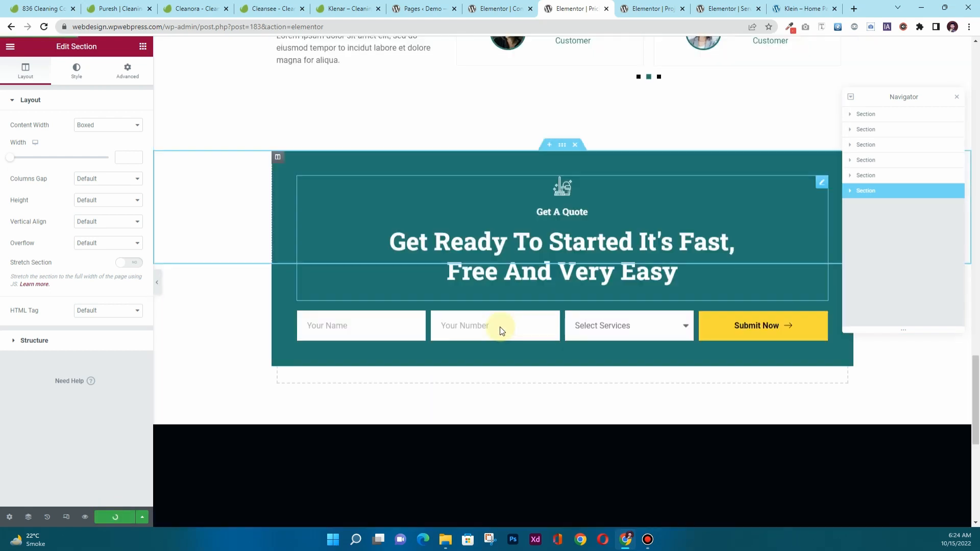
Review the Projects page and save the Services page with Update.
left_click(650, 10)
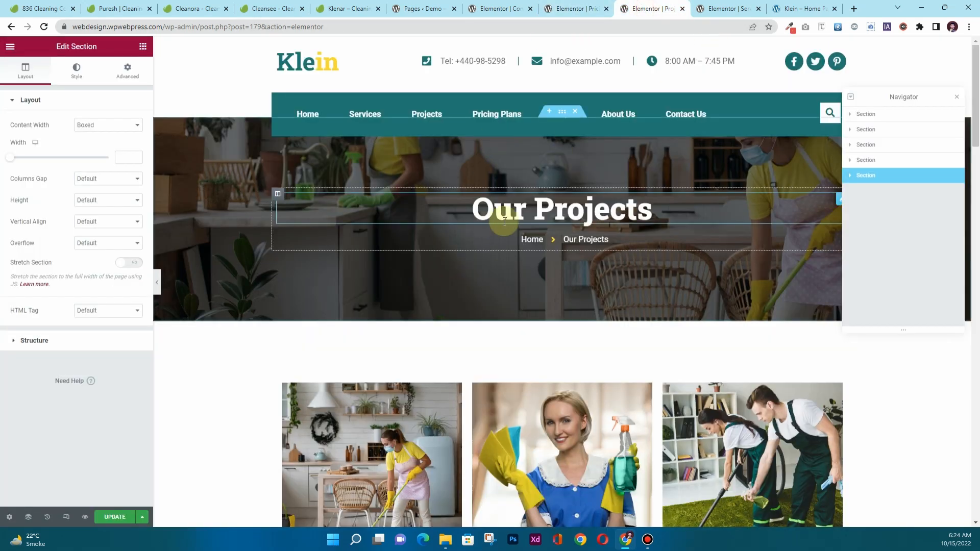
scroll(477, 269, "down", 8)
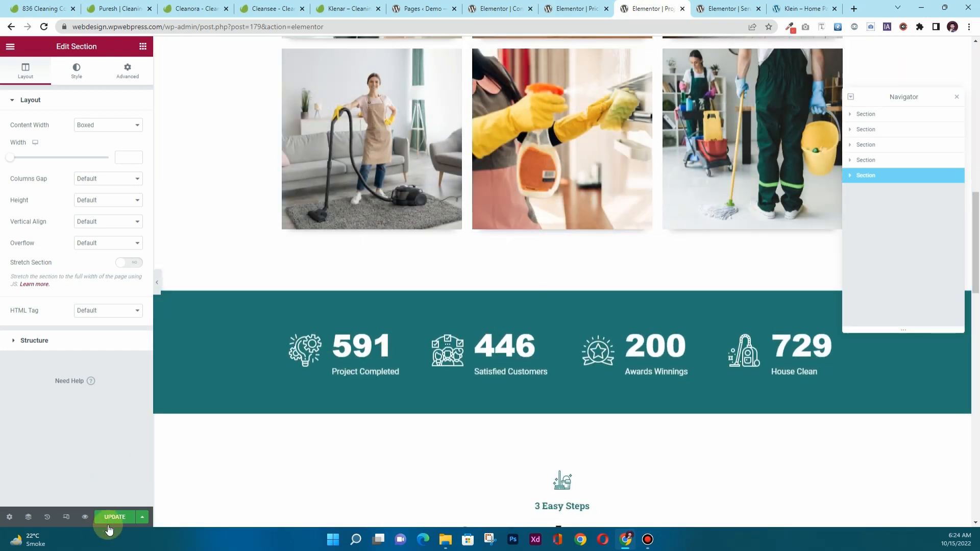
key("ctrl+Tab")
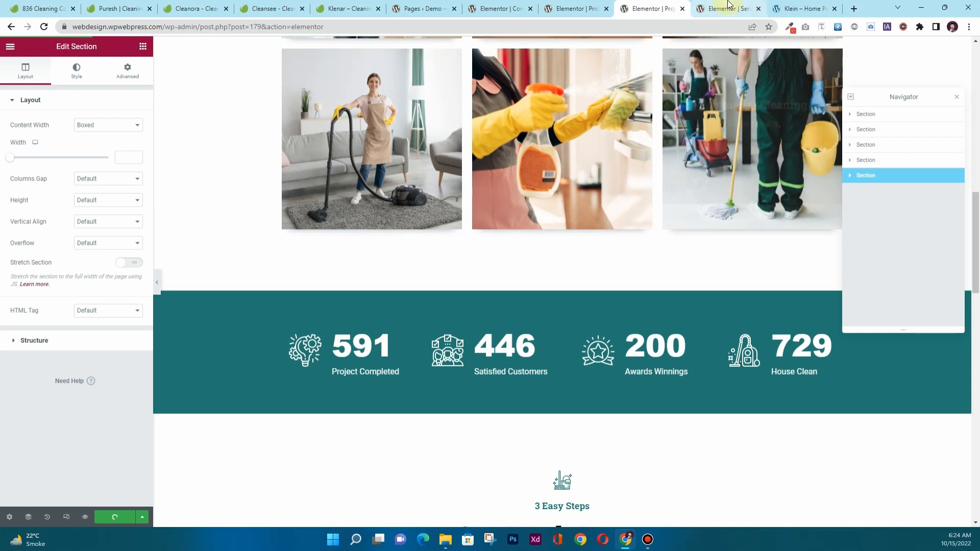
scroll(422, 332, "down", 7)
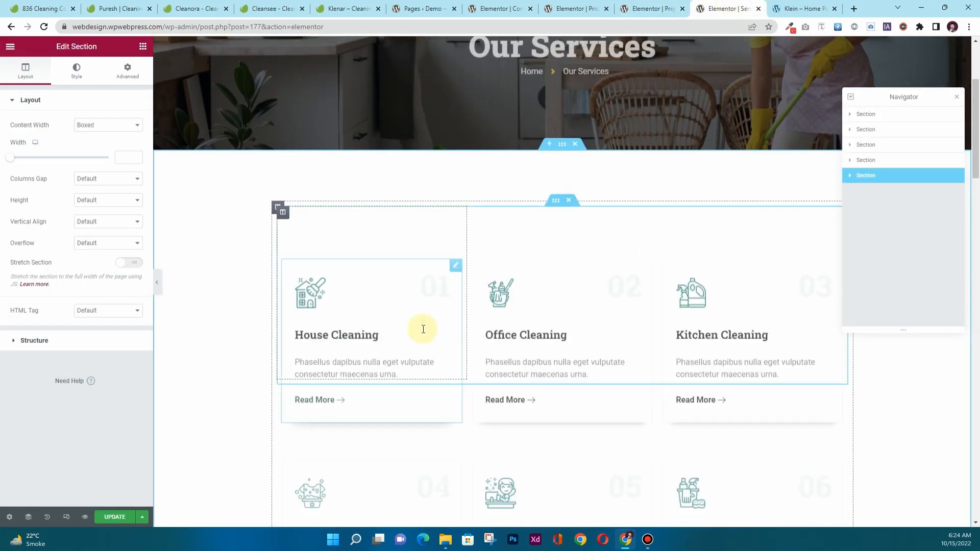
left_click(114, 516)
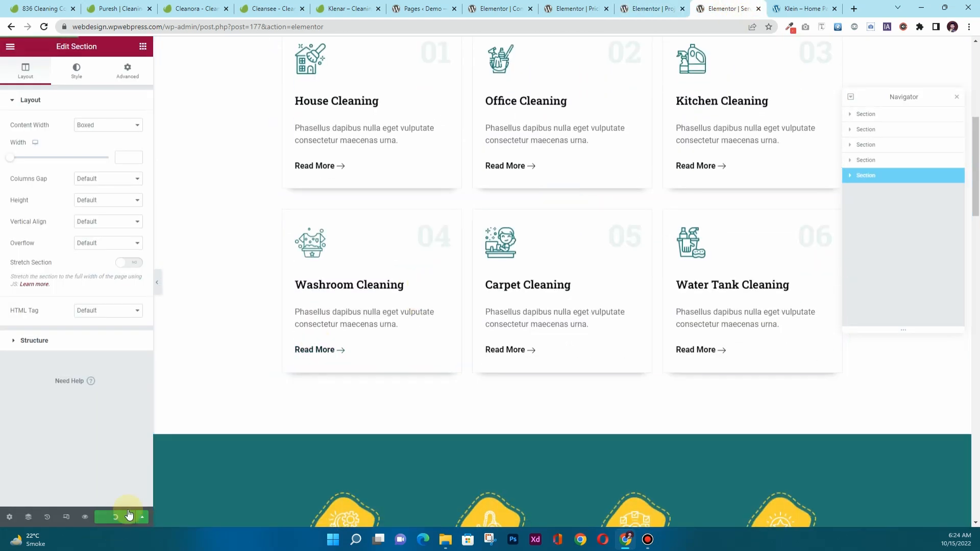
scroll(250, 355, "down", 5)
scroll(250, 355, "down", 5)
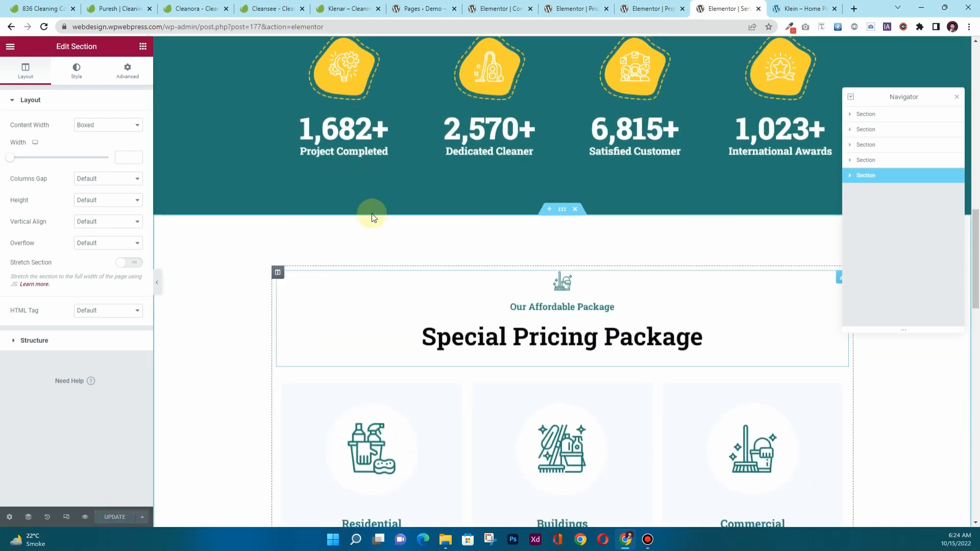
Close the Contact, Pricing, Projects and Services editor tabs to return to the Pages list.
left_click(507, 10)
left_click(531, 9)
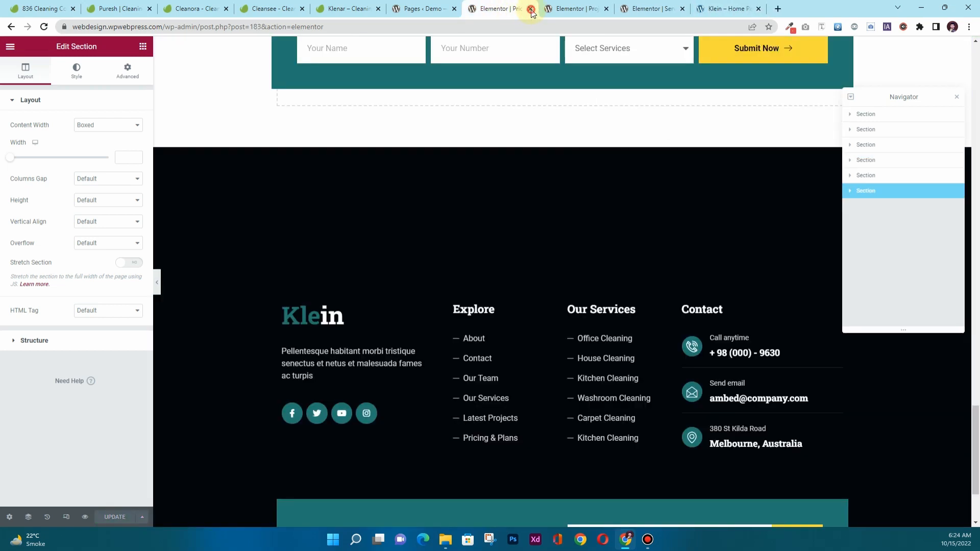
left_click(530, 8)
left_click(530, 9)
left_click(530, 9)
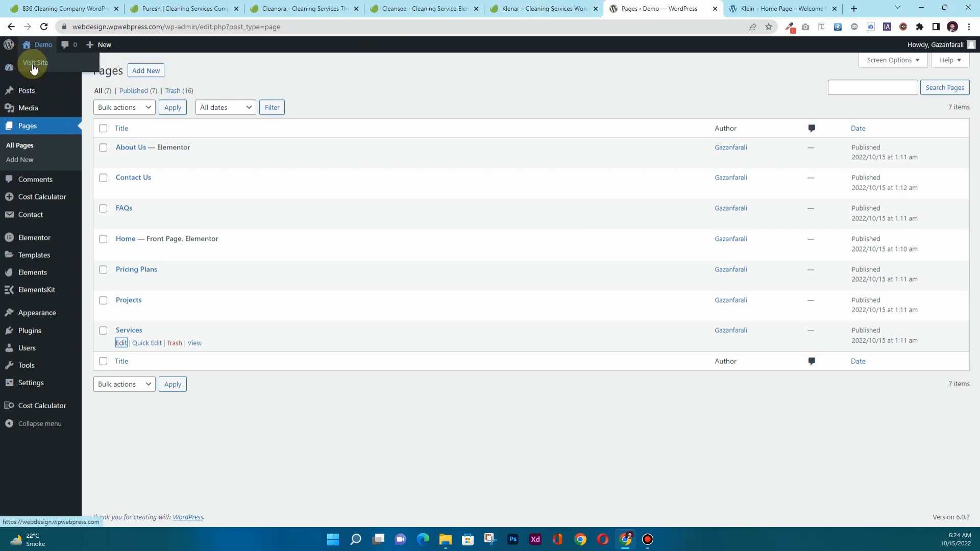
Open the live Klein site in a new tab and scroll through the homepage.
middle_click(33, 66)
left_click(663, 10)
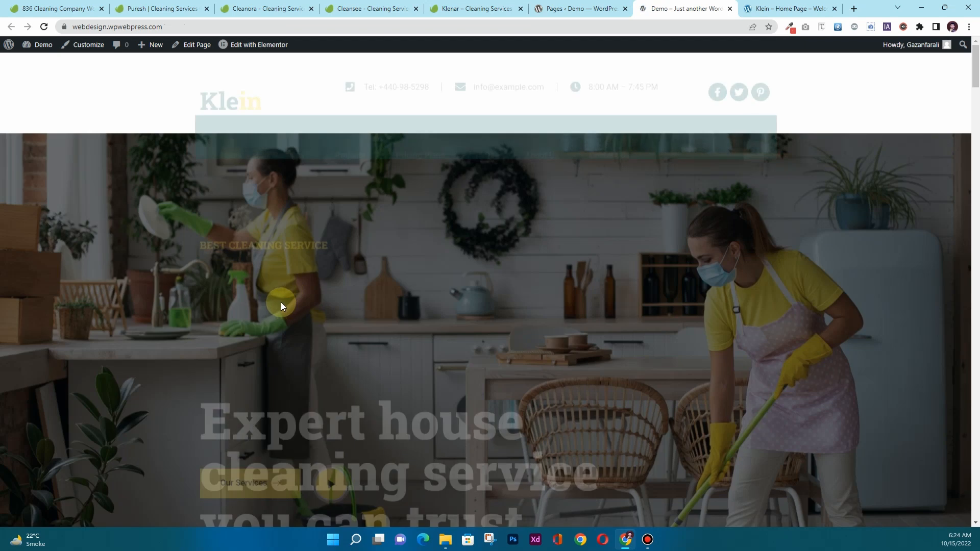
scroll(278, 284, "down", 2)
scroll(278, 283, "down", 15)
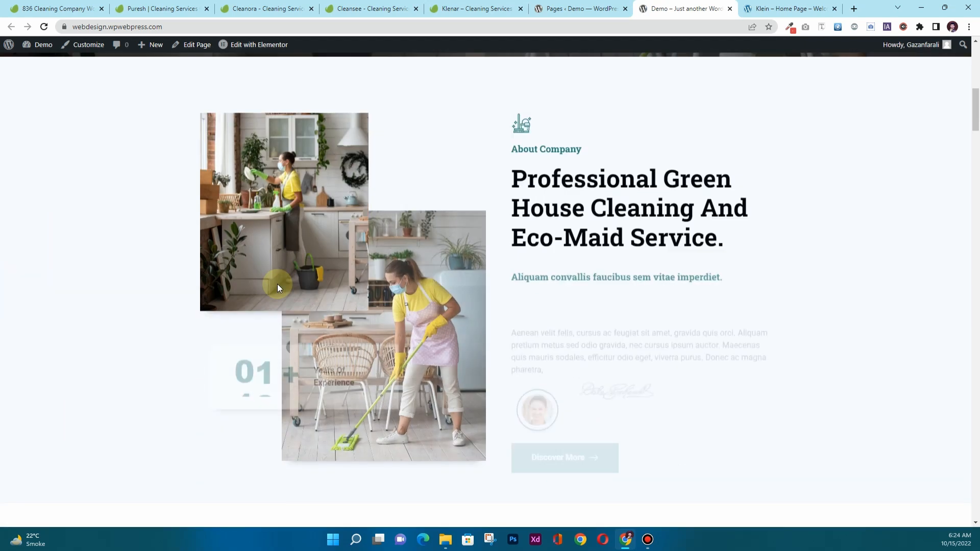
scroll(278, 286, "down", 15)
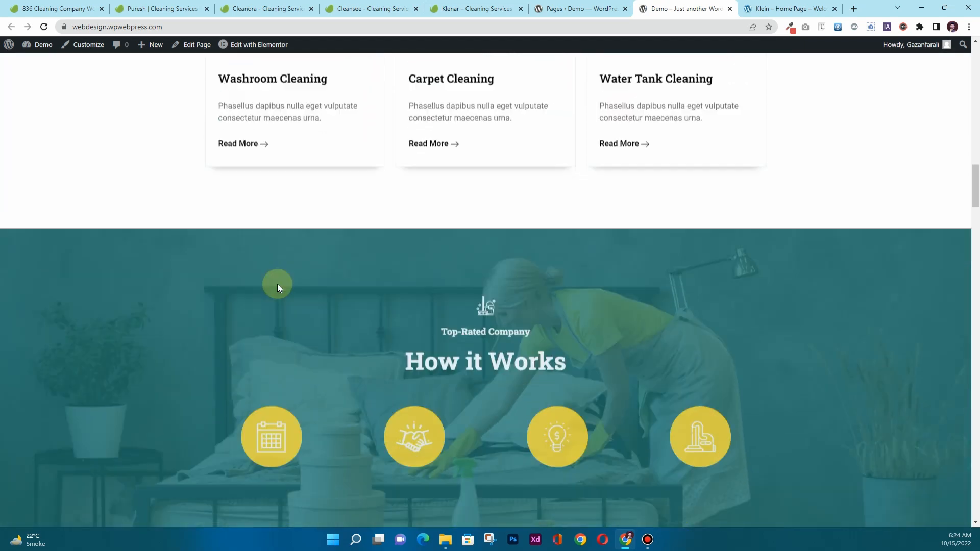
scroll(278, 287, "down", 15)
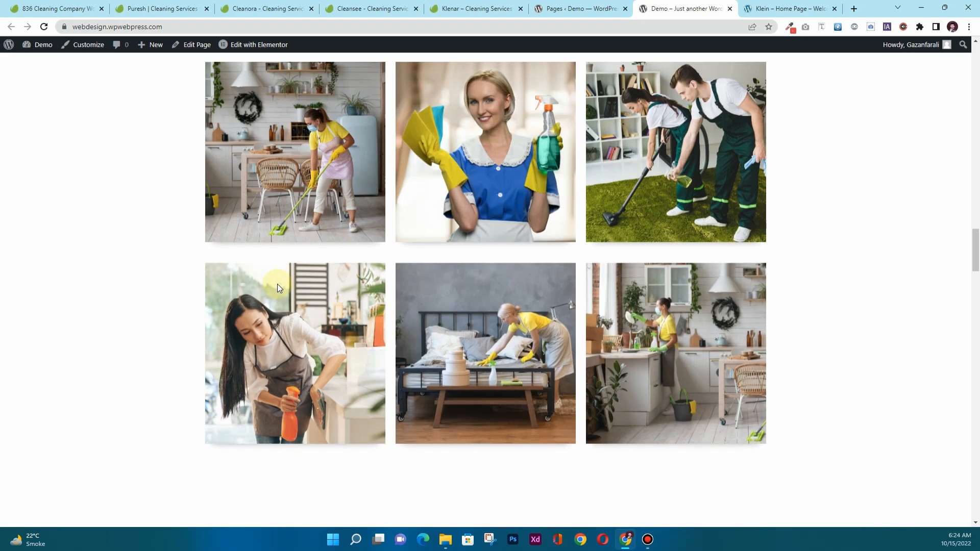
scroll(277, 287, "down", 15)
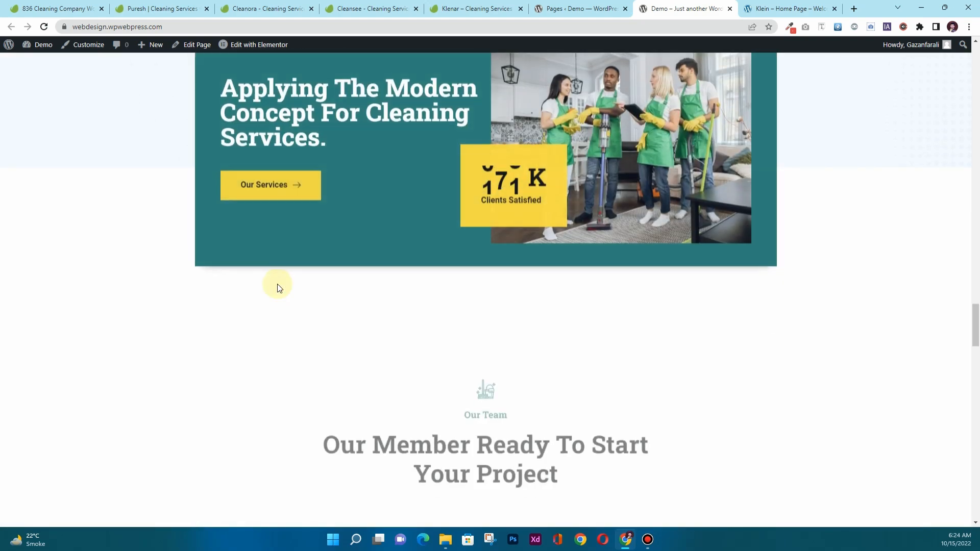
scroll(277, 283, "down", 15)
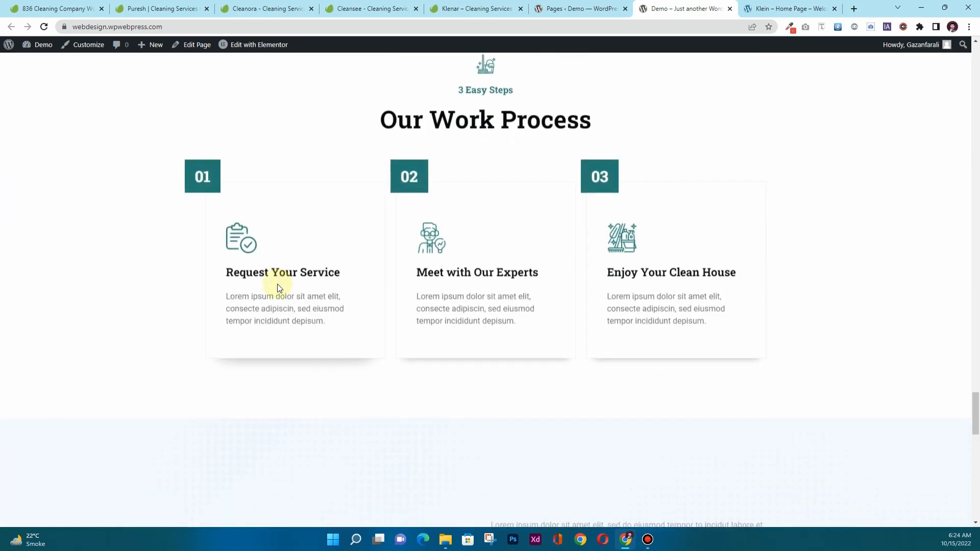
scroll(278, 284, "down", 5)
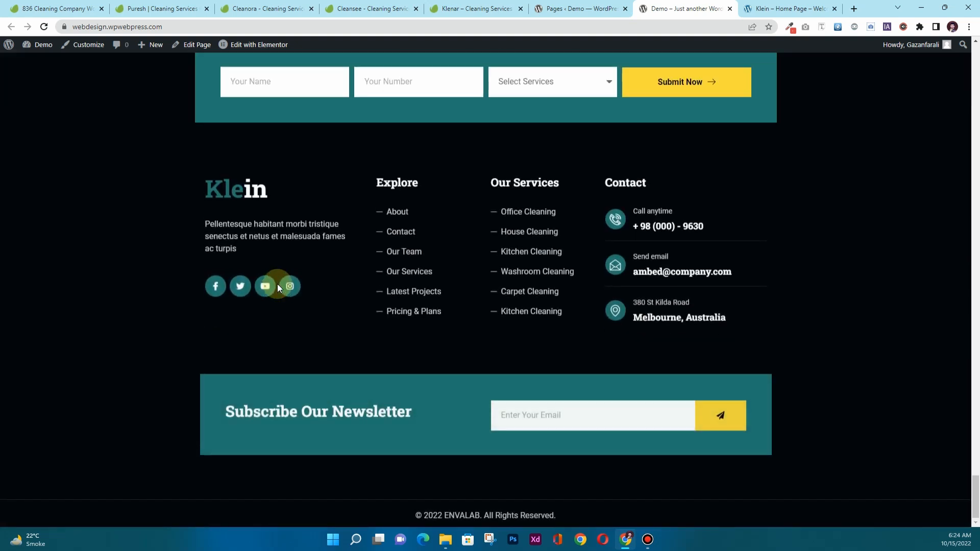
scroll(277, 284, "up", 15)
scroll(277, 287, "up", 20)
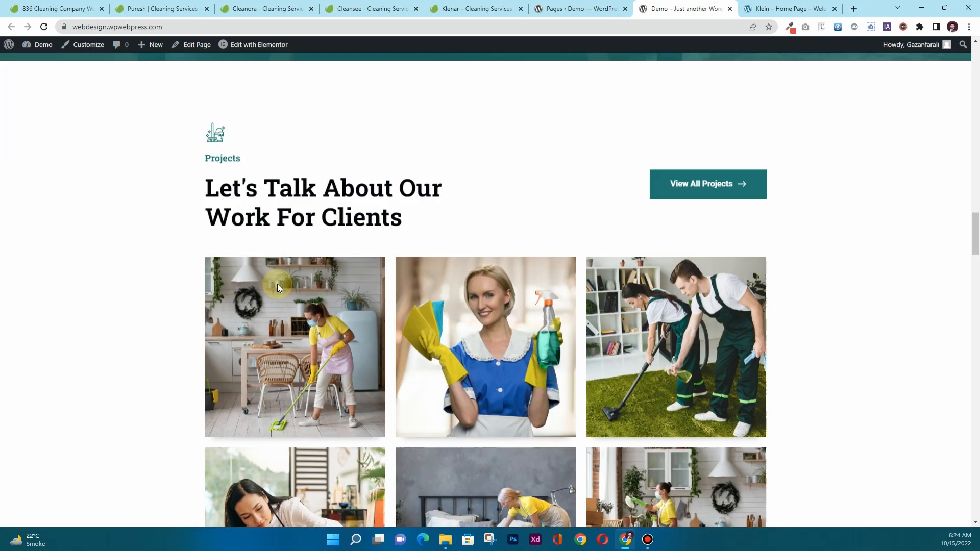
scroll(277, 284, "up", 10)
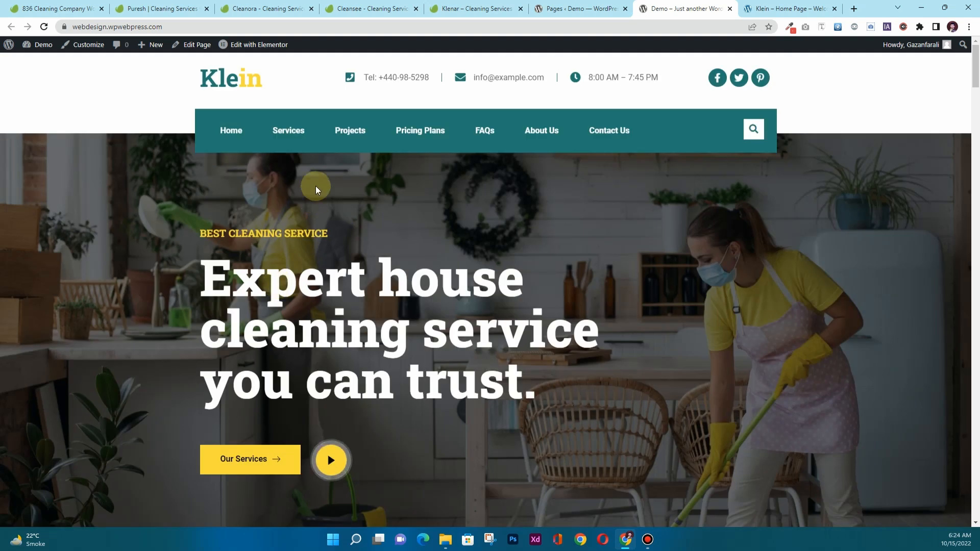
Open the live Services page, reload it and scroll through its content.
left_click(280, 133)
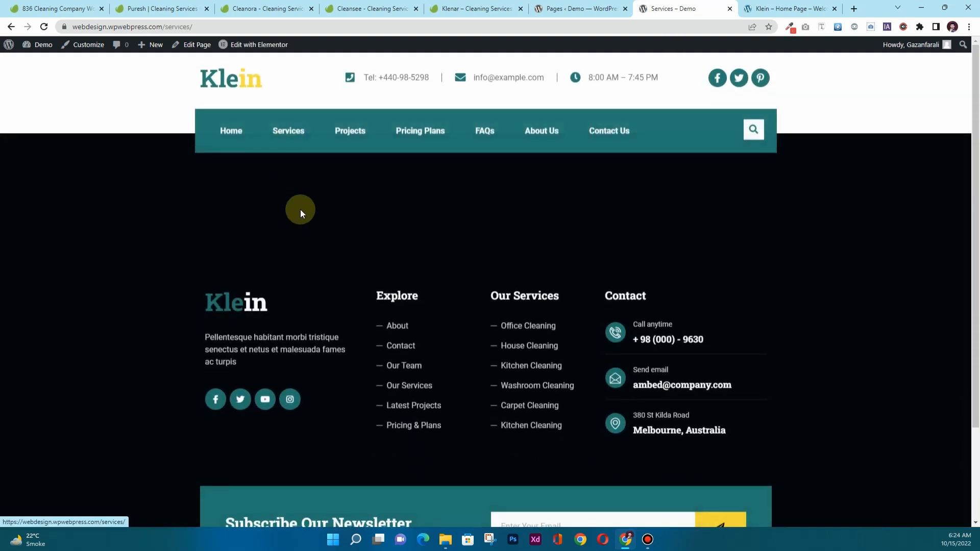
left_click(42, 27)
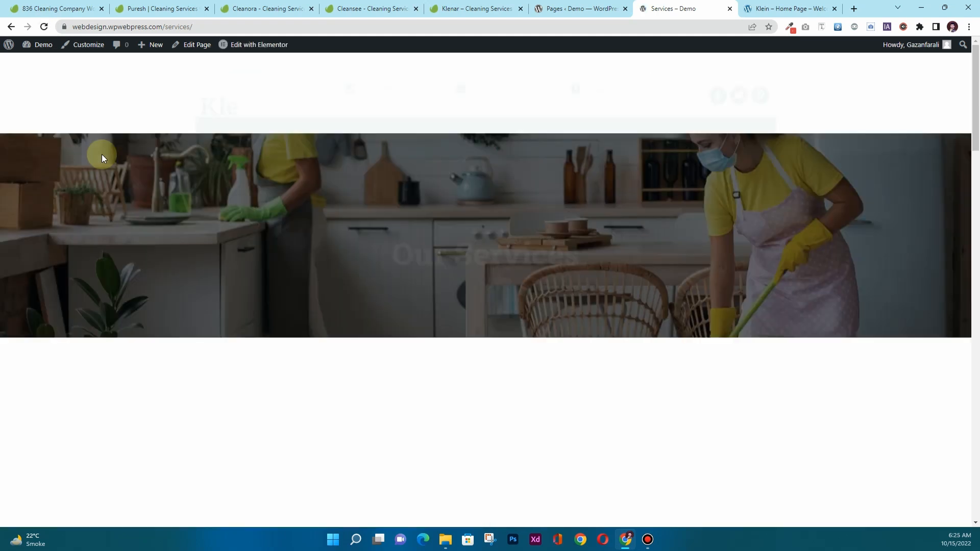
scroll(255, 289, "down", 15)
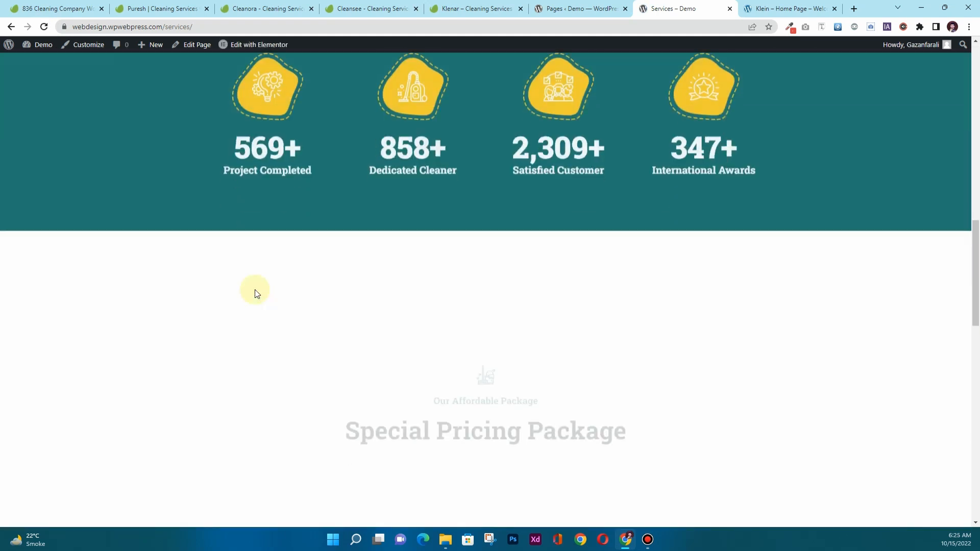
scroll(255, 289, "down", 20)
scroll(255, 289, "up", 15)
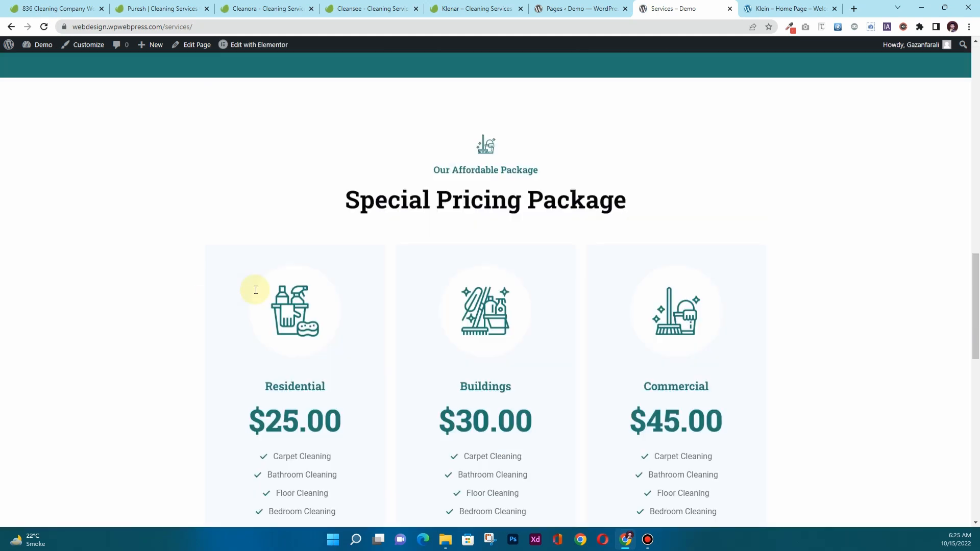
scroll(255, 290, "up", 15)
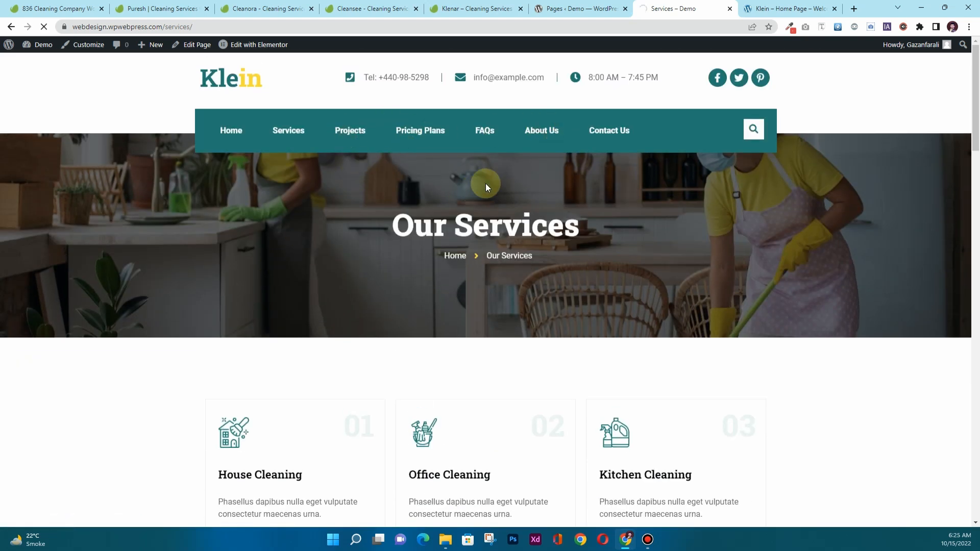
scroll(387, 277, "down", 20)
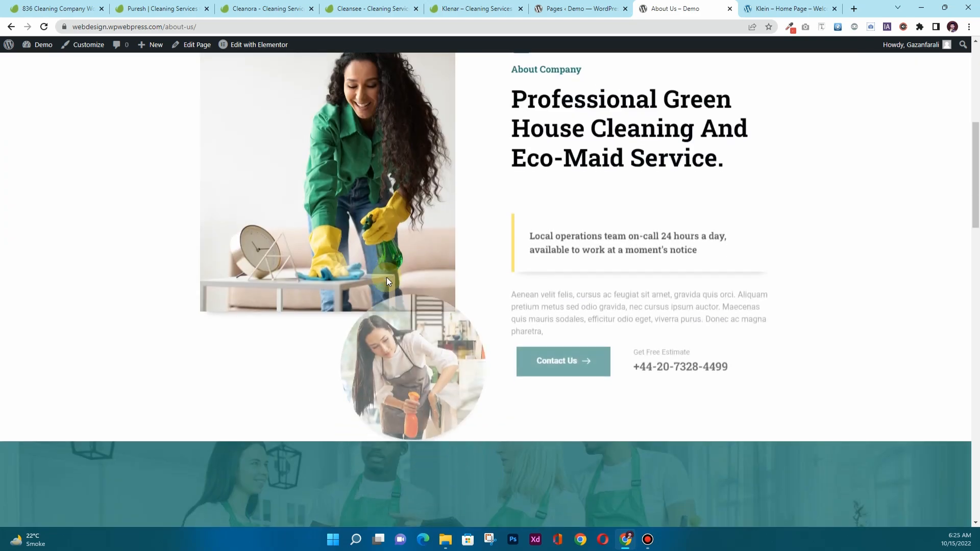
scroll(385, 277, "down", 2)
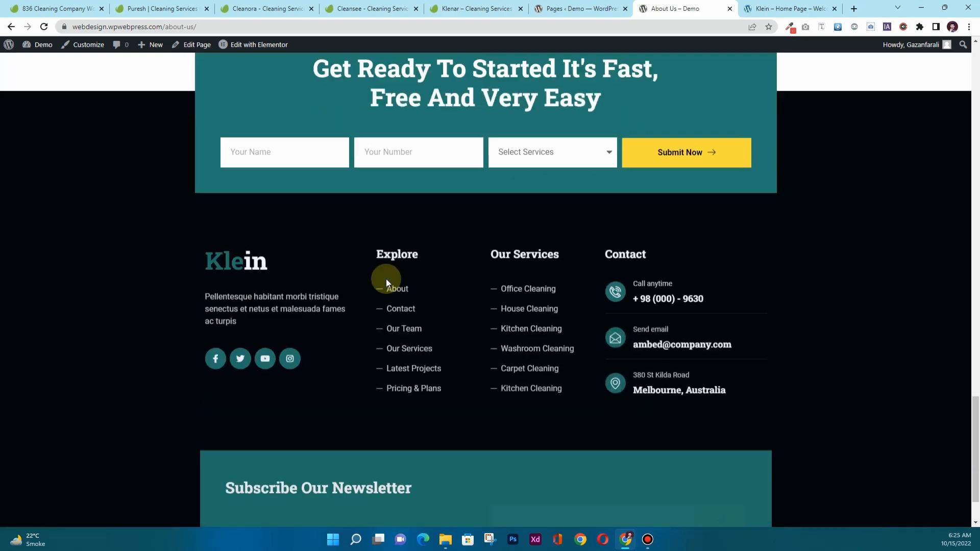
scroll(386, 278, "up", 20)
scroll(386, 279, "up", 8)
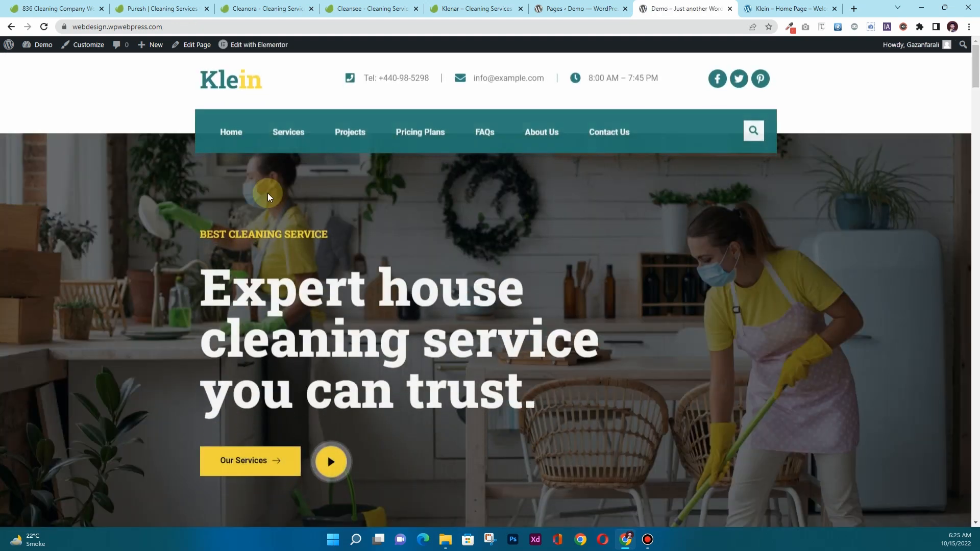
Create and publish a new 'Blog' page using the Elementor Full Width template.
left_click(582, 9)
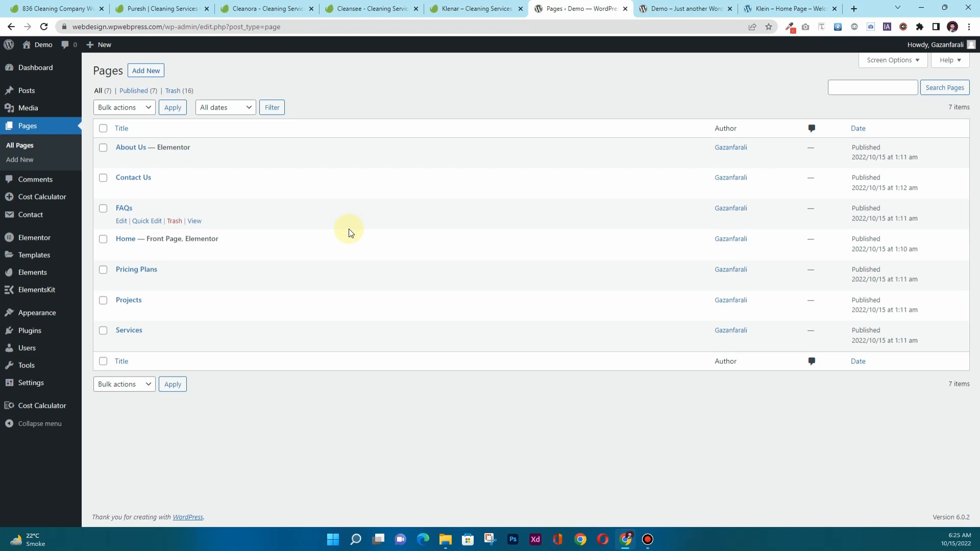
left_click(151, 75)
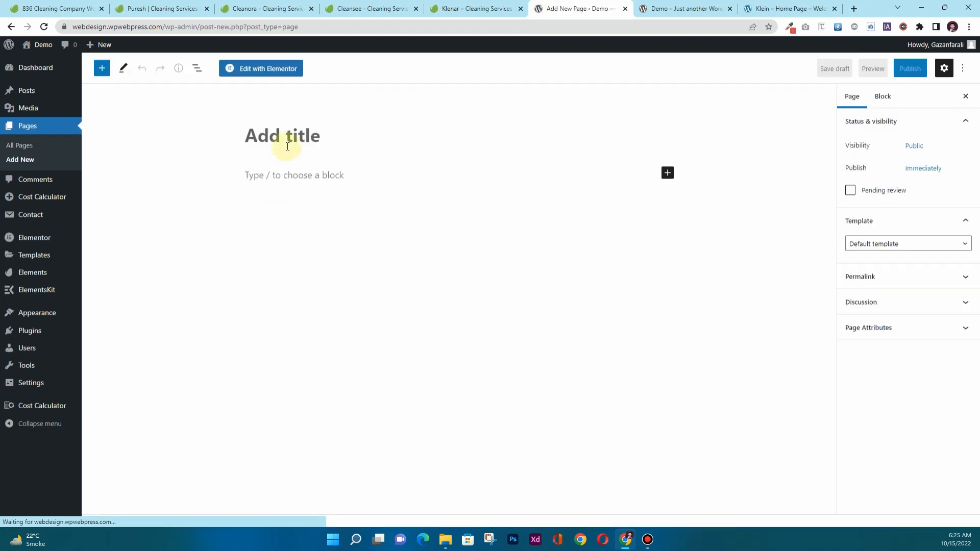
left_click(288, 142)
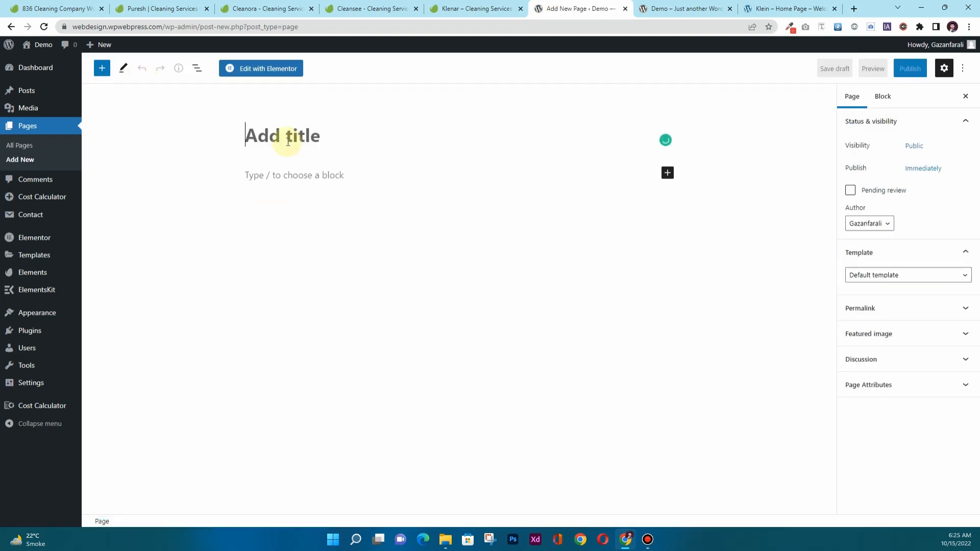
type("Blog")
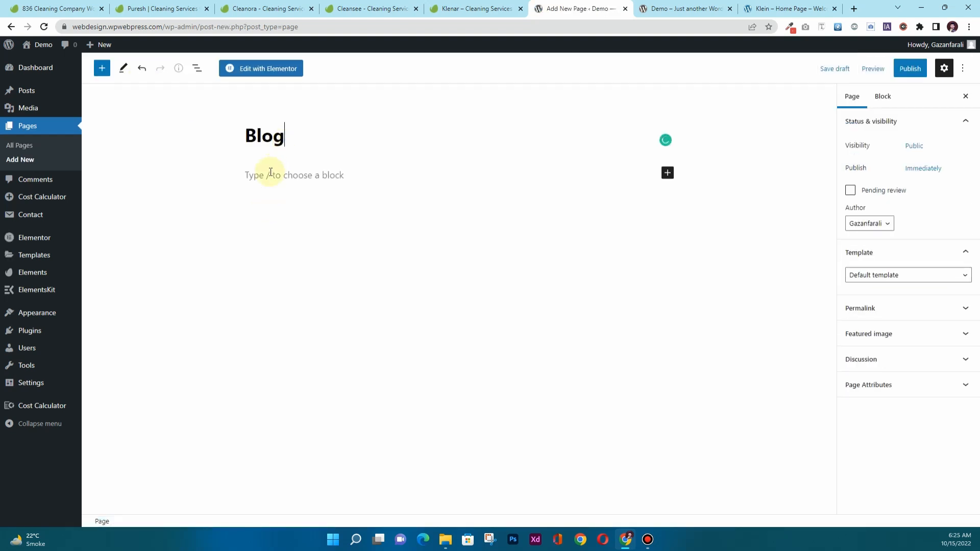
left_click(886, 278)
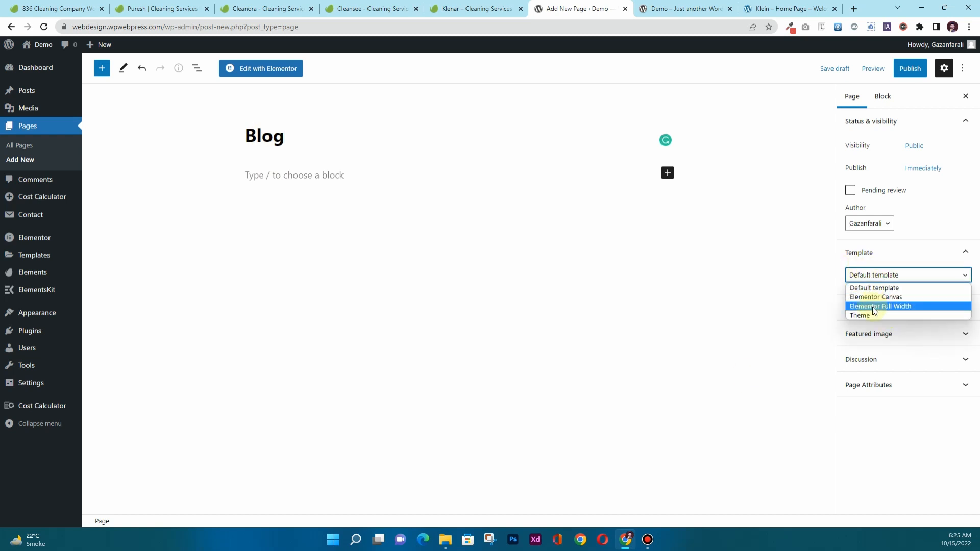
left_click(875, 307)
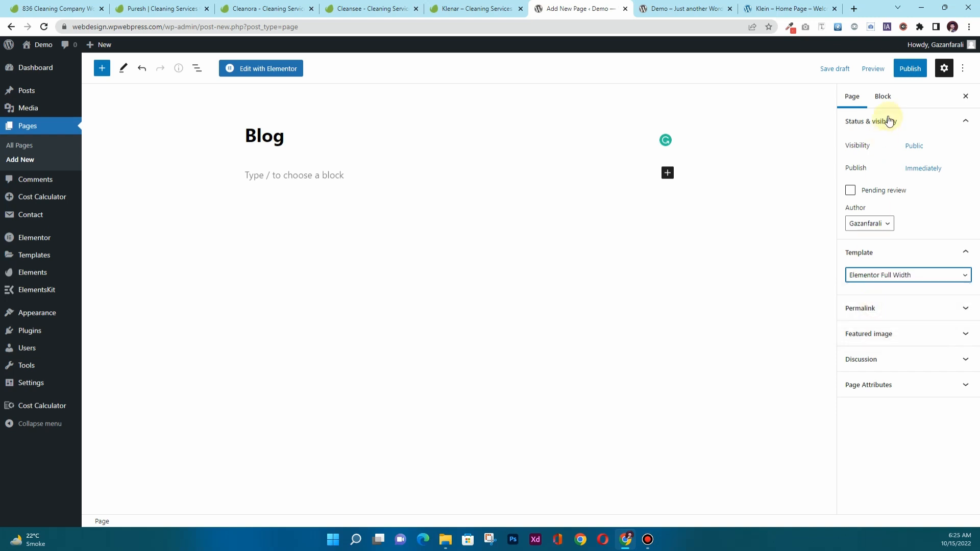
left_click(911, 74)
left_click(878, 72)
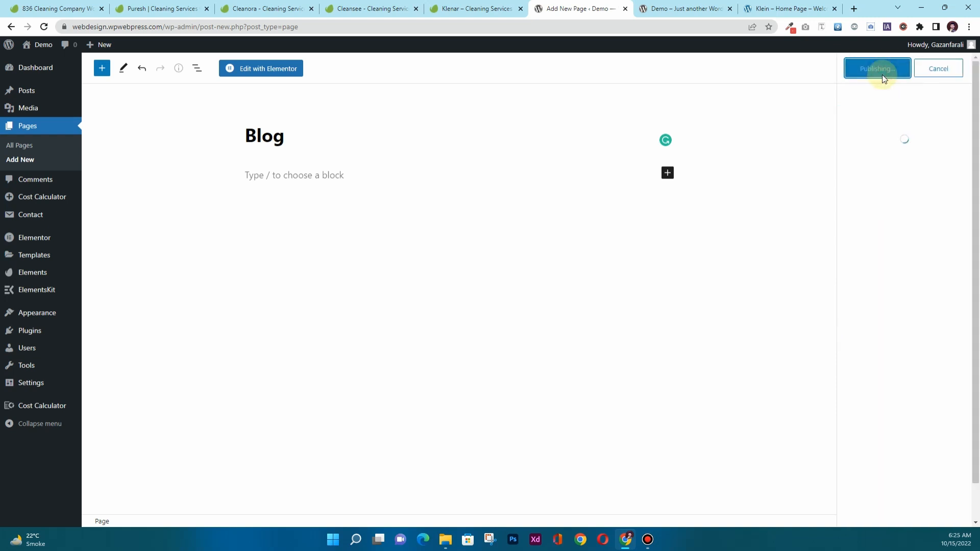
Open the Blog page in Elementor and browse the Klein kit's Blog, Blog Details and 404 templates.
left_click(272, 70)
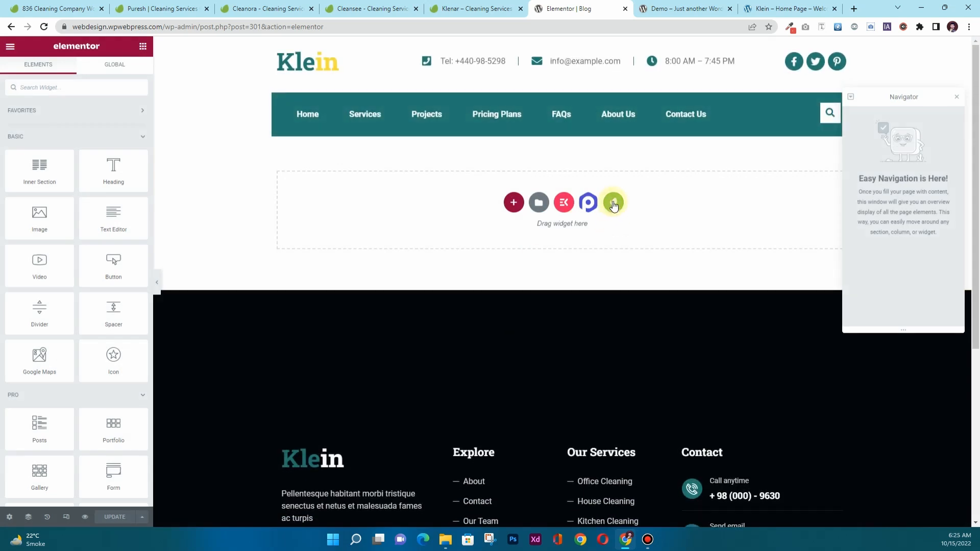
left_click(613, 203)
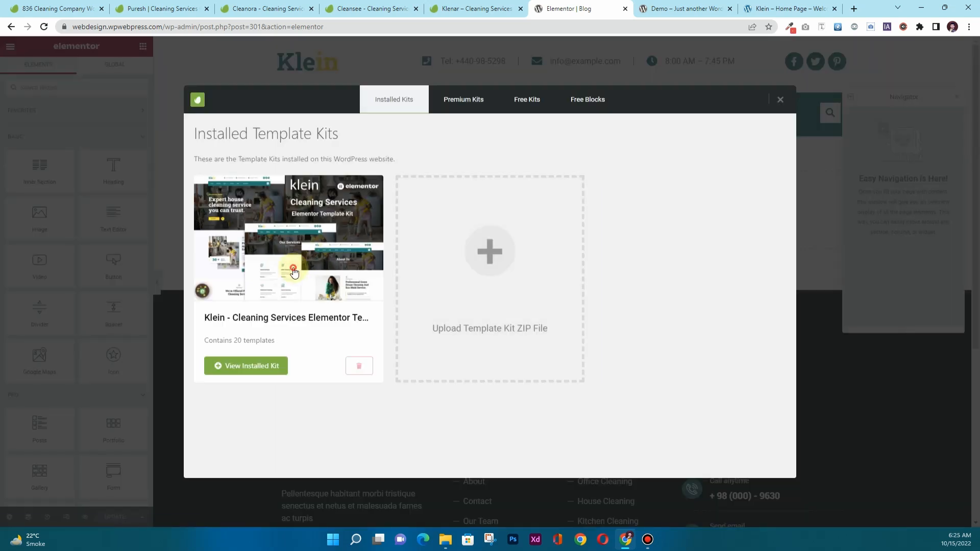
left_click(327, 266)
scroll(454, 248, "down", 5)
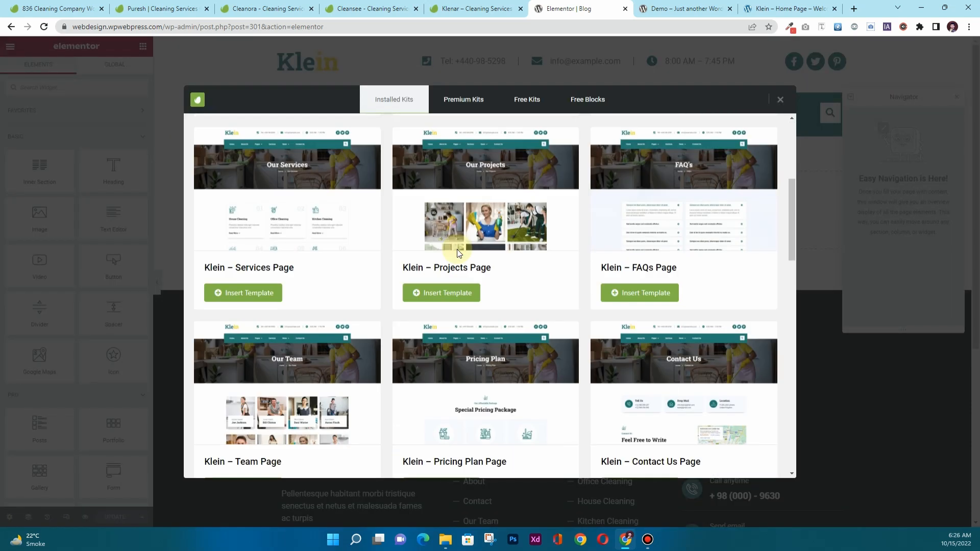
scroll(475, 285, "down", 5)
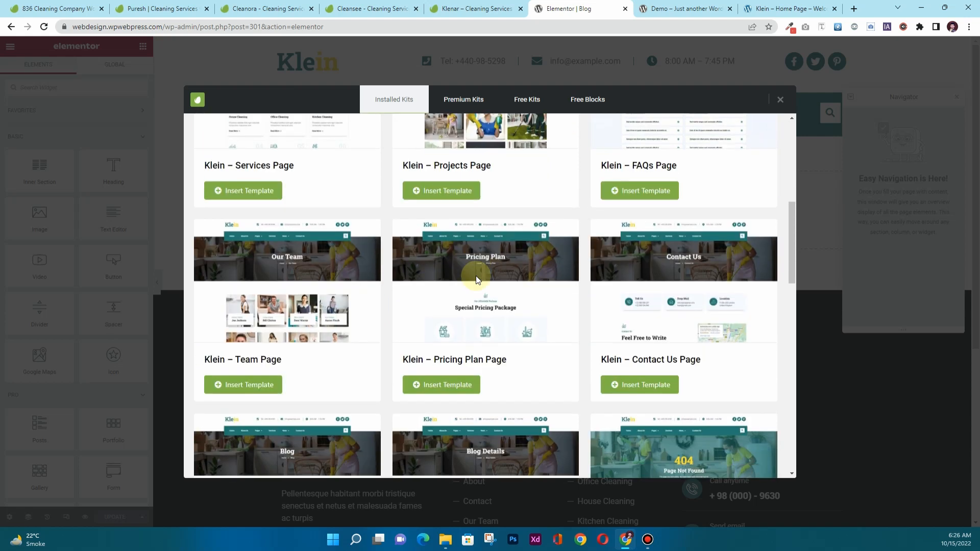
scroll(291, 346, "down", 1)
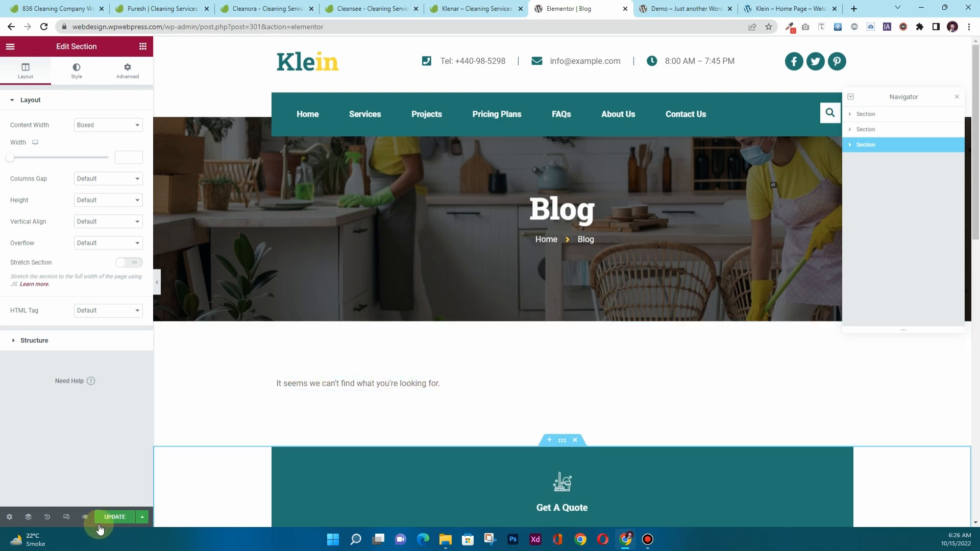
scroll(291, 394, "down", 6)
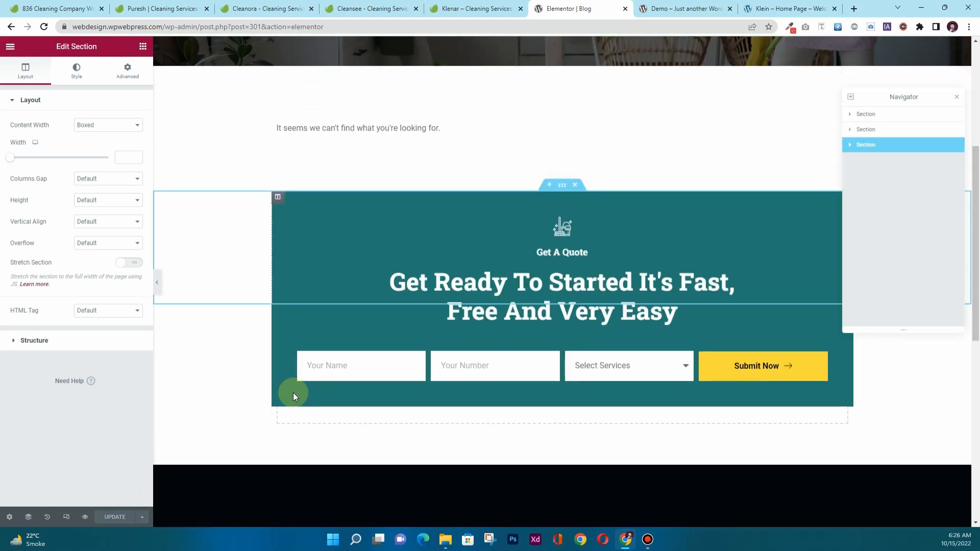
scroll(293, 393, "up", 4)
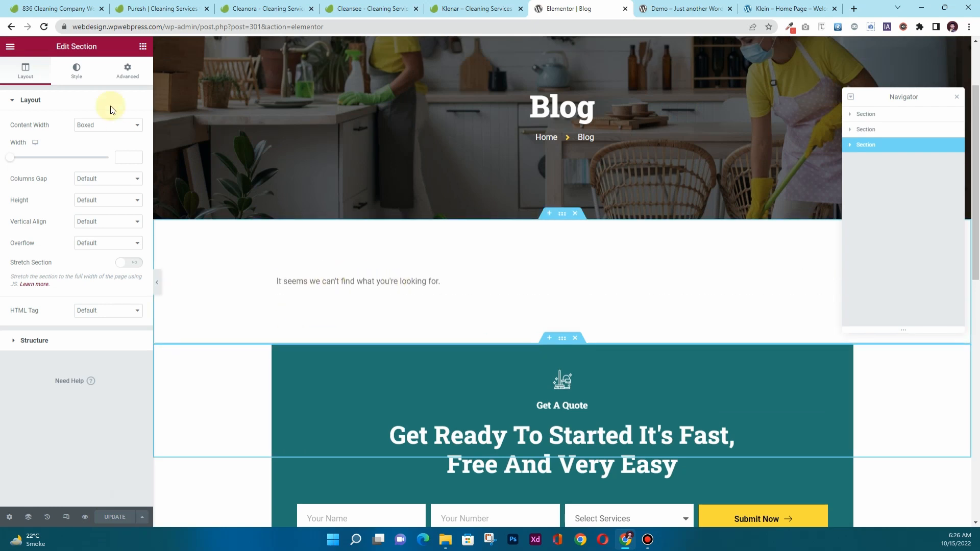
left_click(10, 49)
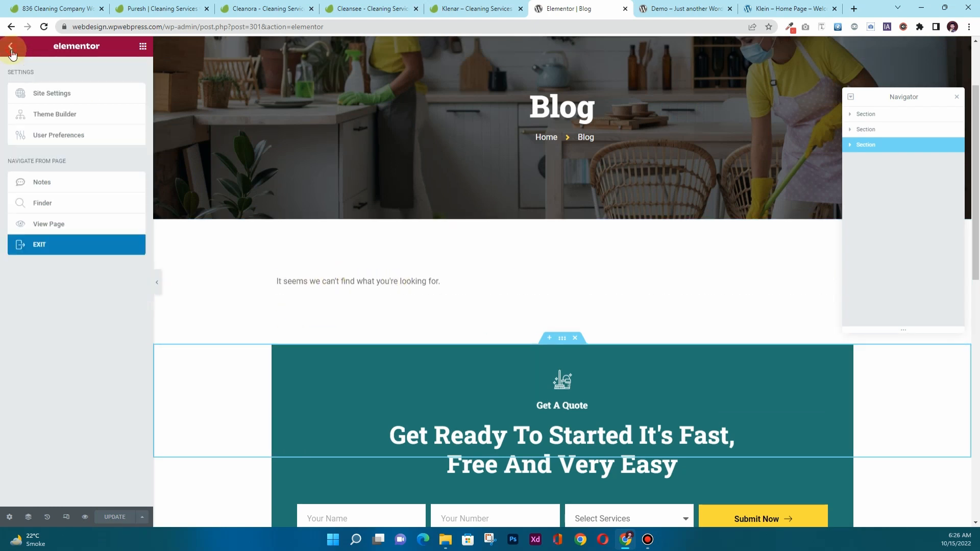
Leave Elementor and open the News blog page on the original Klein demo site.
left_click(48, 243)
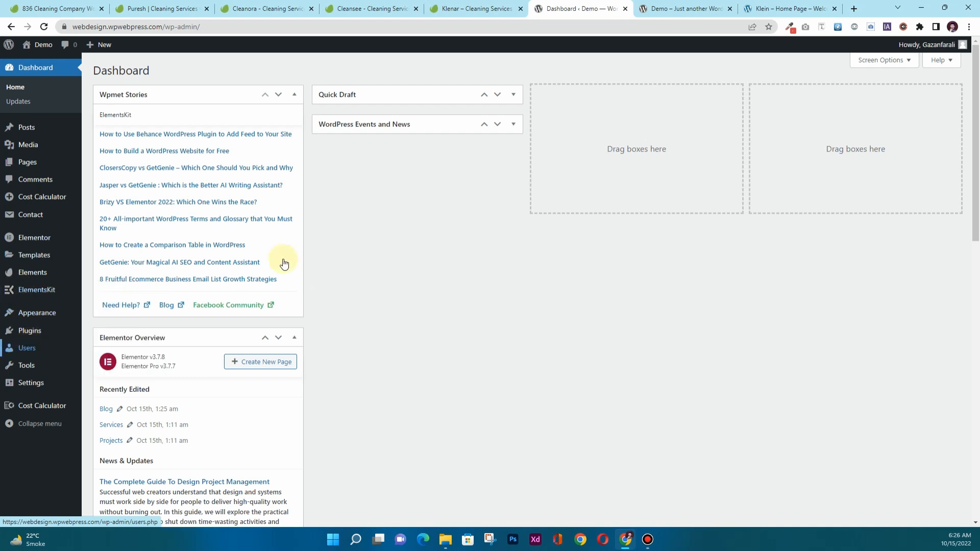
left_click(683, 8)
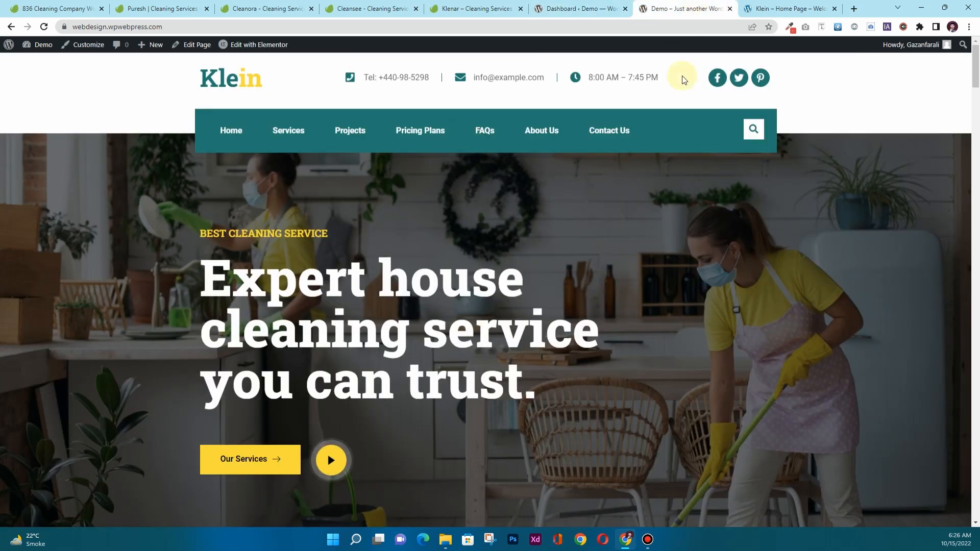
left_click(788, 9)
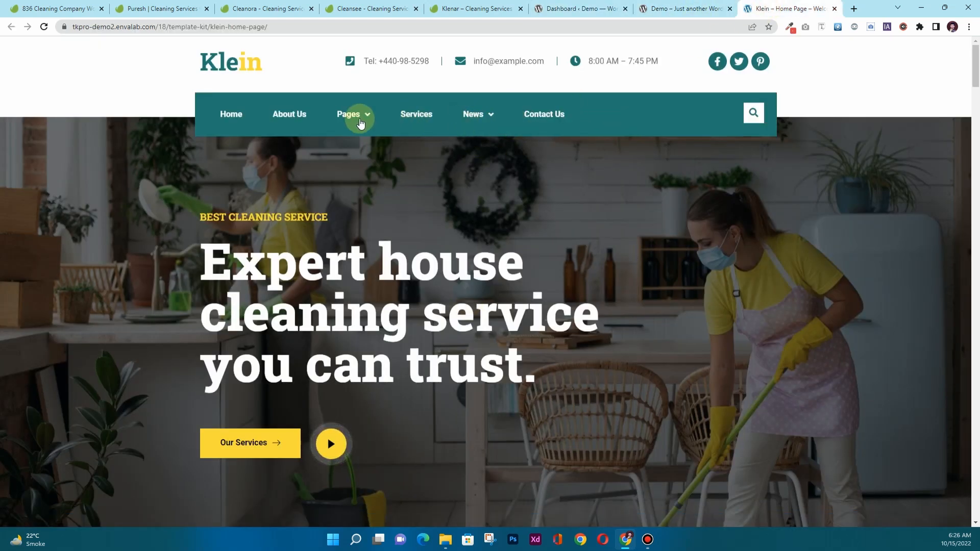
left_click(361, 123)
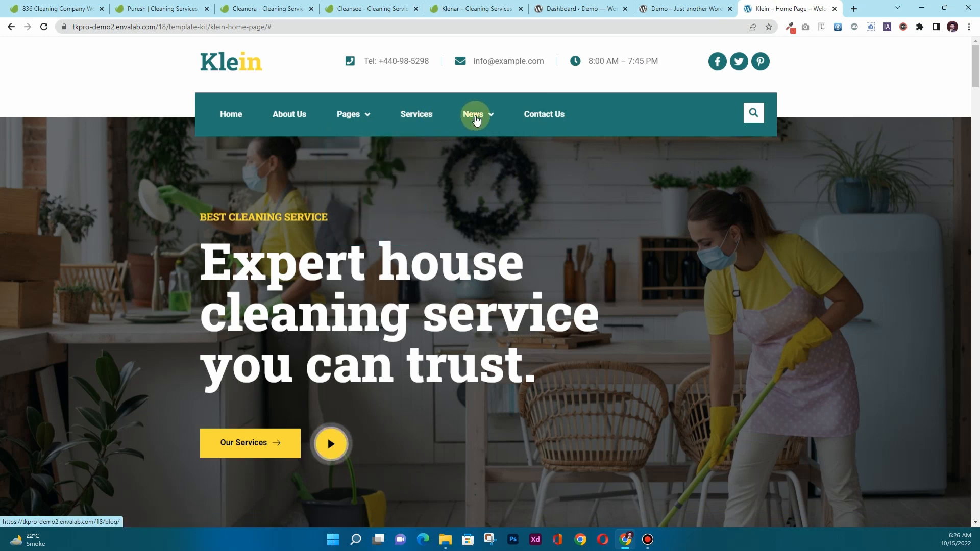
left_click(475, 118)
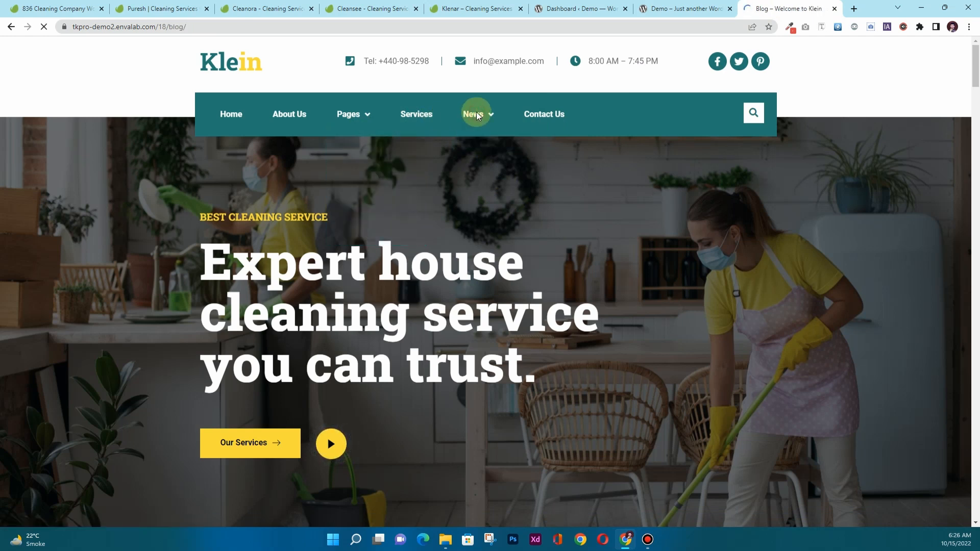
Open three sample demo blog posts in new tabs and select the first post's title.
scroll(336, 263, "down", 7)
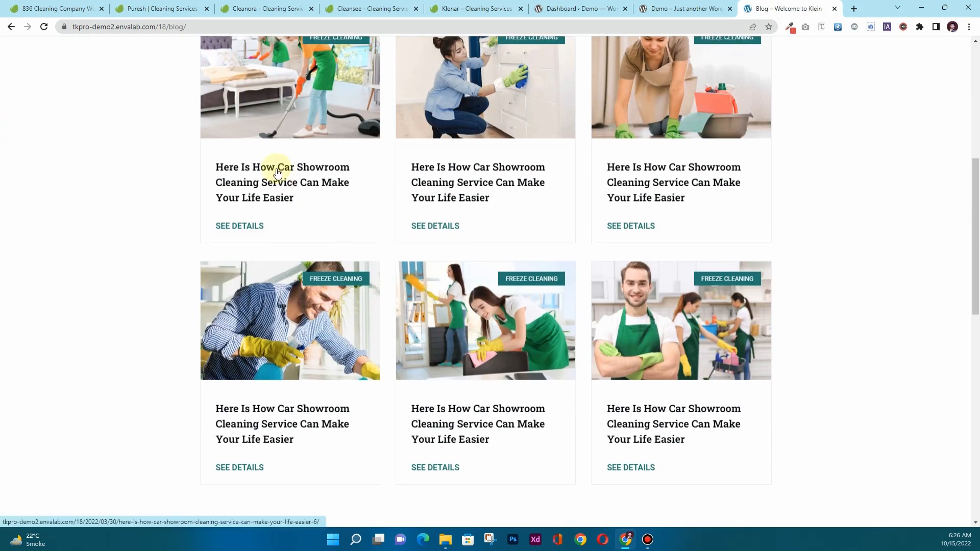
left_click(269, 169, "ctrl")
left_click(475, 162, "ctrl")
left_click(644, 164, "ctrl")
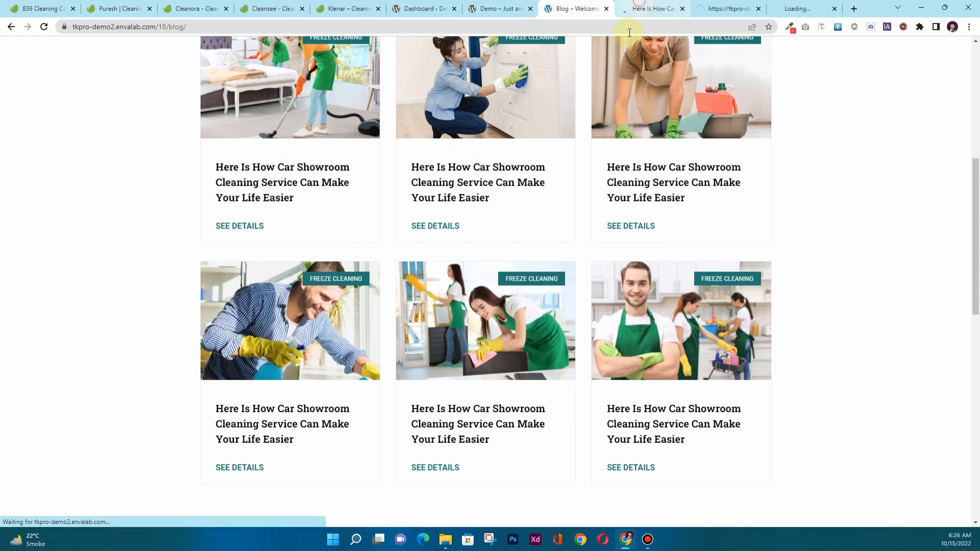
key("ctrl+Tab")
scroll(308, 213, "down", 2)
scroll(307, 213, "down", 4)
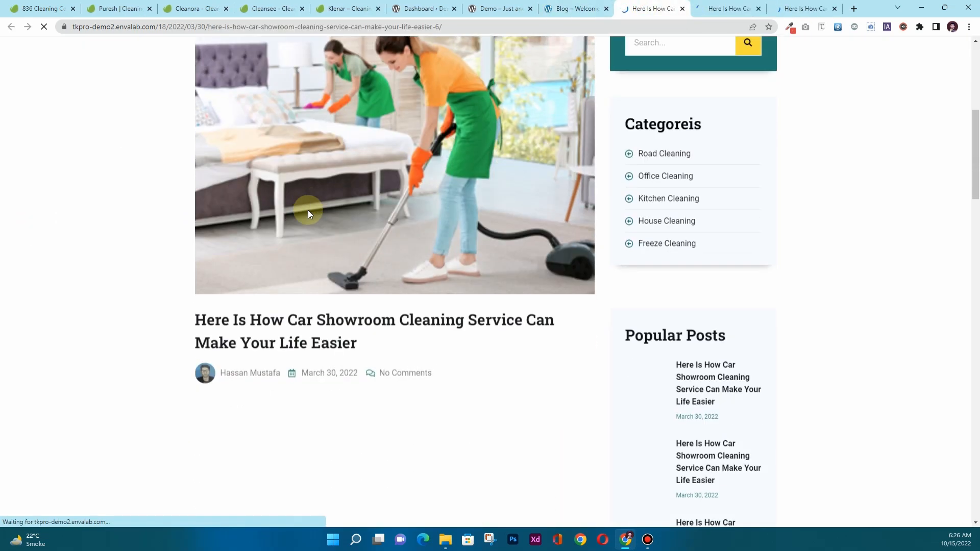
left_click_drag(195, 265, 274, 290)
key("ctrl+c")
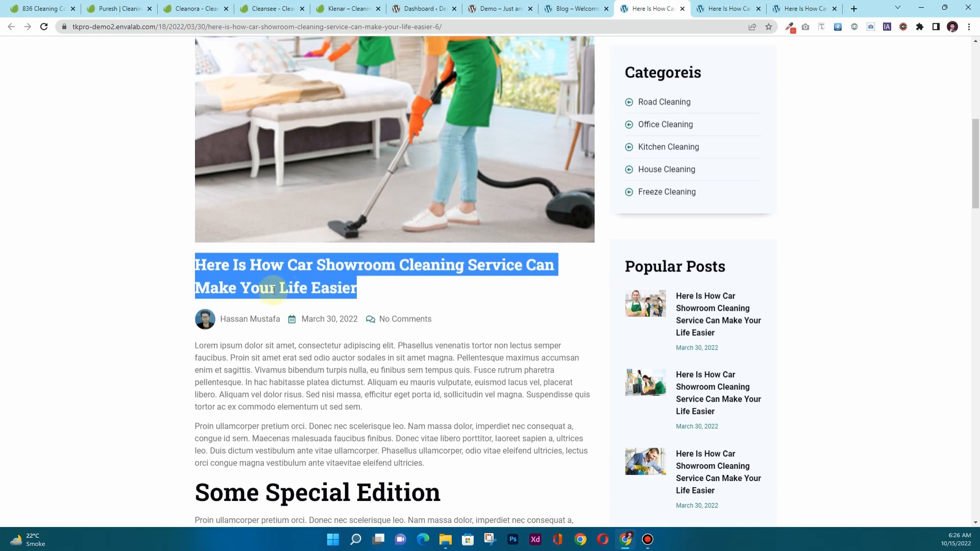
Select all eight existing posts in the Posts list and bulk-move them to Trash.
left_click(500, 9)
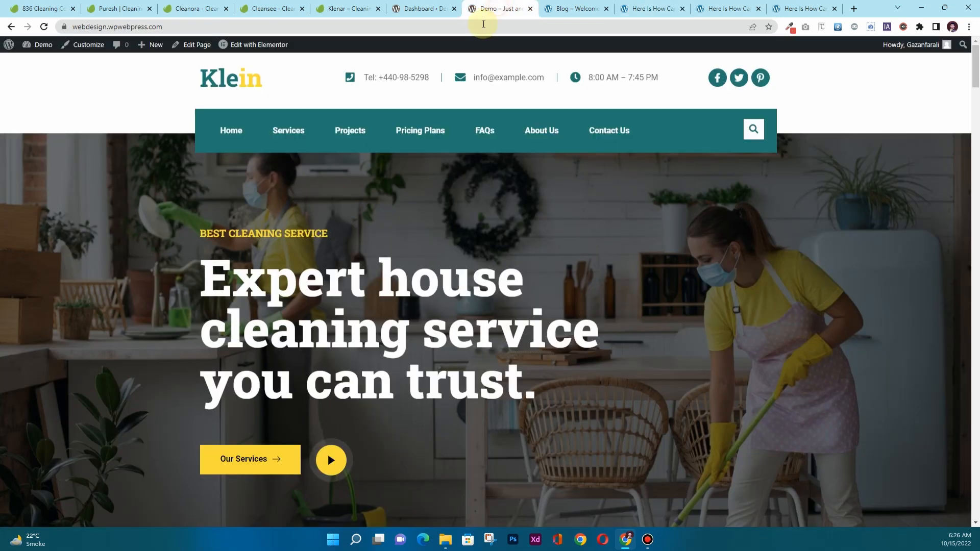
left_click(417, 9)
mouse_move(31, 134)
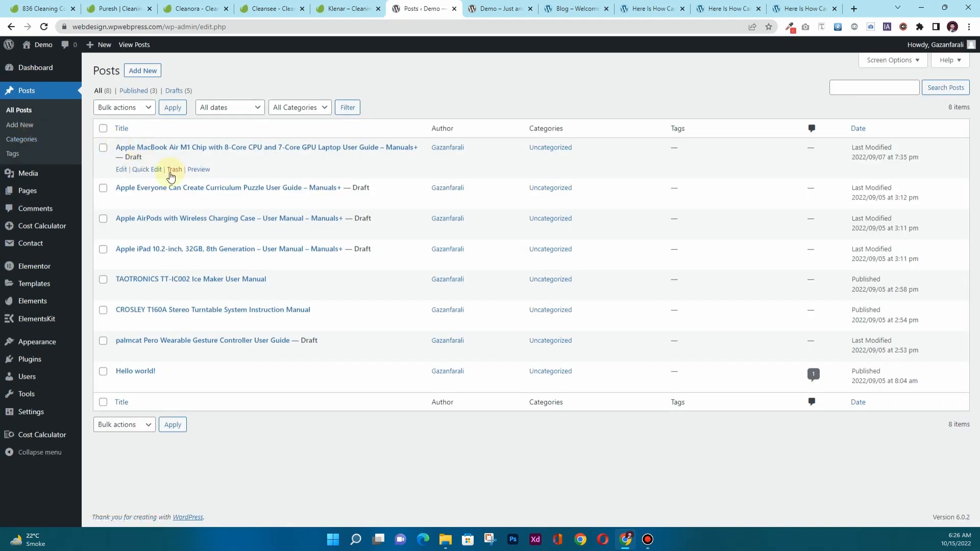
left_click(103, 128)
left_click(124, 108)
left_click(115, 137)
left_click(173, 107)
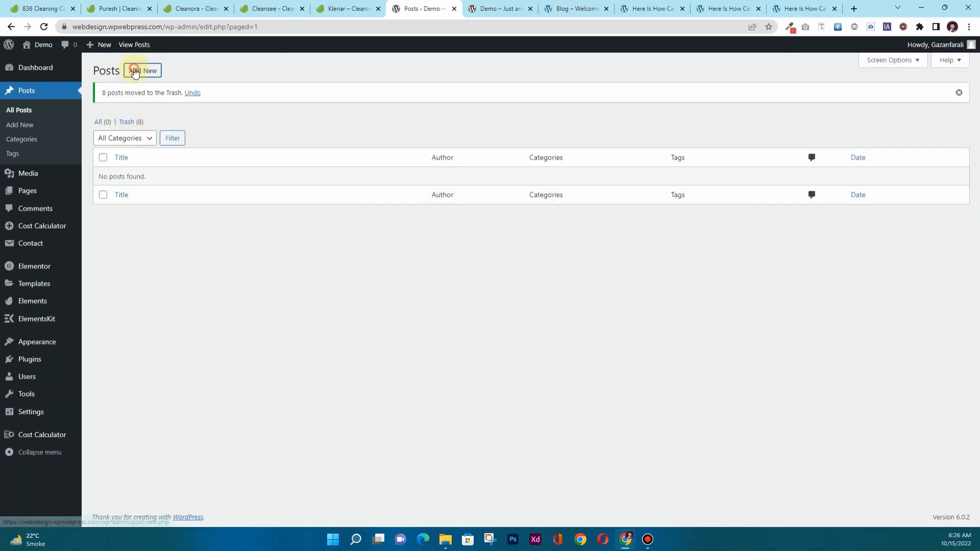
Create a new post and paste in the sample post's title and body text.
left_click(136, 70)
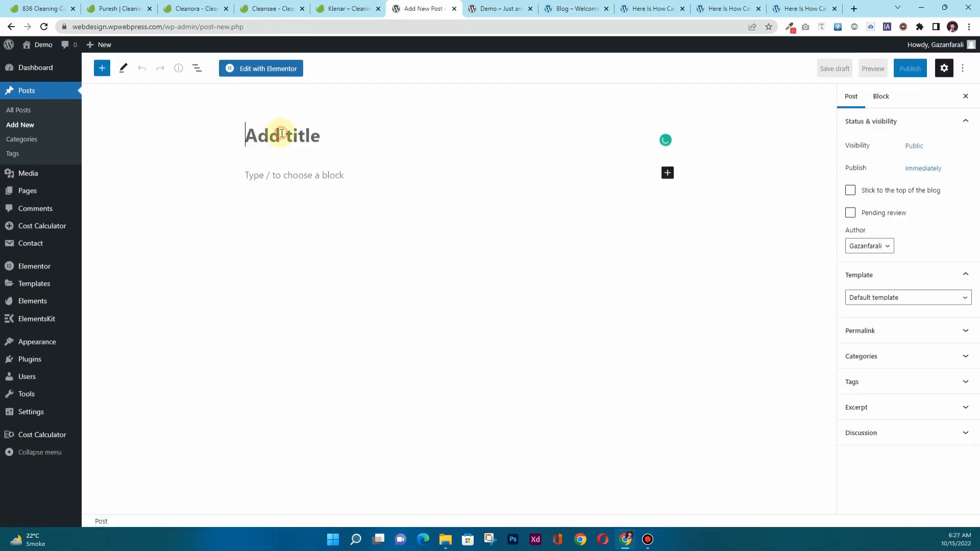
key("ctrl+v")
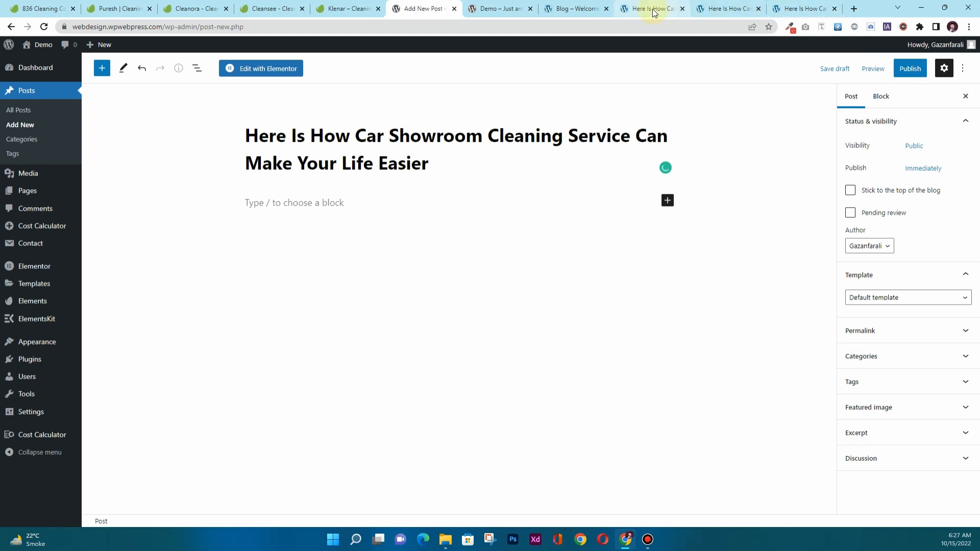
left_click_drag(652, 8, 505, 11)
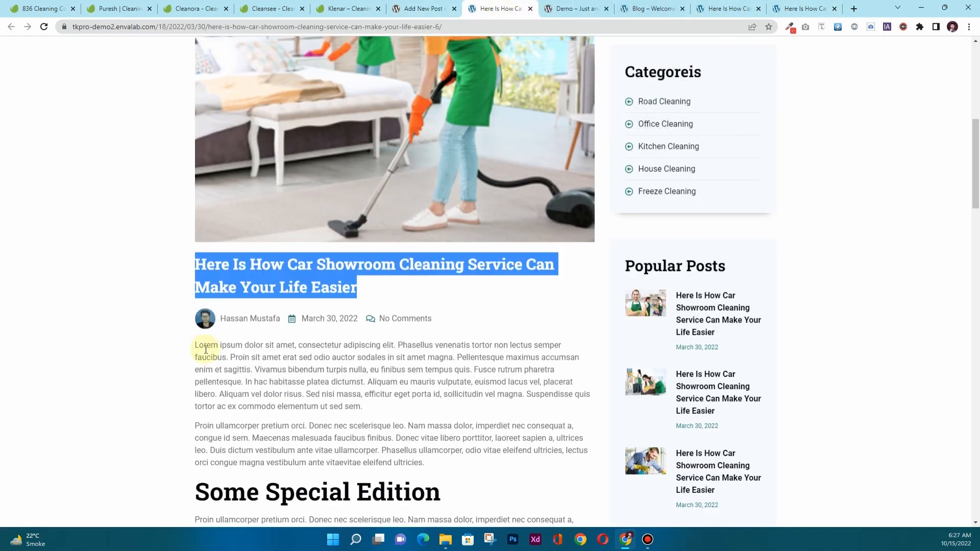
scroll(203, 344, "down", 2)
left_click_drag(195, 242, 573, 322)
key("ctrl+c")
scroll(274, 423, "down", 6)
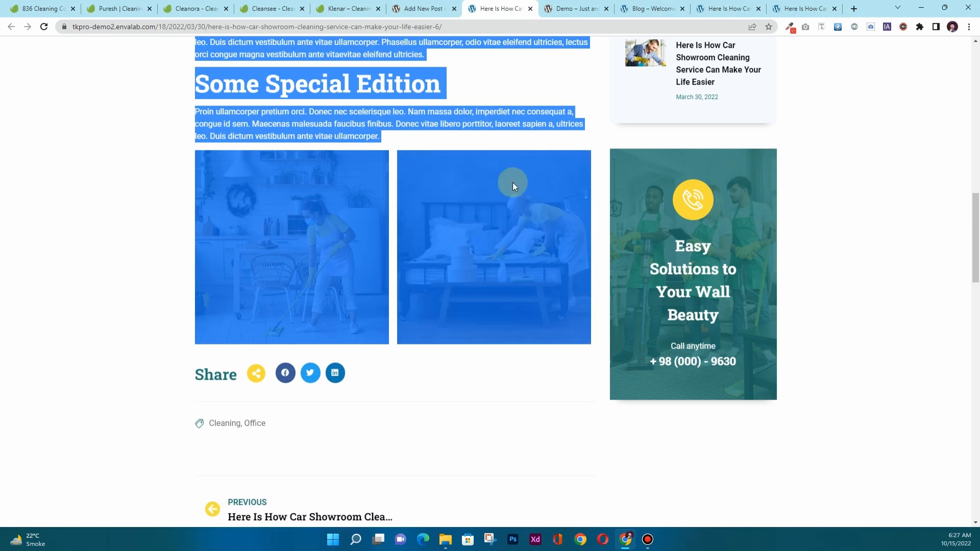
left_click(428, 10)
key("ctrl+v")
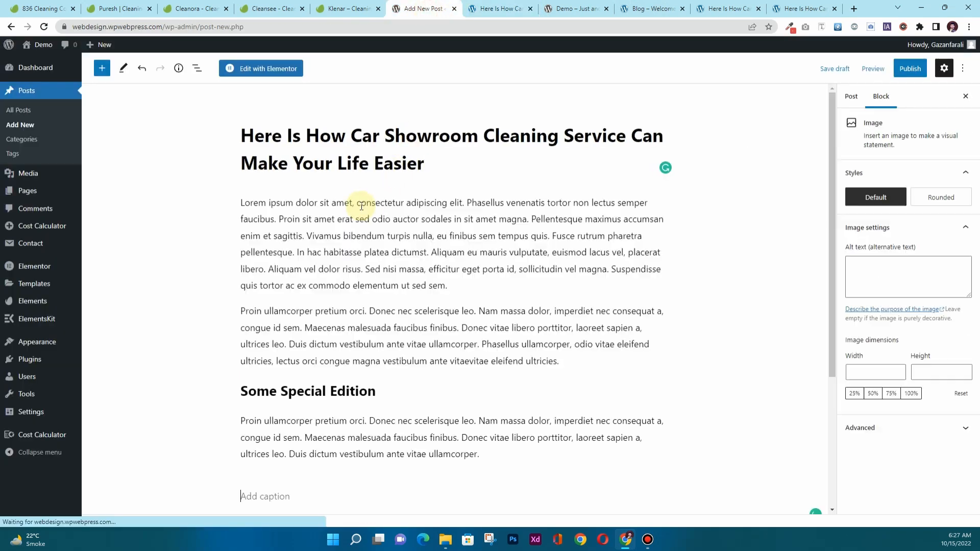
Save the sample post's main photo to the computer.
left_click(479, 10)
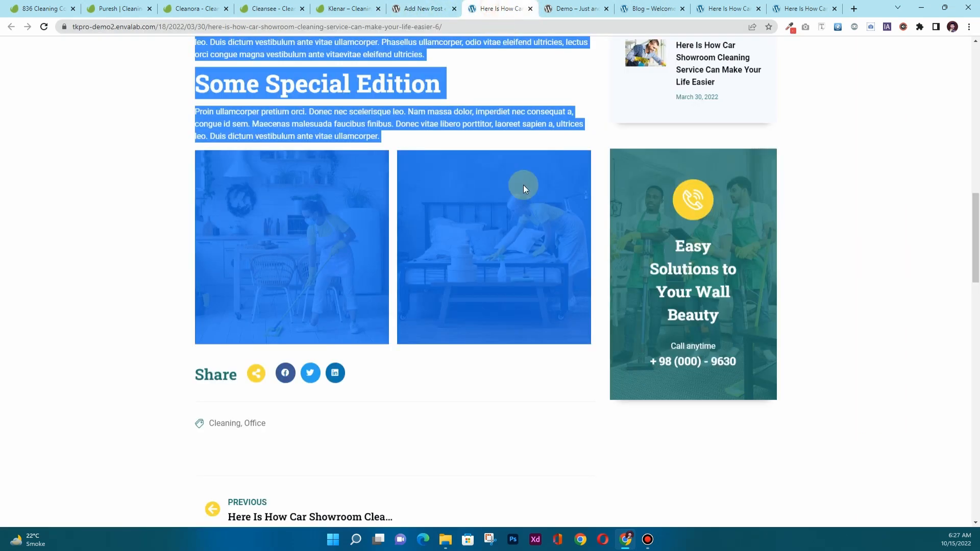
scroll(522, 185, "up", 8)
left_click(84, 228)
right_click(383, 99)
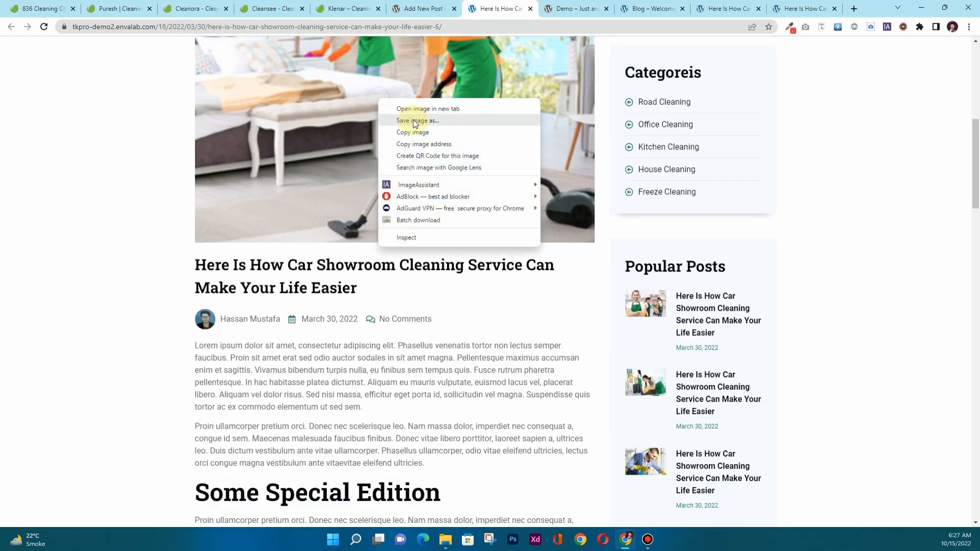
left_click(414, 120)
left_click(403, 289)
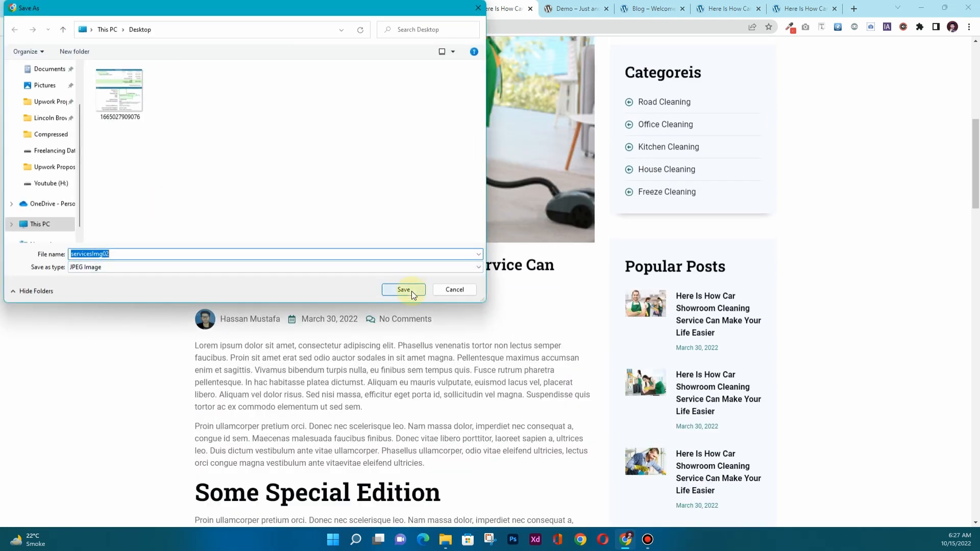
Upload servicesImg02.jpg as the post's featured image and publish the post.
left_click(424, 9)
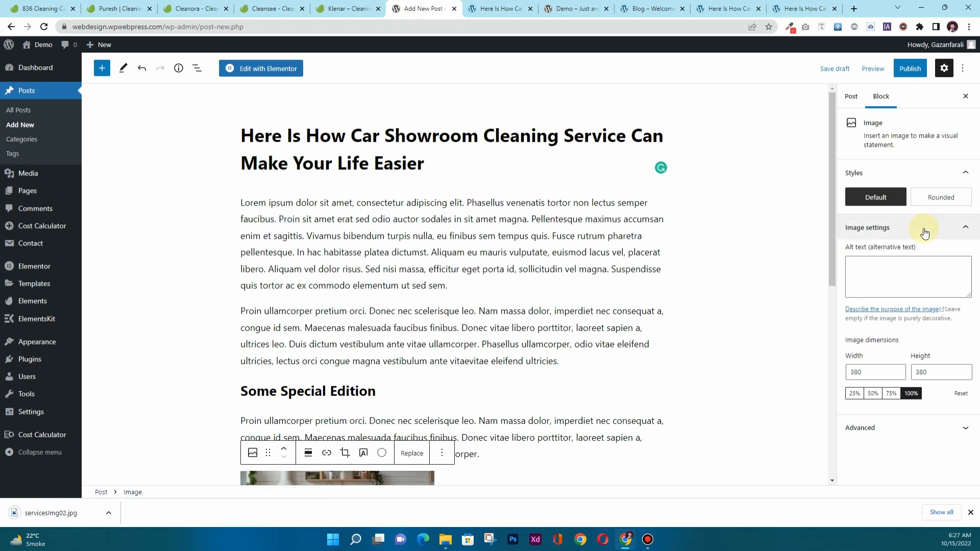
left_click(856, 98)
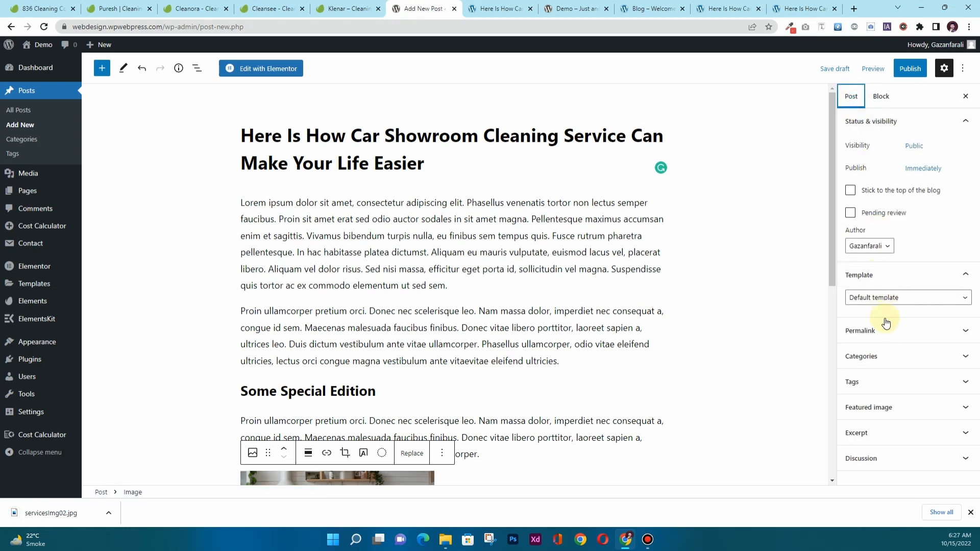
left_click(883, 406)
left_click(888, 402)
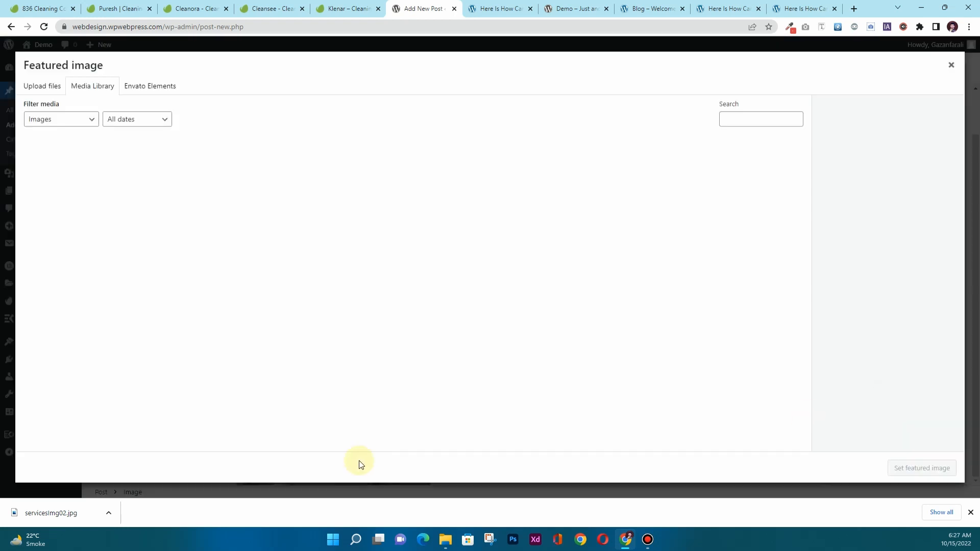
left_click_drag(32, 522, 292, 134)
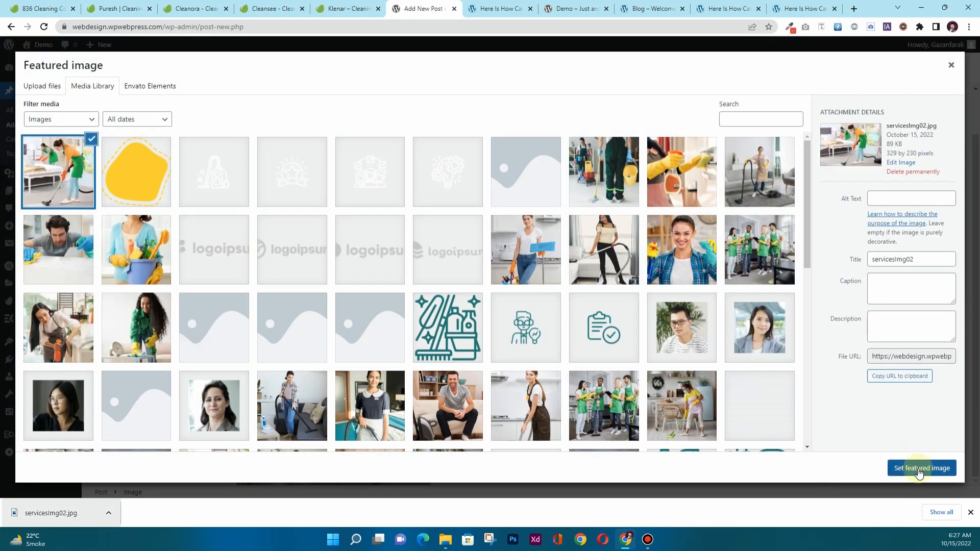
left_click(919, 468)
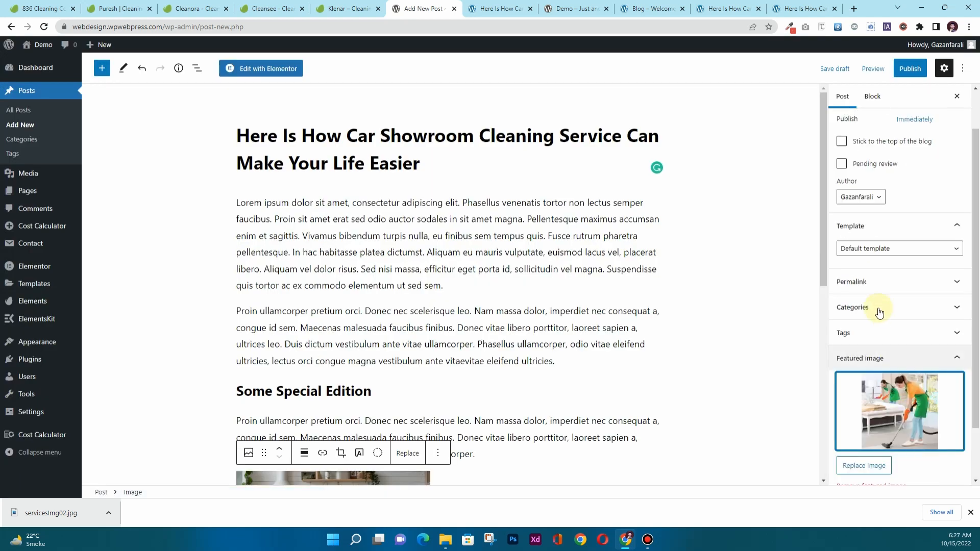
left_click(877, 309)
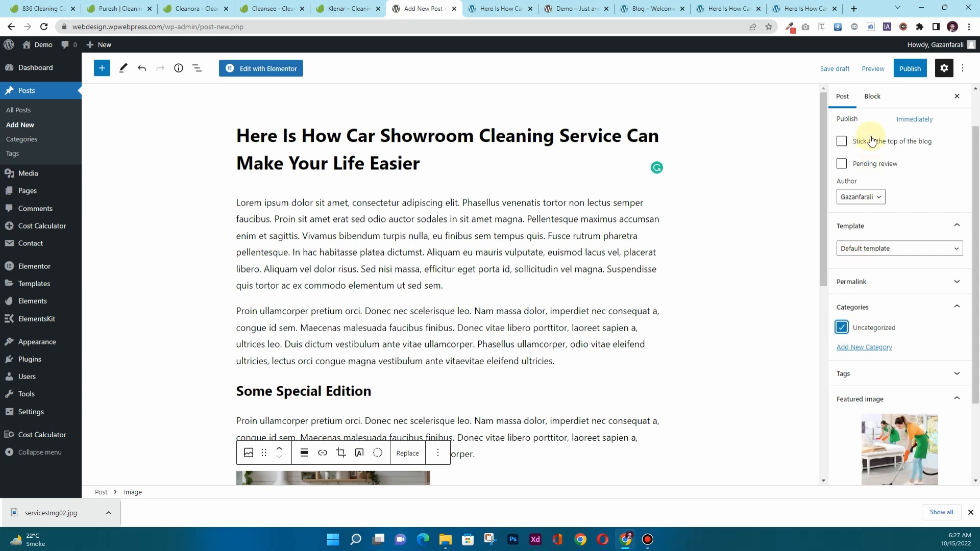
left_click(908, 72)
left_click(877, 68)
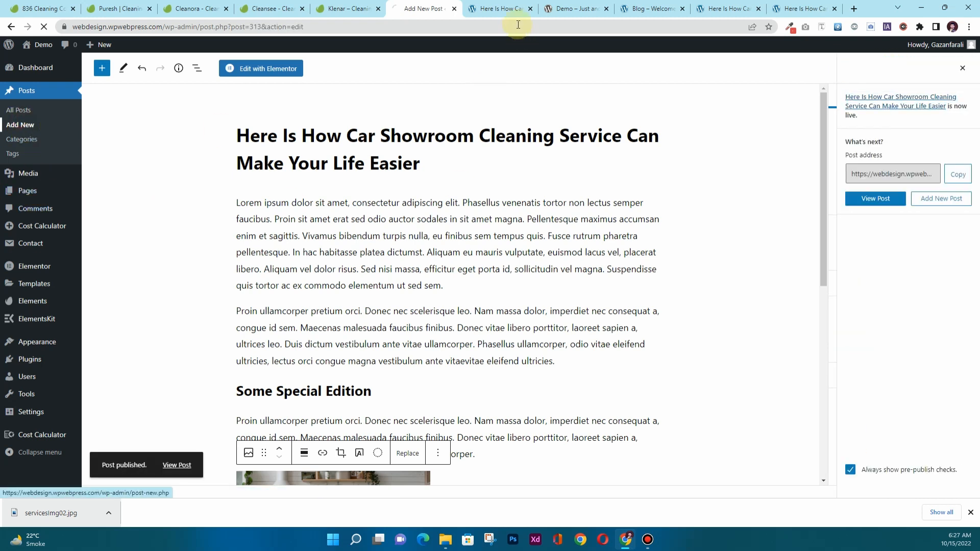
Close the used demo post, save the next demo post's image, and select its title.
left_click(513, 9)
left_click(529, 8)
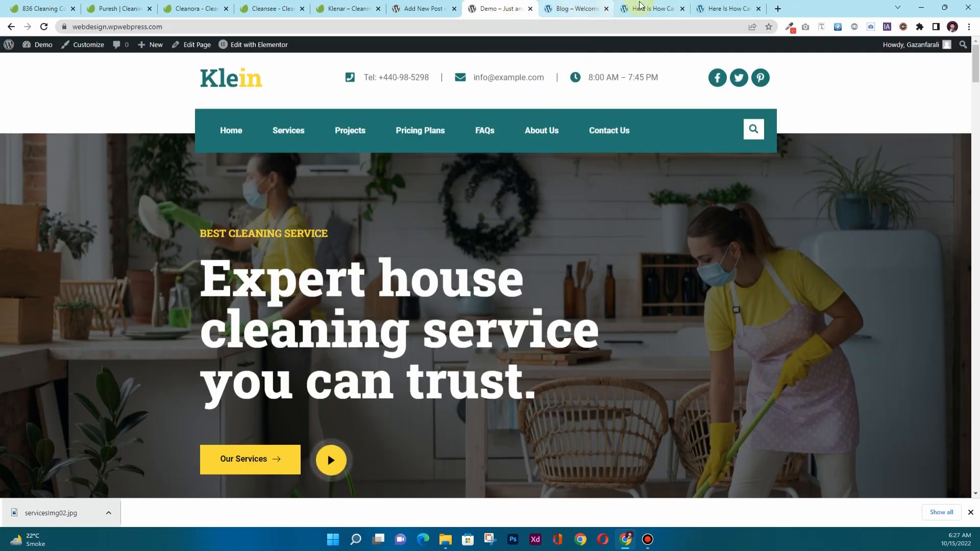
left_click_drag(644, 9, 495, 11)
scroll(134, 378, "down", 1)
scroll(134, 378, "down", 5)
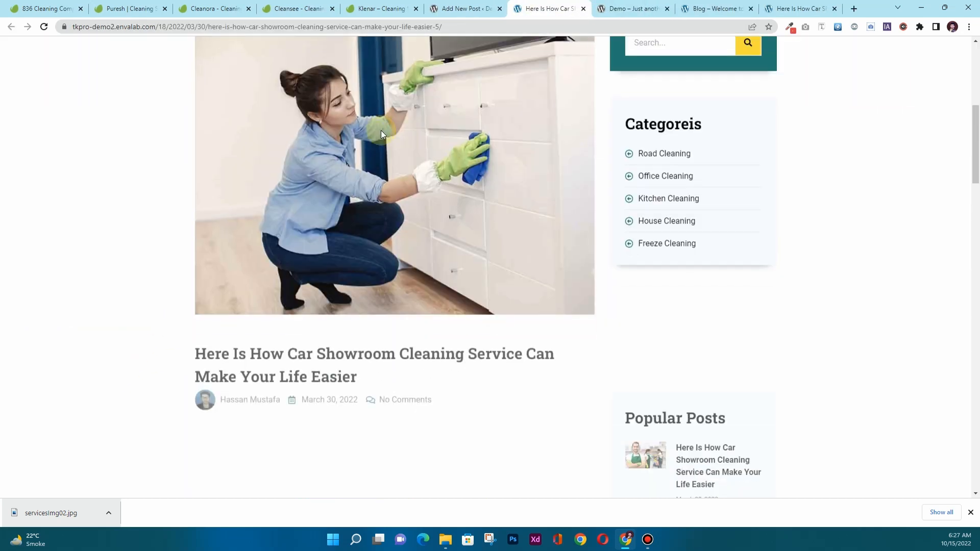
right_click(382, 132)
left_click(400, 148)
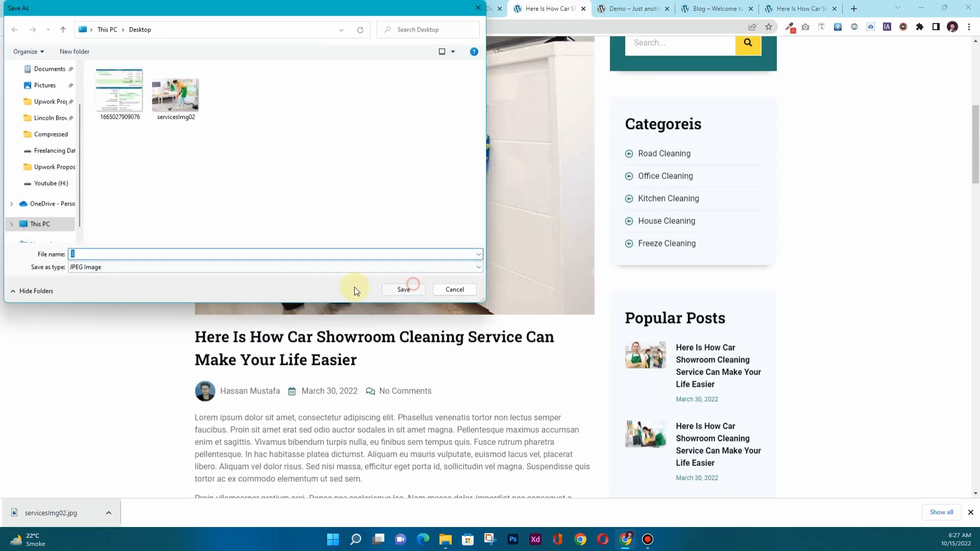
scroll(213, 245, "down", 2)
left_click_drag(190, 230, 369, 256)
key("ctrl+c")
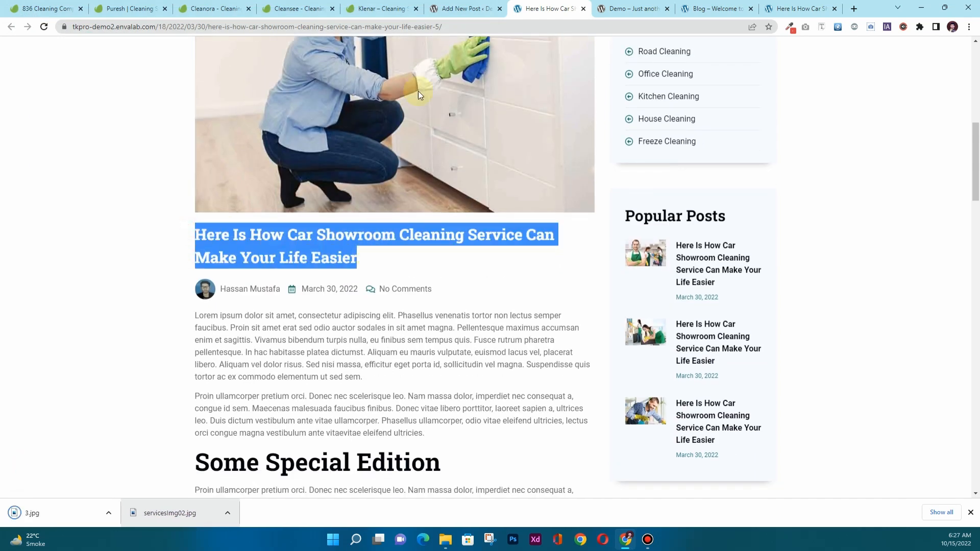
Paste the title into the new post and set the uploaded 3.jpg as featured image.
left_click(472, 7)
left_click(308, 142)
key("ctrl+v")
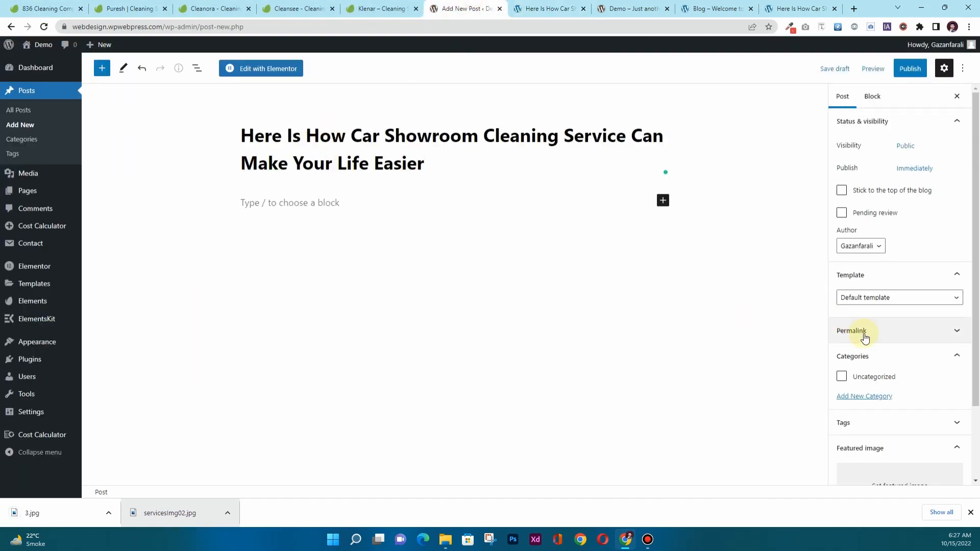
scroll(868, 357, "down", 2)
left_click(875, 411)
left_click_drag(70, 521, 742, 367)
left_click(922, 468)
Copy the demo post's content into the post body and publish it.
left_click(546, 8)
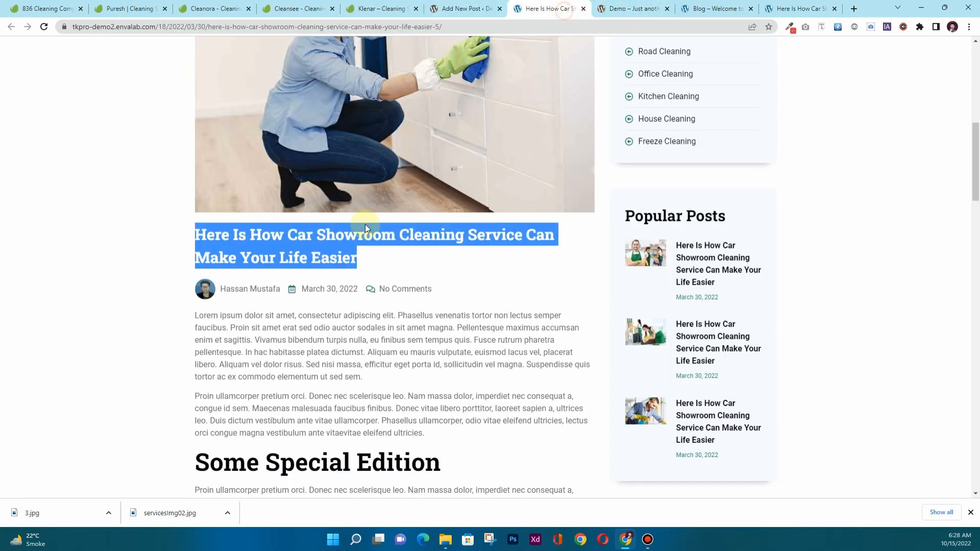
scroll(204, 225, "down", 2)
left_click(185, 206)
left_click_drag(219, 227, 546, 350)
scroll(300, 396, "down", 5)
left_click(430, 6)
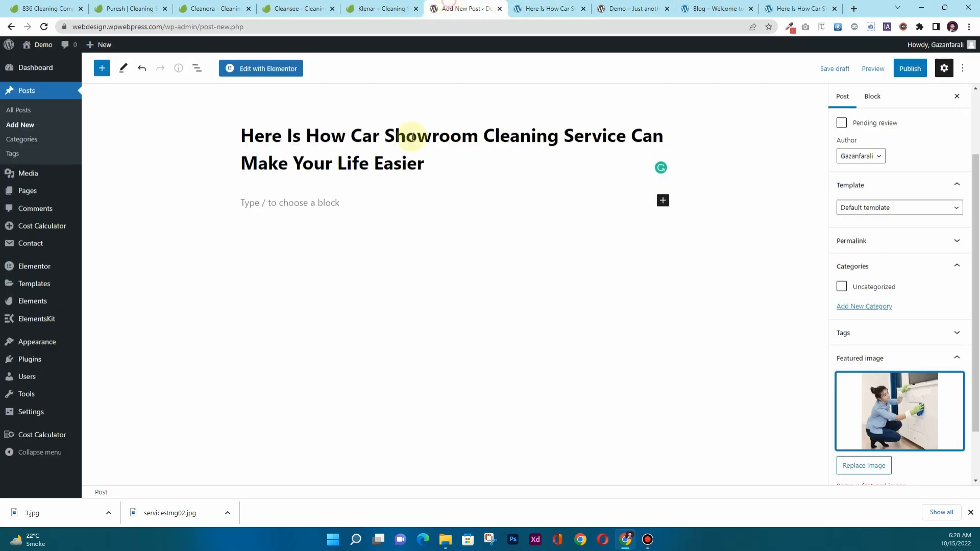
left_click(343, 205)
key("ctrl+v")
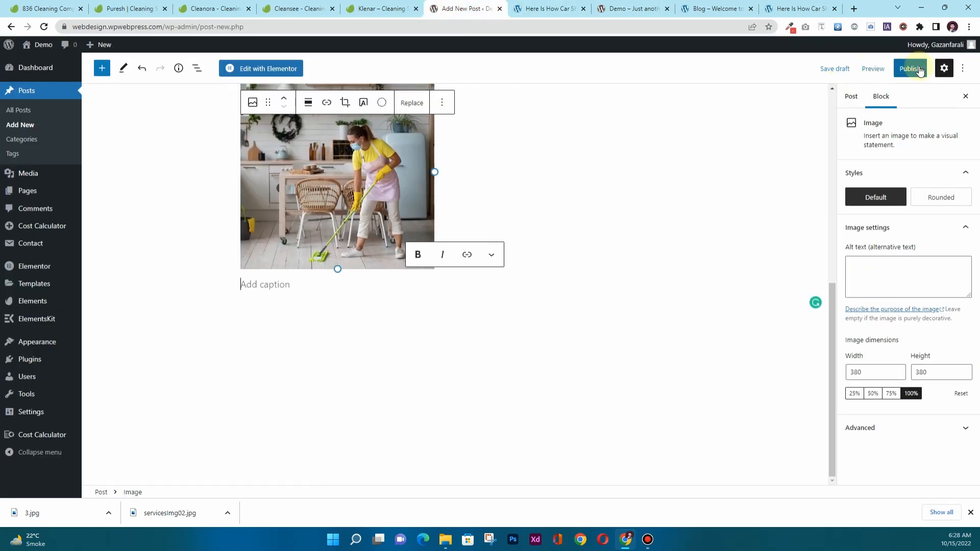
left_click(911, 69)
left_click(905, 76)
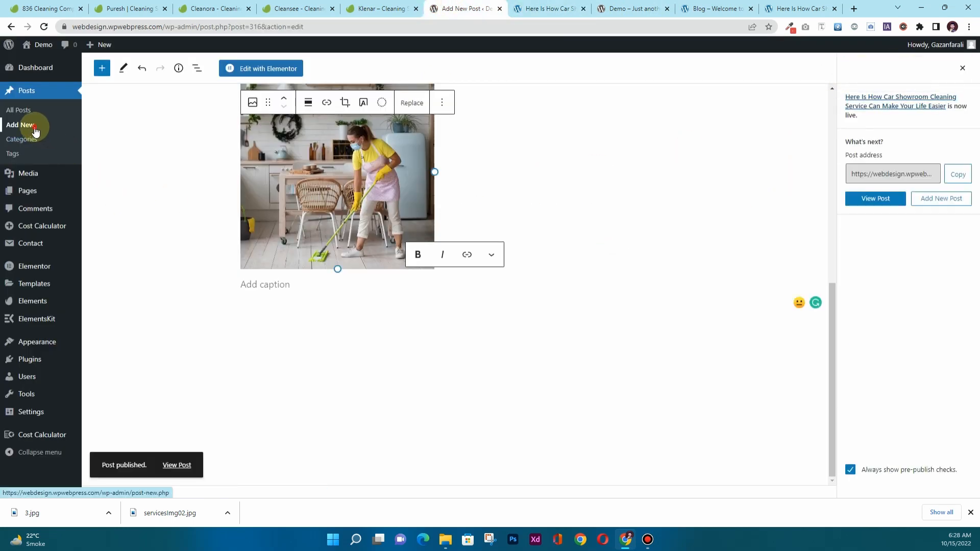
Start a new post, select the last demo post's title, and save its image as 2.jpg.
left_click(584, 9)
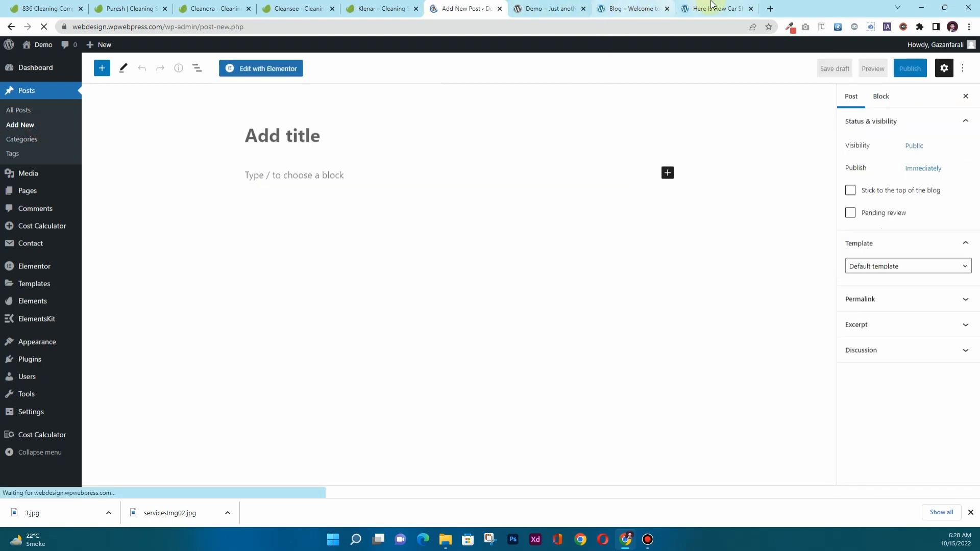
left_click_drag(700, 7, 540, 9)
scroll(339, 228, "down", 12)
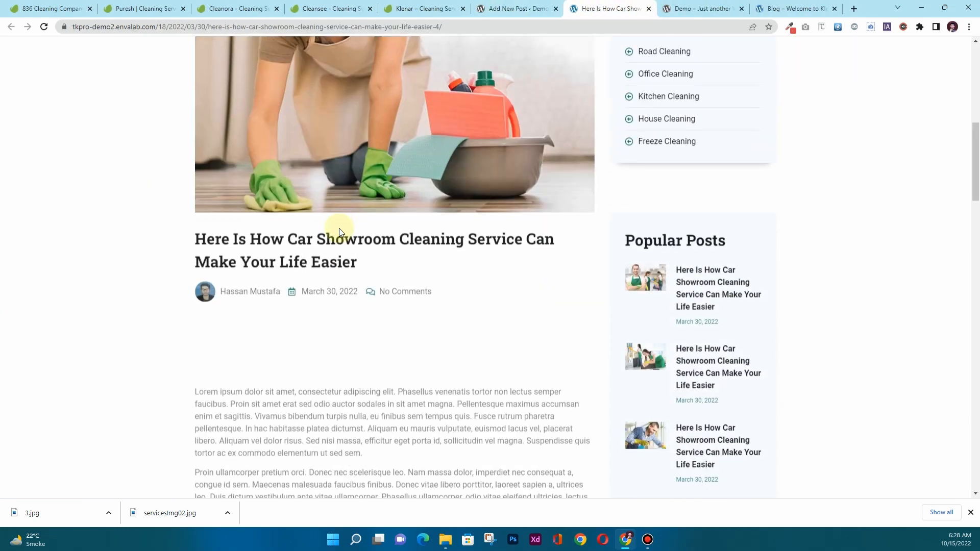
left_click_drag(188, 133, 366, 163)
key("ctrl+c")
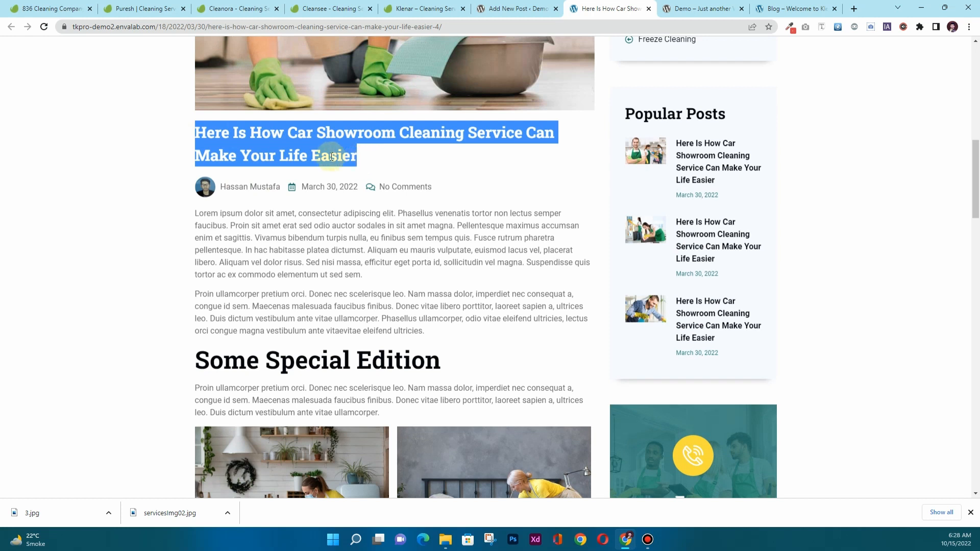
scroll(332, 157, "up", 3)
right_click(331, 135)
left_click(356, 155)
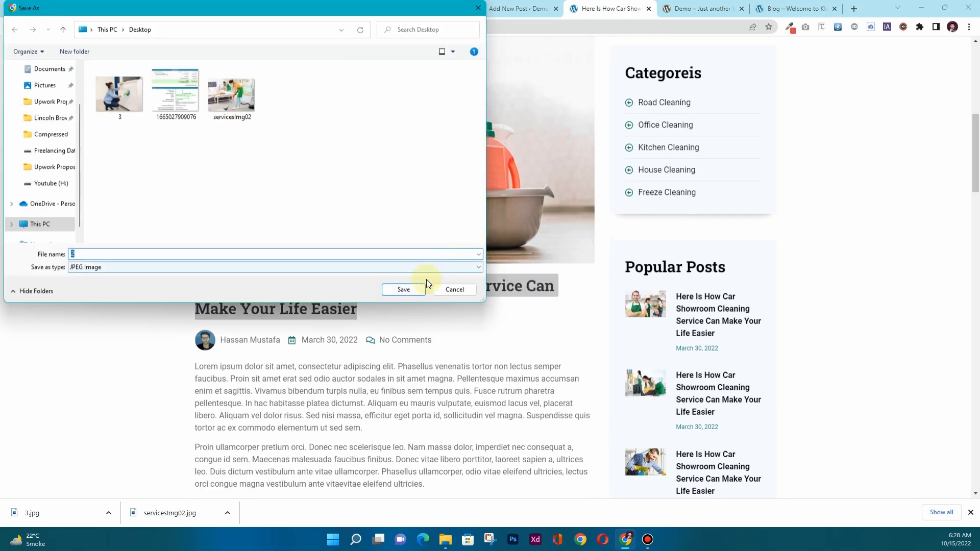
left_click(421, 288)
scroll(339, 255, "down", 5)
Paste the title into the new post and upload 2.jpg as its featured image.
left_click(516, 9)
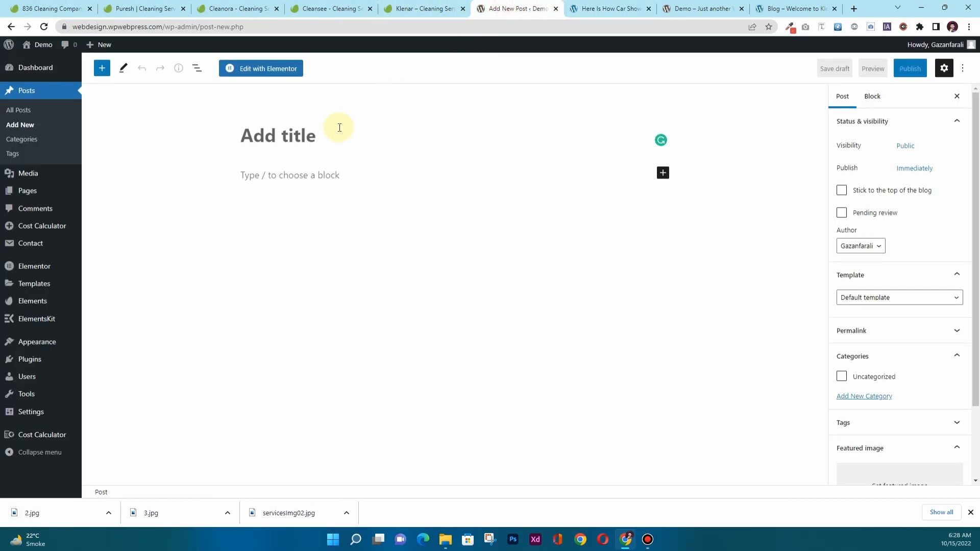
left_click(339, 127)
key("ctrl+v")
scroll(868, 307, "down", 2)
left_click(895, 394)
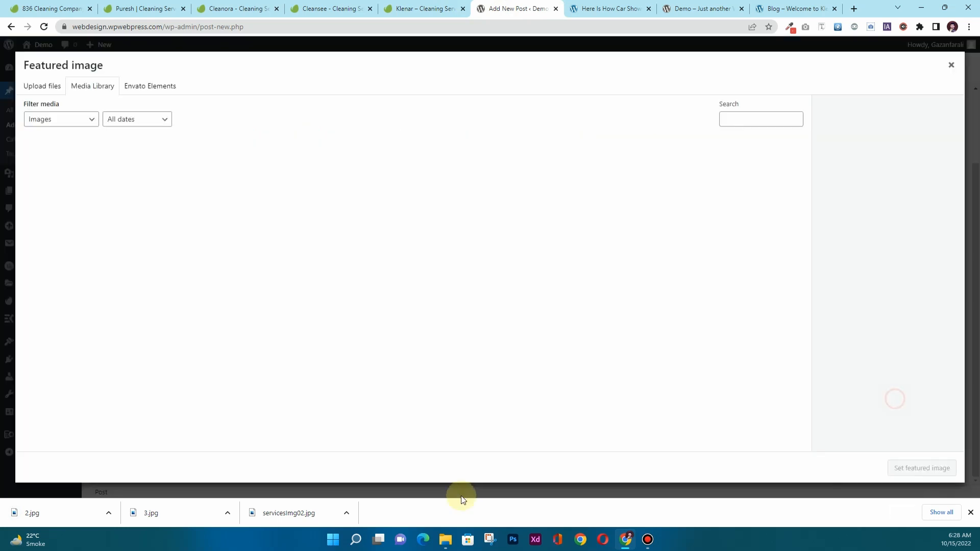
left_click_drag(51, 513, 261, 282)
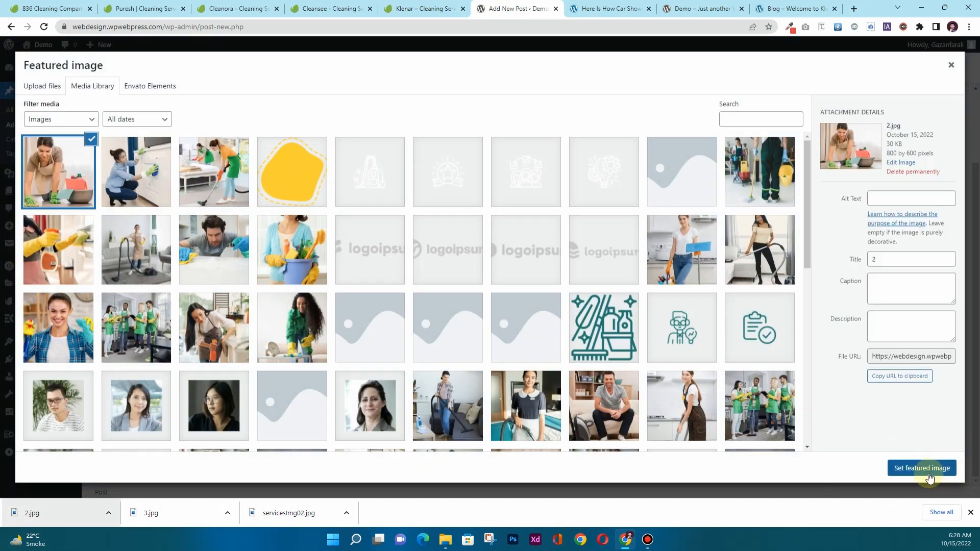
left_click(928, 475)
Copy the demo post's content into the body, publish the post, and view the live site.
left_click(610, 8)
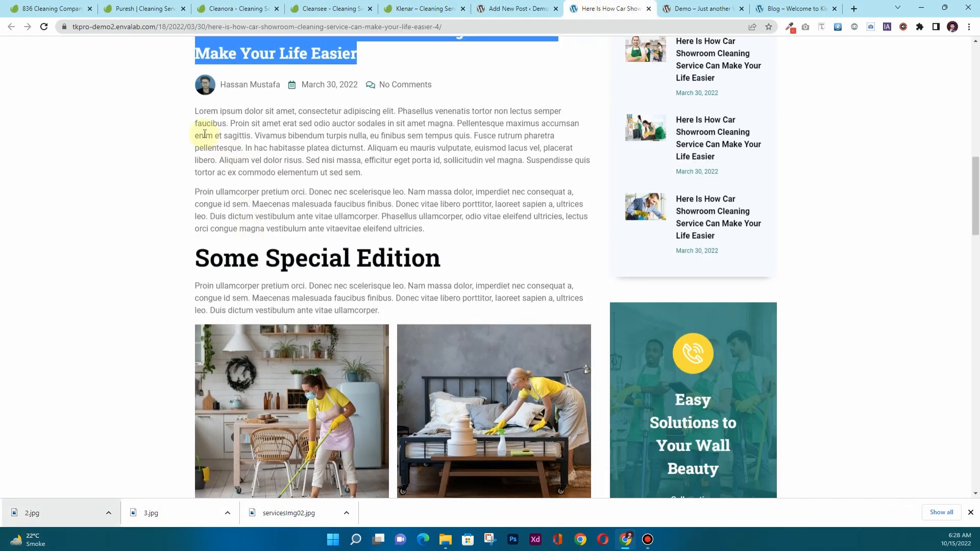
left_click_drag(194, 116, 488, 308)
scroll(285, 332, "down", 2)
key("ctrl+c")
left_click(516, 8)
left_click(332, 201)
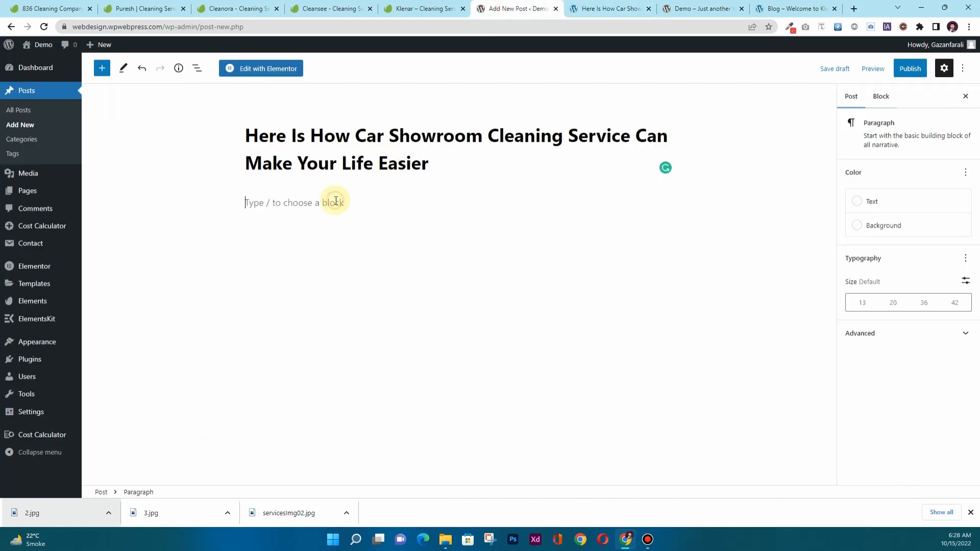
key("ctrl+v")
left_click(911, 68)
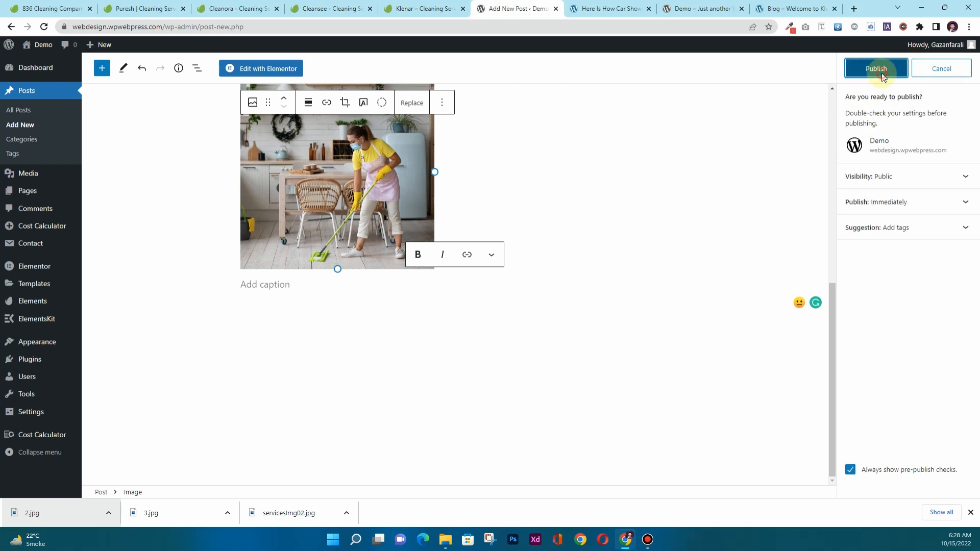
left_click(876, 68)
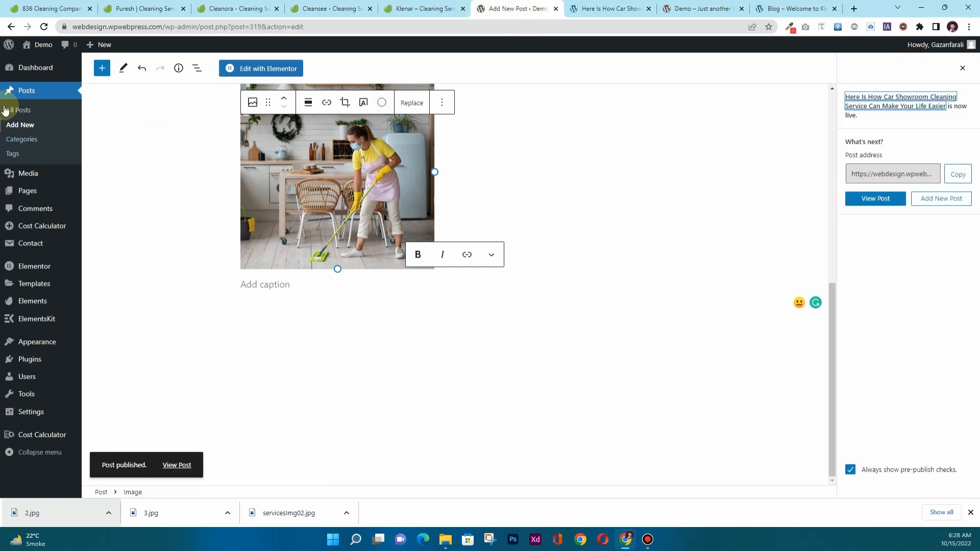
left_click(35, 62, "ctrl")
left_click(525, 10)
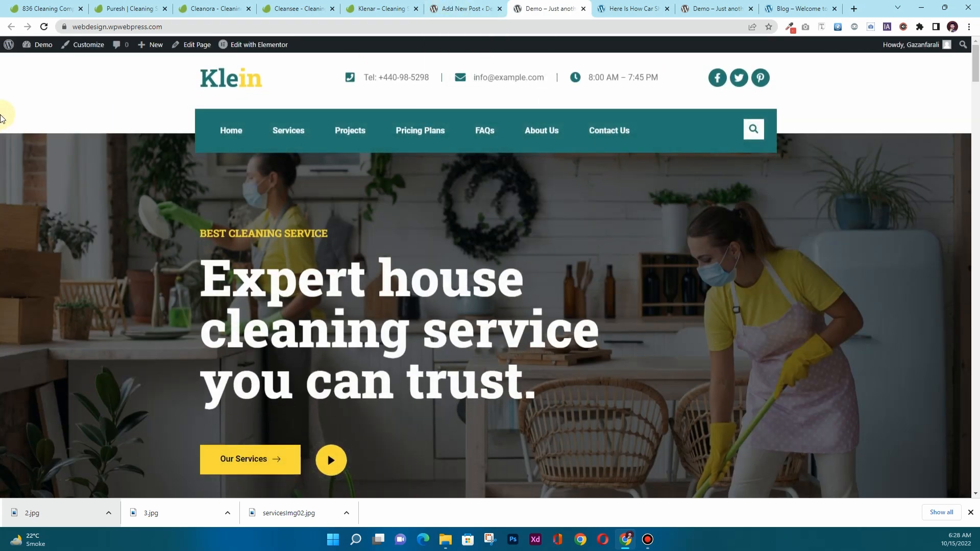
In Menus, drag the Blog item between FAQs and About Us, then Save Menu.
scroll(346, 214, "down", 8)
scroll(342, 217, "down", 5)
scroll(339, 218, "up", 15)
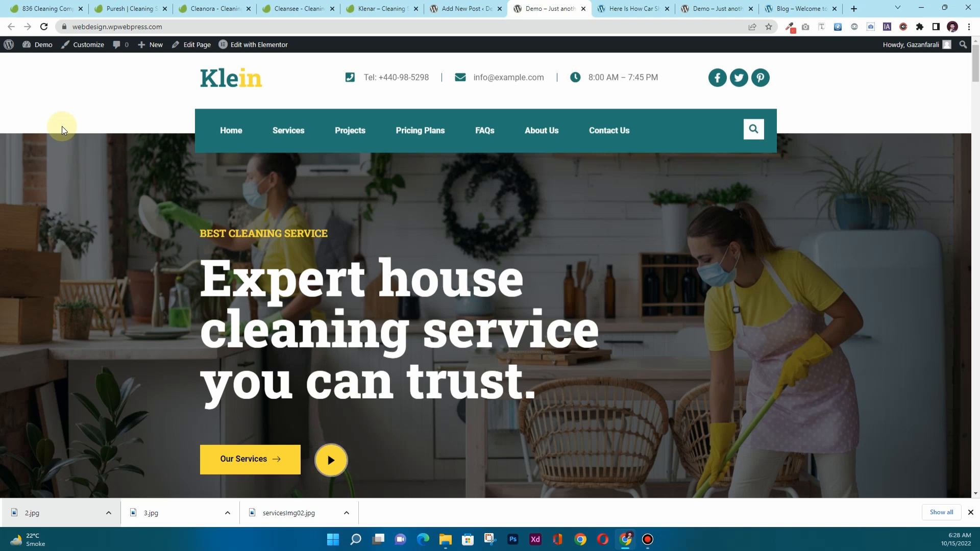
mouse_move(43, 47)
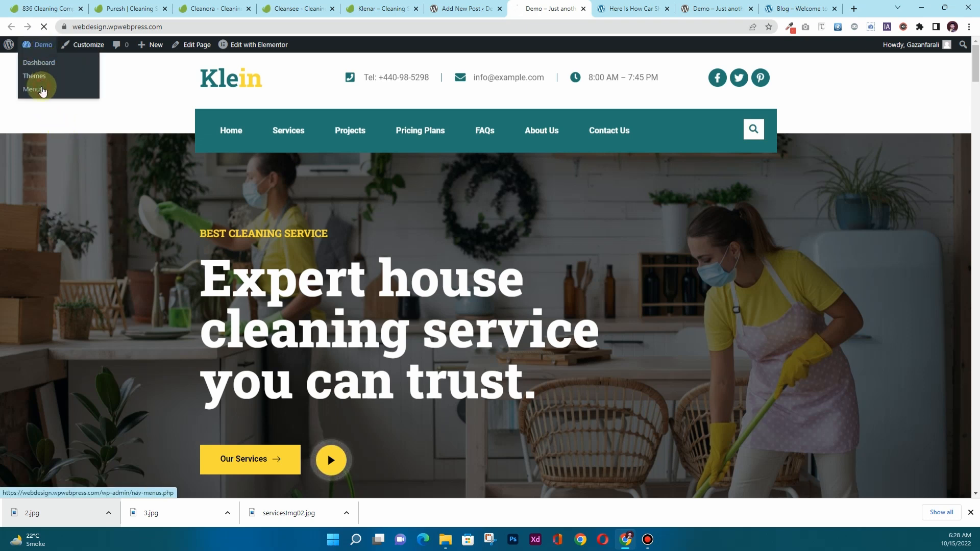
scroll(263, 259, "down", 1)
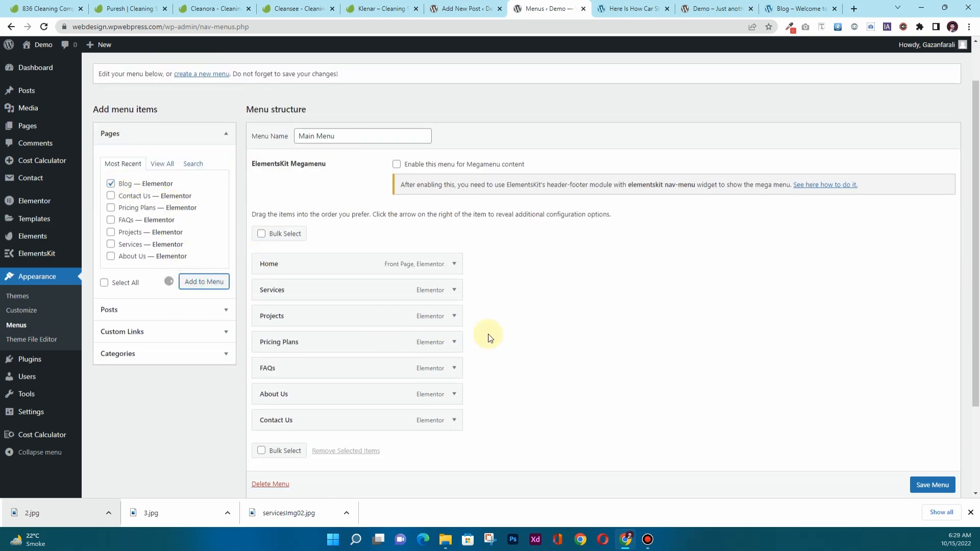
scroll(343, 445, "down", 1)
left_click_drag(313, 401, 319, 344)
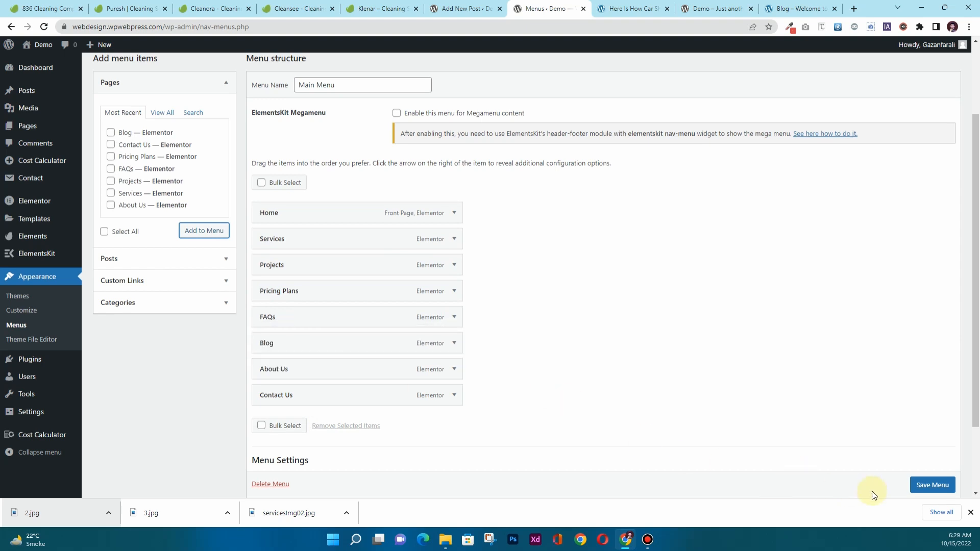
left_click(935, 483)
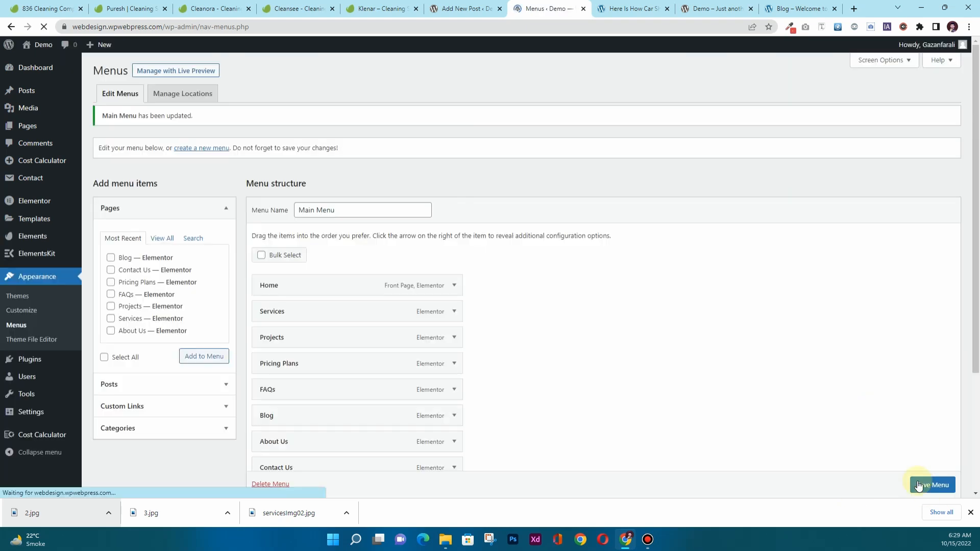
left_click(632, 5)
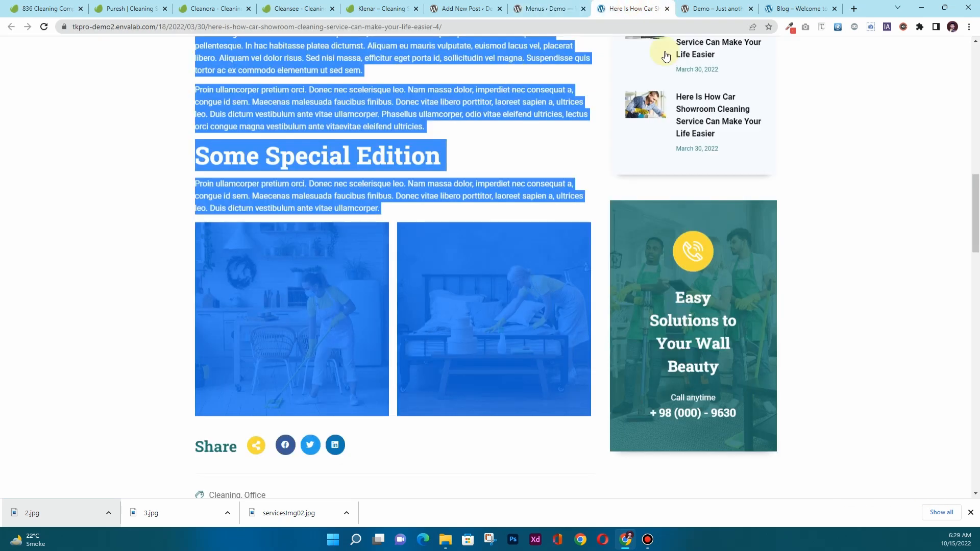
Close the demo and menu tabs and open the live Klein site in its own tab.
left_click(666, 8)
left_click(545, 9)
mouse_move(43, 45)
middle_click(41, 62)
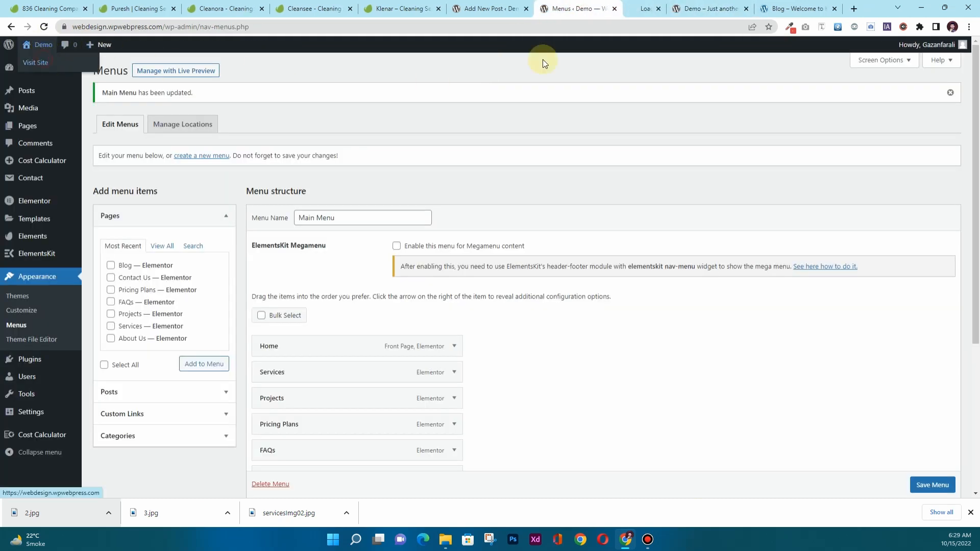
left_click(621, 7)
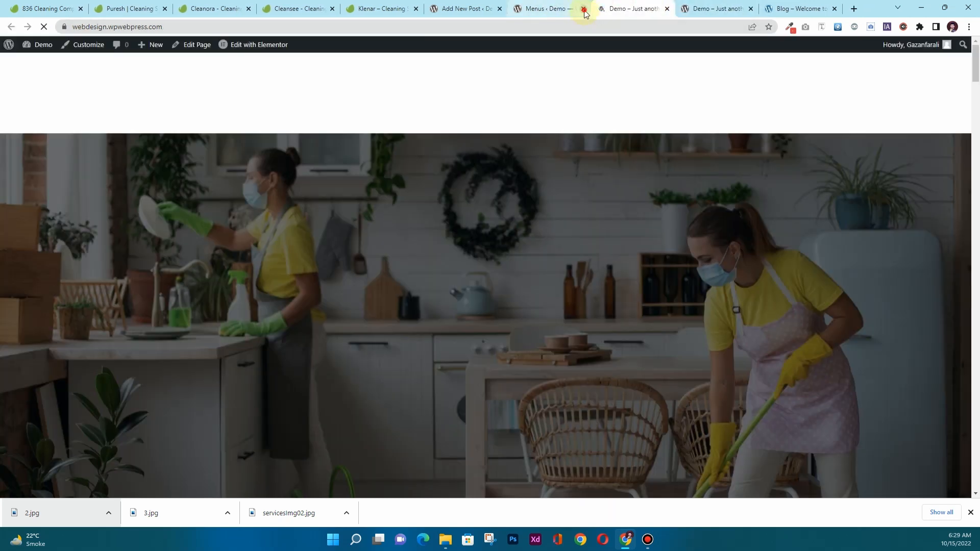
left_click(583, 9)
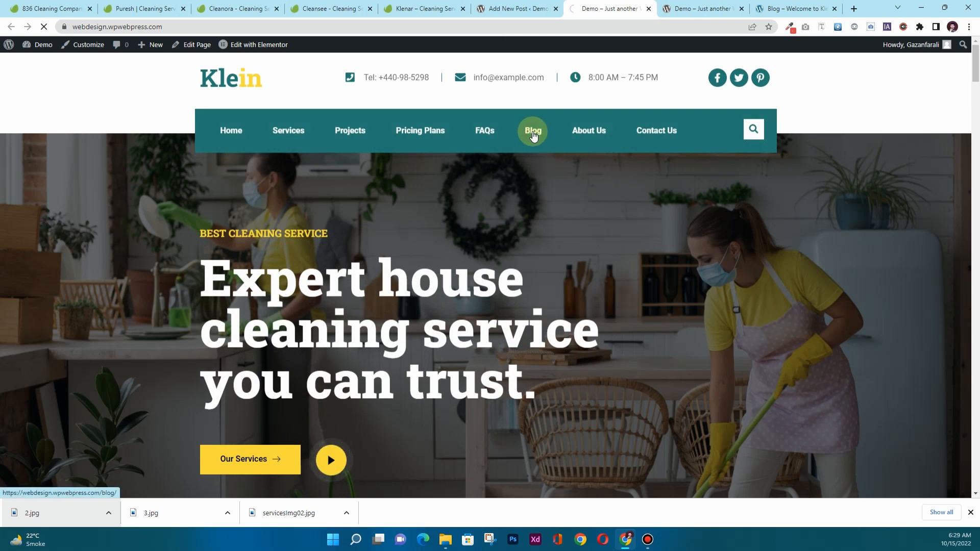
Browse the live home page, follow a link, and go back to the home page.
scroll(295, 270, "down", 4)
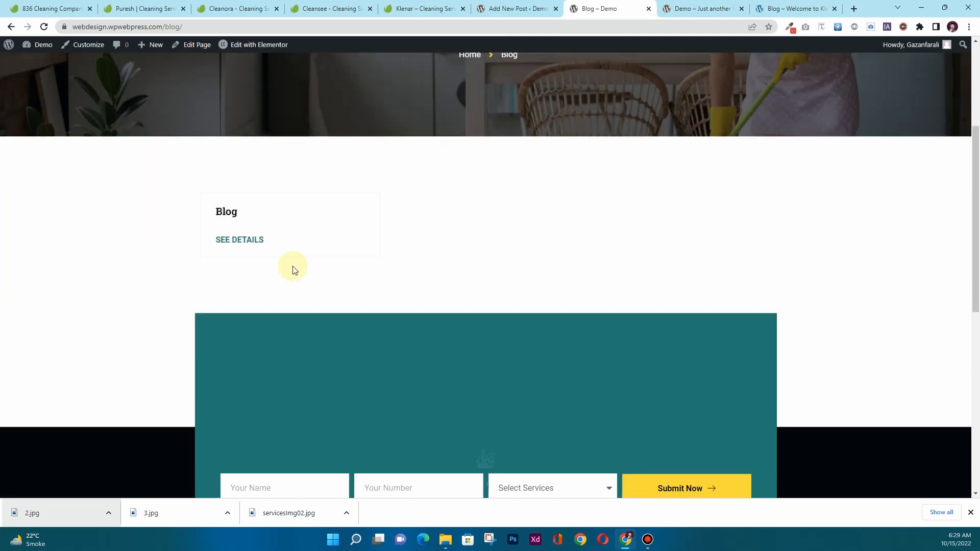
scroll(295, 255, "down", 2)
scroll(295, 241, "up", 3)
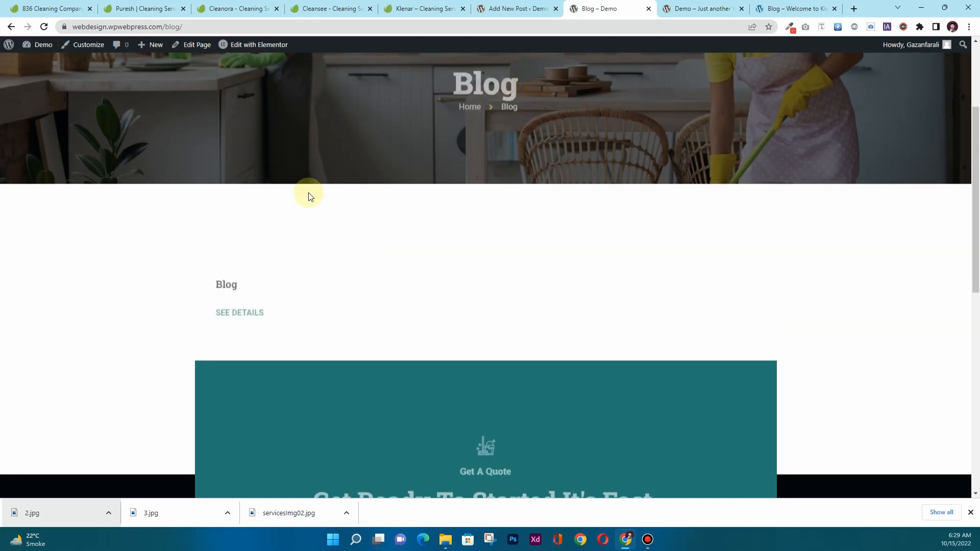
left_click(253, 286)
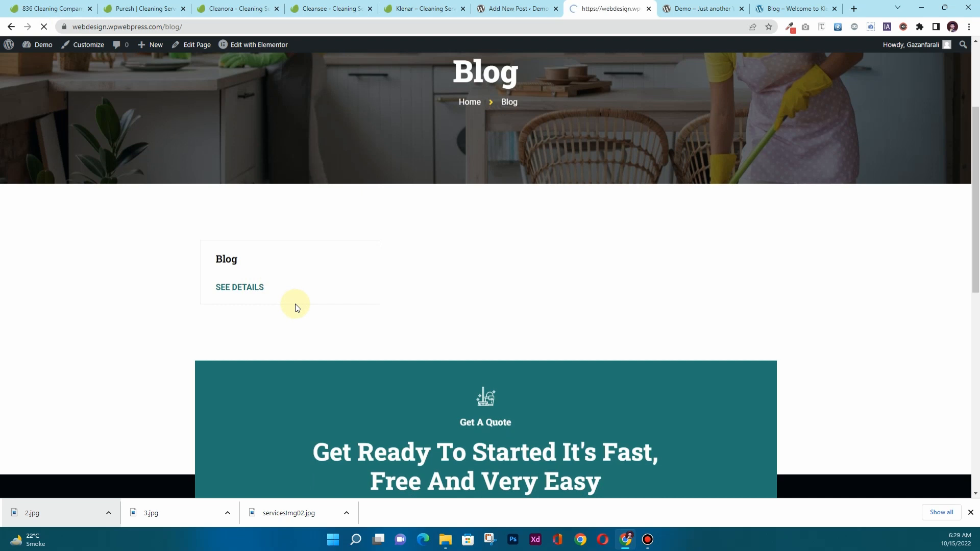
scroll(295, 305, "down", 6)
scroll(320, 295, "up", 4)
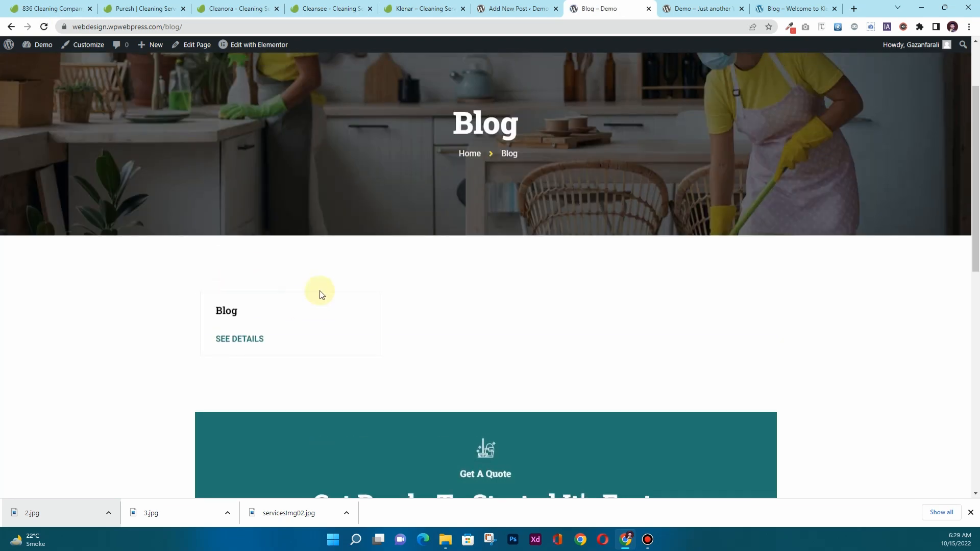
key("alt+Left")
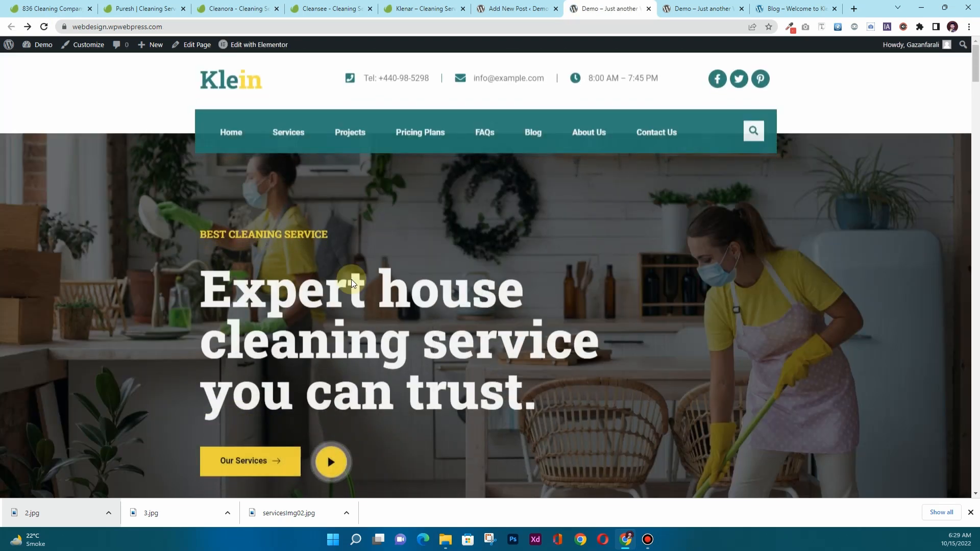
Open the Blog page from the site menu and launch Edit with Elementor.
scroll(456, 162, "up", 5)
scroll(509, 154, "up", 2)
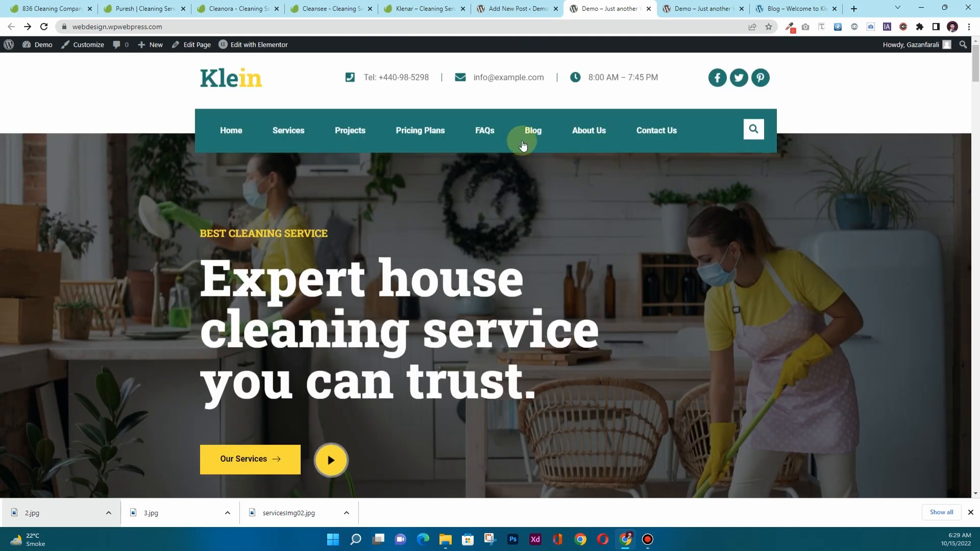
left_click(530, 131)
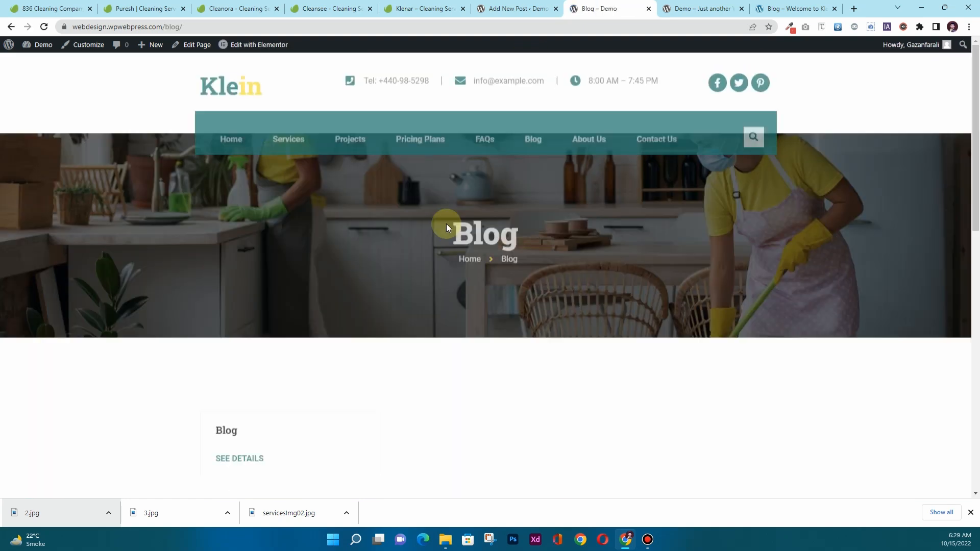
left_click(272, 49)
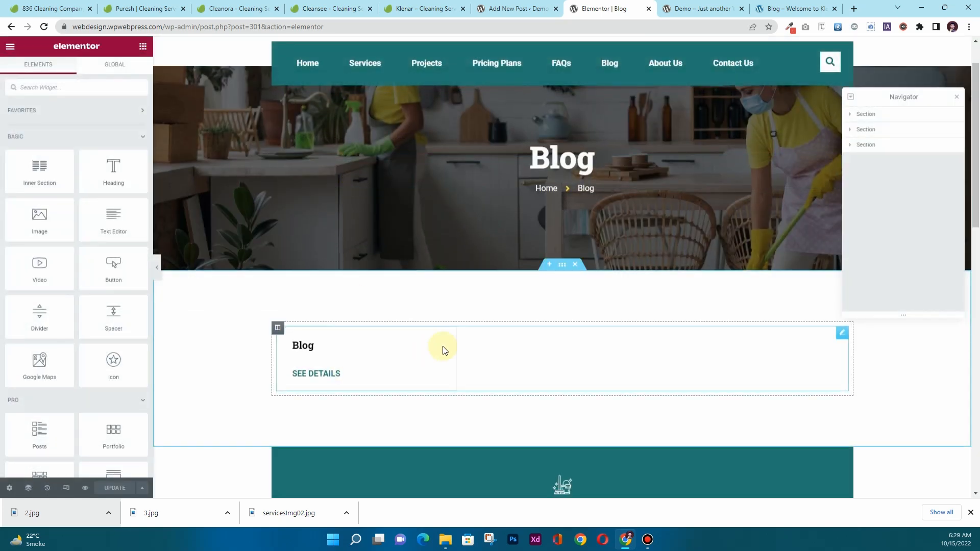
Search widgets for 'posts' and drag a Posts widget into the blog section.
left_click(443, 350)
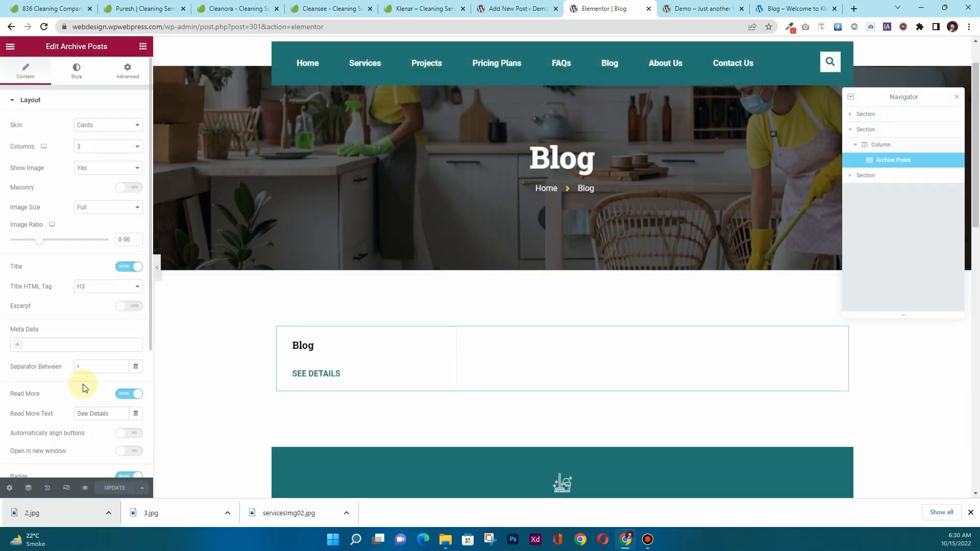
left_click(144, 46)
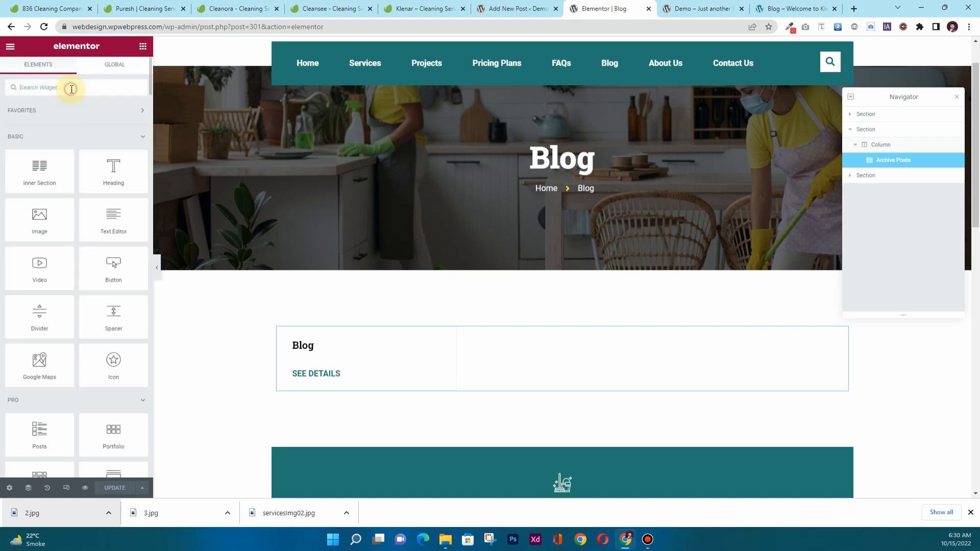
left_click(71, 90)
type("posts")
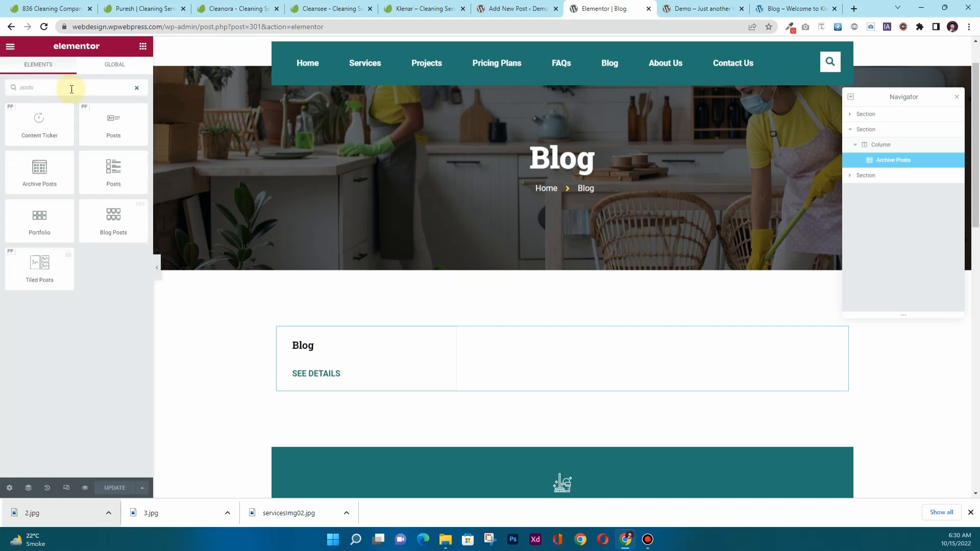
left_click_drag(105, 167, 327, 335)
Switch the Archive Posts widget's skin to Classic, then back to Cards.
scroll(459, 296, "down", 6)
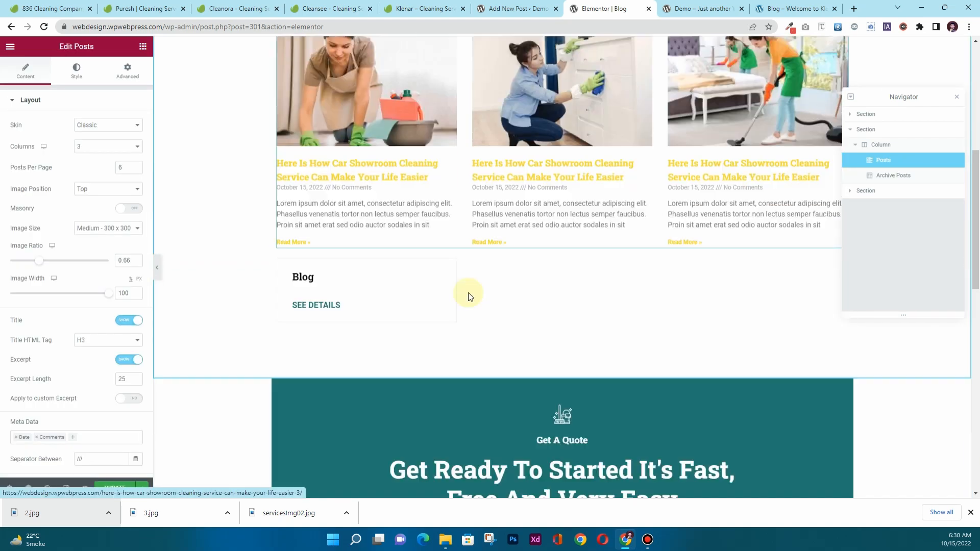
left_click(370, 263)
left_click(86, 128)
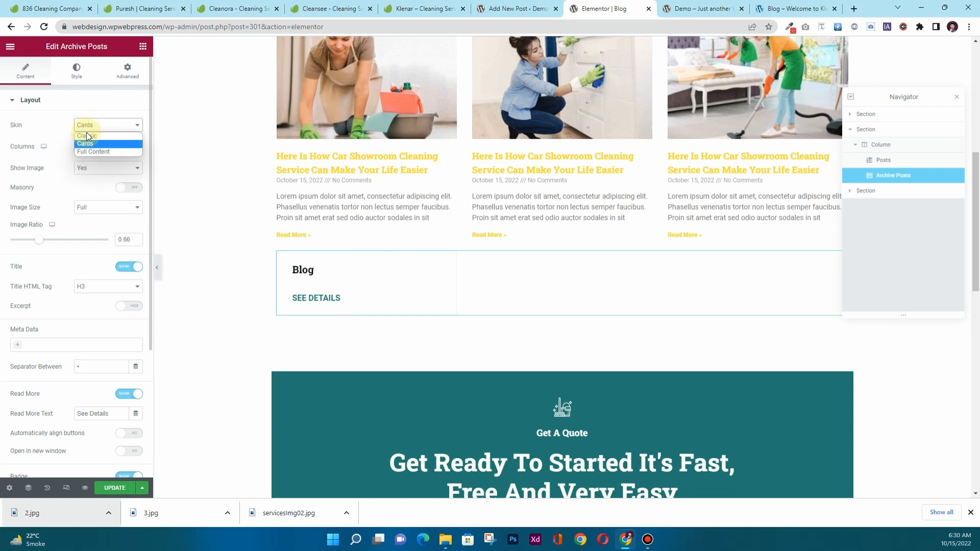
left_click(86, 136)
left_click(91, 128)
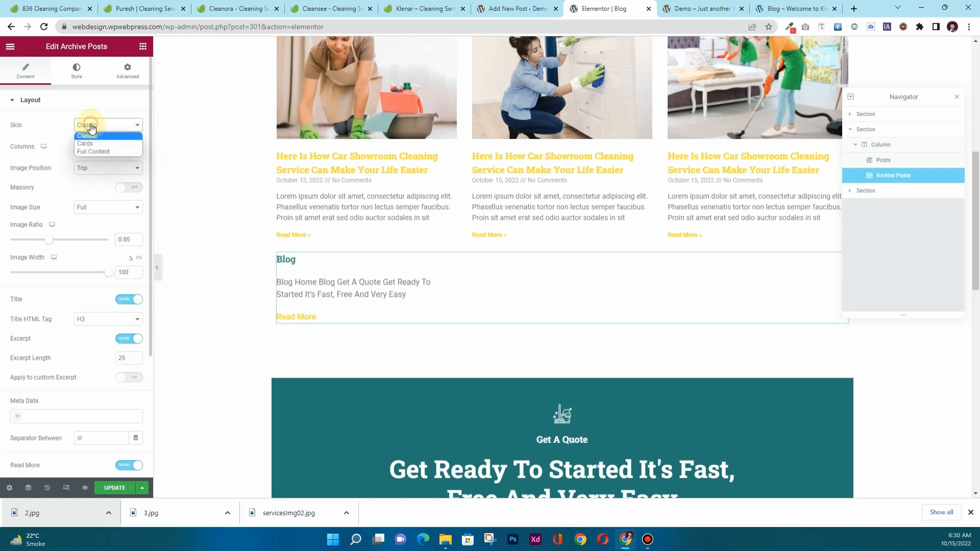
left_click(93, 143)
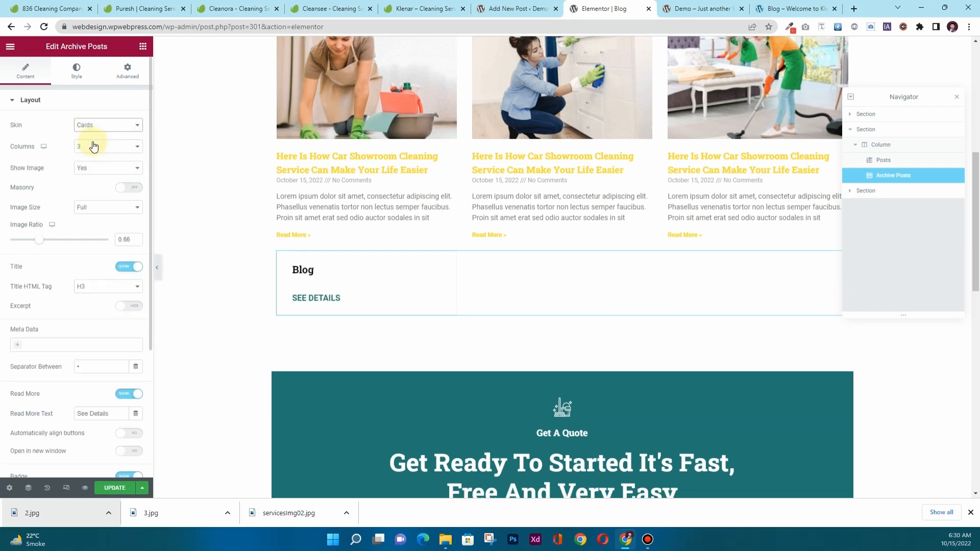
Delete the Archive Posts widget from the Blog page.
right_click(388, 277)
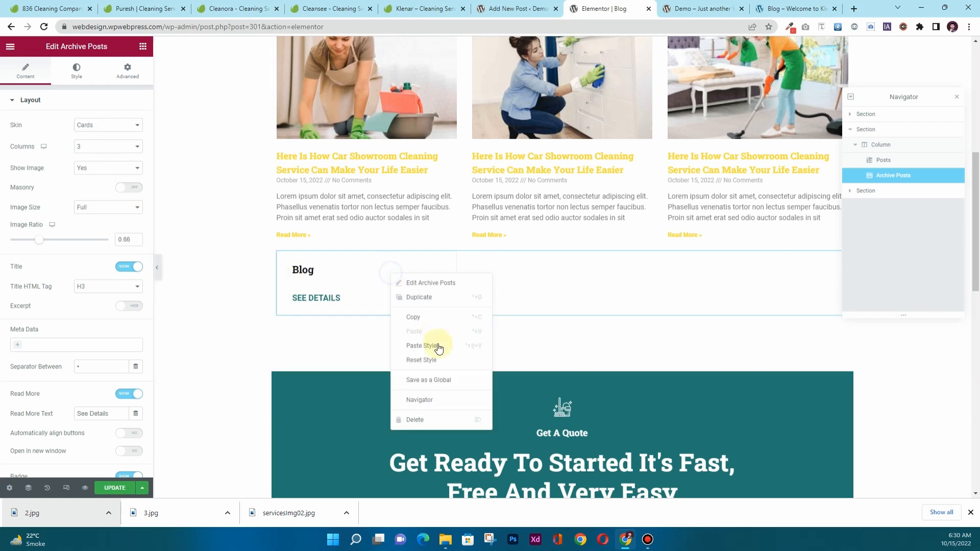
left_click(423, 420)
scroll(505, 201, "up", 2)
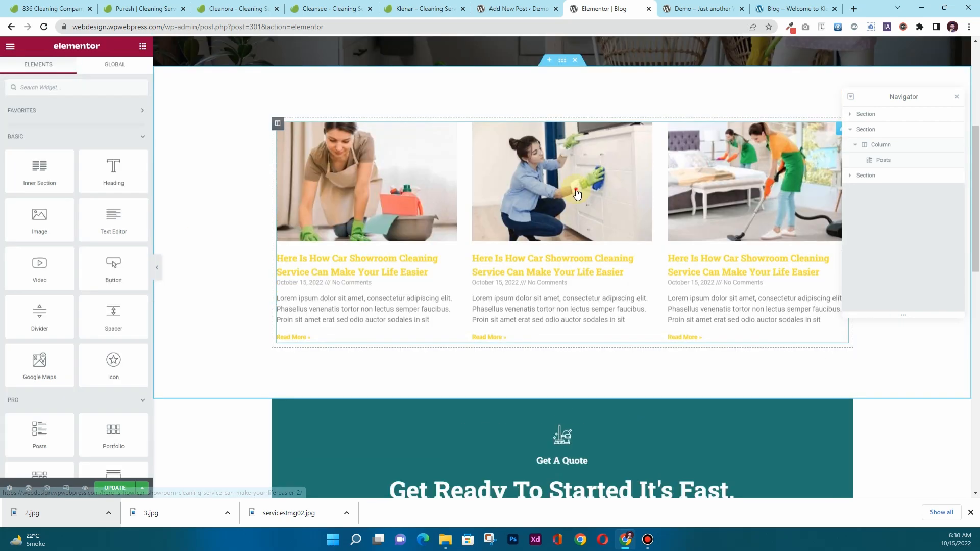
Switch the new Posts widget's skin to Cards.
left_click(573, 183)
left_click(102, 125)
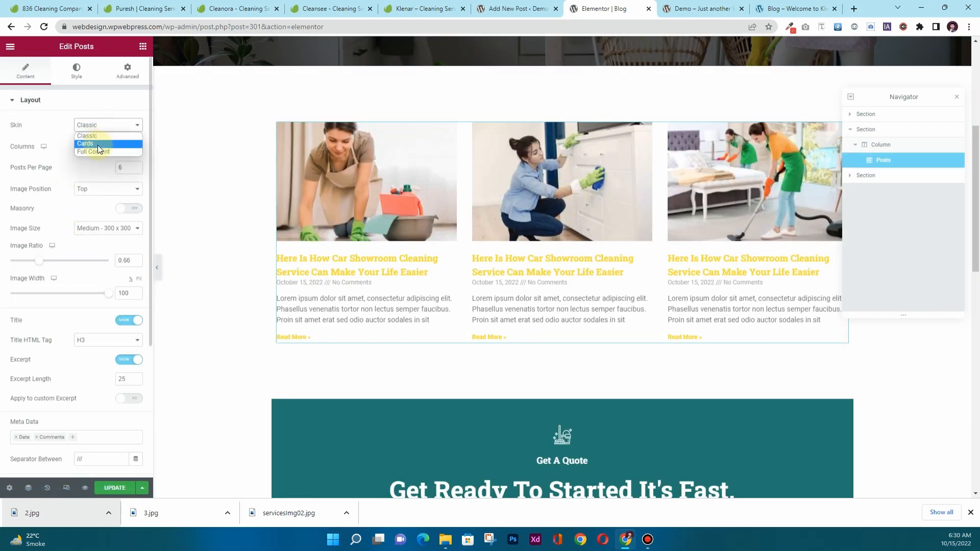
left_click(97, 145)
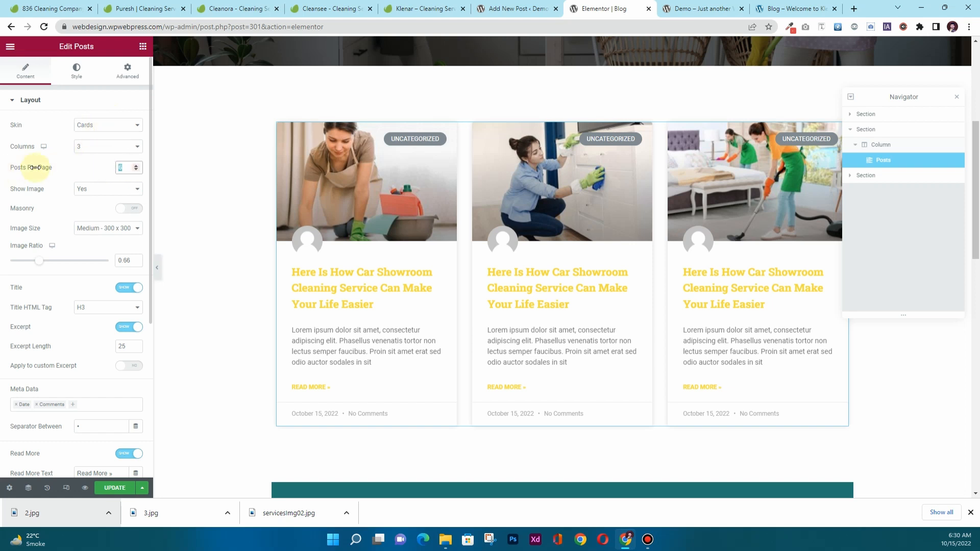
scroll(389, 307, "down", 2)
scroll(378, 282, "up", 1)
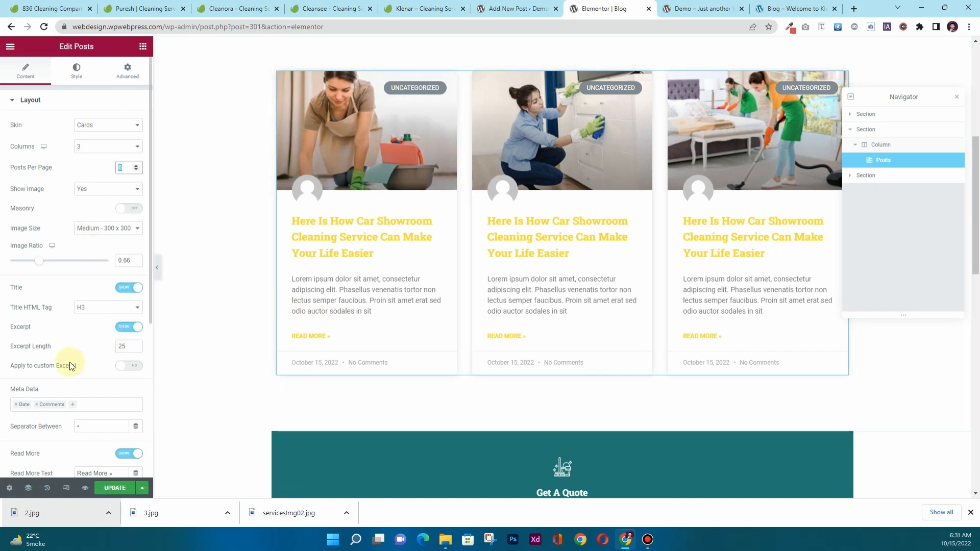
Remove Date and Comments from the meta data and turn off the category badge and author avatar.
left_click(14, 405)
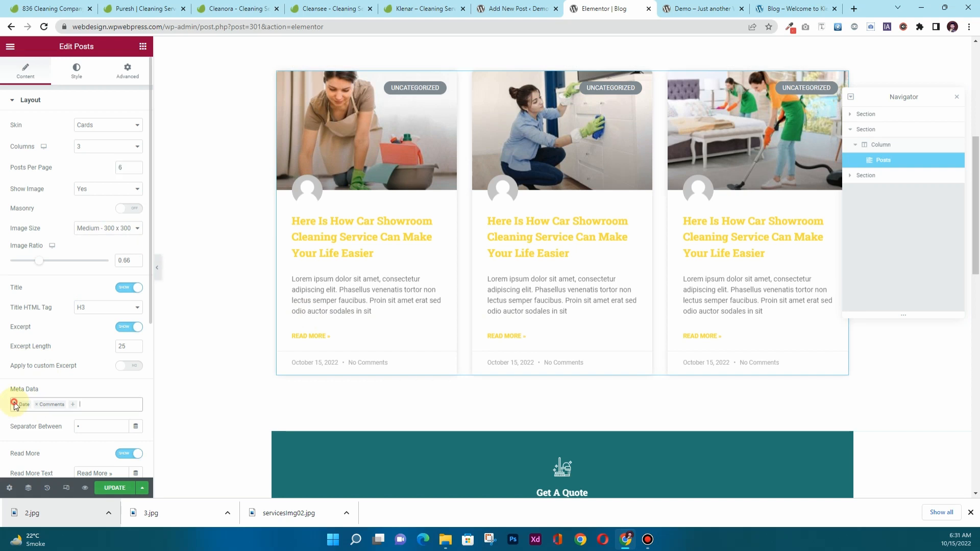
left_click(15, 405)
left_click(15, 404)
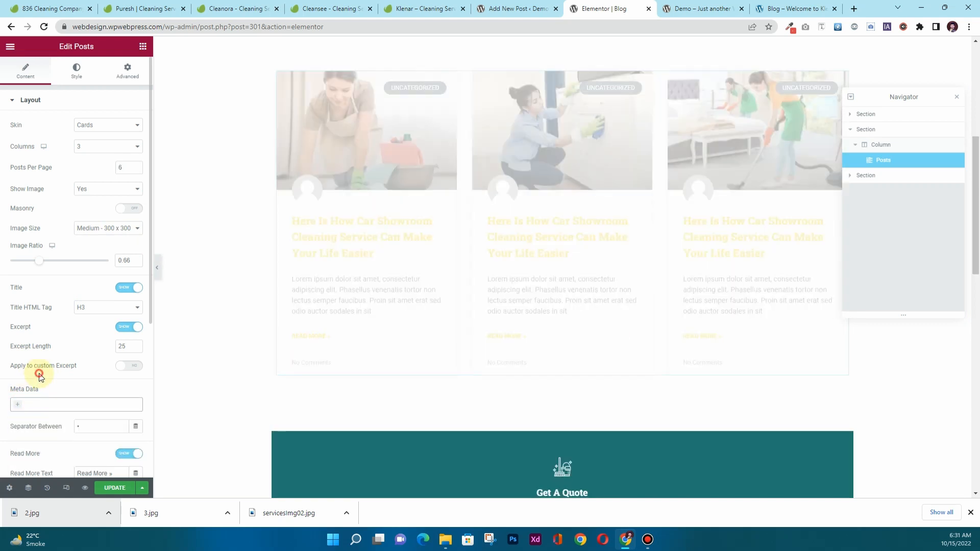
scroll(76, 358, "down", 2)
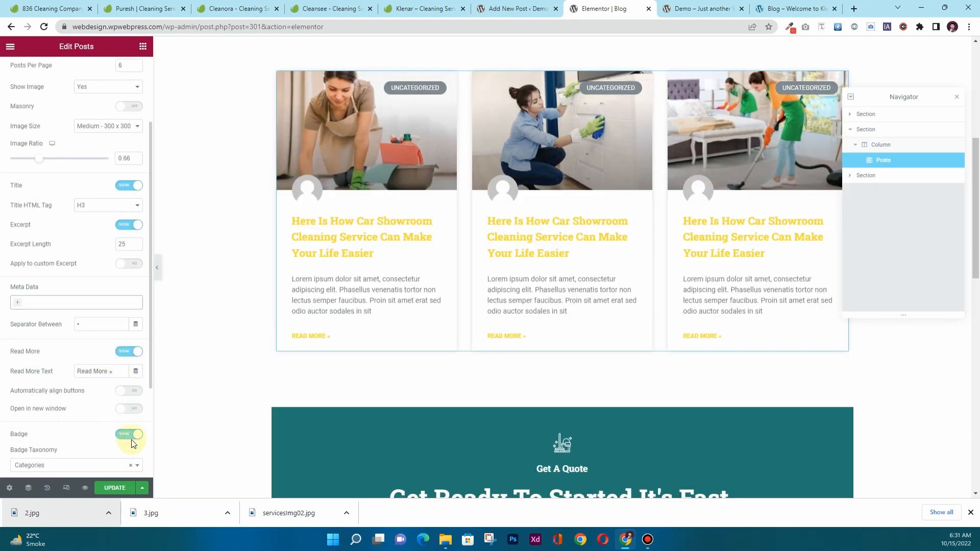
left_click(131, 438)
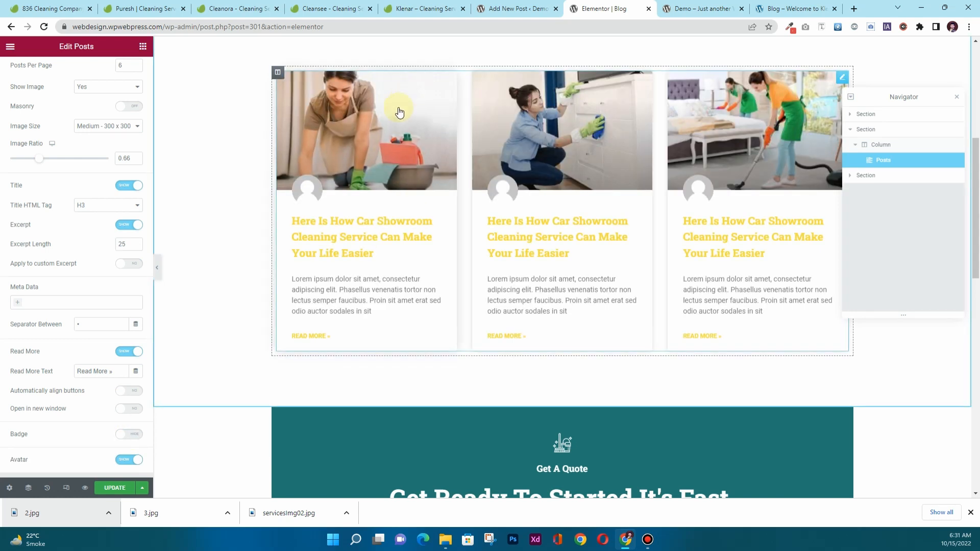
scroll(1, 412, "down", 1)
left_click(127, 411)
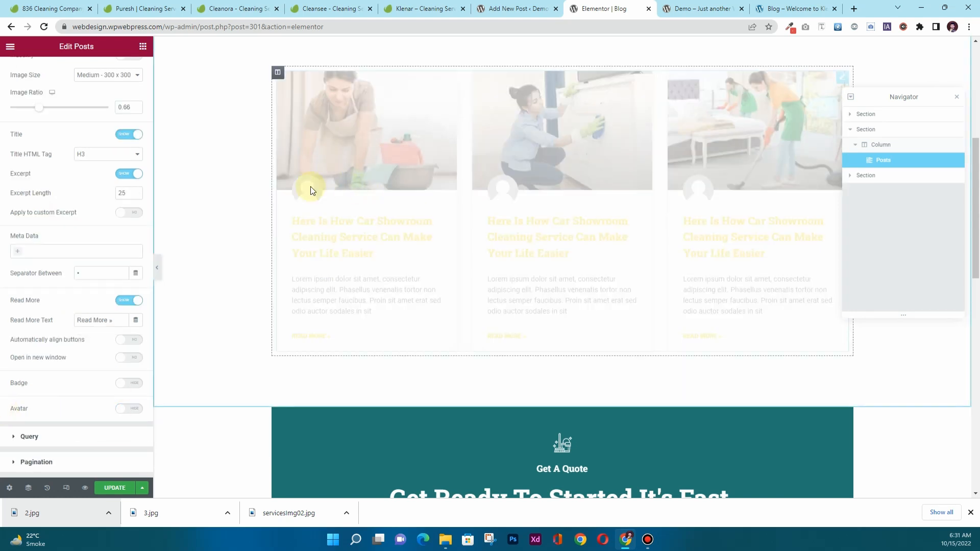
scroll(2, 343, "up", 3)
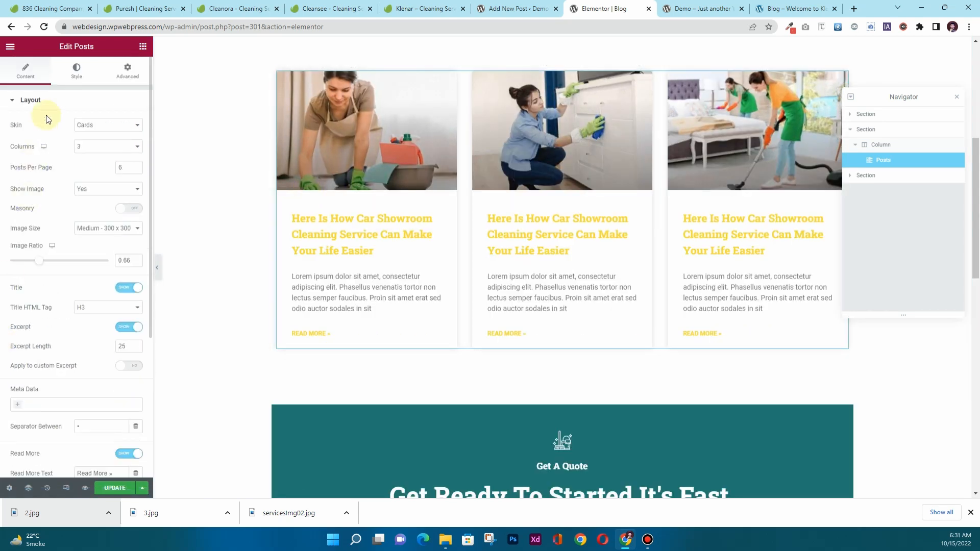
Style the post titles Secondary teal and the Read More links Heading black.
left_click(76, 70)
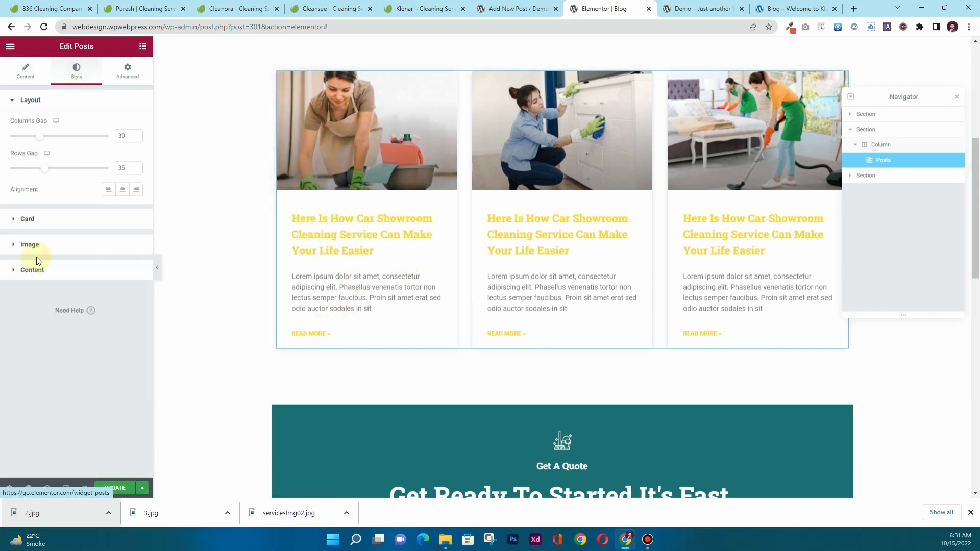
left_click(32, 270)
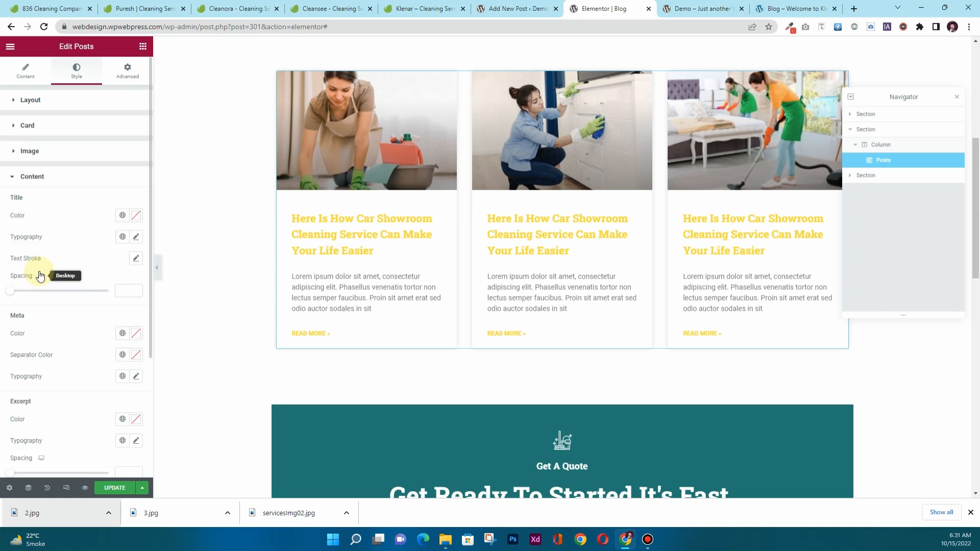
left_click(123, 216)
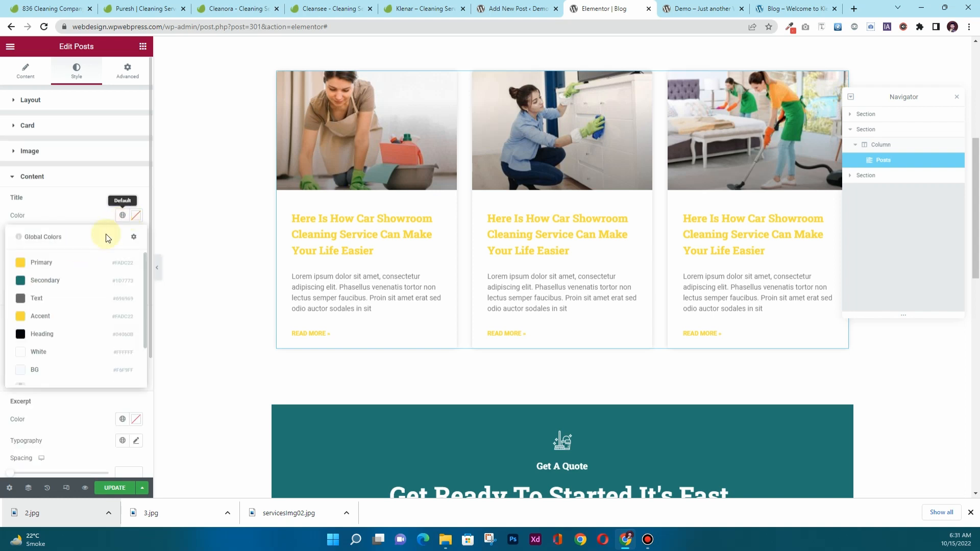
left_click(66, 280)
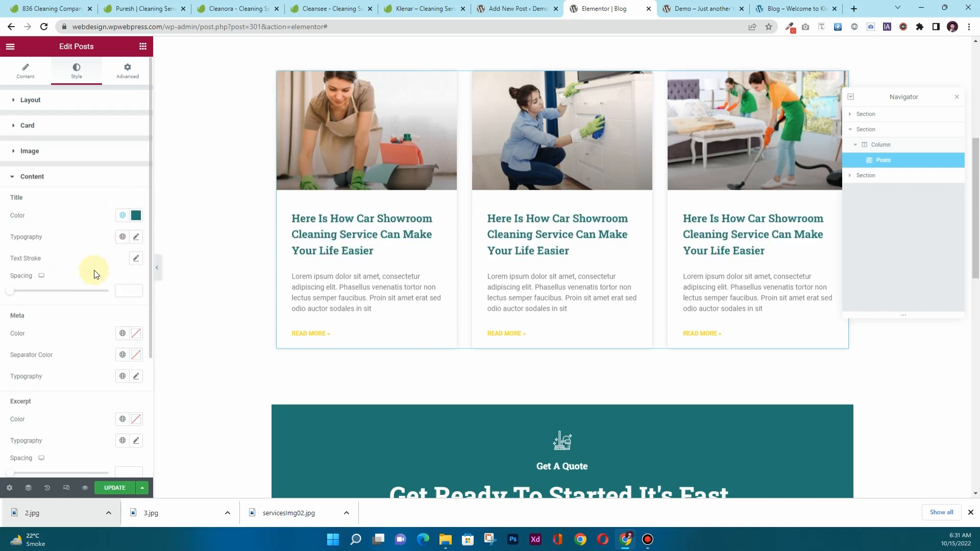
scroll(94, 271, "down", 3)
left_click(123, 363)
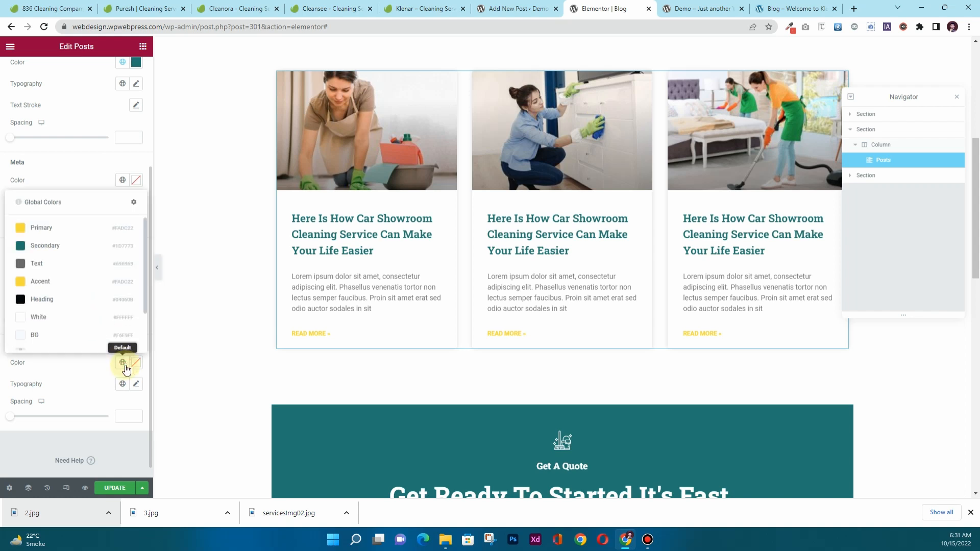
left_click(62, 300)
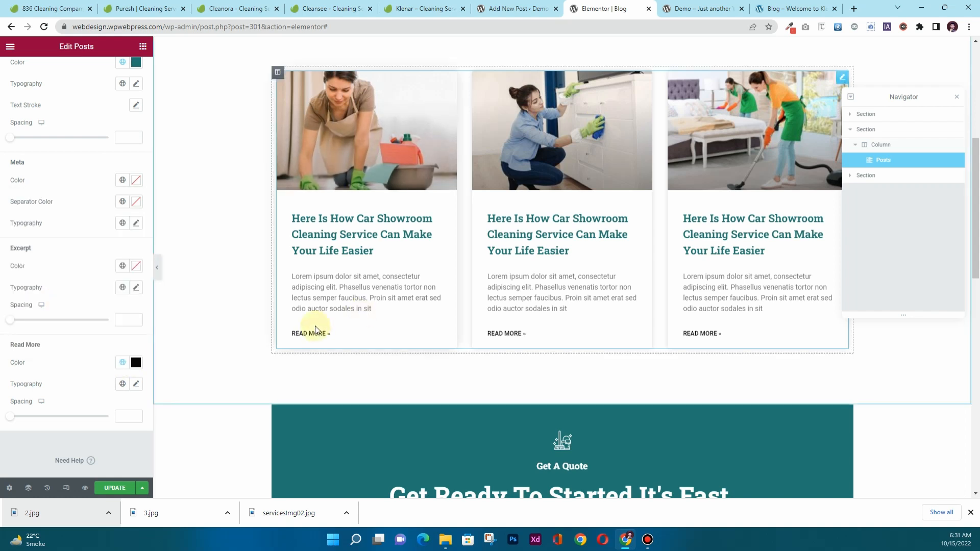
scroll(175, 397, "up", 5)
Save the Blog template and load the live site's home page.
left_click(120, 490)
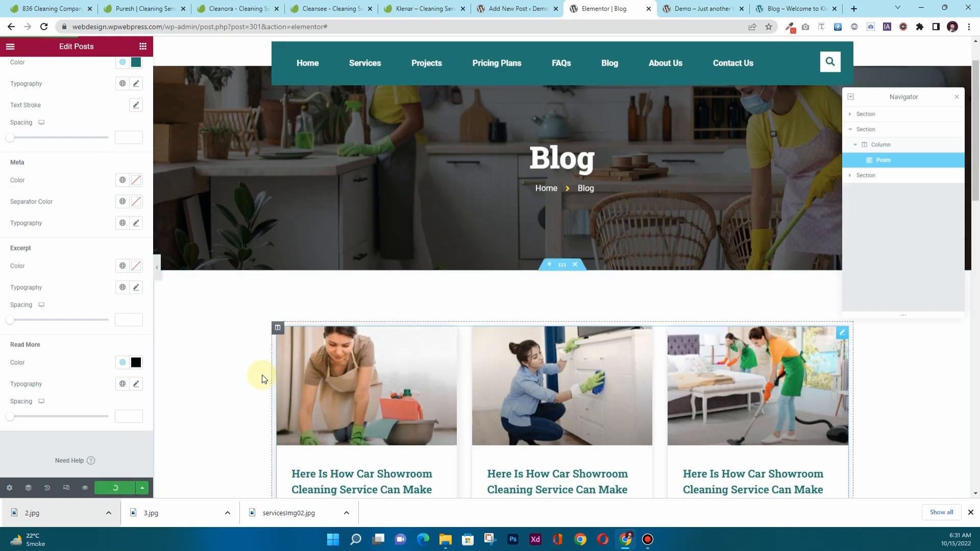
scroll(343, 305, "up", 1)
left_click(340, 28)
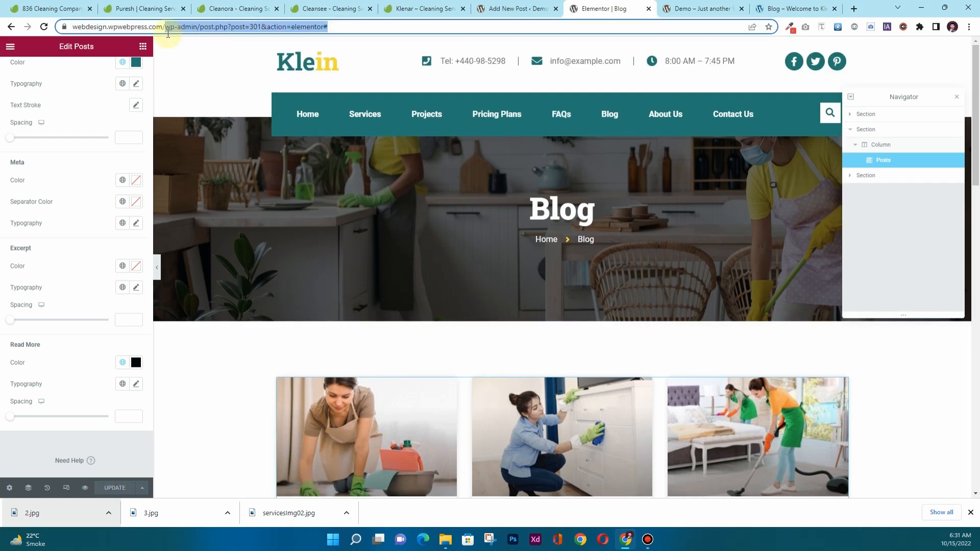
key("BackSpace")
key("Return")
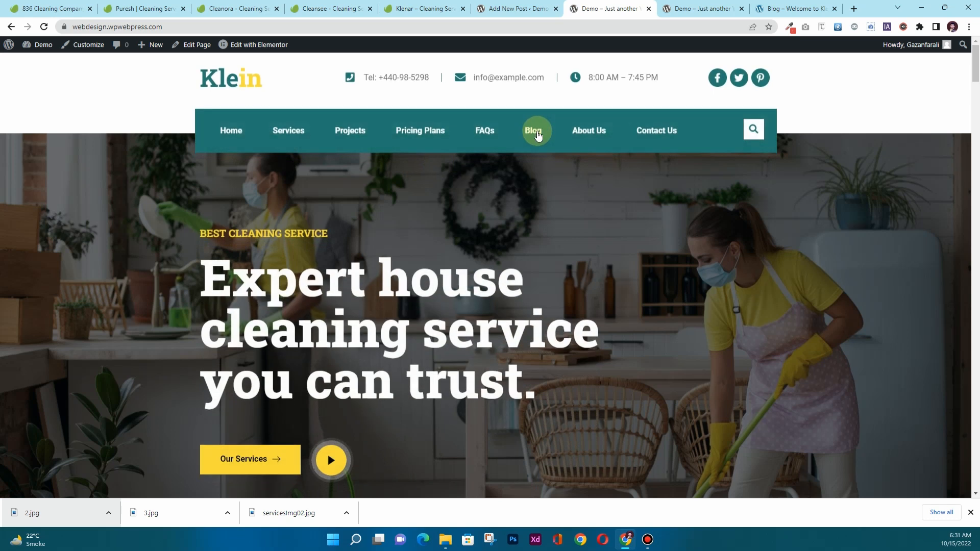
Browse the live Blog page and open its first post.
left_click(537, 132)
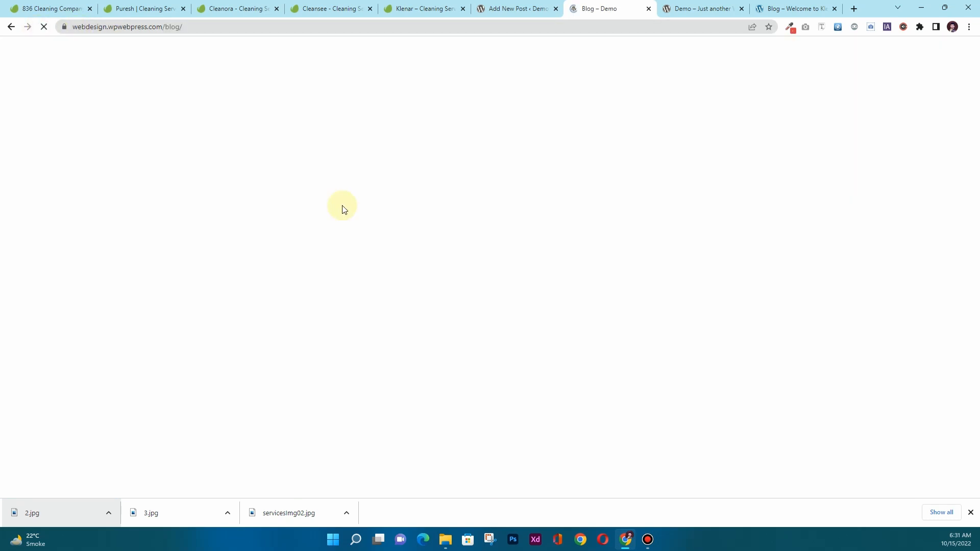
scroll(342, 205, "down", 5)
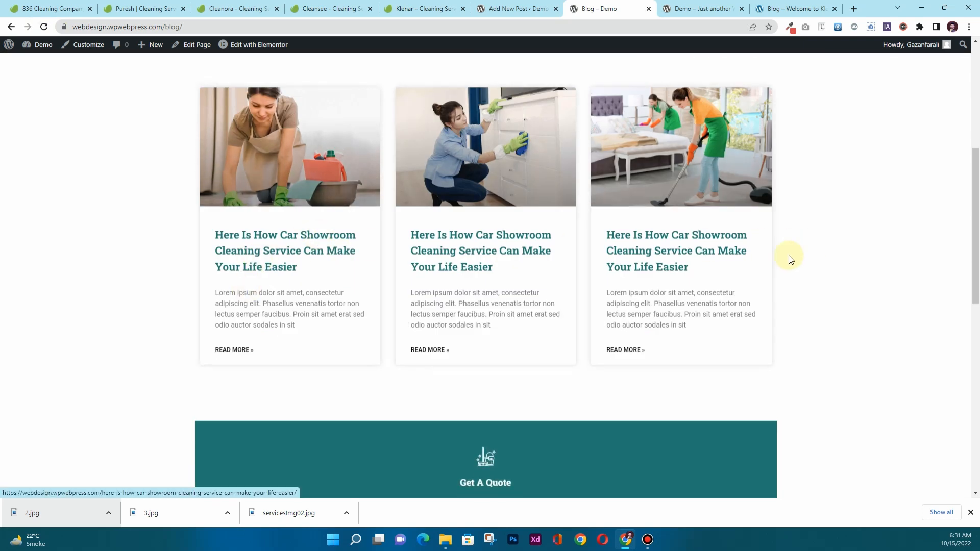
scroll(564, 386, "up", 5)
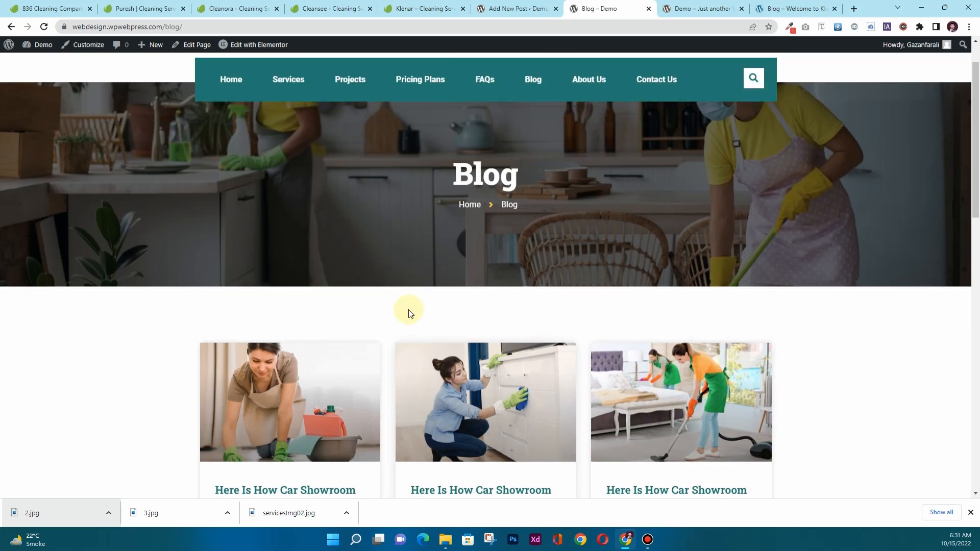
scroll(415, 295, "up", 1)
scroll(416, 296, "down", 4)
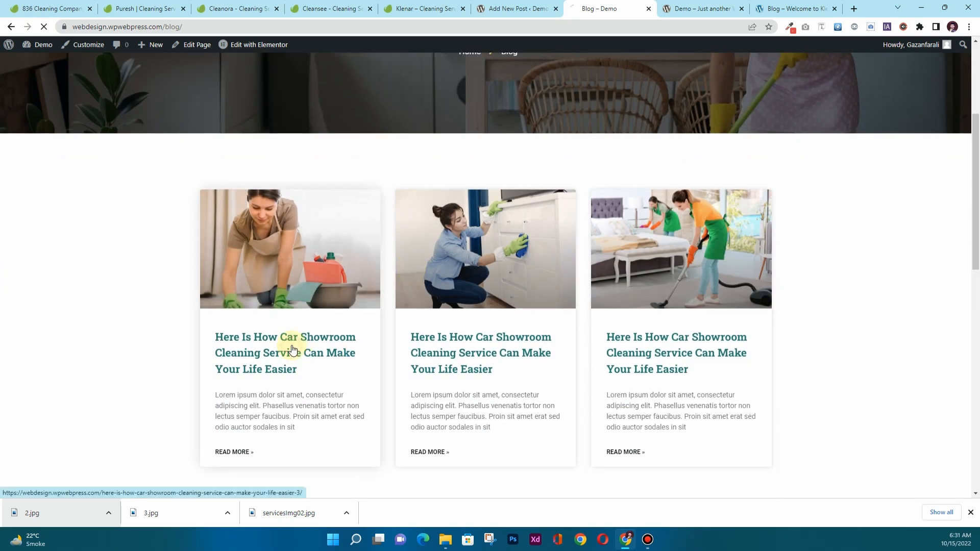
left_click(294, 351)
scroll(332, 240, "down", 3)
scroll(332, 241, "down", 4)
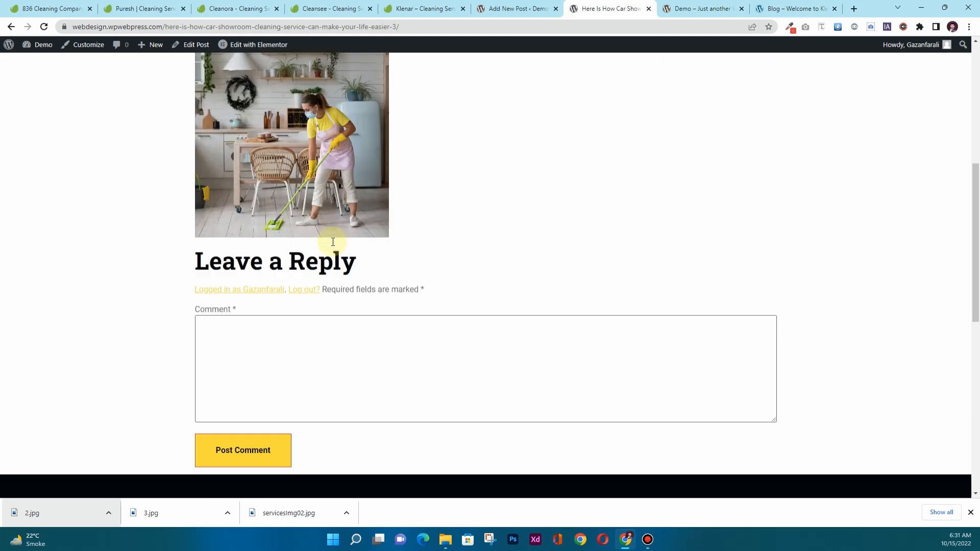
scroll(331, 244, "up", 10)
Compare a demo blog post with the live post, then return to the Add New Post tab.
left_click(700, 9)
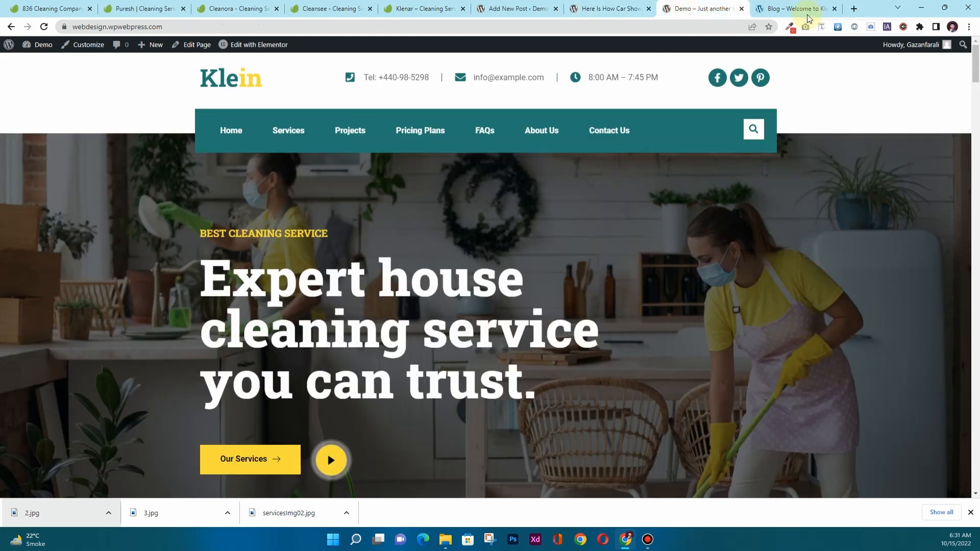
left_click(795, 9)
left_click(481, 200)
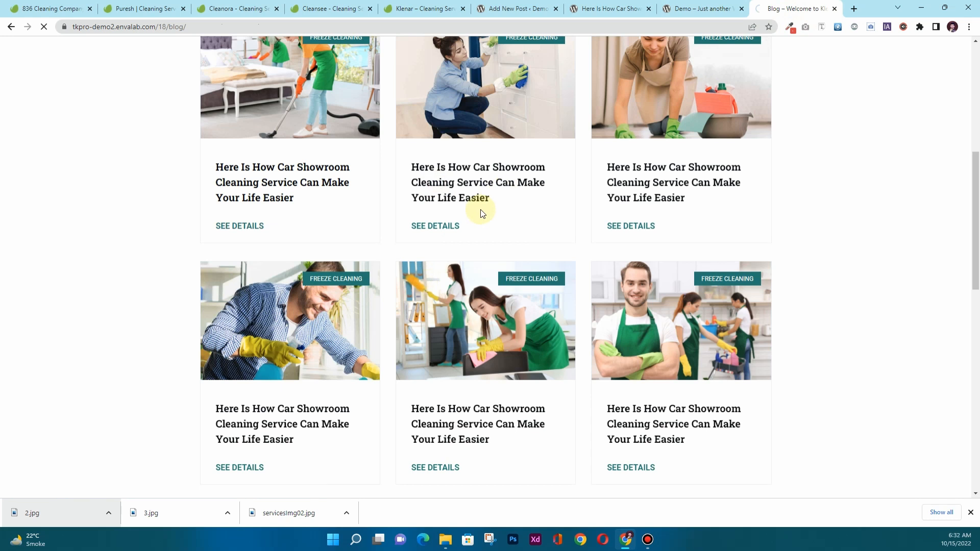
scroll(480, 209, "down", 10)
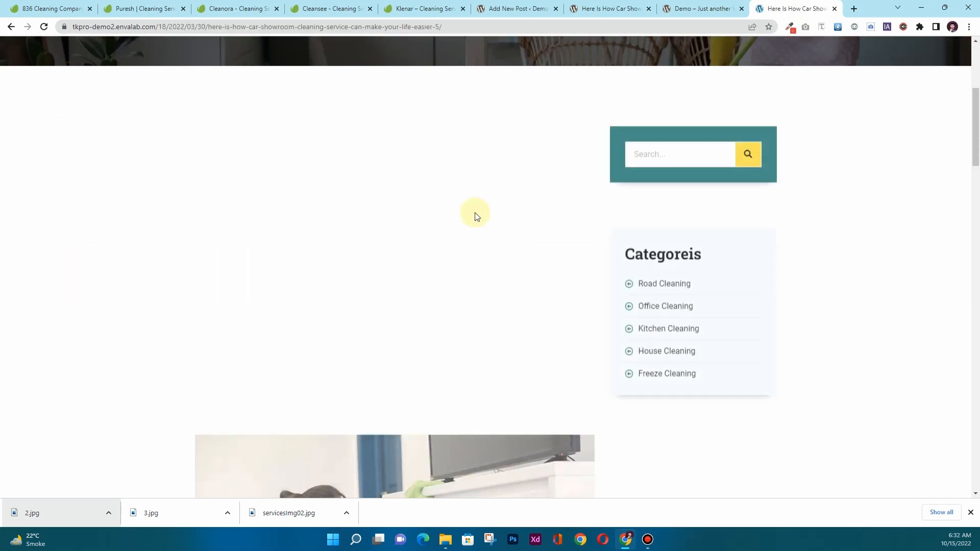
scroll(466, 228, "down", 15)
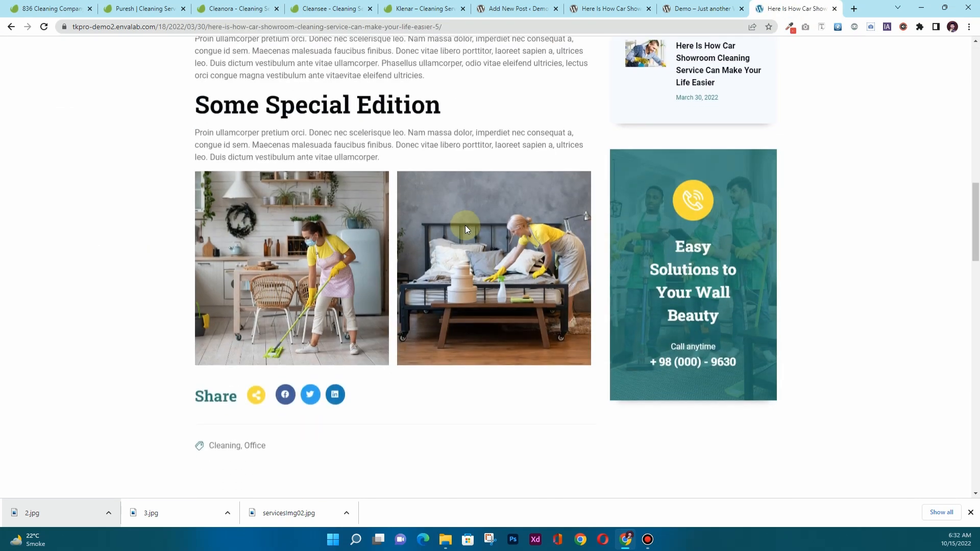
scroll(465, 230, "up", 20)
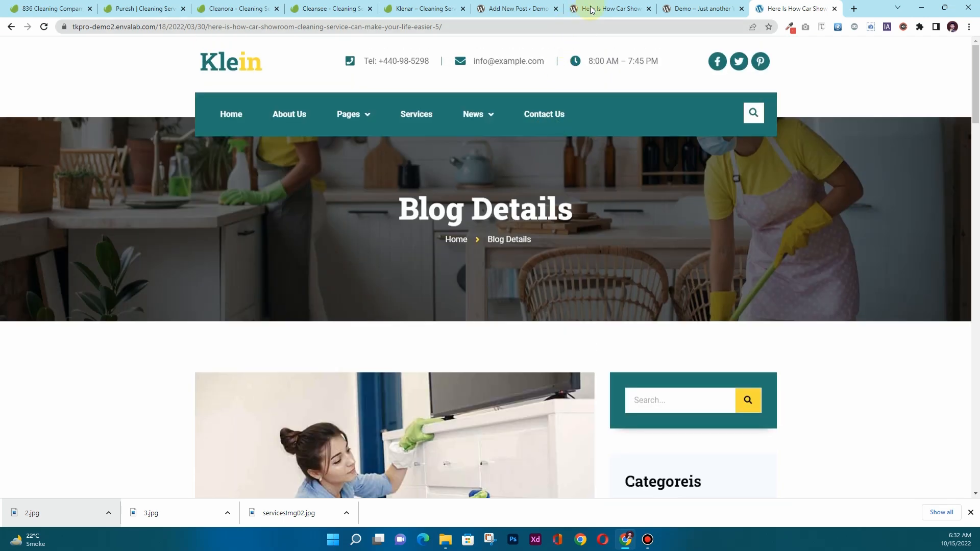
left_click(591, 8)
left_click(504, 9)
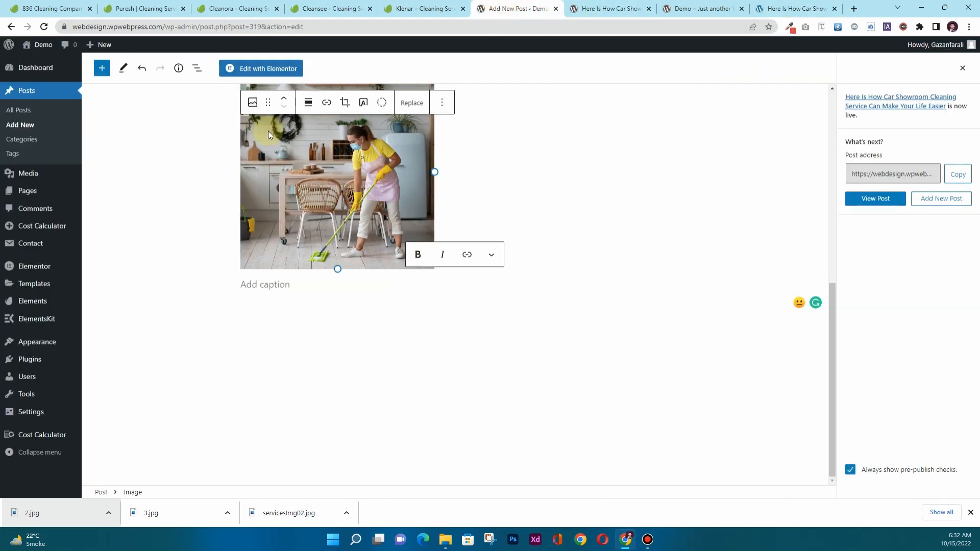
From the Dashboard, go to Theme Builder's Single Post section and add a new template.
left_click(37, 68)
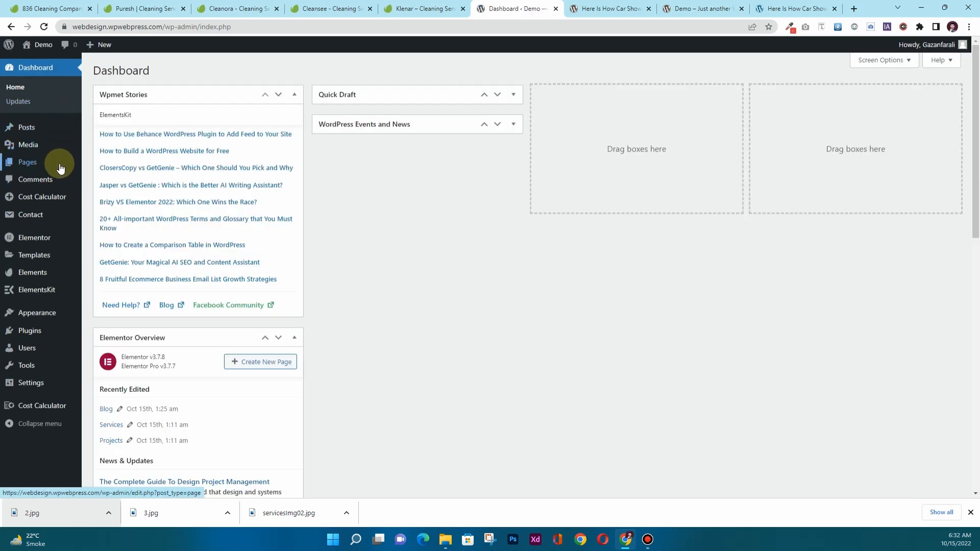
mouse_move(63, 279)
mouse_move(41, 258)
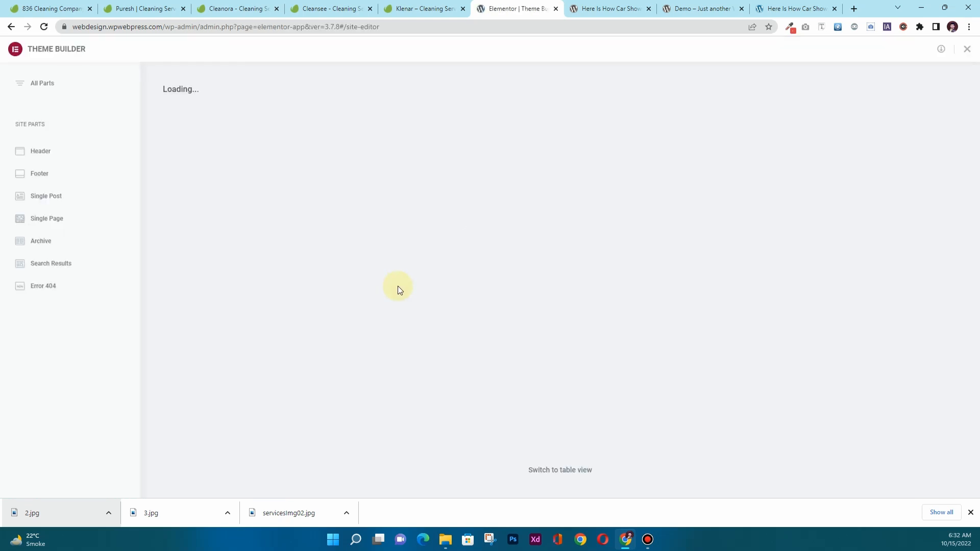
left_click(49, 202)
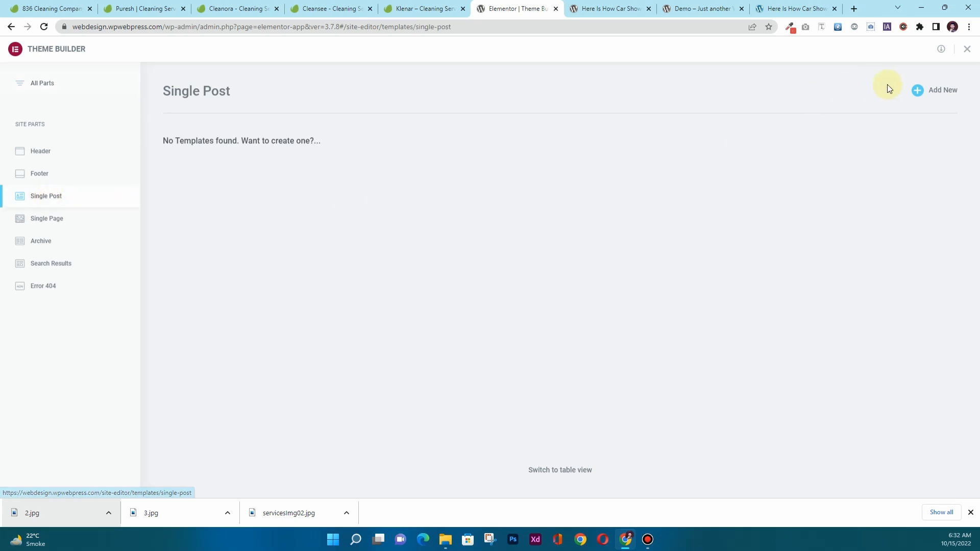
left_click(943, 91)
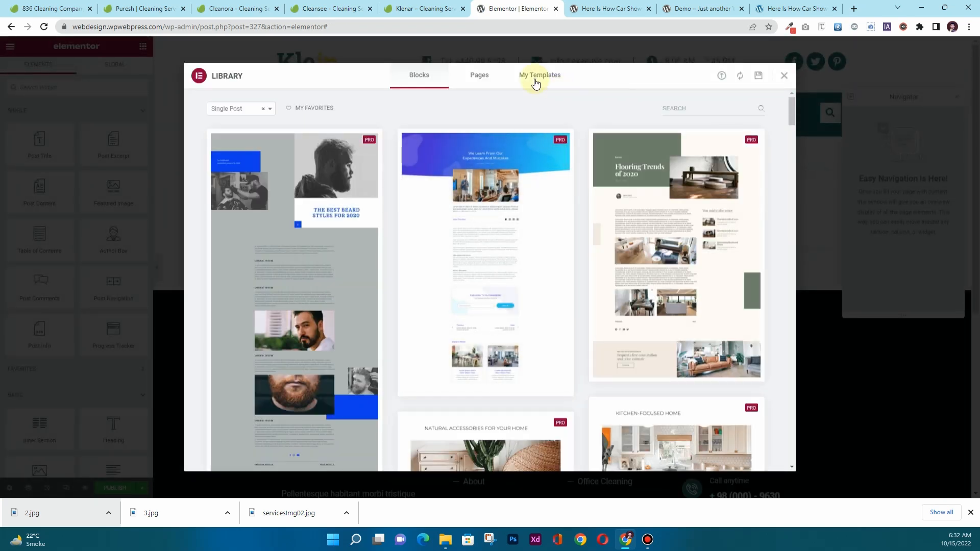
Close the library and browse the installed Klein cleaning services kit for the Blog Details Template.
left_click(785, 77)
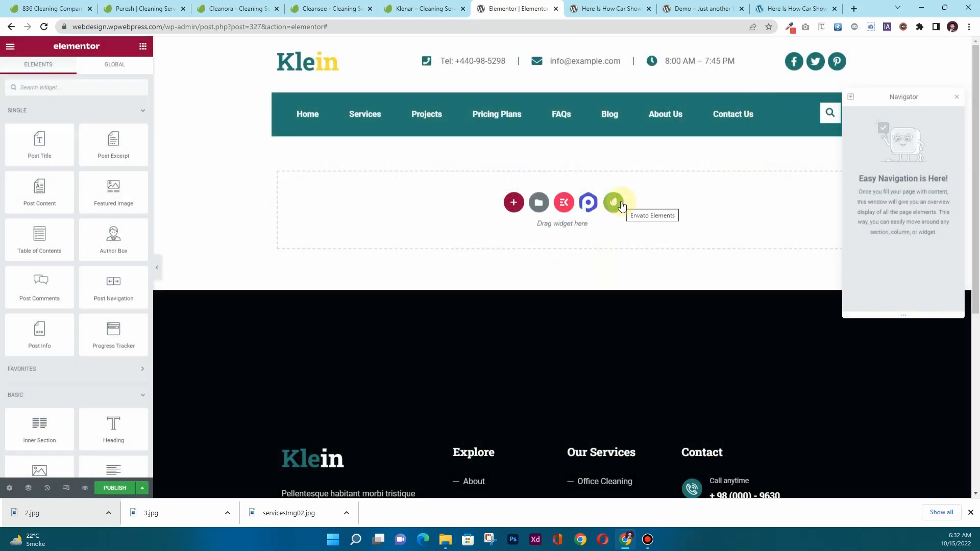
left_click(615, 202)
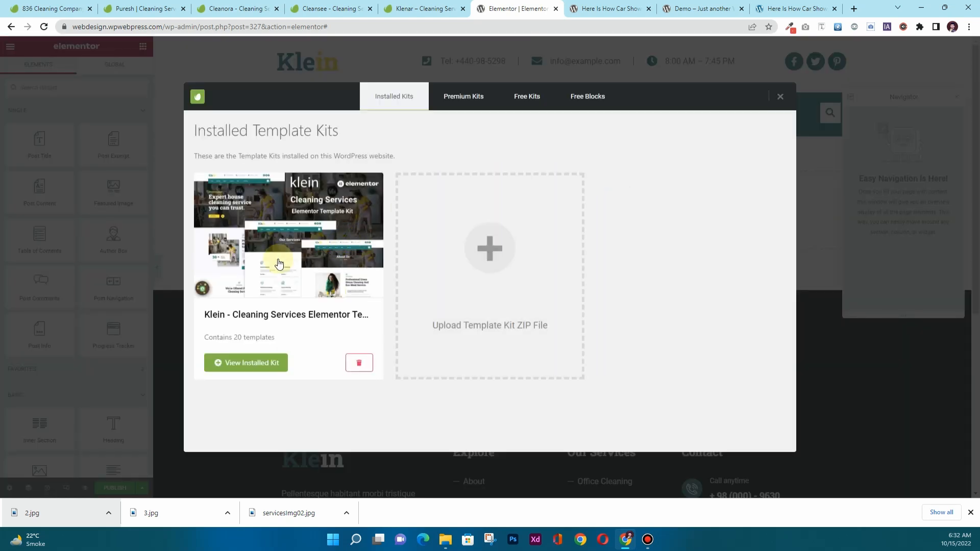
left_click(278, 259)
scroll(384, 245, "down", 4)
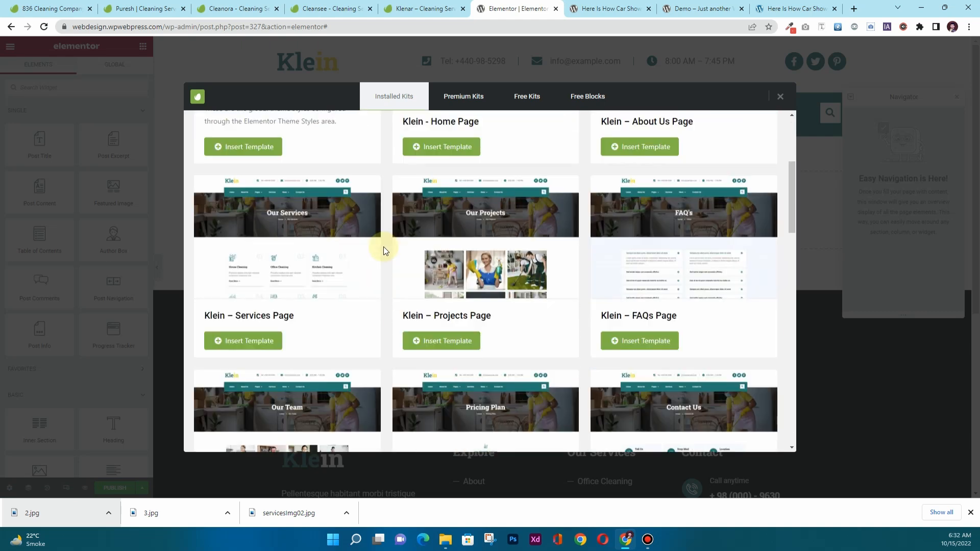
scroll(383, 249, "down", 3)
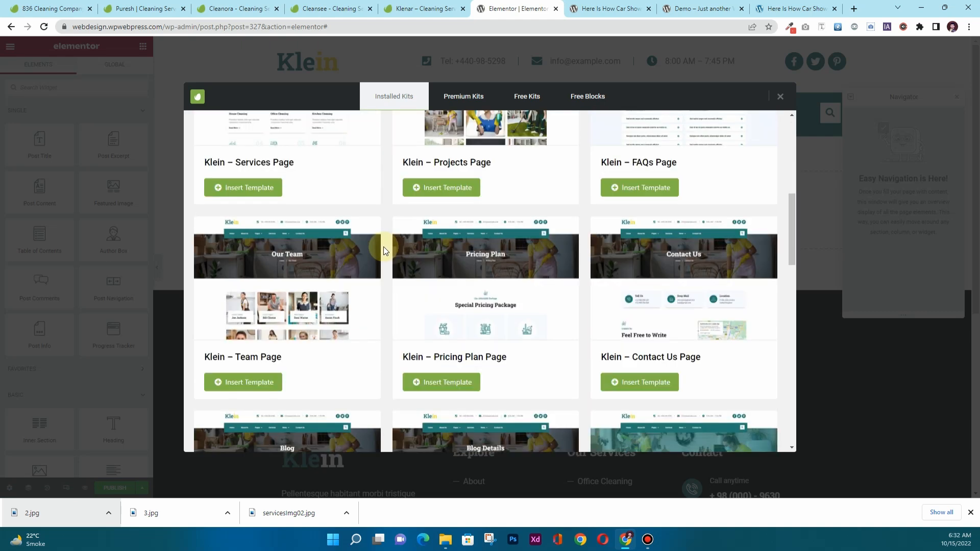
scroll(384, 250, "down", 3)
scroll(384, 249, "down", 1)
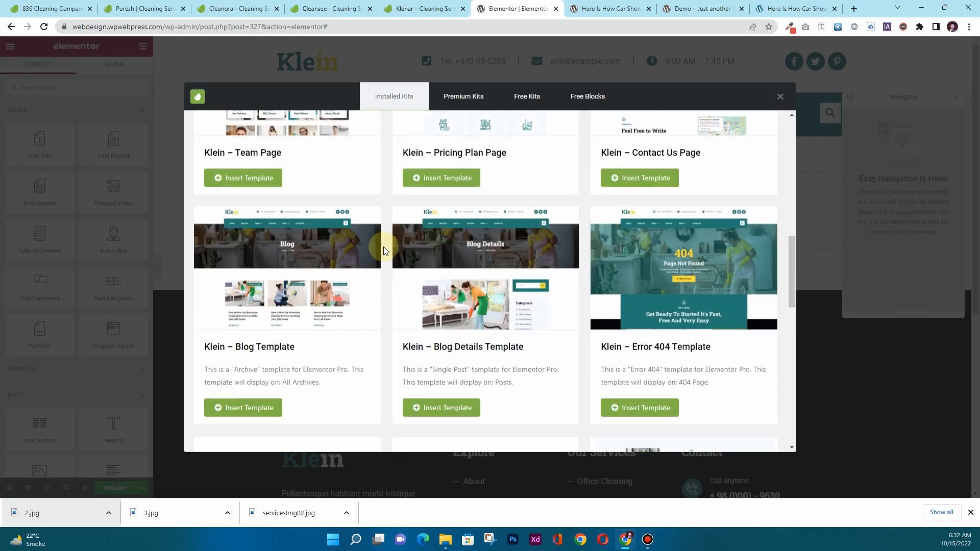
scroll(384, 248, "down", 1)
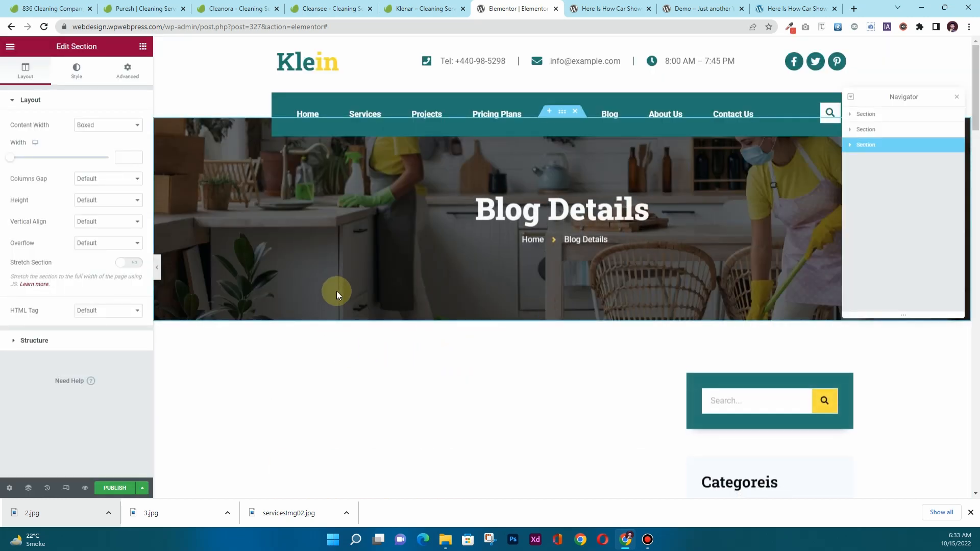
Publish the Blog Details template with an Include > Posts condition and exit to the Dashboard.
scroll(337, 295, "down", 3)
scroll(336, 295, "down", 15)
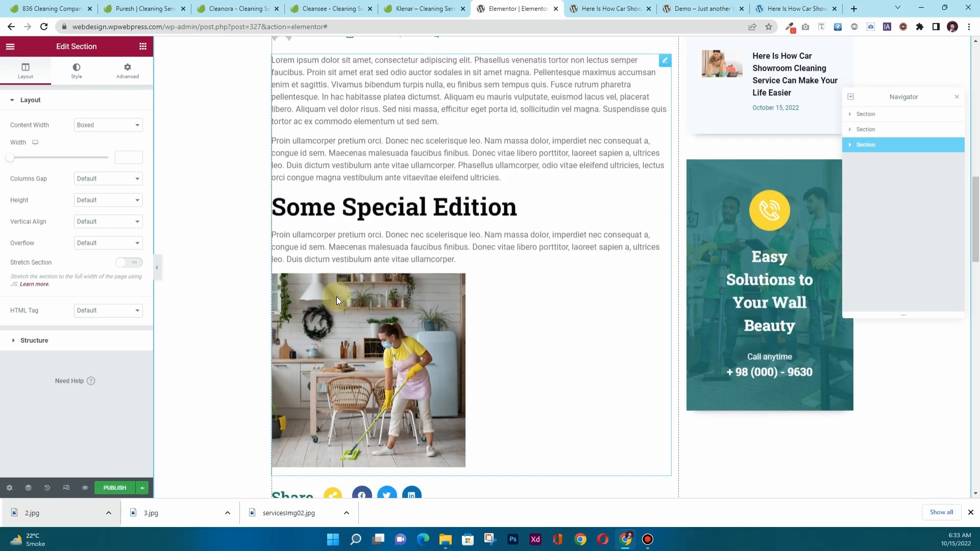
scroll(335, 306, "down", 6)
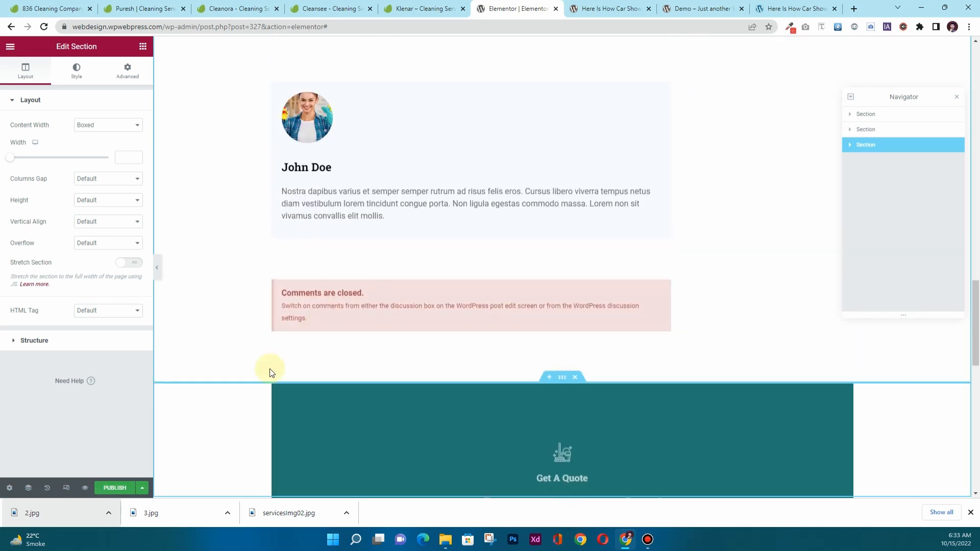
left_click(121, 487)
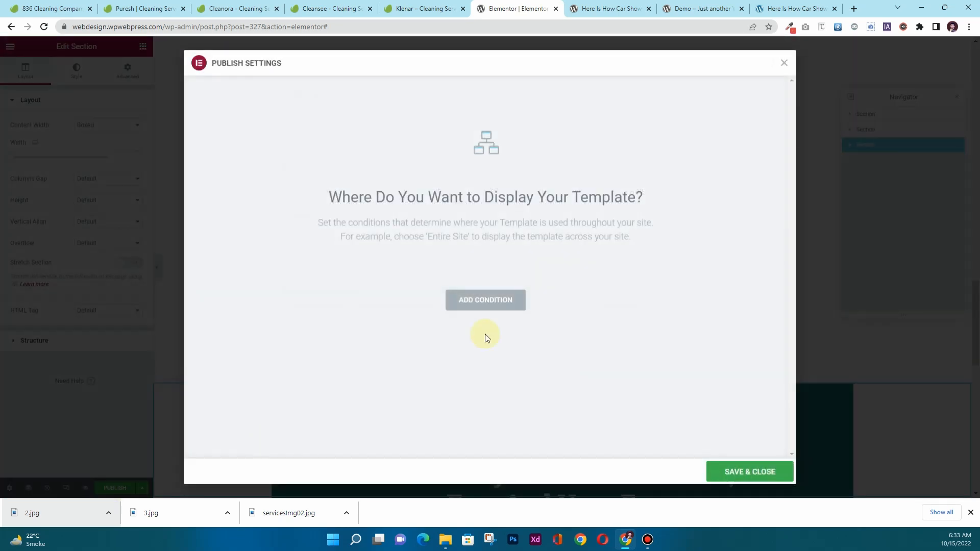
left_click(505, 301)
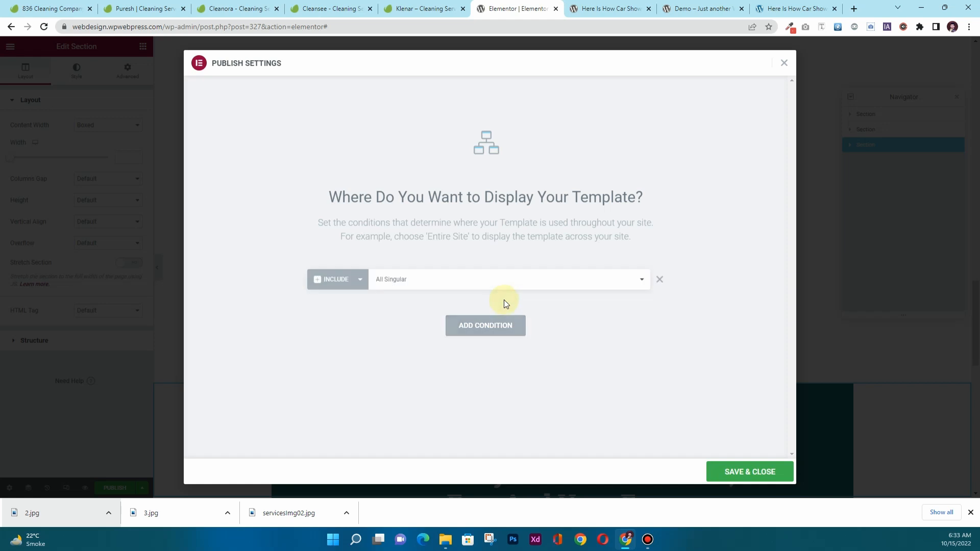
left_click(405, 285)
left_click(404, 318)
left_click(752, 471)
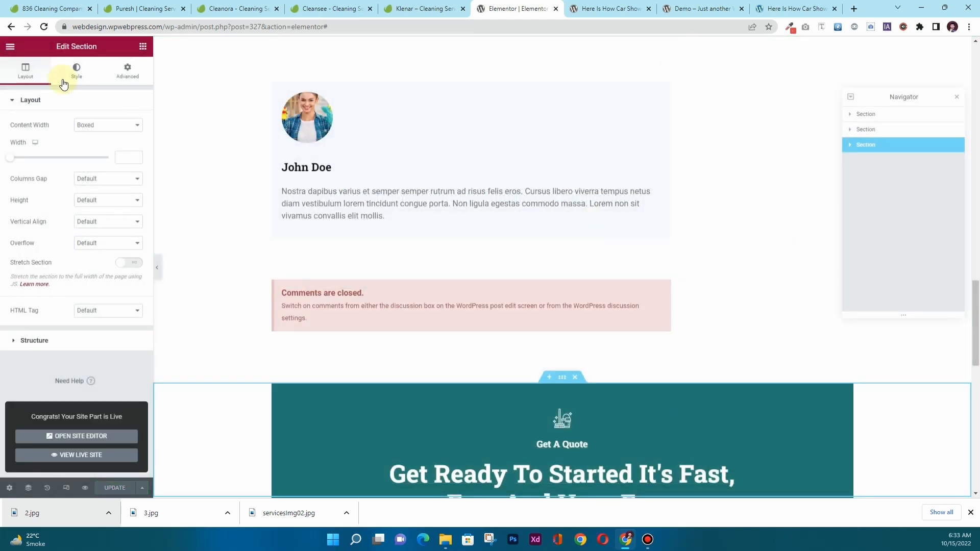
left_click(11, 49)
left_click(100, 246)
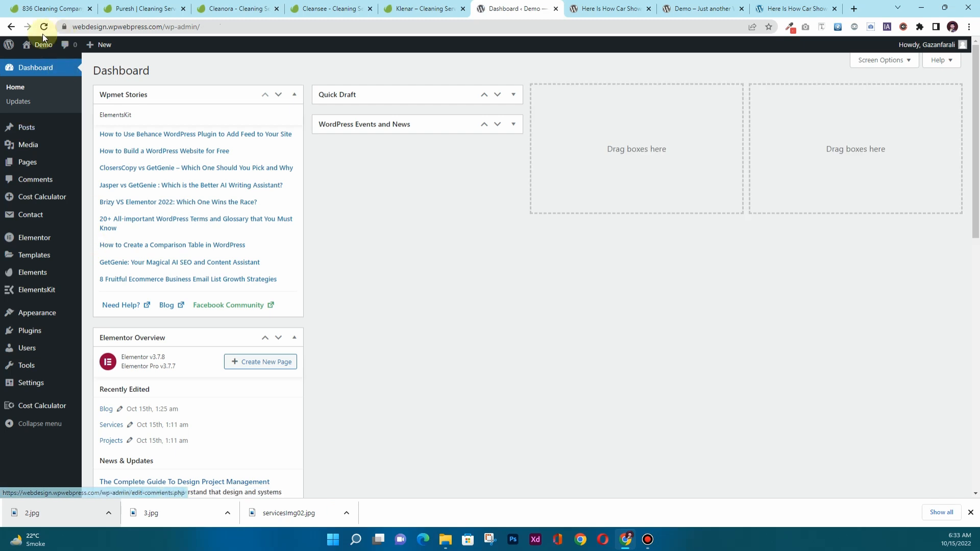
Open the live site in a new tab, review the middle blog post's layout, then close that tab.
mouse_move(41, 44)
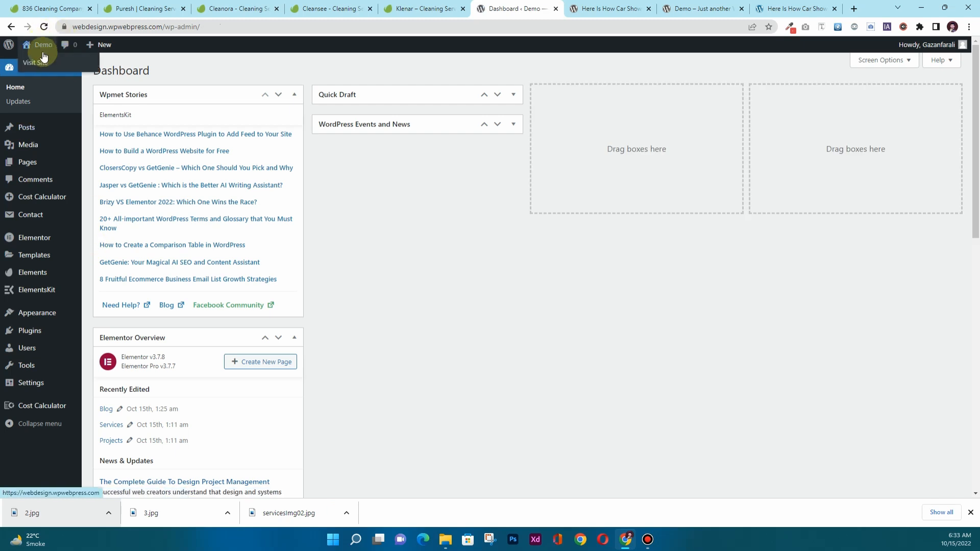
middle_click(44, 66)
left_click(538, 9)
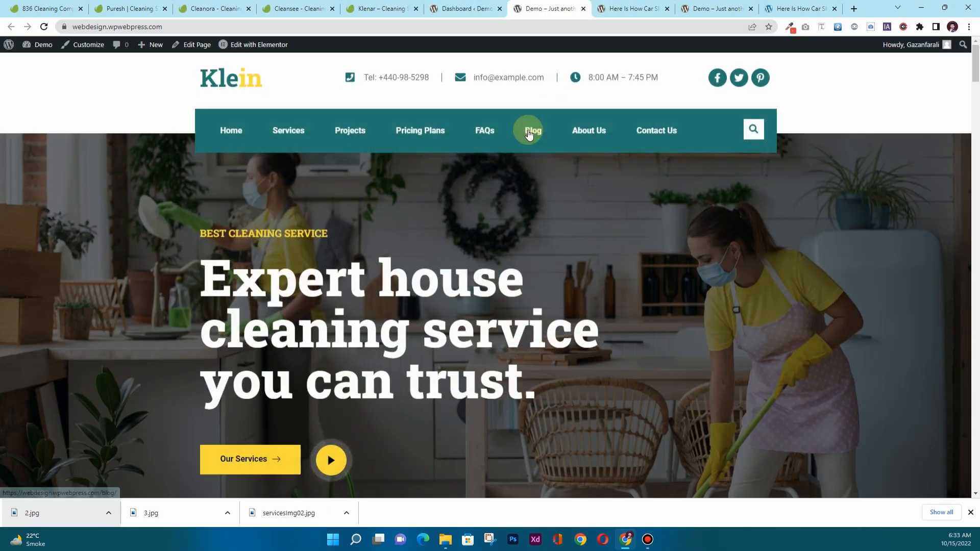
scroll(439, 229, "down", 7)
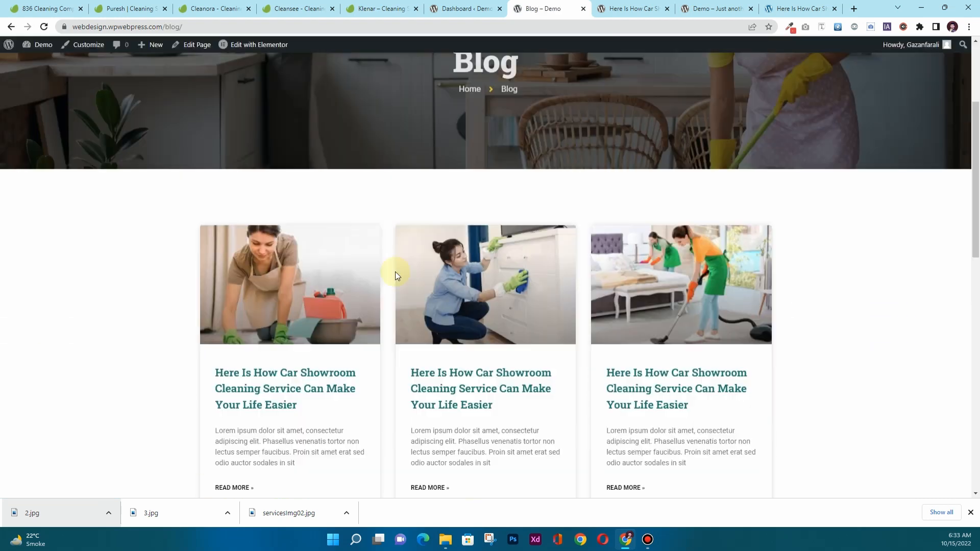
left_click(439, 190)
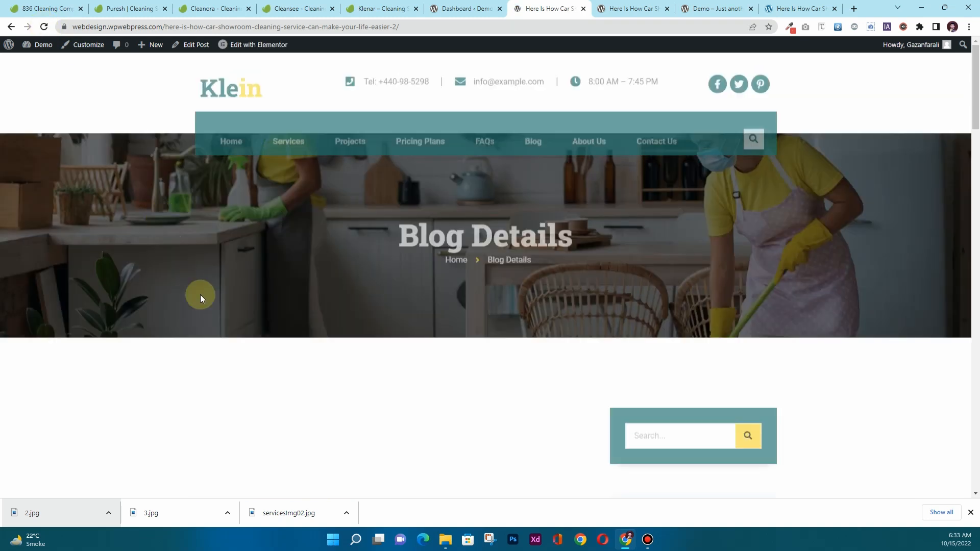
scroll(321, 275, "down", 3)
scroll(324, 276, "down", 15)
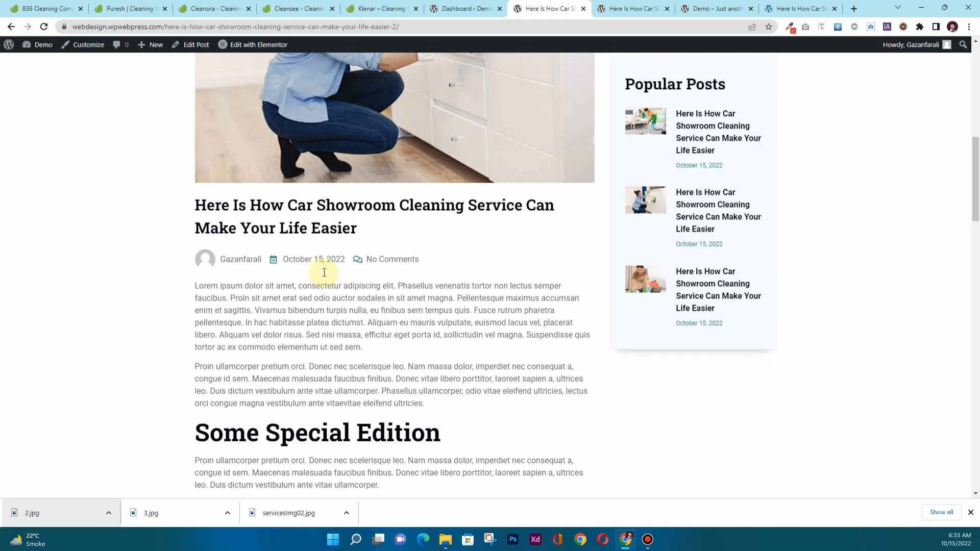
scroll(325, 276, "up", 12)
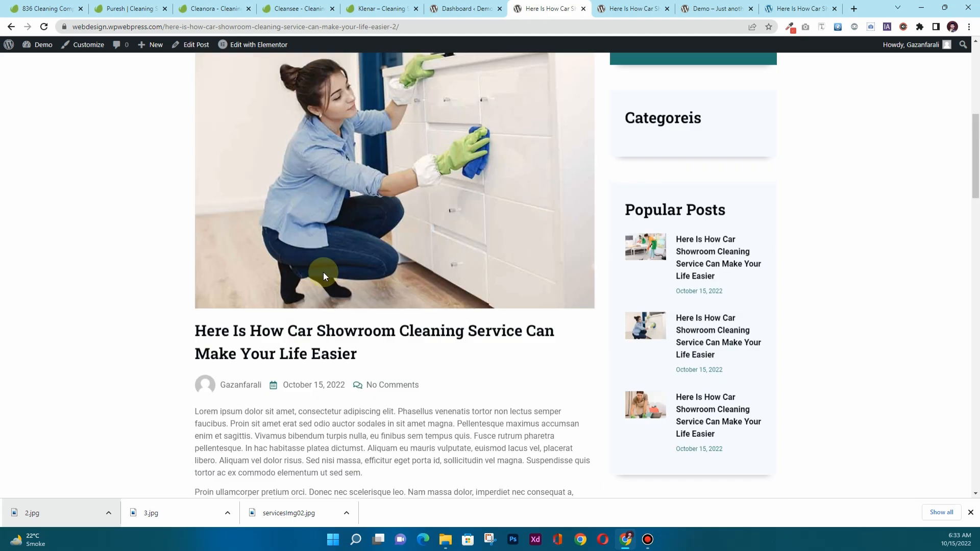
scroll(325, 276, "down", 12)
scroll(323, 273, "up", 20)
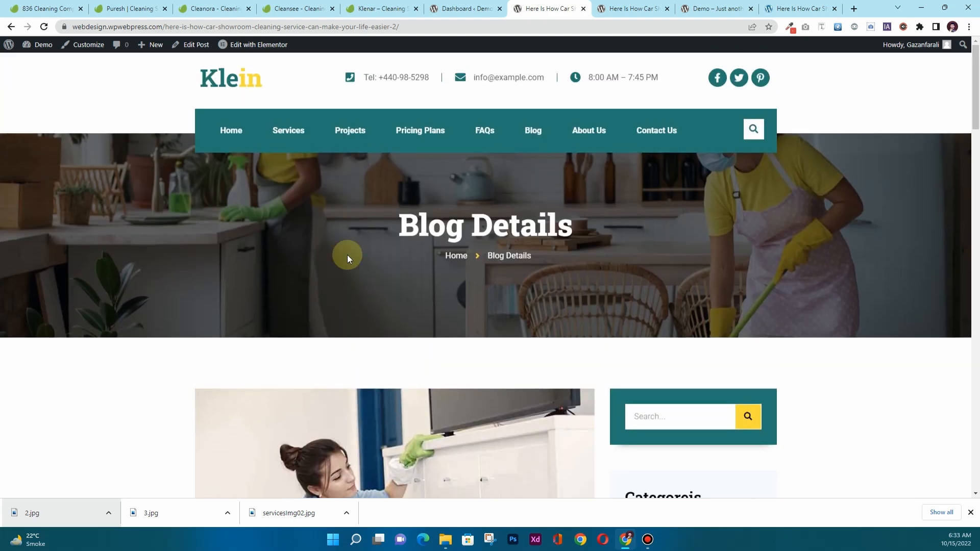
left_click(583, 8)
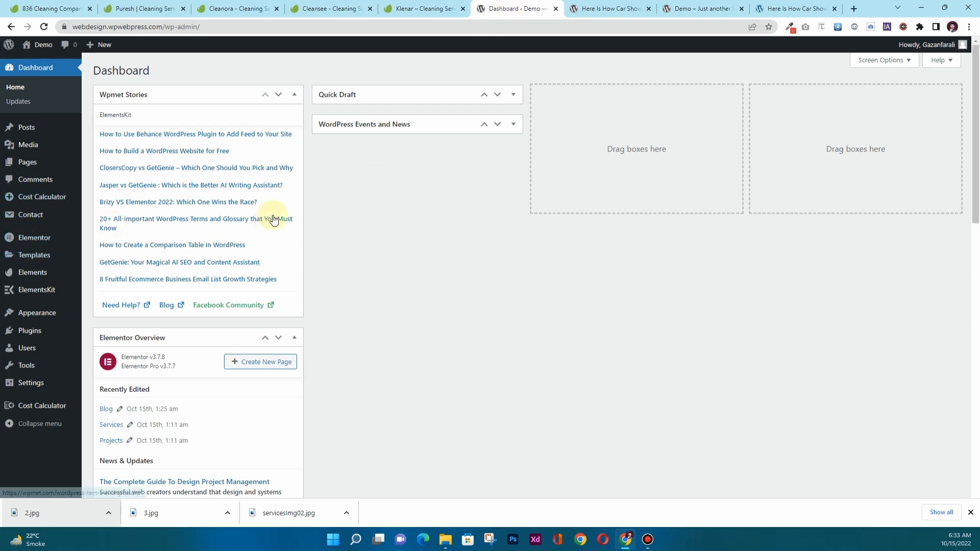
In Templates > Theme Builder, add a new Error 404 template.
mouse_move(44, 244)
mouse_move(43, 274)
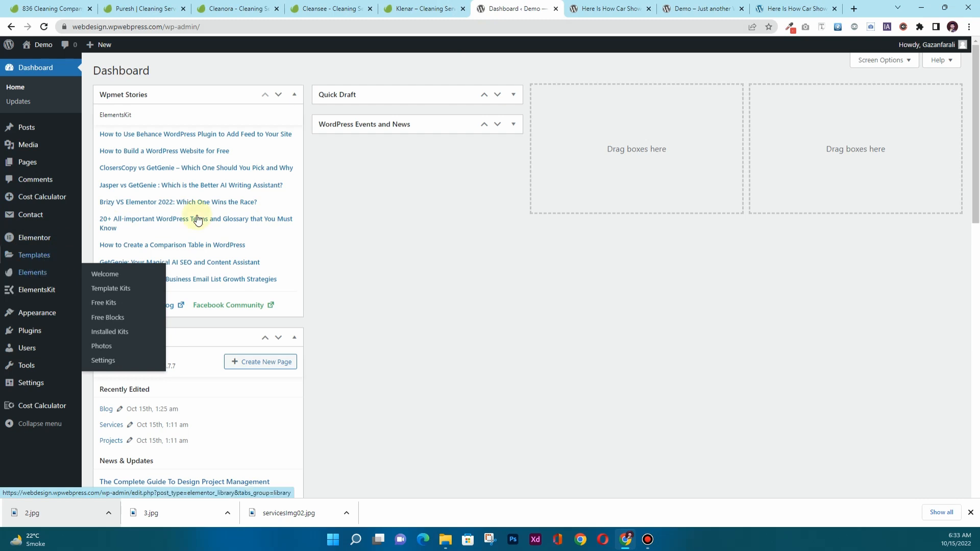
mouse_move(13, 255)
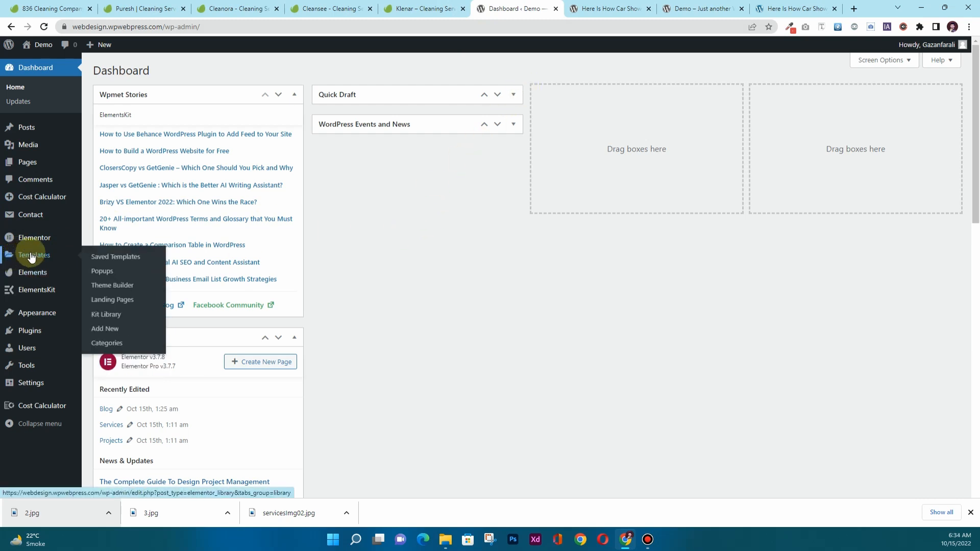
left_click(117, 287)
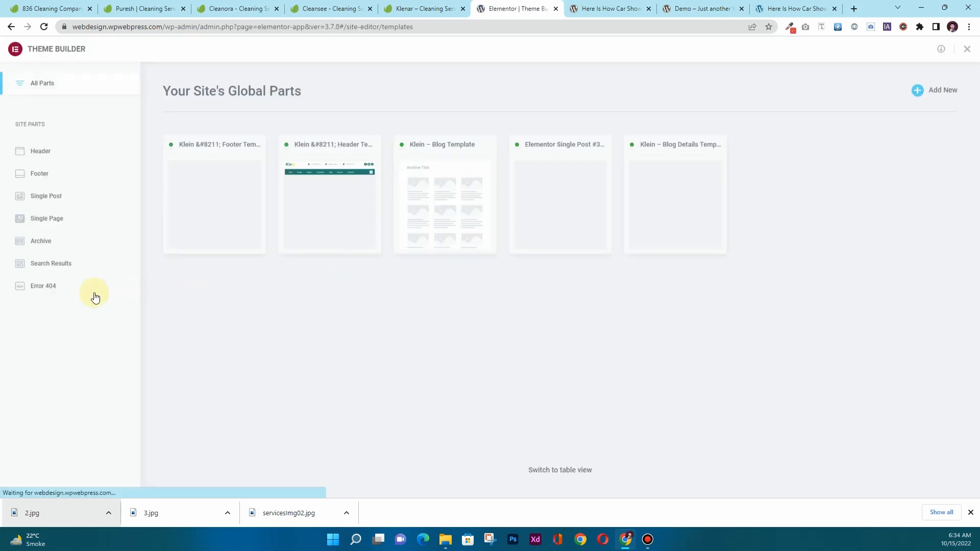
left_click(49, 287)
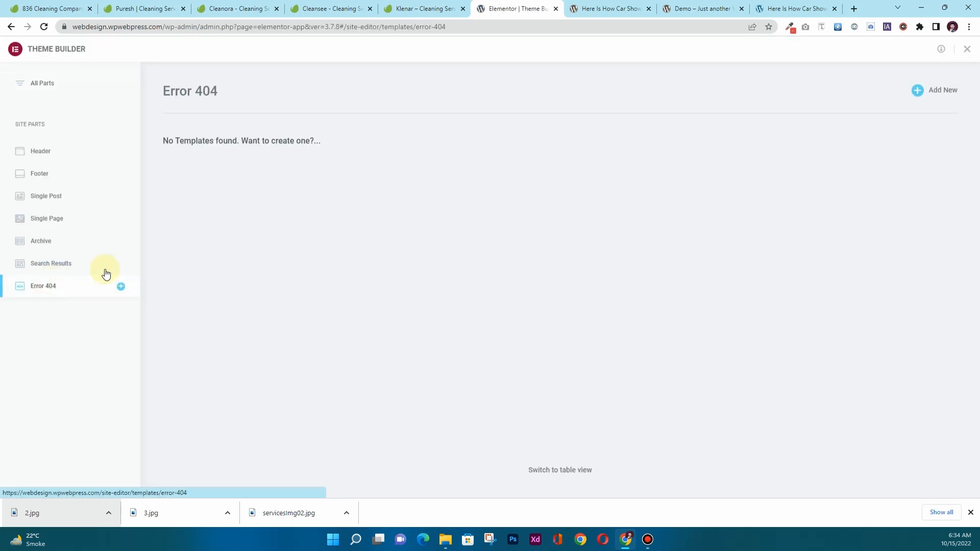
left_click(947, 95)
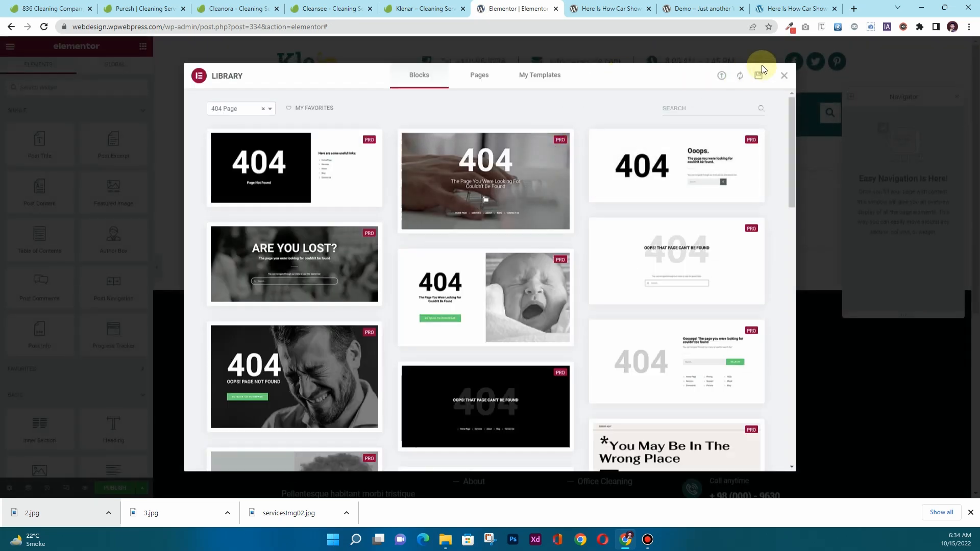
Close the 404 block library and insert Klein – Error 404 Template from the Klein cleaning kit.
left_click(782, 76)
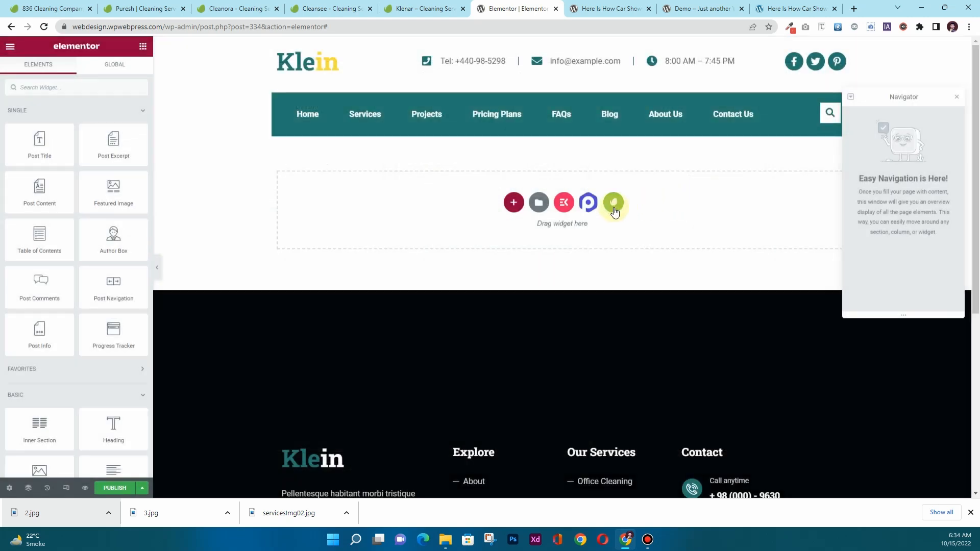
left_click(613, 208)
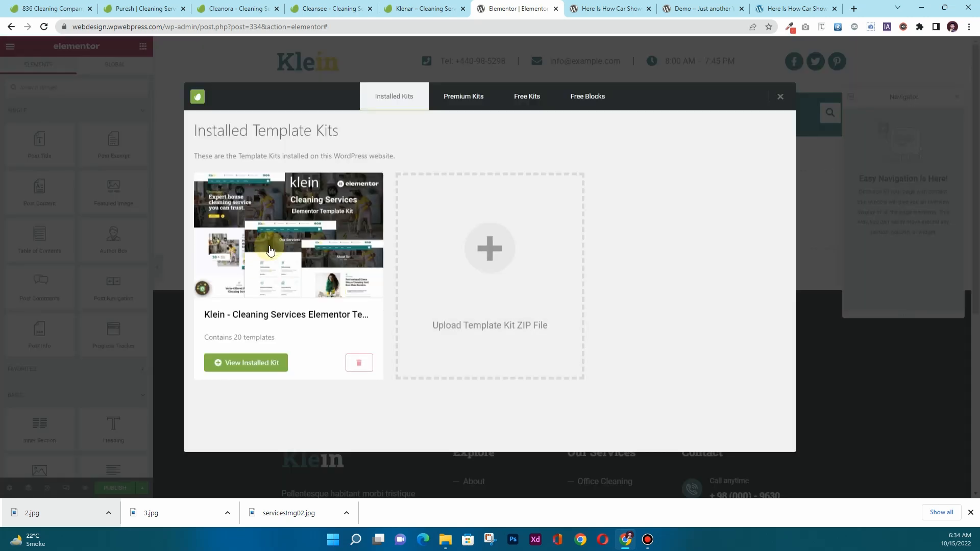
left_click(269, 249)
scroll(432, 276, "down", 6)
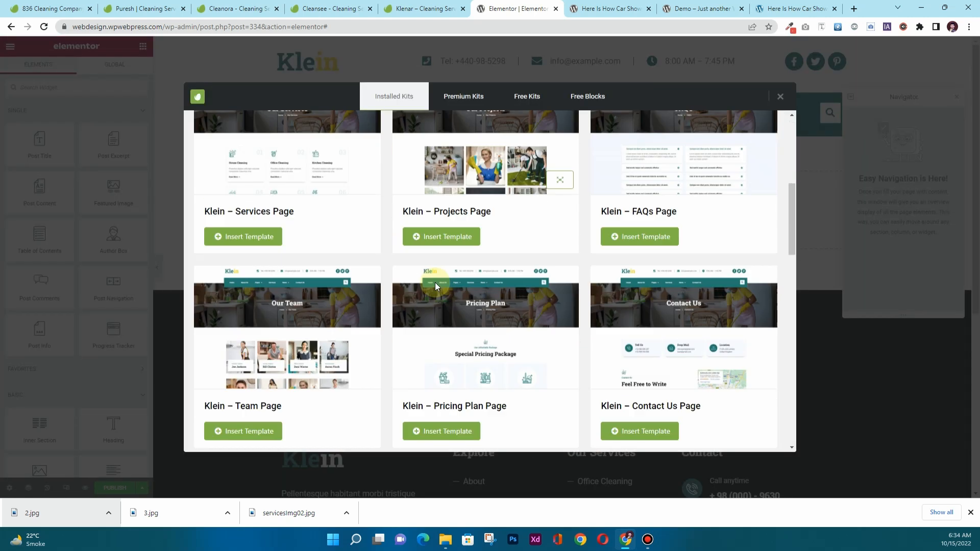
scroll(434, 283, "down", 5)
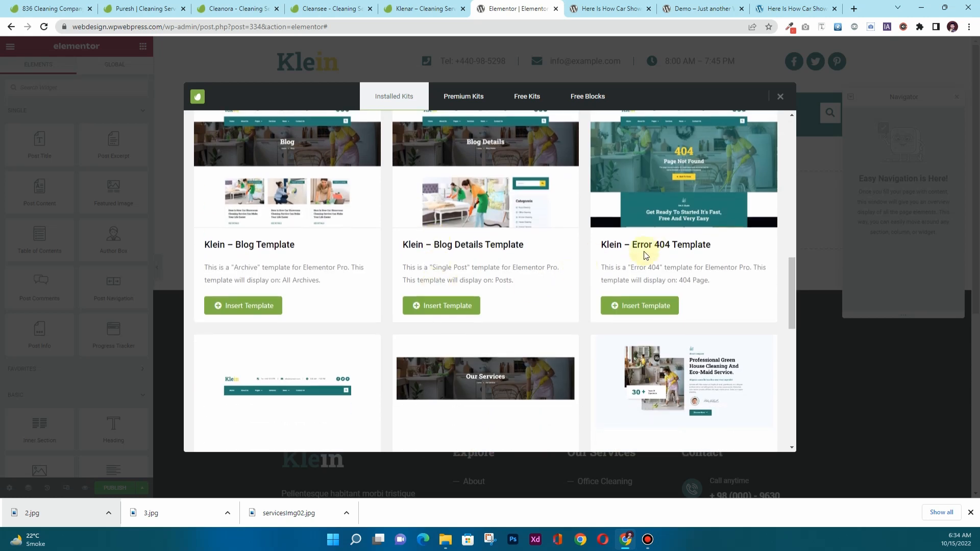
scroll(673, 244, "down", 4)
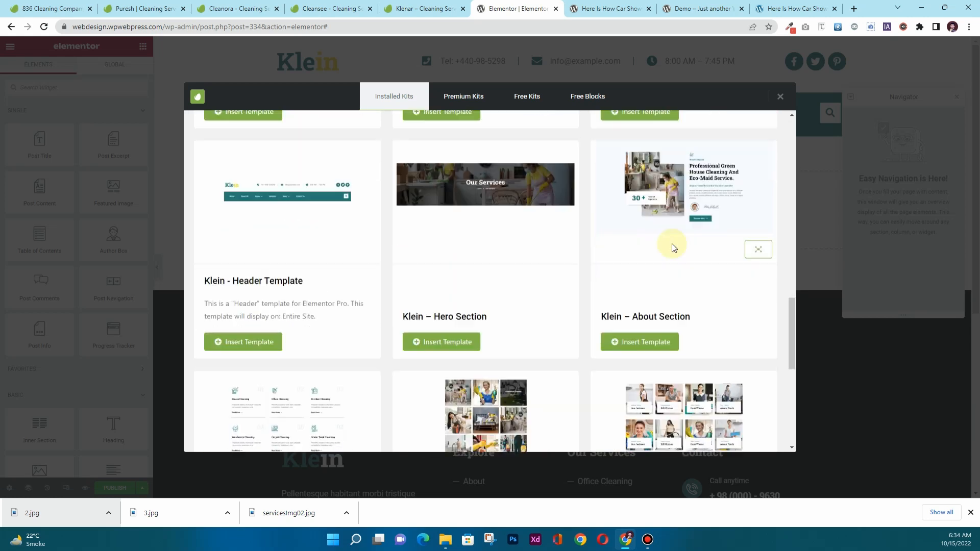
scroll(669, 255, "up", 5)
left_click(644, 356)
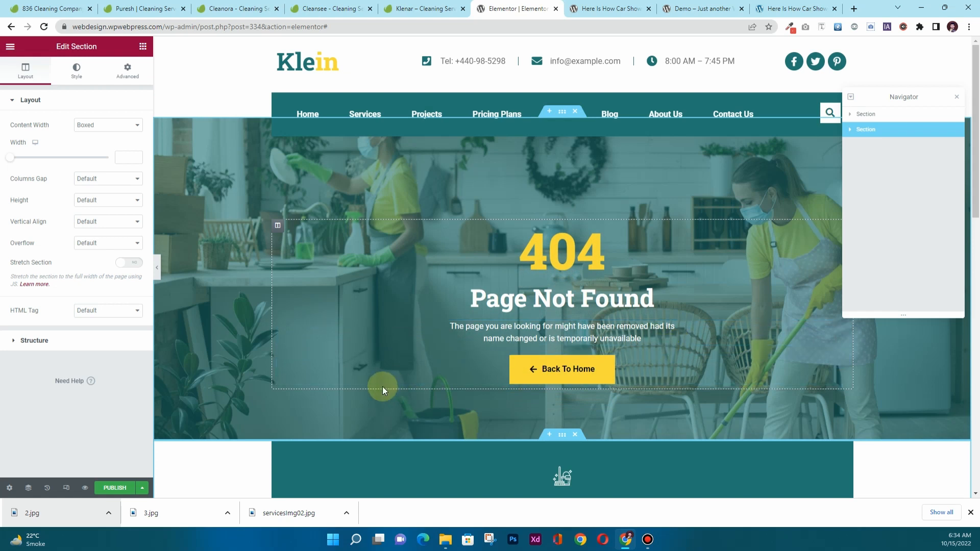
Publish the 404 template with the Include 404 Page condition and exit to the Dashboard.
scroll(388, 369, "down", 3)
scroll(390, 370, "up", 2)
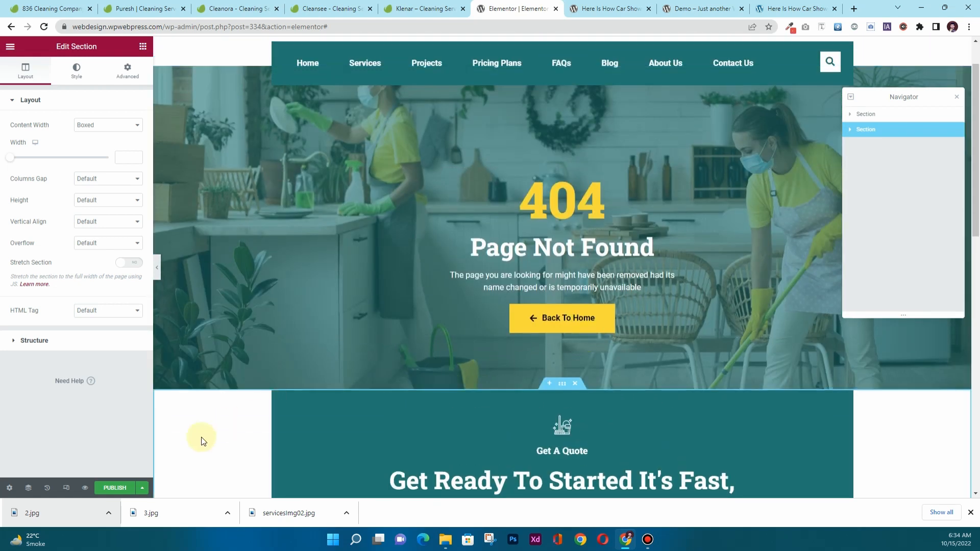
left_click(132, 484)
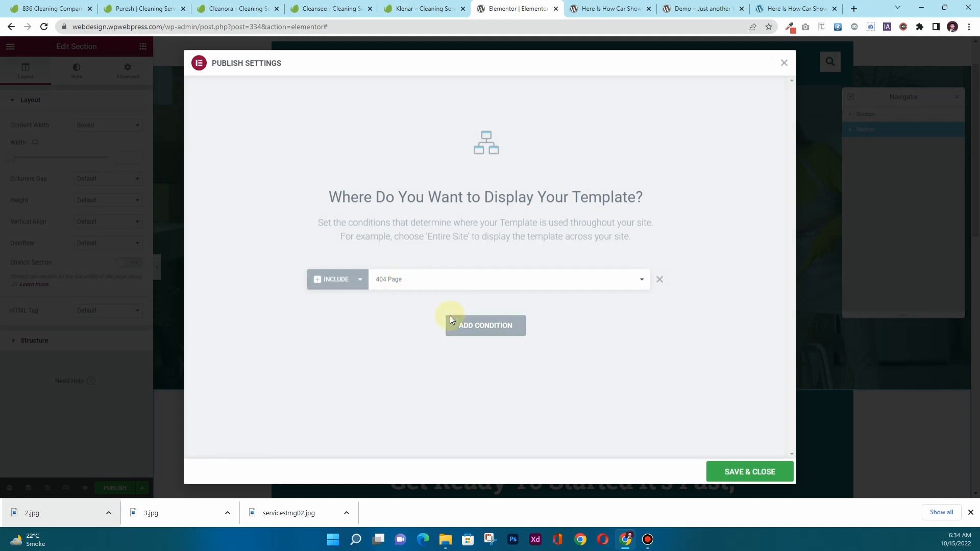
left_click(735, 471)
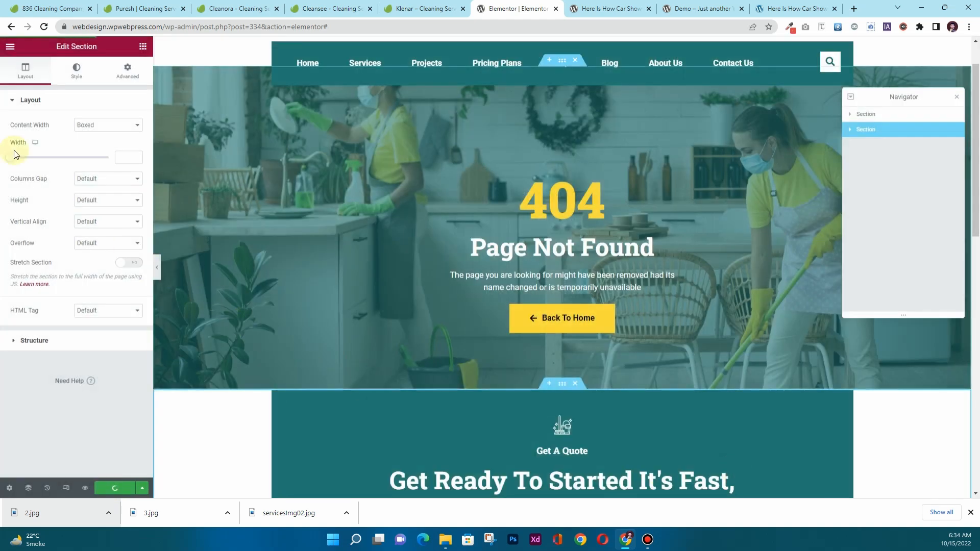
left_click(9, 47)
left_click(84, 249)
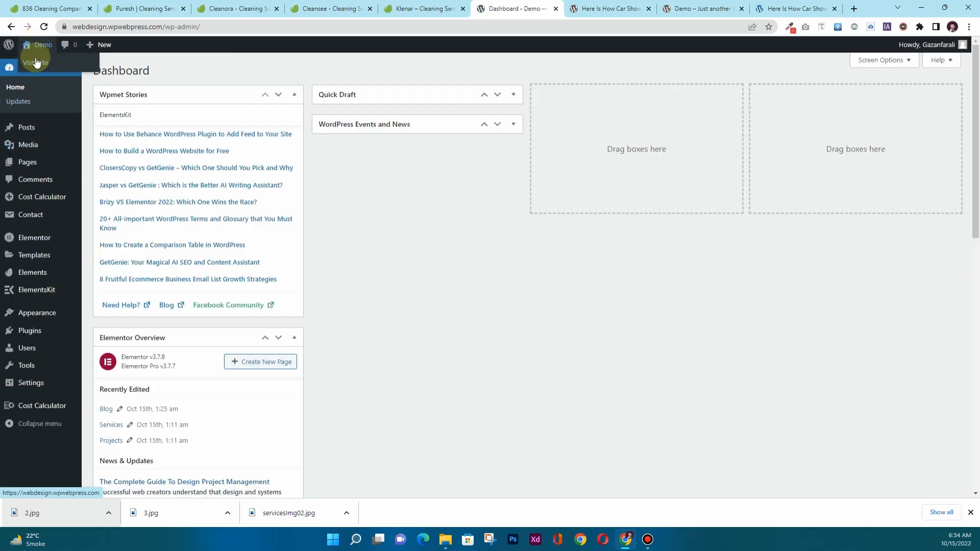
Open the live site in a new tab and close the Dashboard and three leftover post tabs.
left_click(35, 58, "ctrl")
left_click(517, 9)
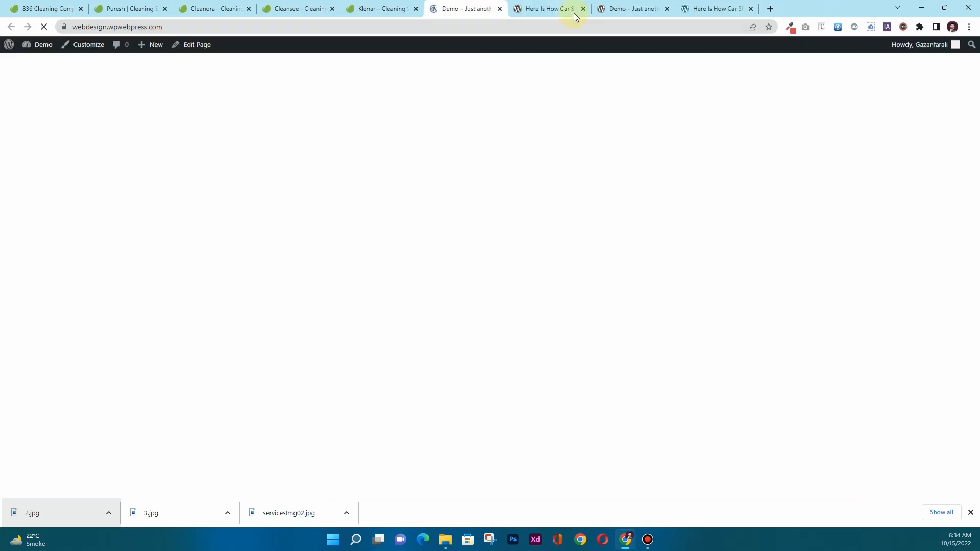
left_click(583, 9)
left_click(583, 9)
left_click(582, 9)
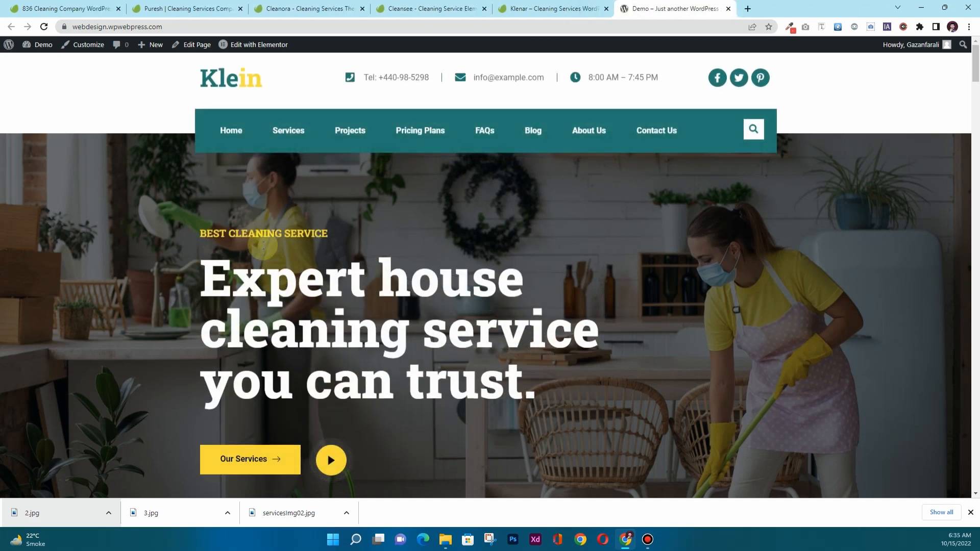
Scroll through the Klein home page's hero, services, testimonials and footer, then back up.
scroll(264, 270, "down", 6)
scroll(264, 265, "down", 15)
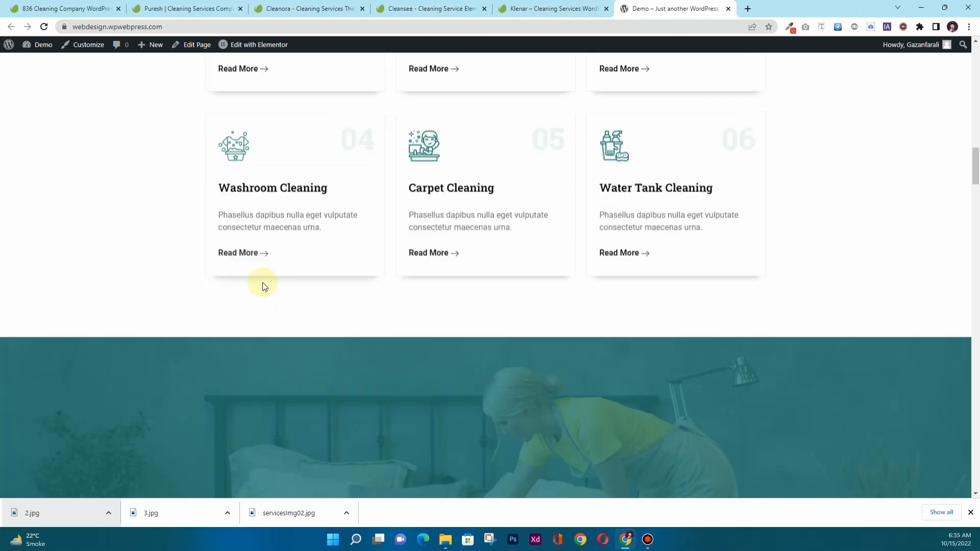
scroll(262, 283, "down", 20)
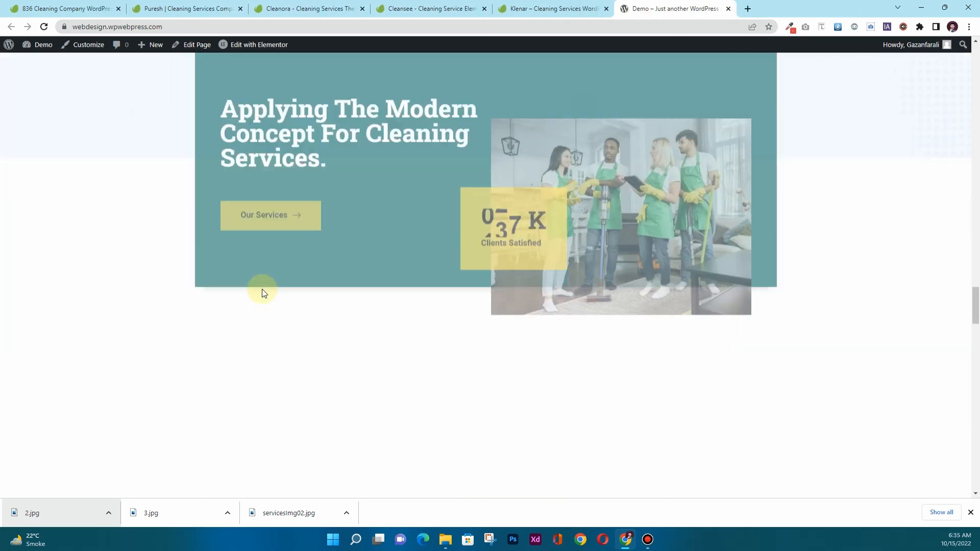
scroll(261, 289, "down", 15)
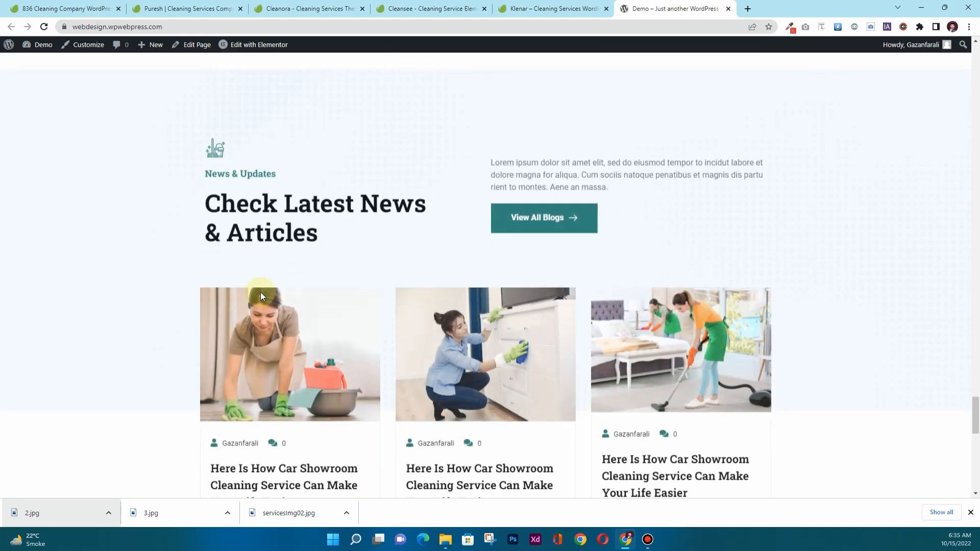
scroll(260, 292, "down", 5)
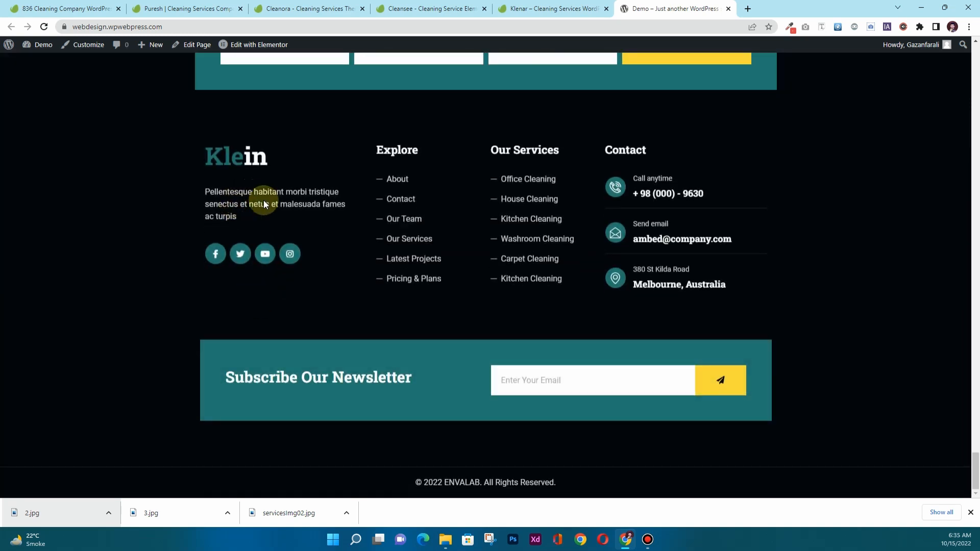
scroll(264, 201, "up", 20)
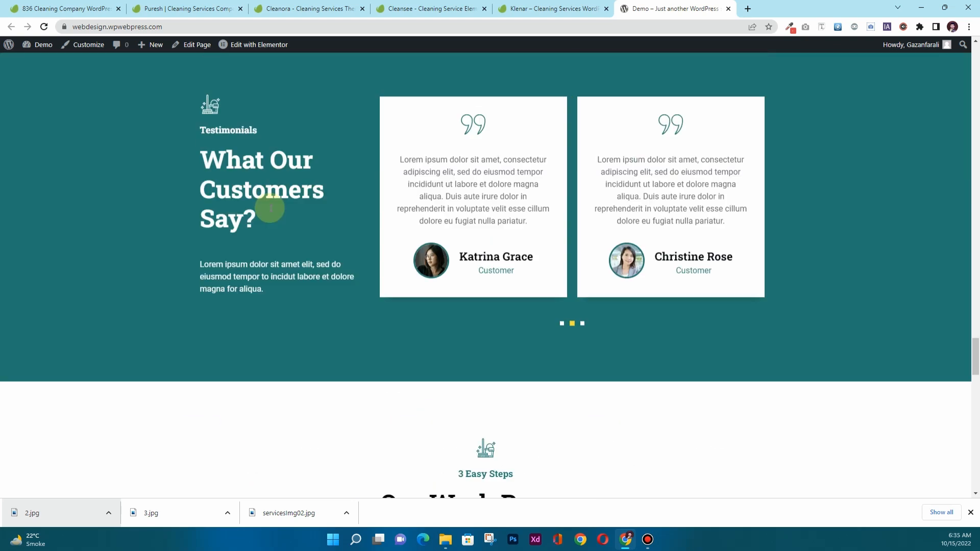
scroll(270, 209, "up", 15)
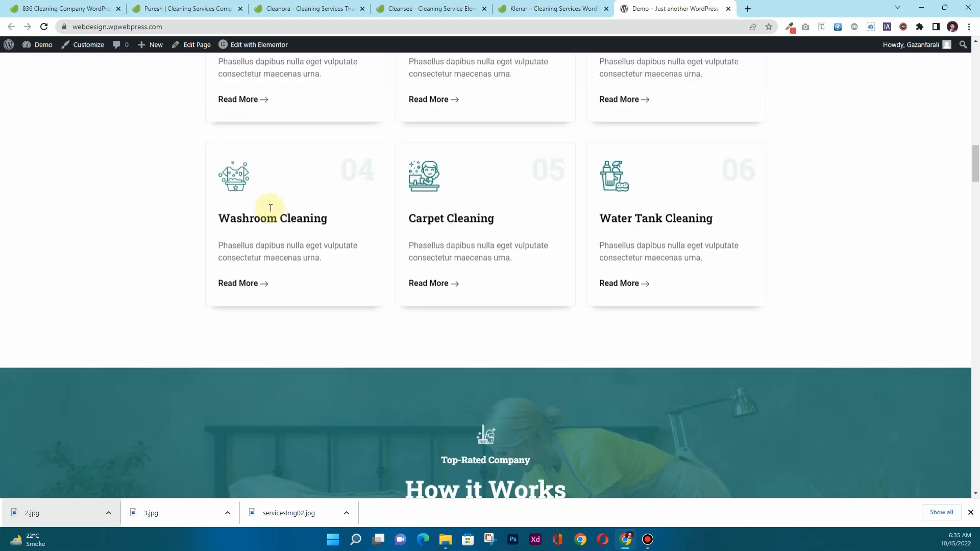
scroll(270, 208, "up", 15)
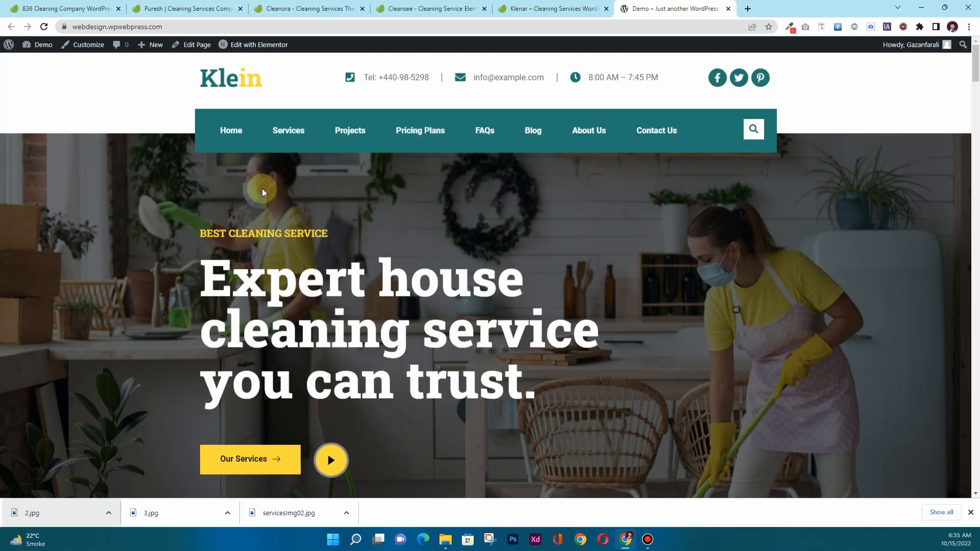
mouse_move(244, 47)
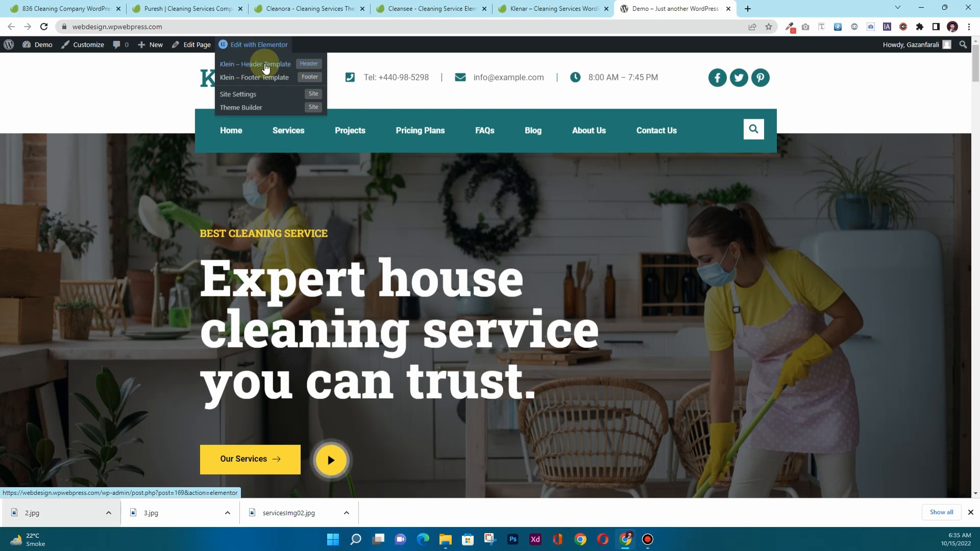
In the Klein header template, replace the logo heading with a first name and the surname inside the accent braces.
left_click(265, 66)
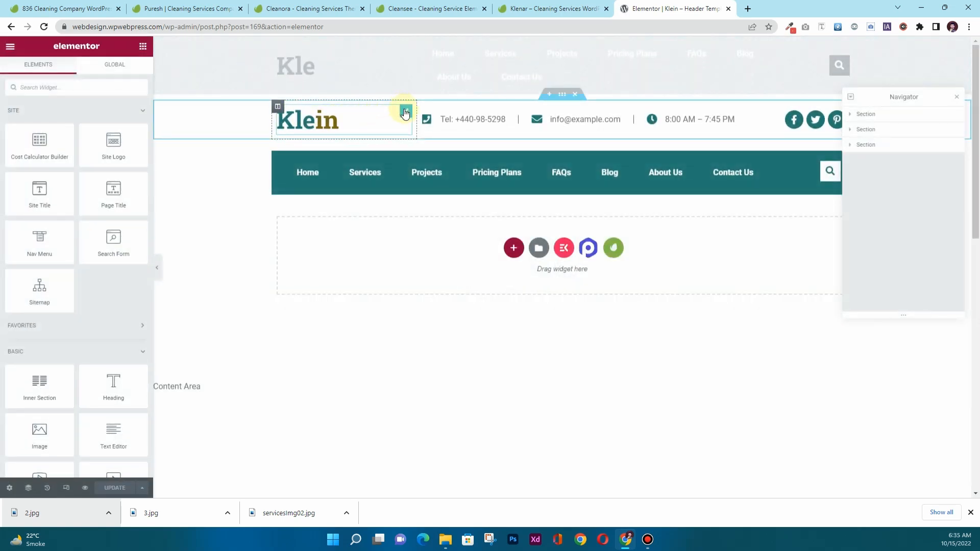
left_click(405, 112)
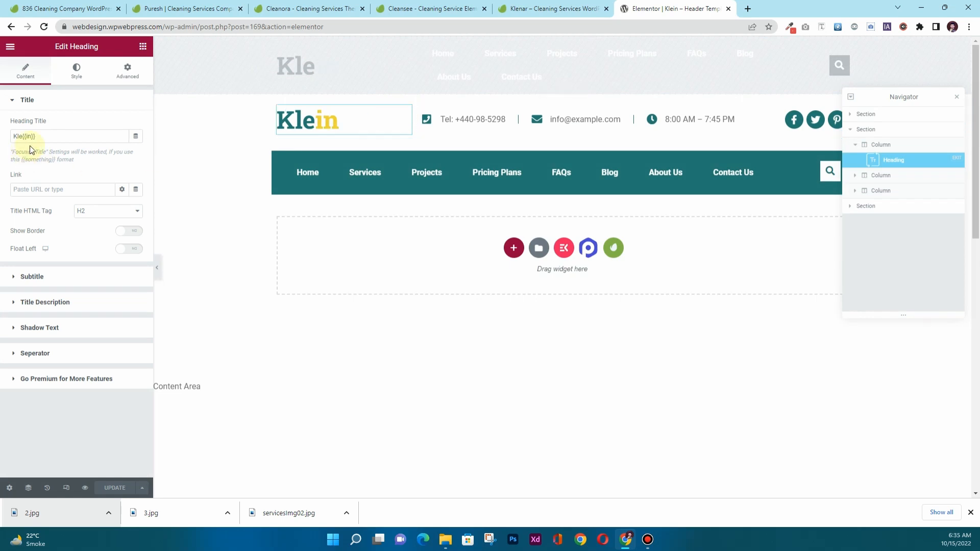
left_click_drag(49, 135, 12, 133)
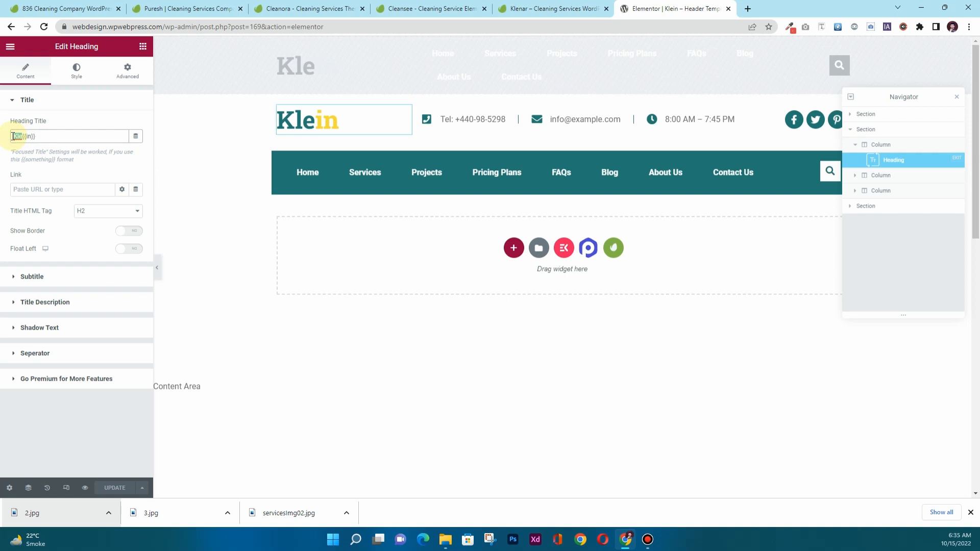
type("Gaza")
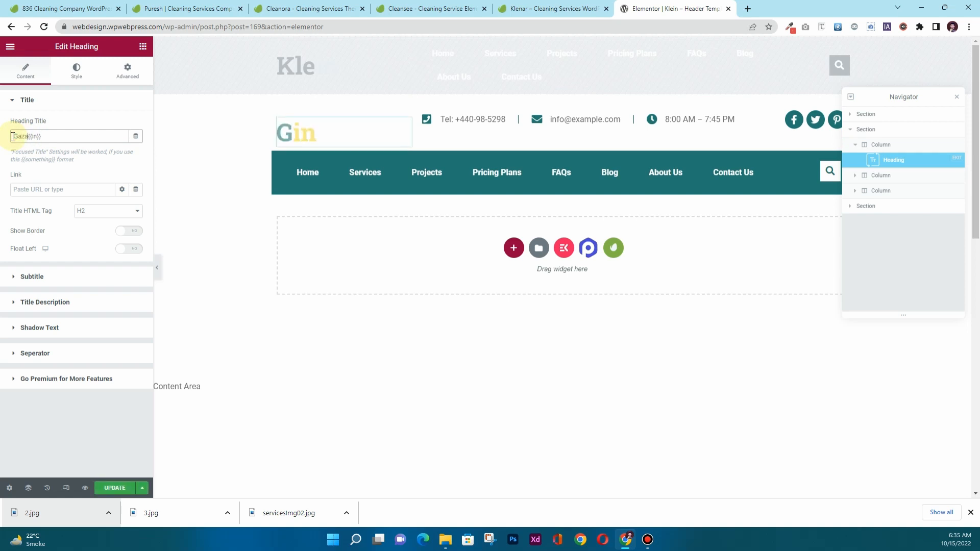
type("nfar")
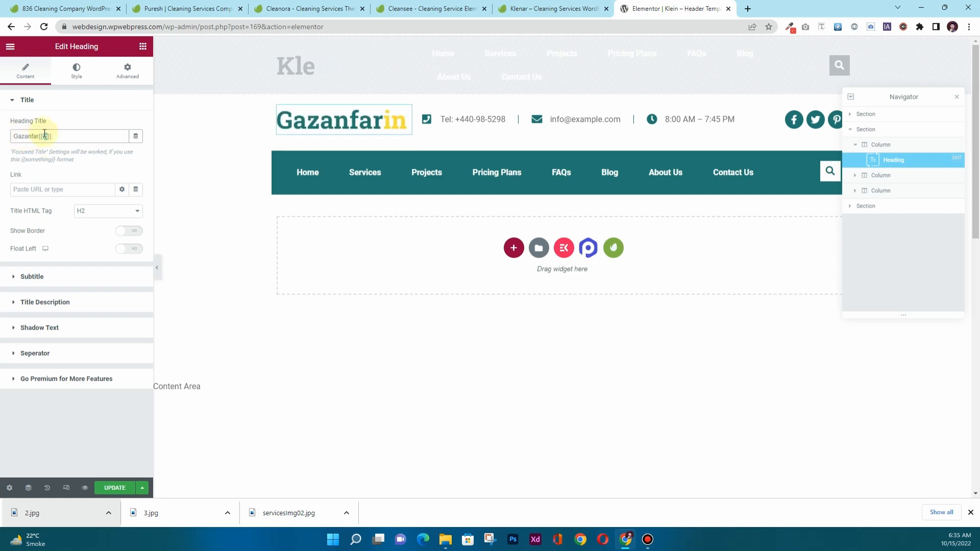
key("BackSpace")
key("BackSpace")
type("Ali")
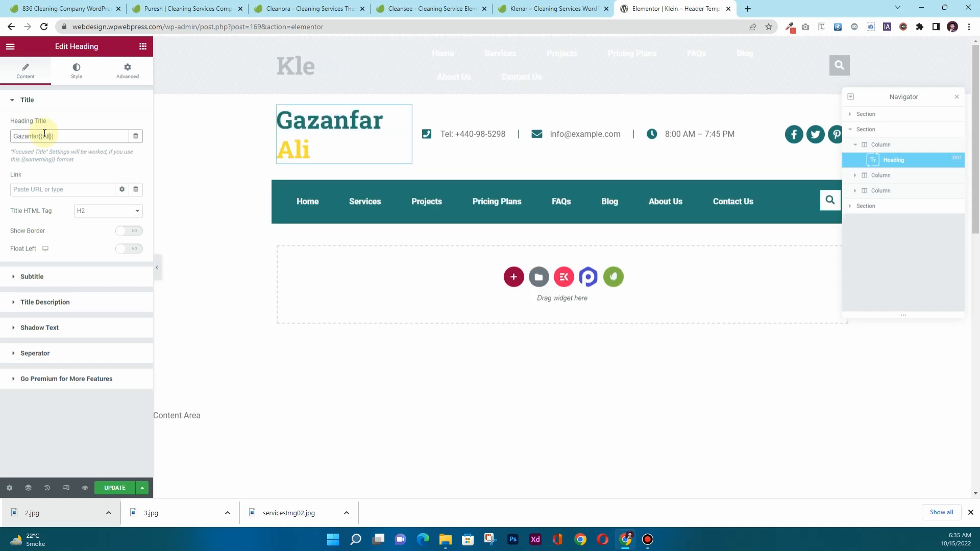
Slightly reduce the logo heading title's typography font size.
left_click(74, 73)
left_click(71, 158)
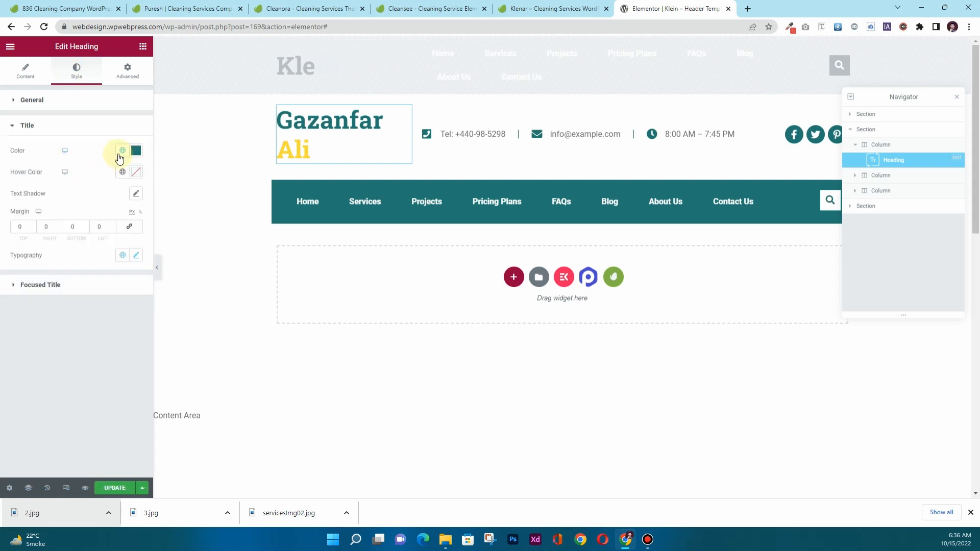
left_click(136, 254)
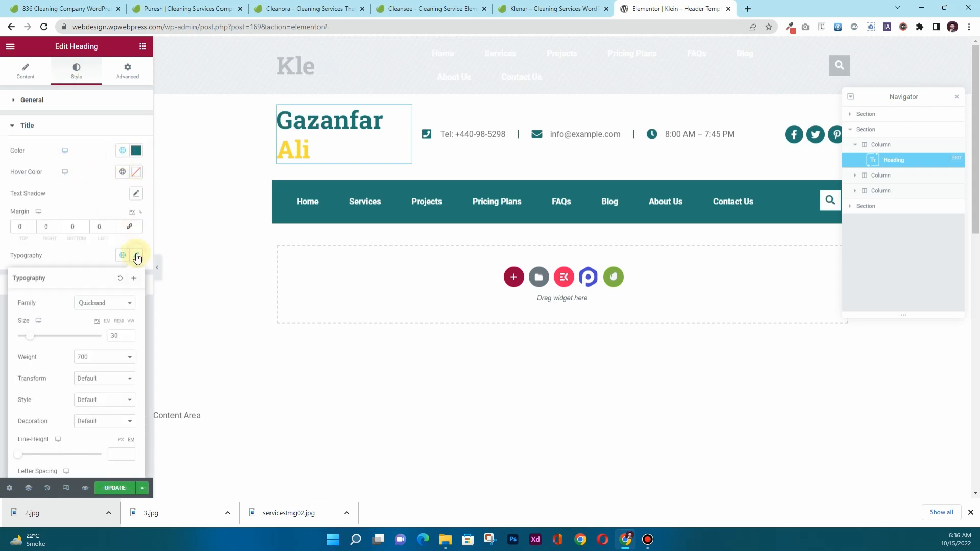
left_click(130, 338)
left_click(129, 337)
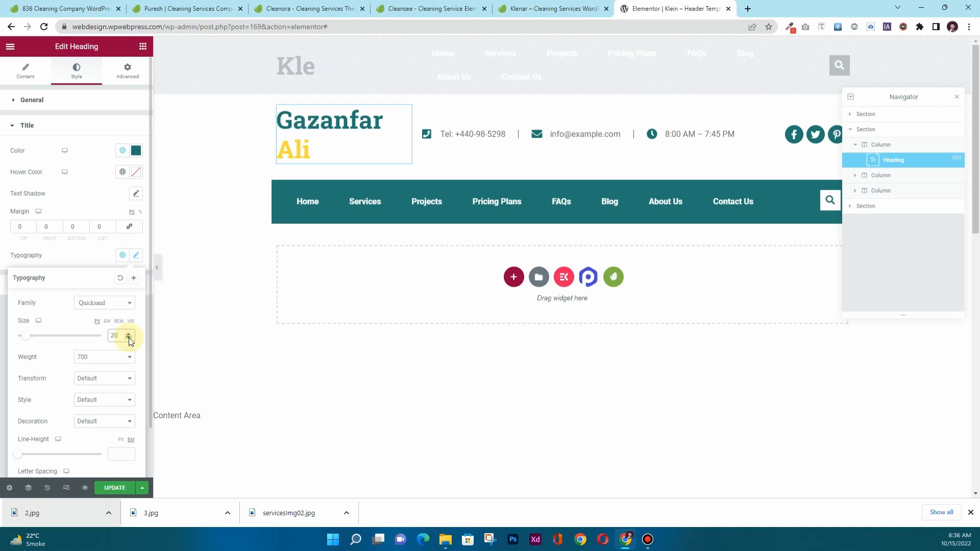
left_click(101, 259)
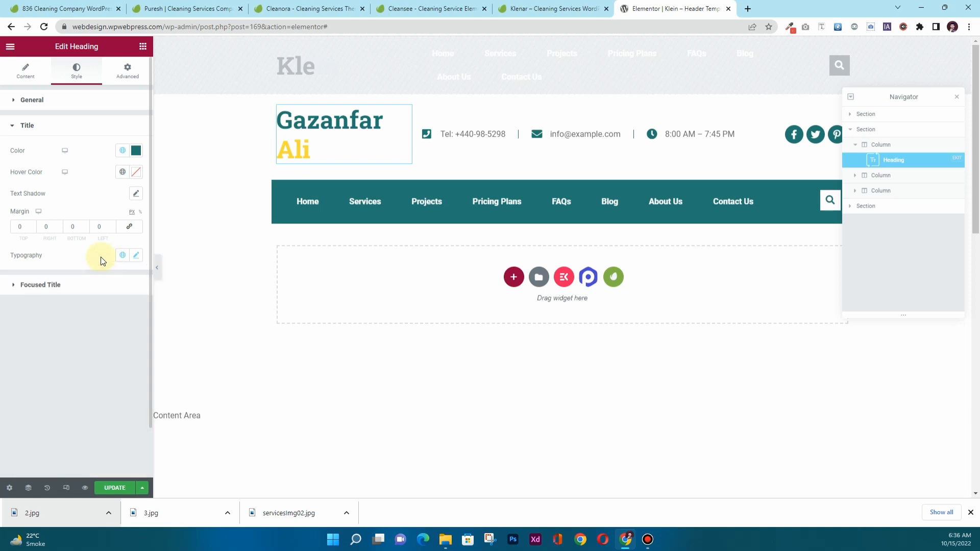
Set the accented surname's font size to 42 and return to the heading's content settings.
left_click(81, 286)
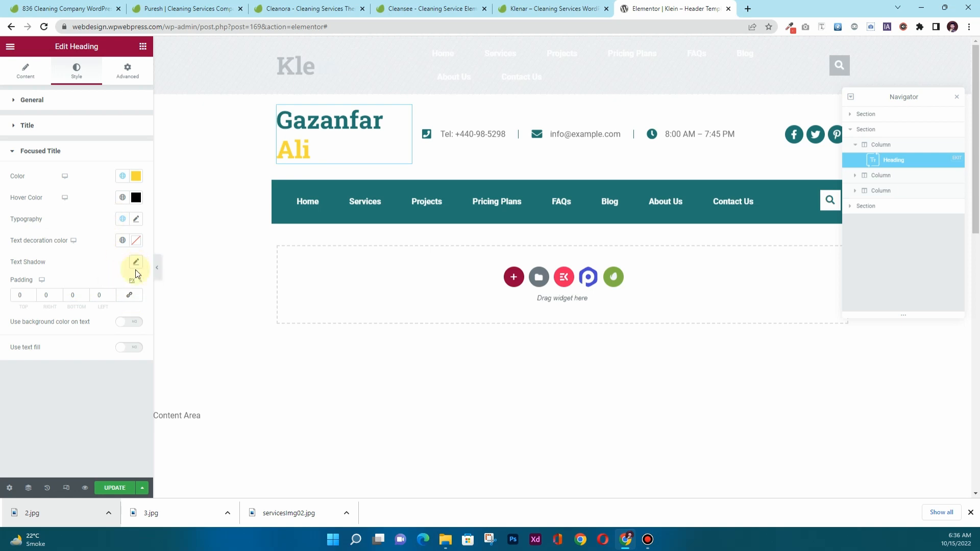
left_click(135, 220)
left_click_drag(114, 297, 113, 294)
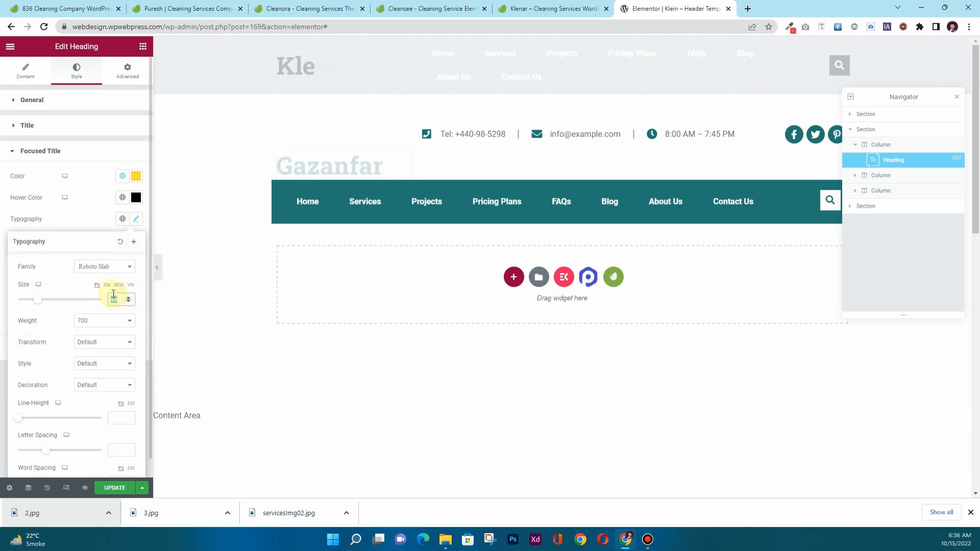
type("42")
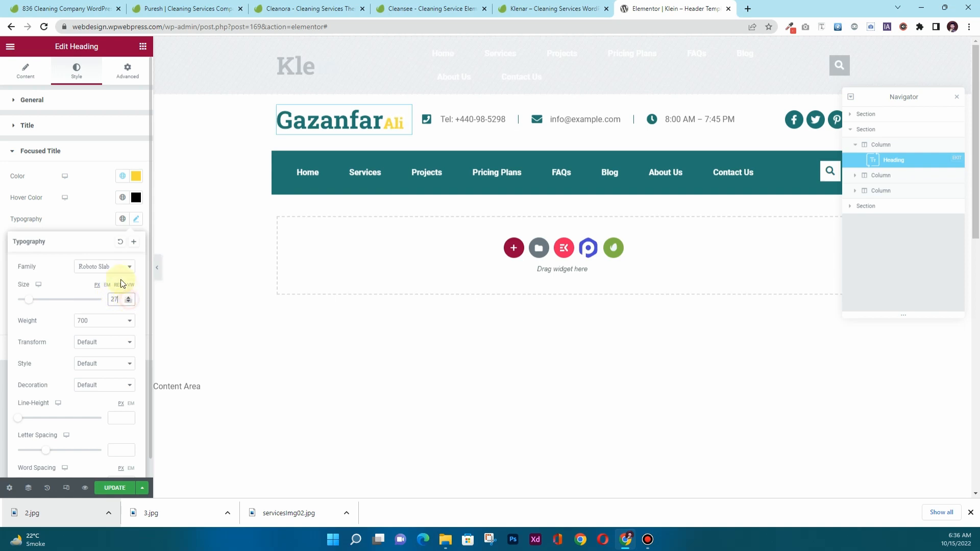
left_click(110, 204)
left_click(41, 106)
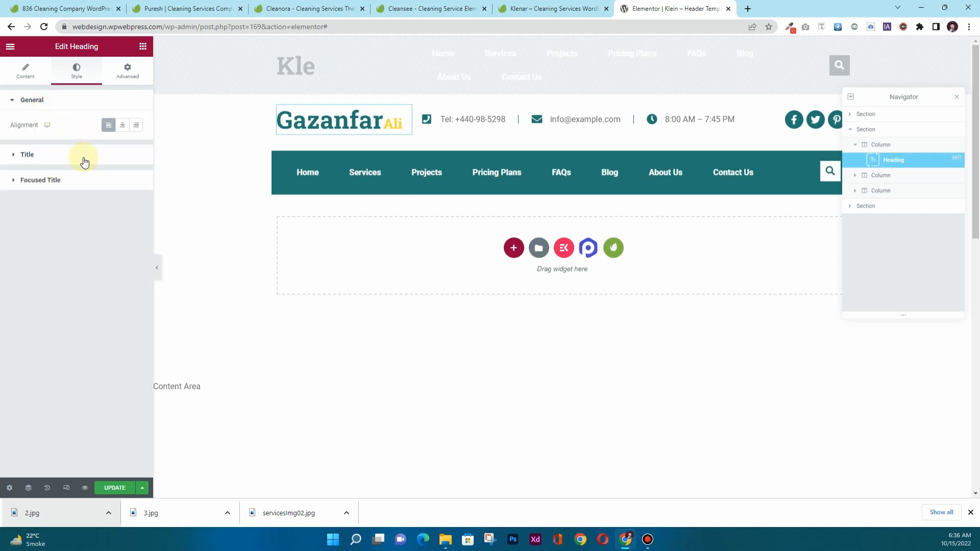
left_click(18, 81)
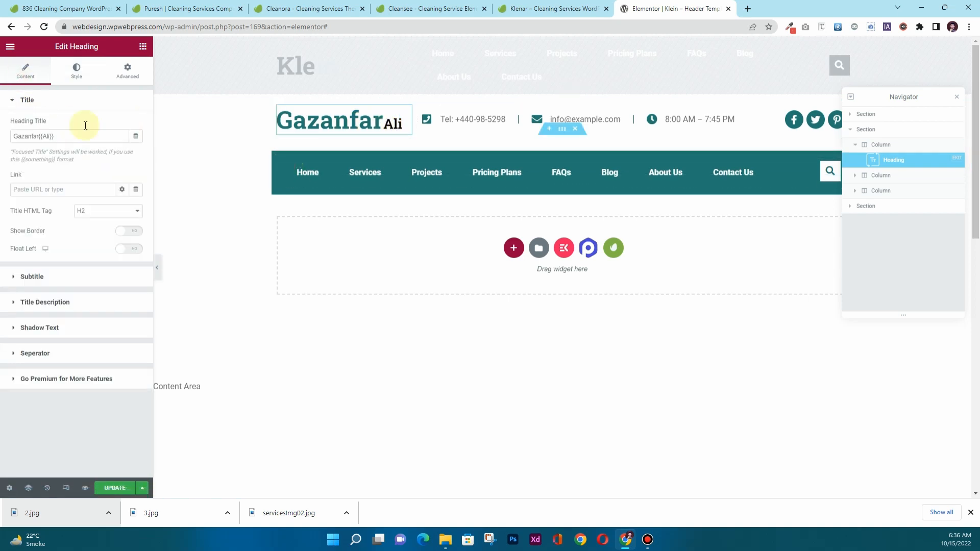
left_click(142, 48)
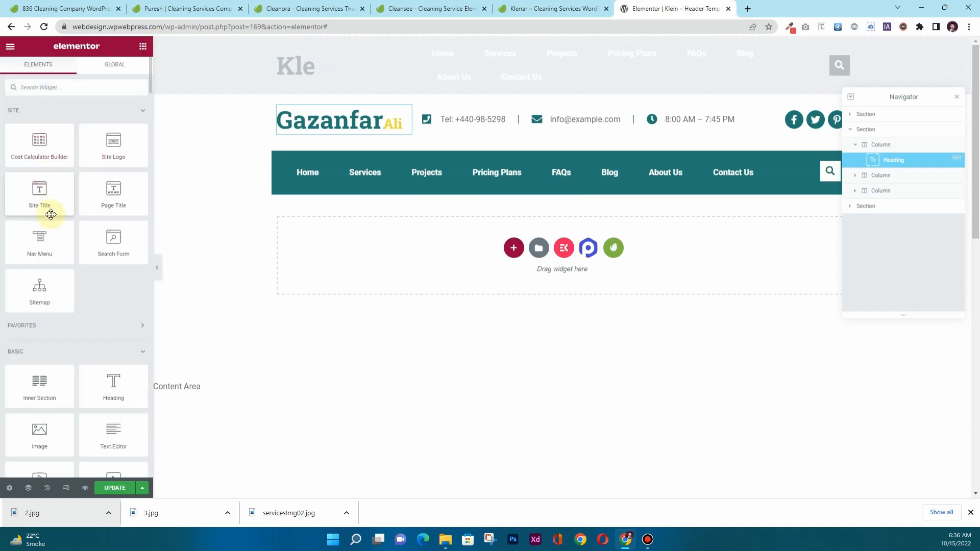
left_click_drag(39, 432, 369, 114)
left_click(70, 136)
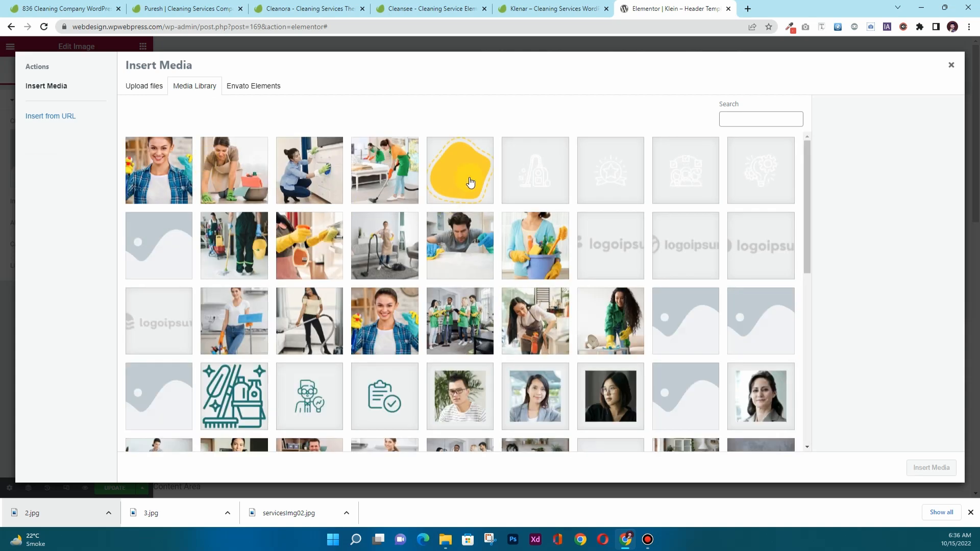
left_click(470, 182)
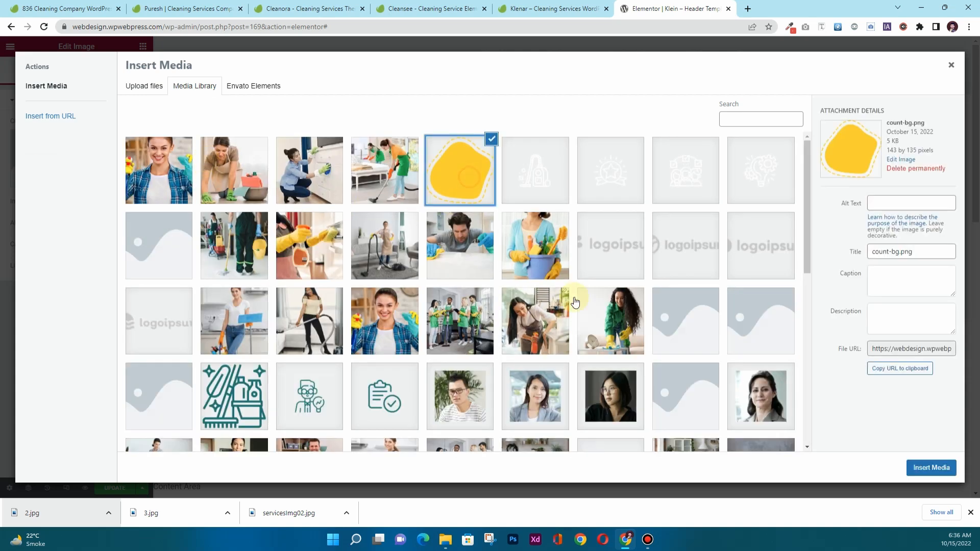
left_click(906, 468)
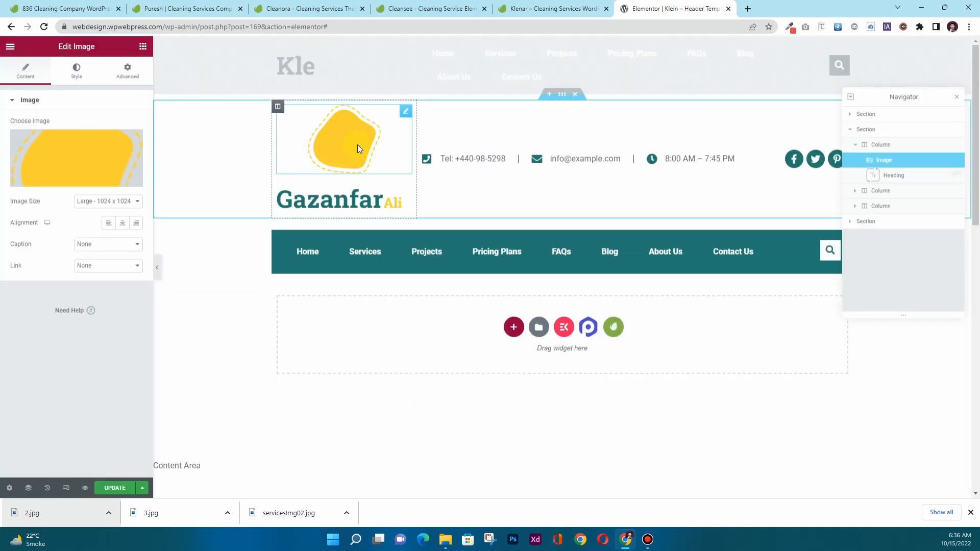
right_click(406, 116)
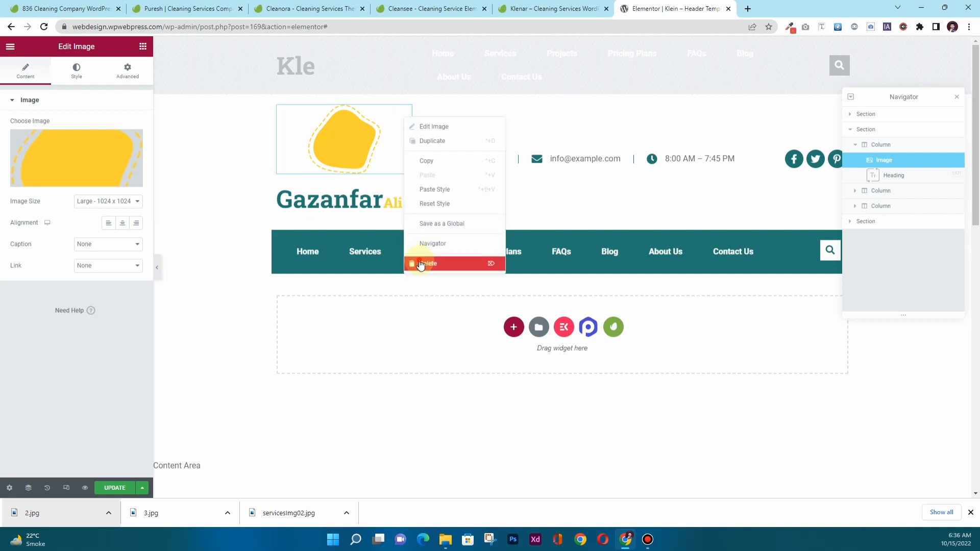
left_click(420, 265)
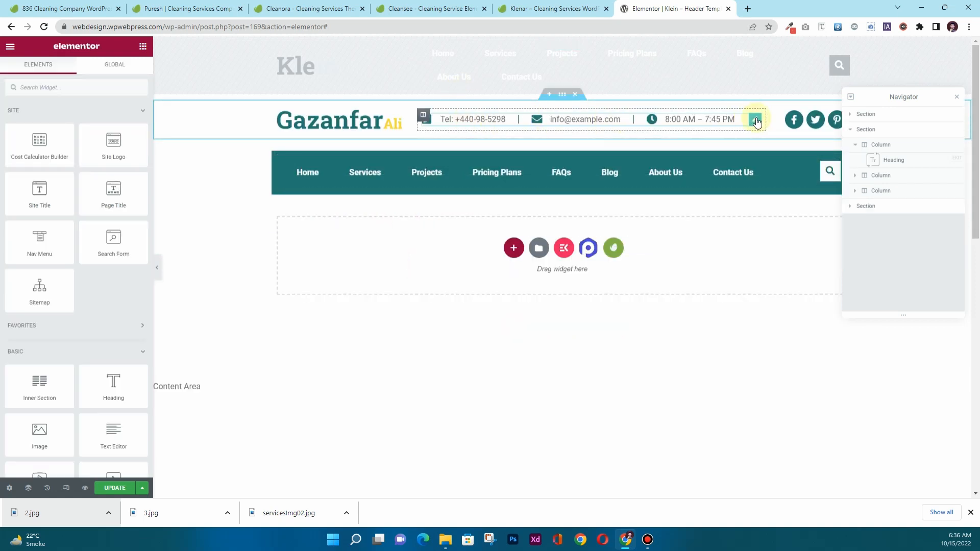
left_click(756, 121)
Replace the phone item's text with the company's phone number.
left_click(46, 161)
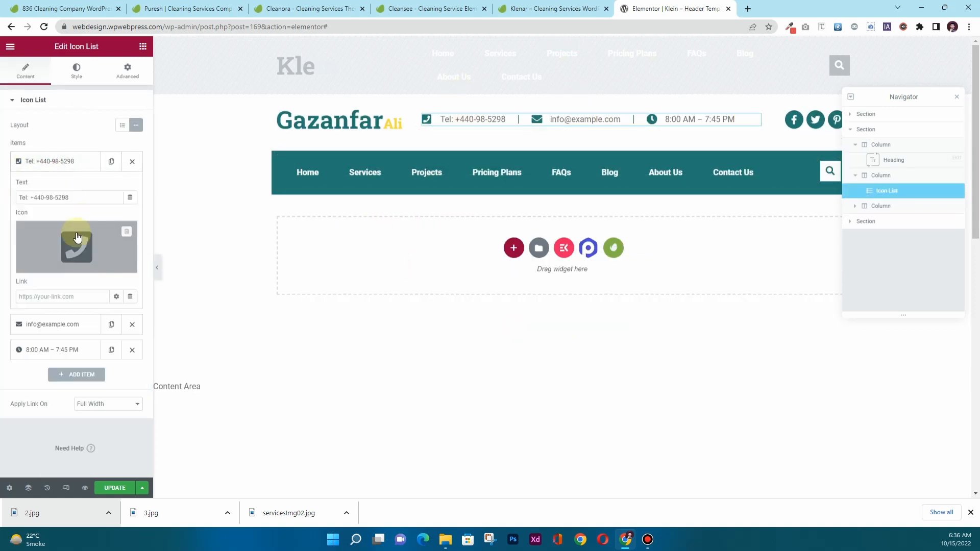
left_click_drag(77, 193, 57, 194)
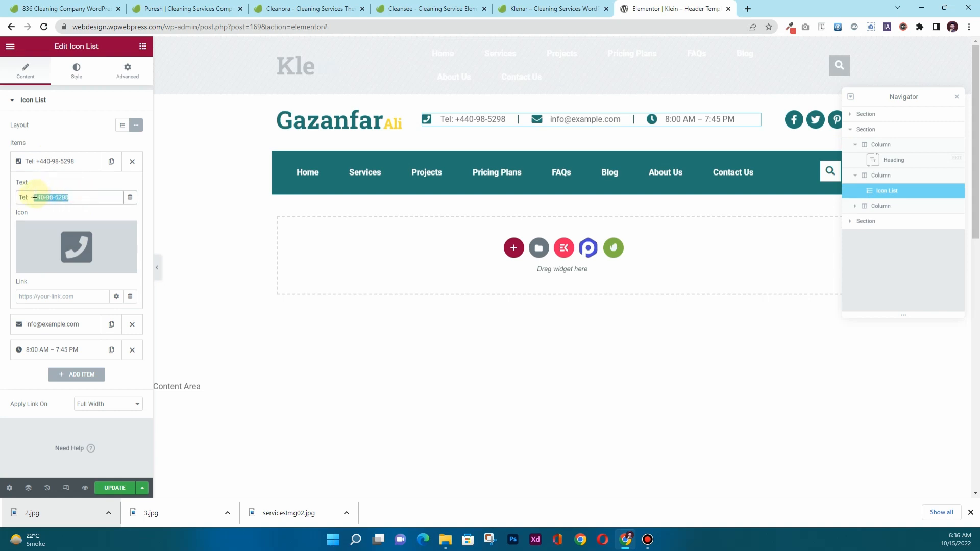
type("1")
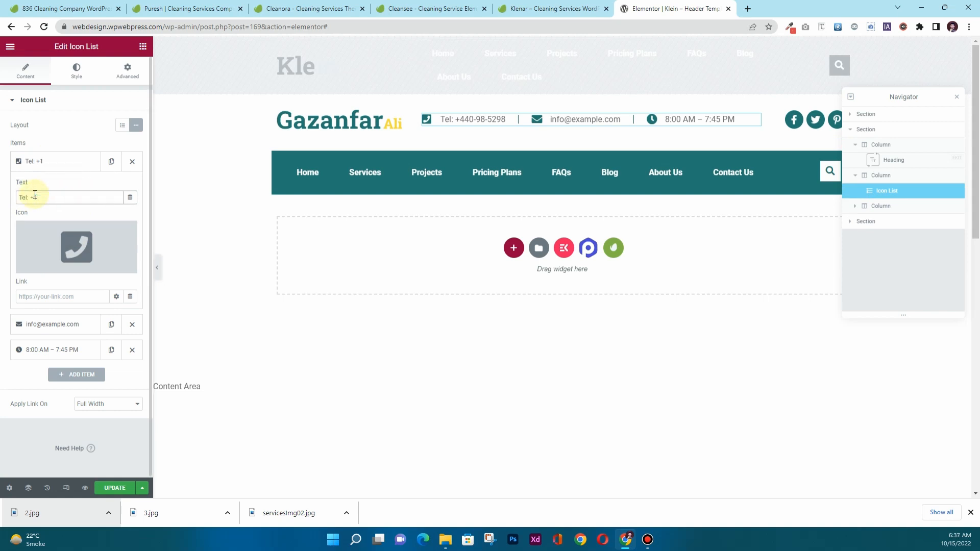
type(" 234 56789")
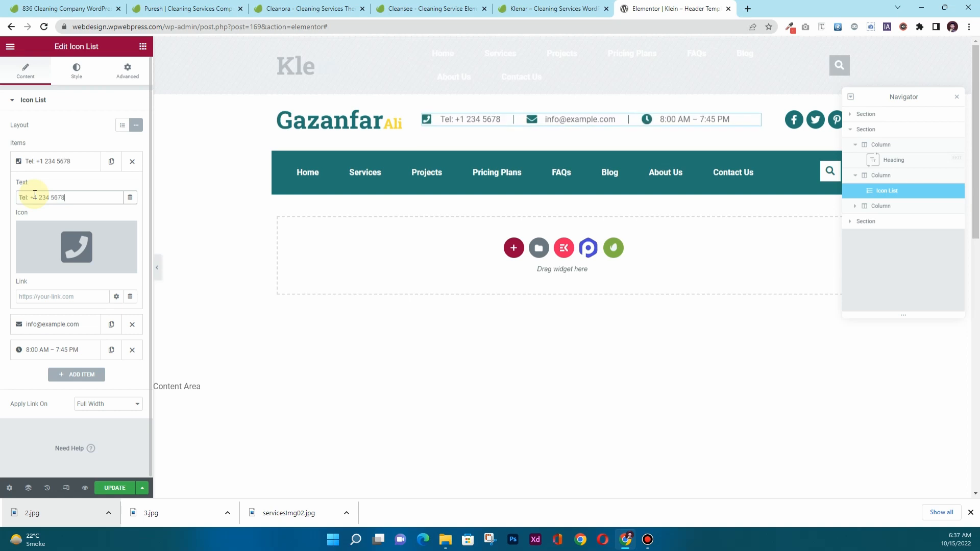
left_click(44, 162)
Replace the e-mail item's text with the company's support e-mail address at the klein.com domain.
left_click(57, 187)
left_click_drag(72, 223, 19, 222)
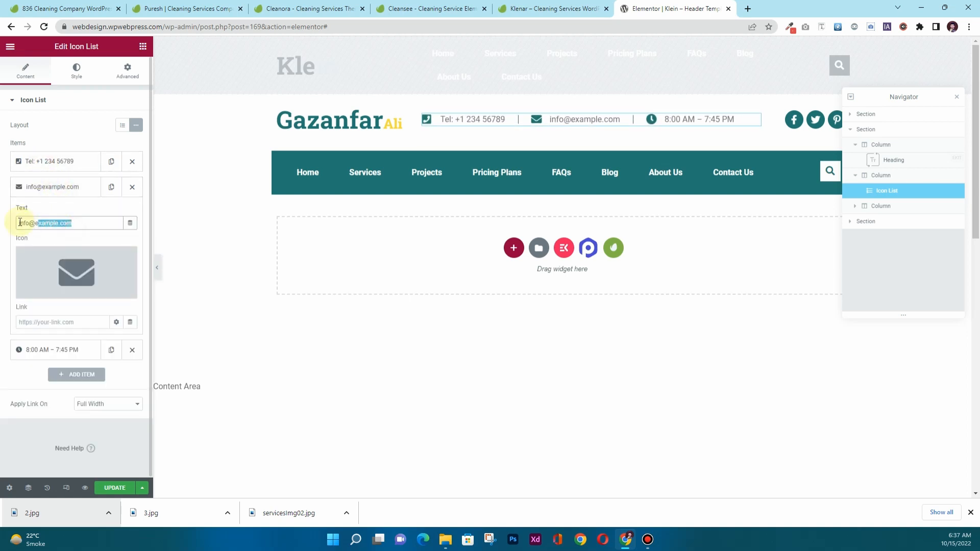
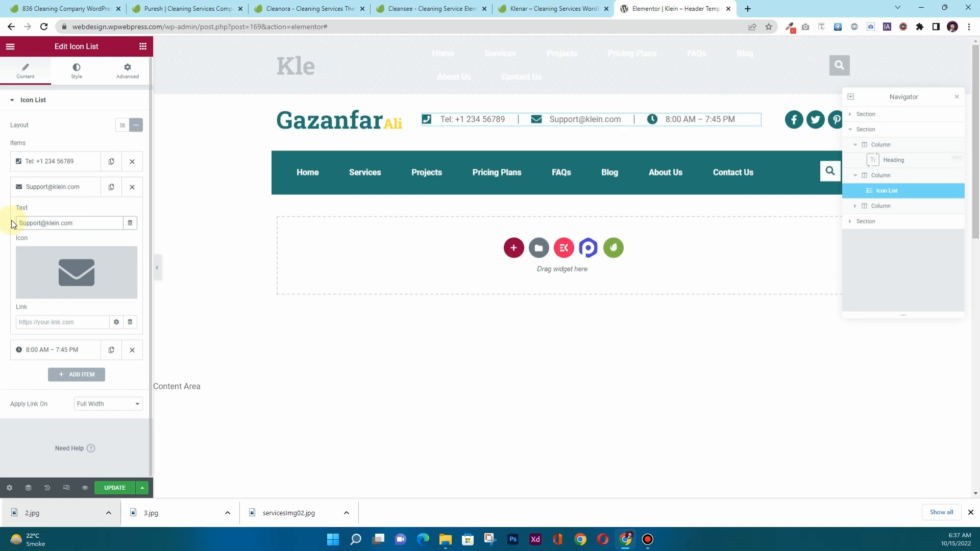
left_click(25, 187)
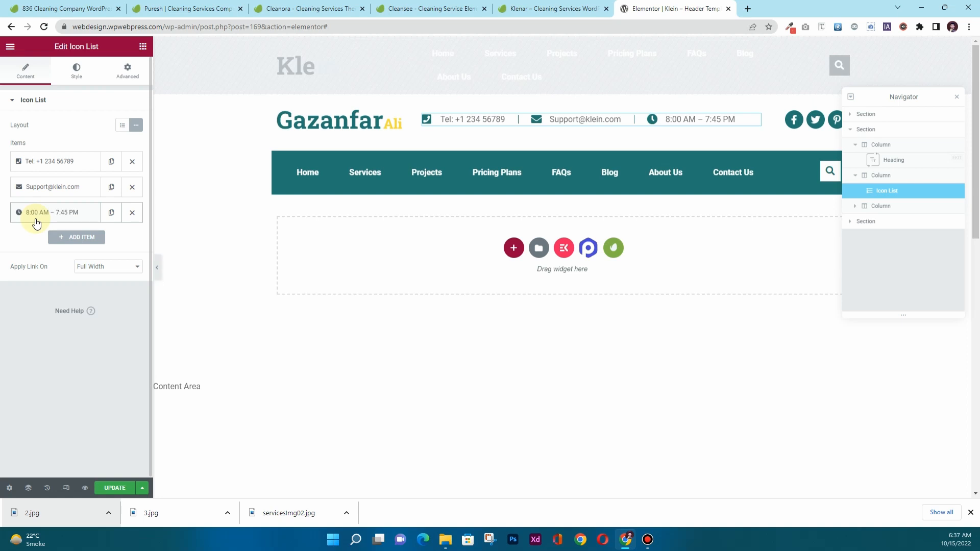
Check the 8:00 AM – 7:45 PM hours item and nav menu, then save the Klein header template.
left_click(46, 212)
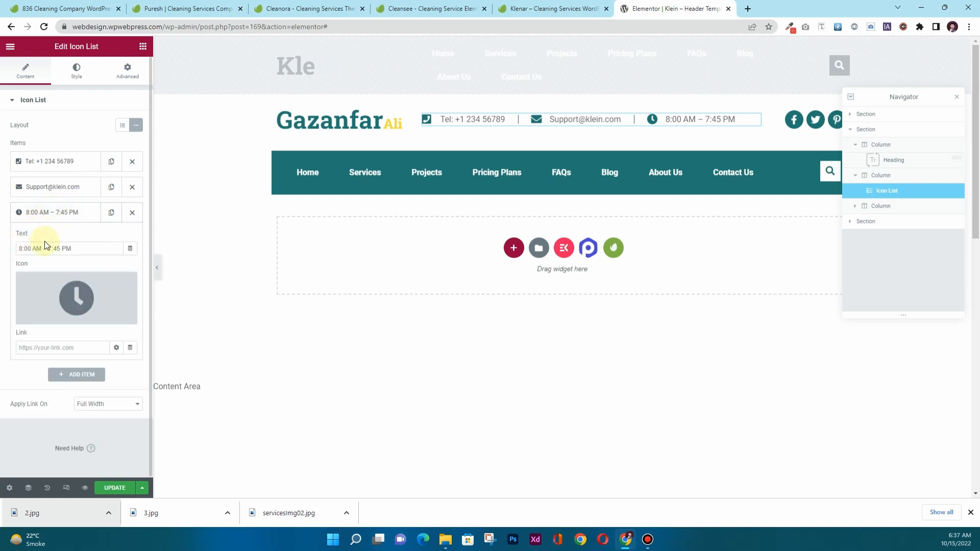
left_click_drag(79, 250, 21, 248)
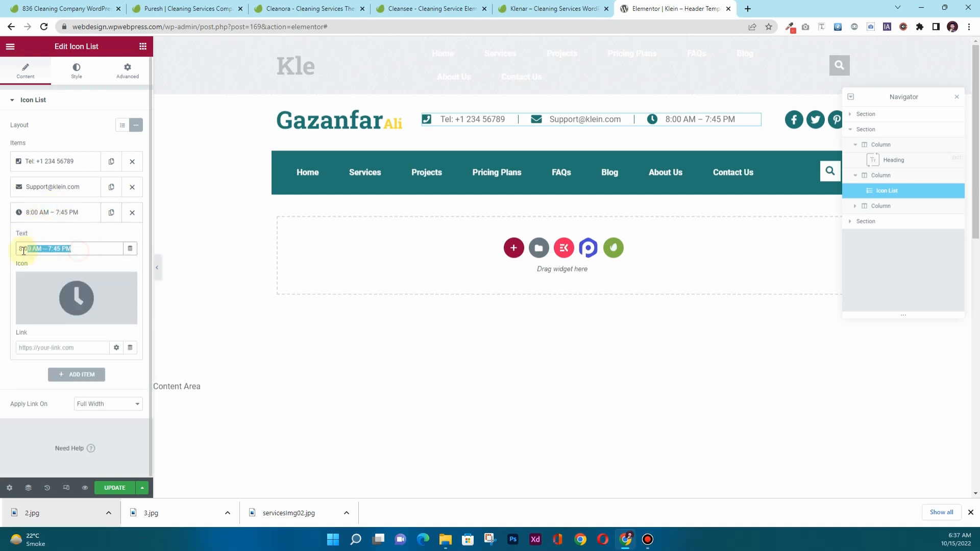
left_click(43, 216)
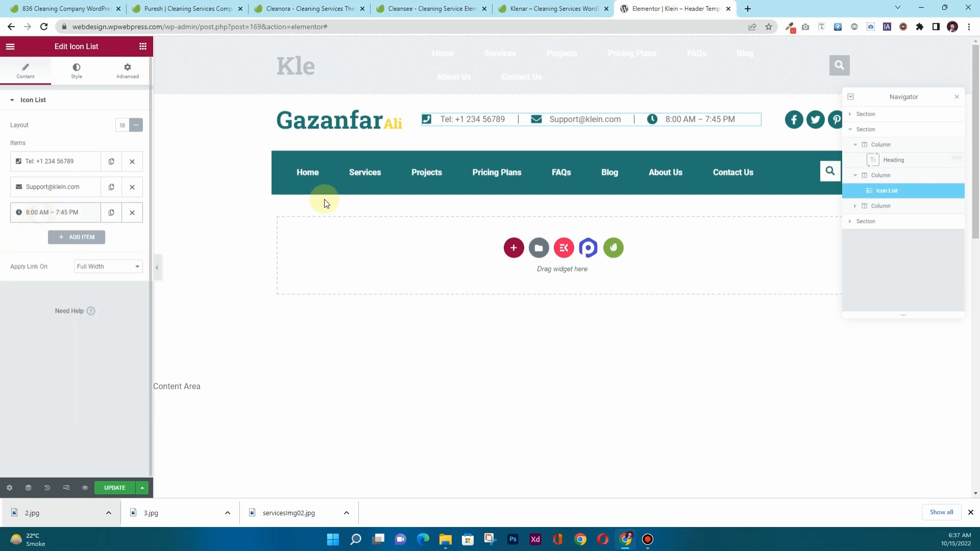
left_click(801, 169)
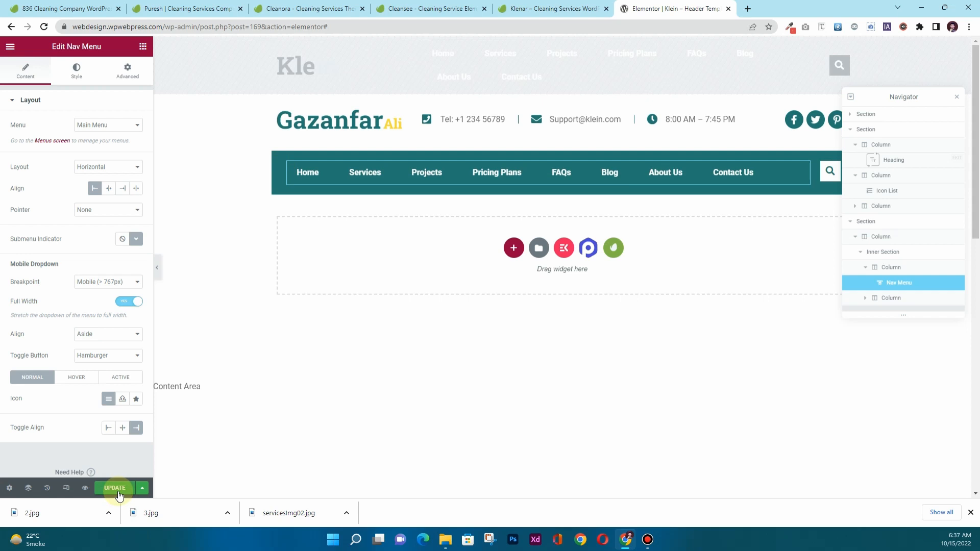
left_click(115, 488)
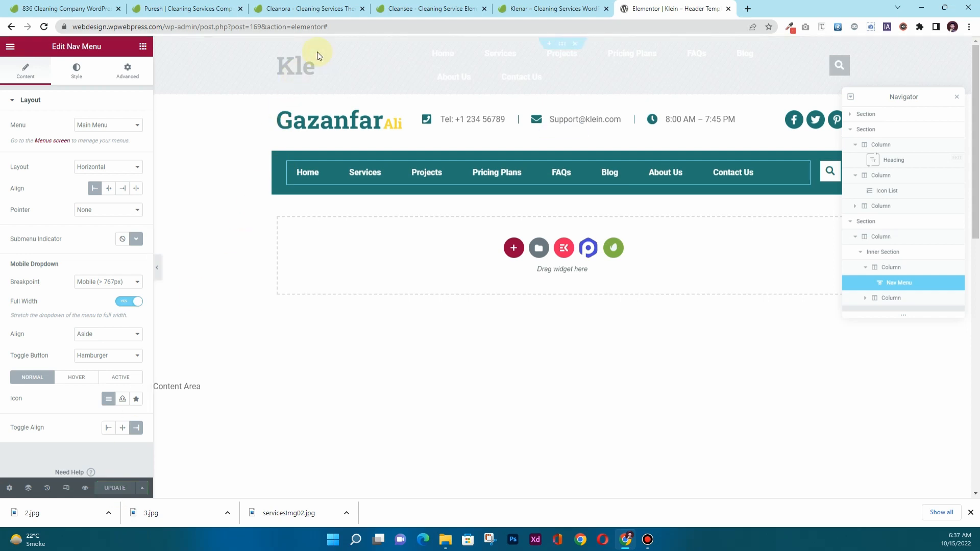
left_click_drag(337, 28, 164, 33)
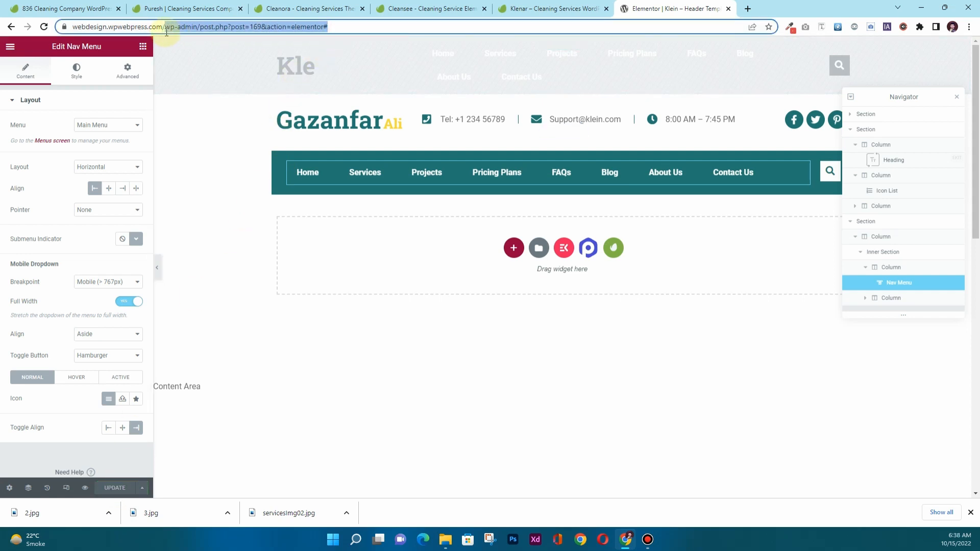
Load the site's home URL to view the new header, then open Klein – Footer Template from Edit with Elementor.
key("BackSpace")
key("Return")
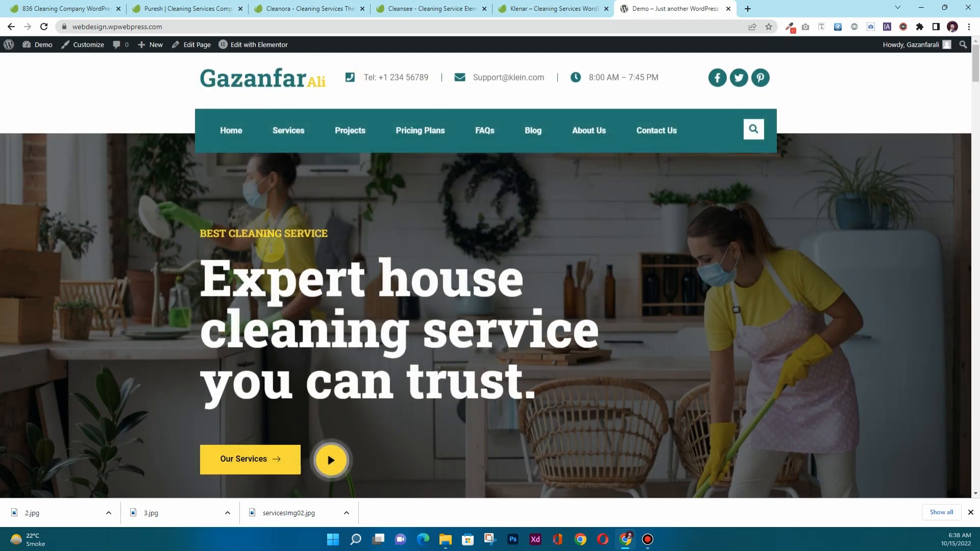
scroll(274, 251, "down", 10)
mouse_move(253, 51)
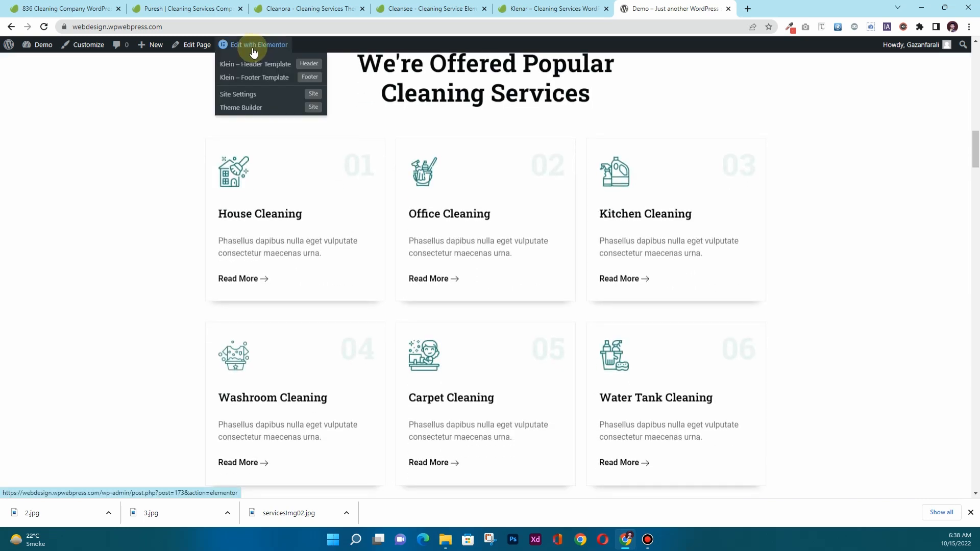
left_click(257, 83)
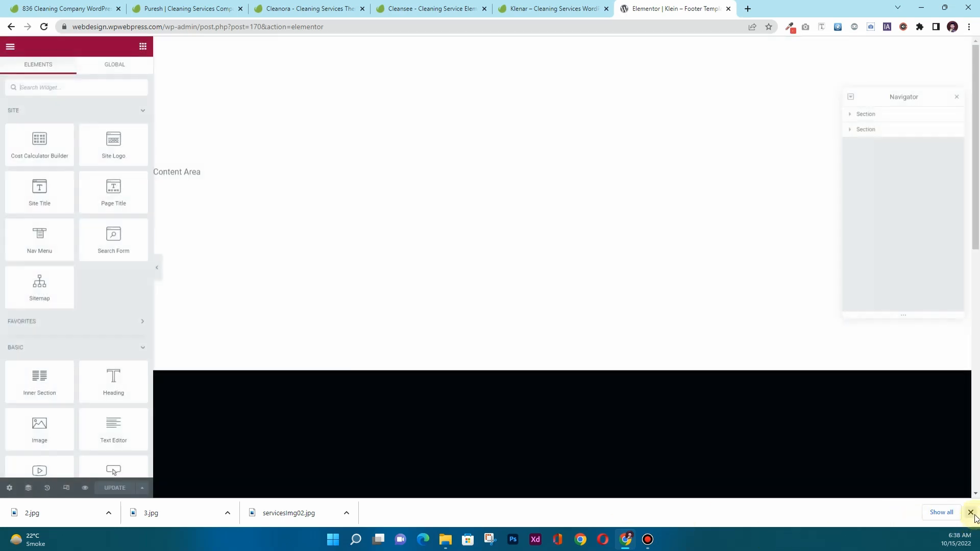
Rename the footer Explore list's Our Team link to Teams.
left_click(970, 512)
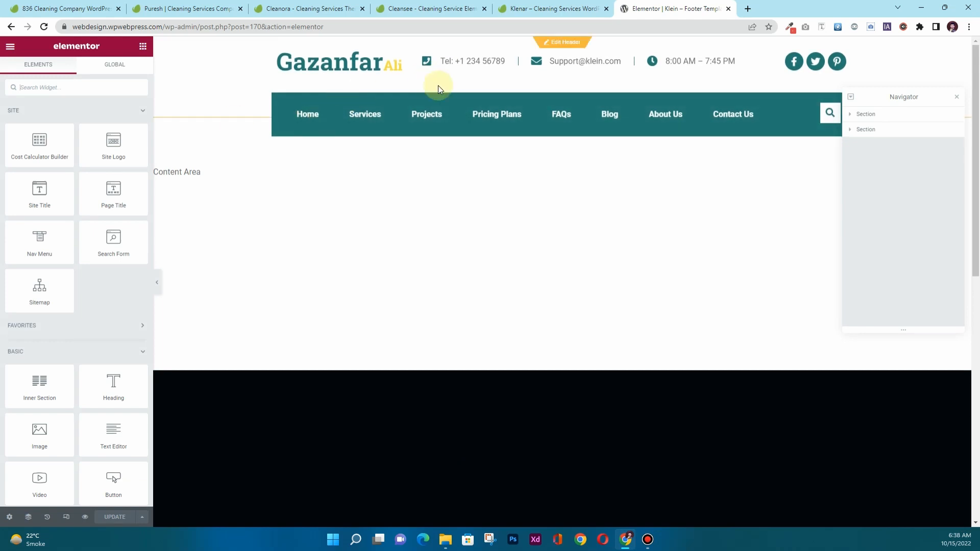
scroll(497, 167, "down", 4)
scroll(495, 166, "down", 2)
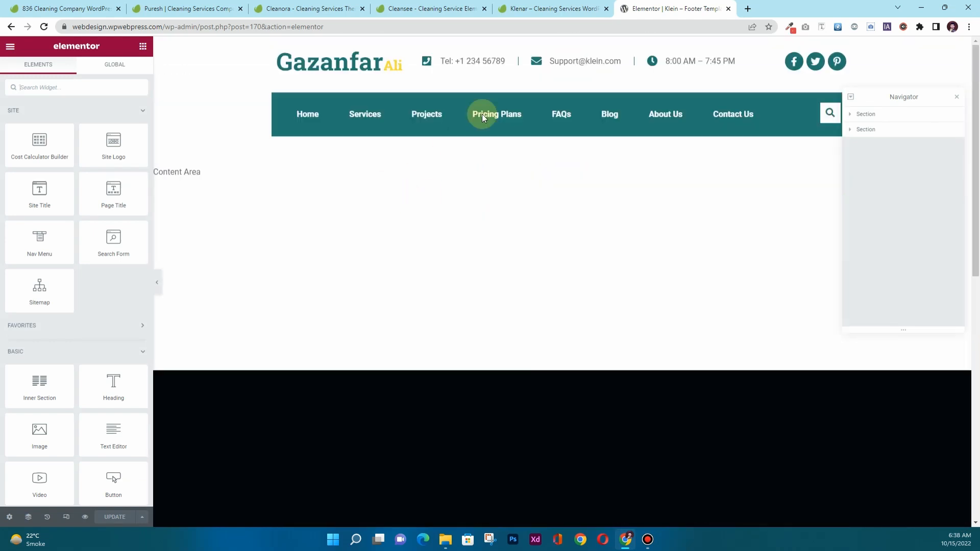
scroll(491, 191, "down", 6)
left_click(551, 205)
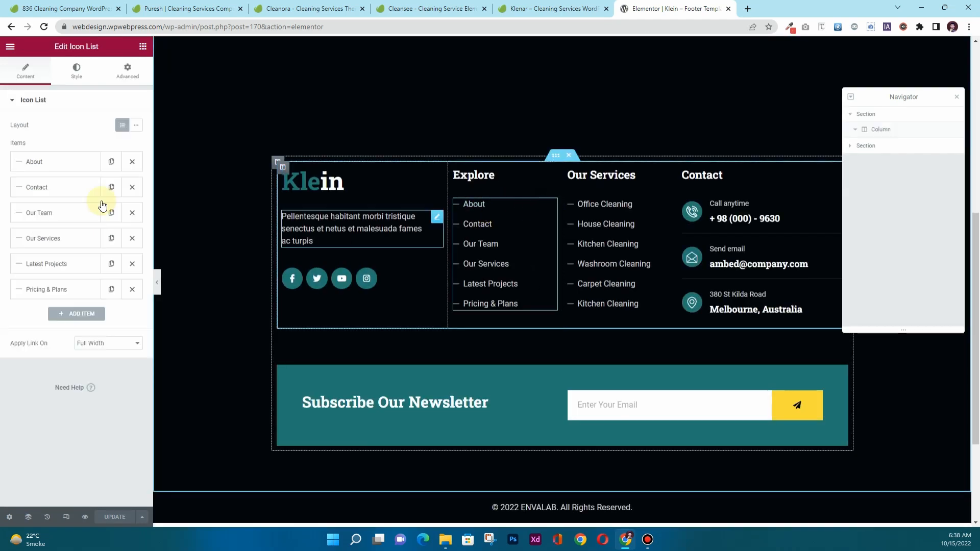
left_click(61, 212)
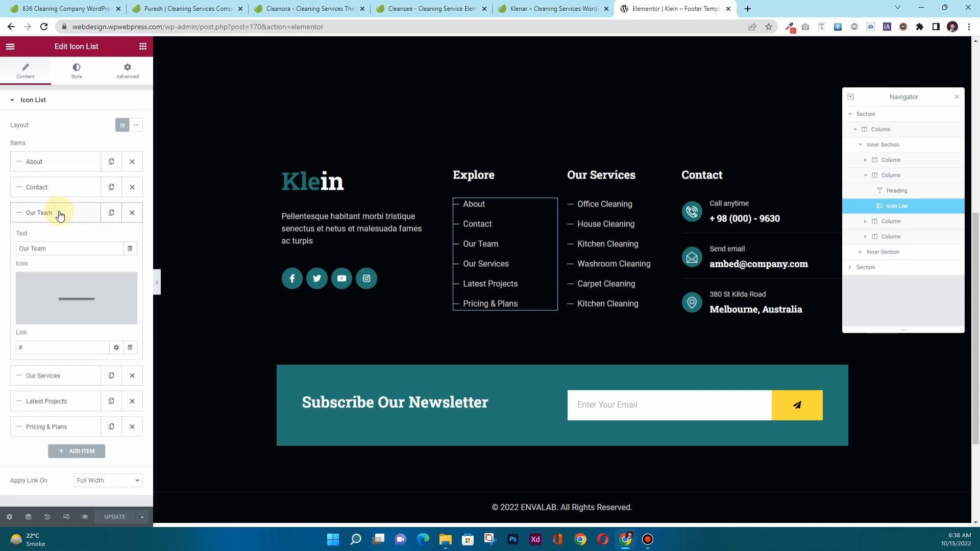
left_click(42, 248)
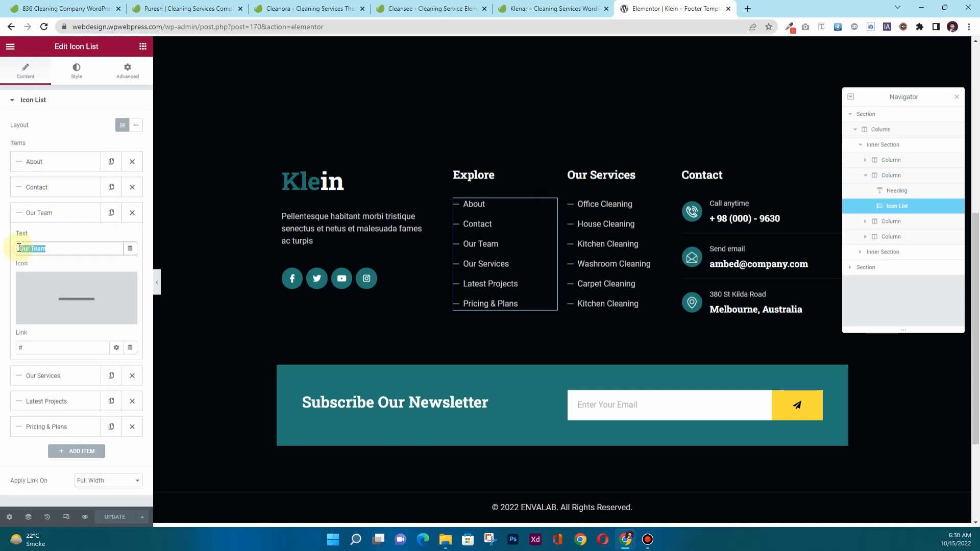
type("Team")
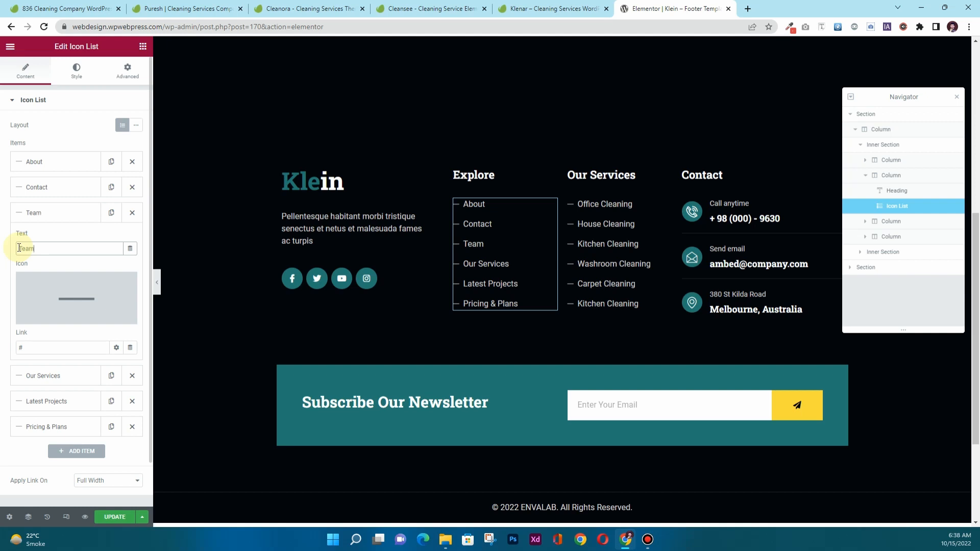
left_click(44, 212)
left_click(436, 219)
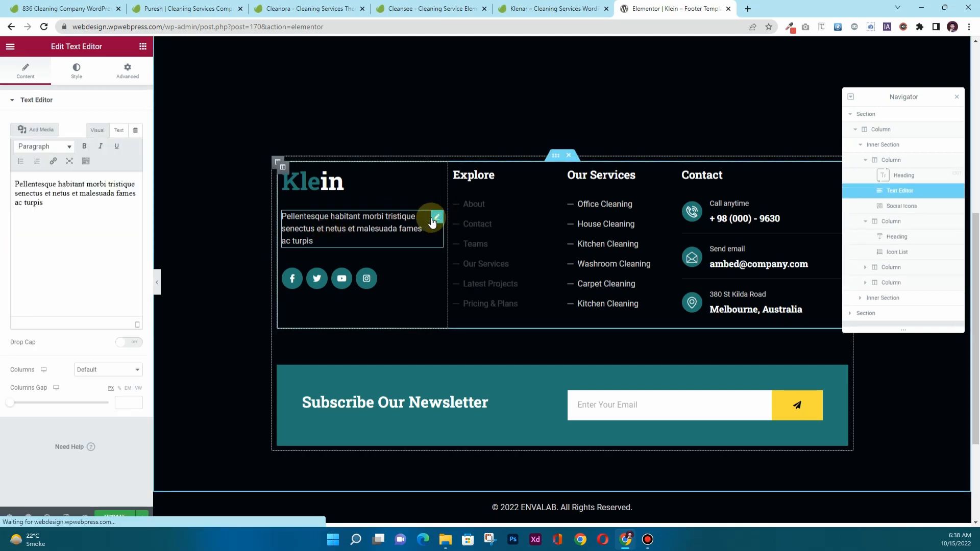
Replace the footer paragraph with 'This is an envato elements kit tutorial by' and the author's name.
left_click_drag(116, 209, 1, 194)
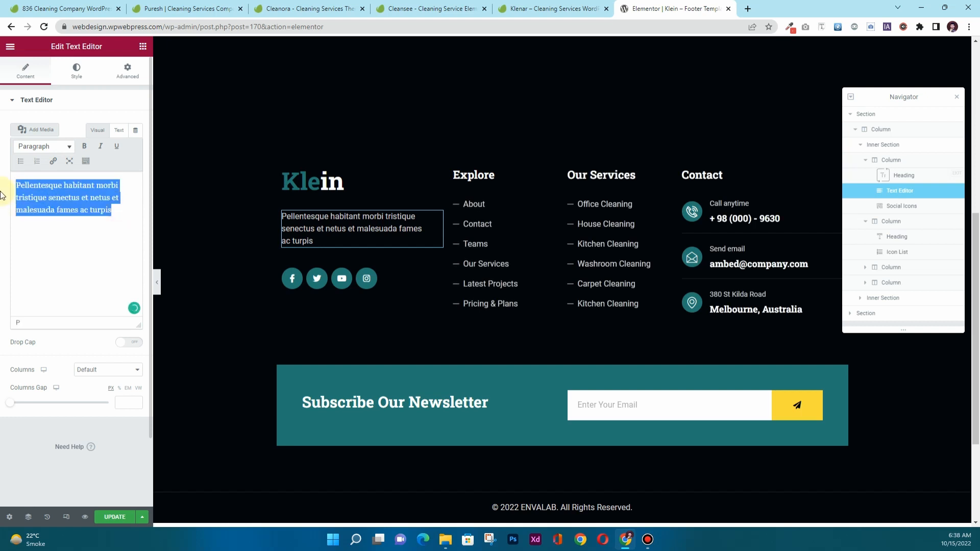
type("This is an")
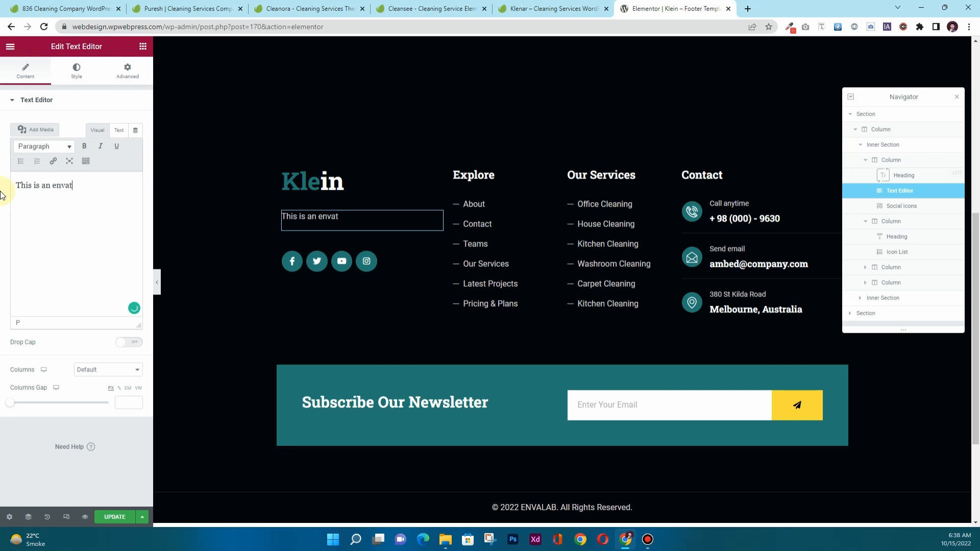
type("envato elements kit tutor")
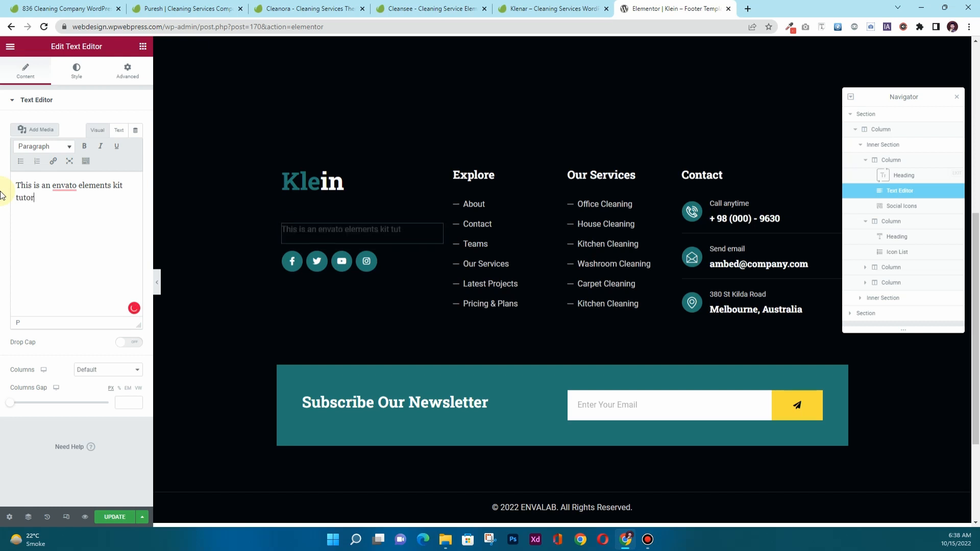
type("ial b")
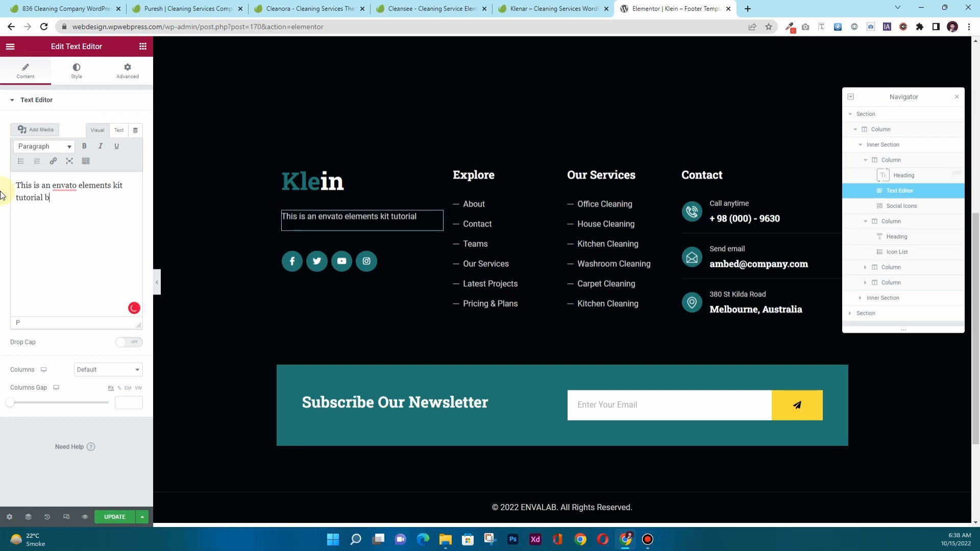
type("y Gazanfar Ali.")
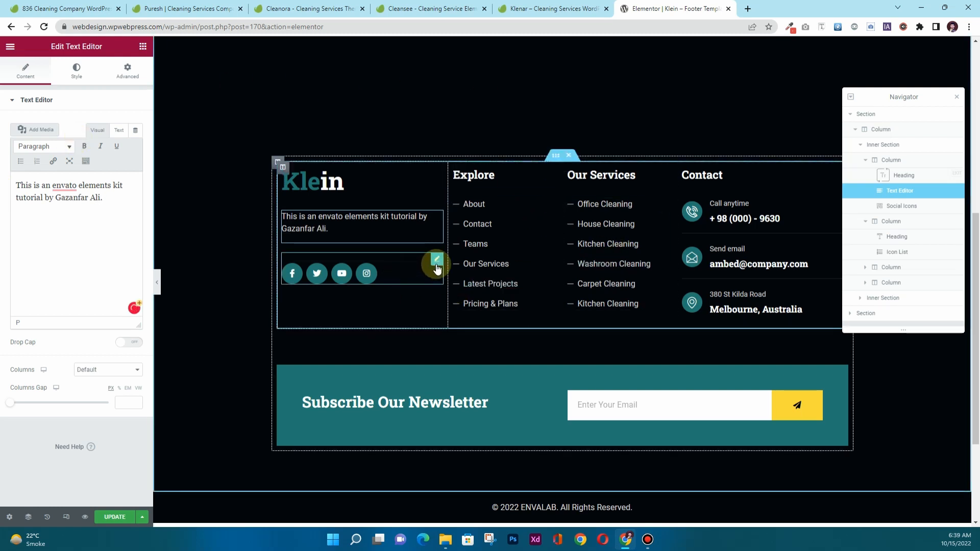
left_click(437, 261)
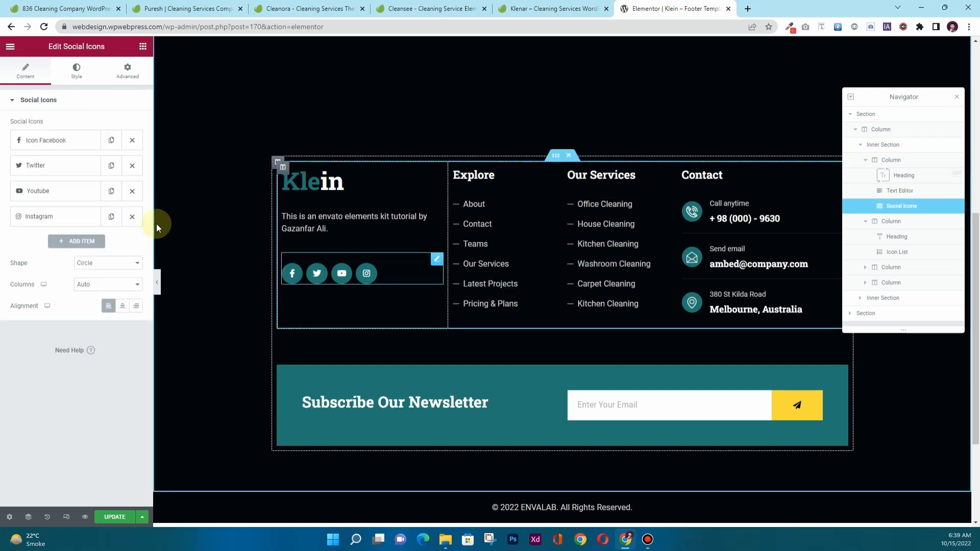
Set the footer Facebook icon's link to Facebook.com/yourprofile.
left_click(51, 141)
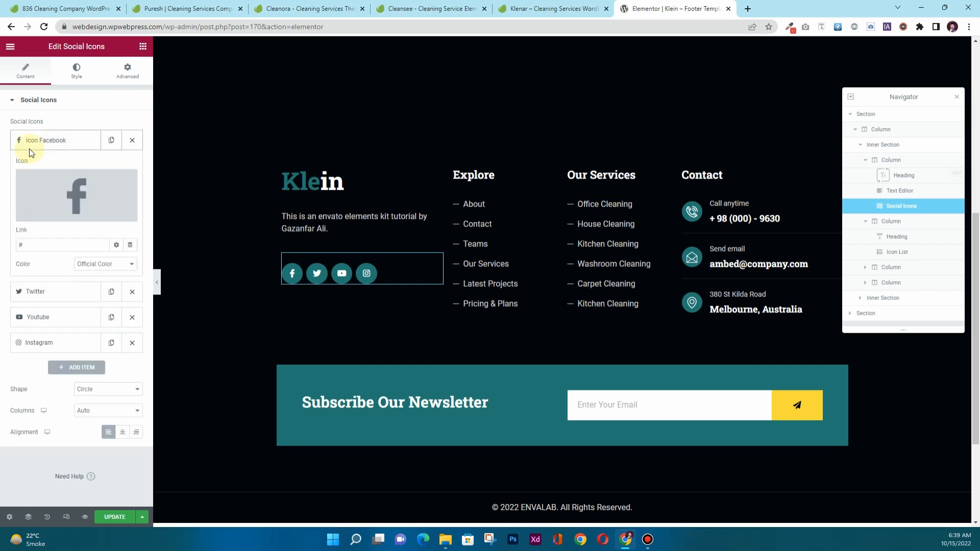
double_click(16, 247)
type("Fa")
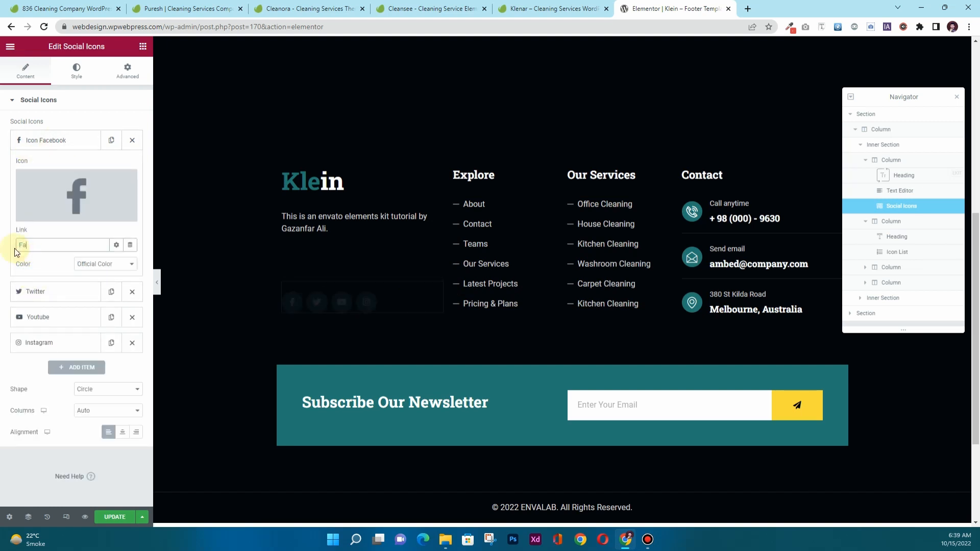
type("cebook")
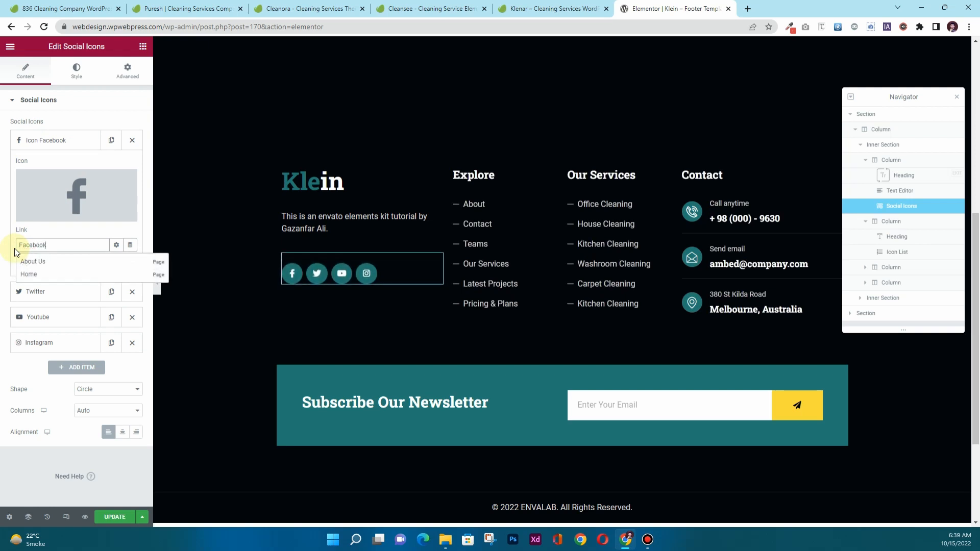
type(".com")
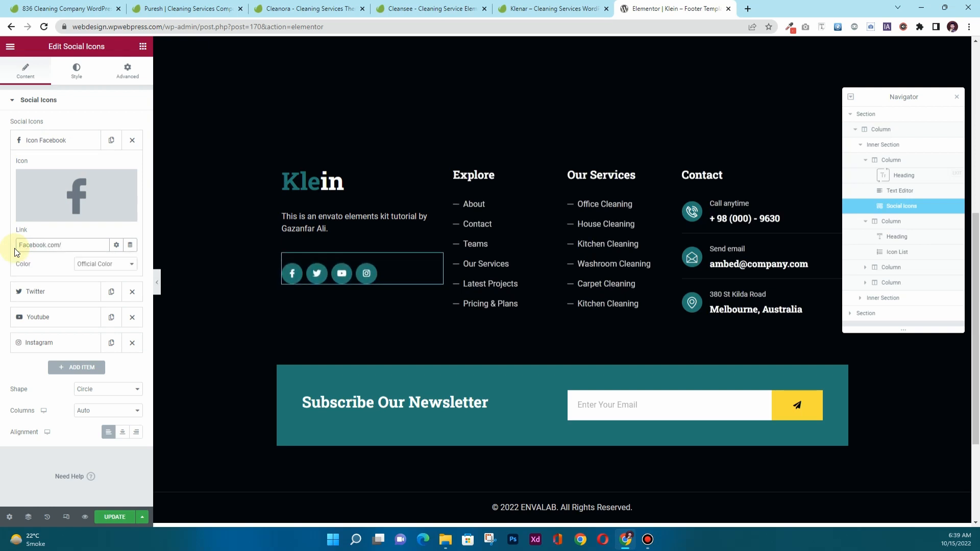
type("/yourprofile link")
left_click(49, 139)
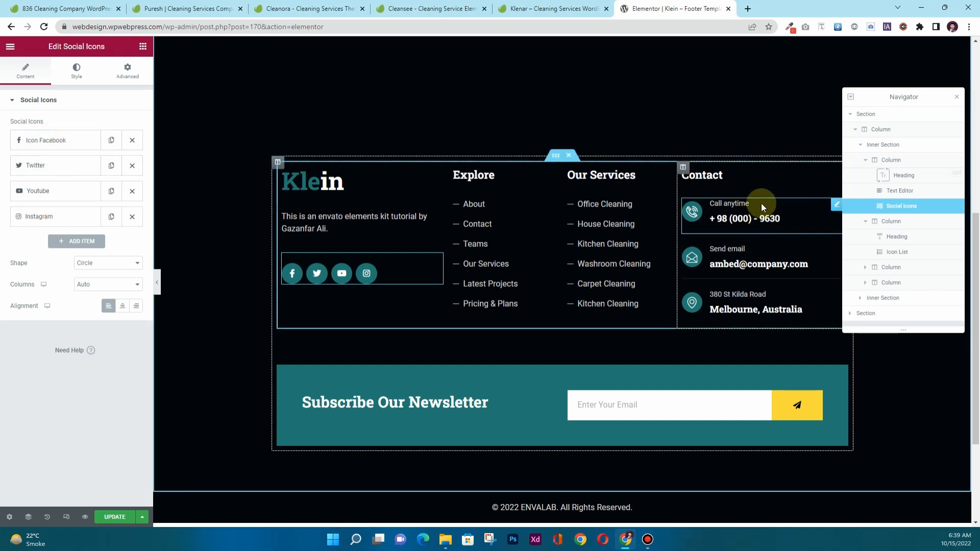
Review the newsletter form's Email field, save the footer template, and trim the address to the site domain.
left_click(817, 400)
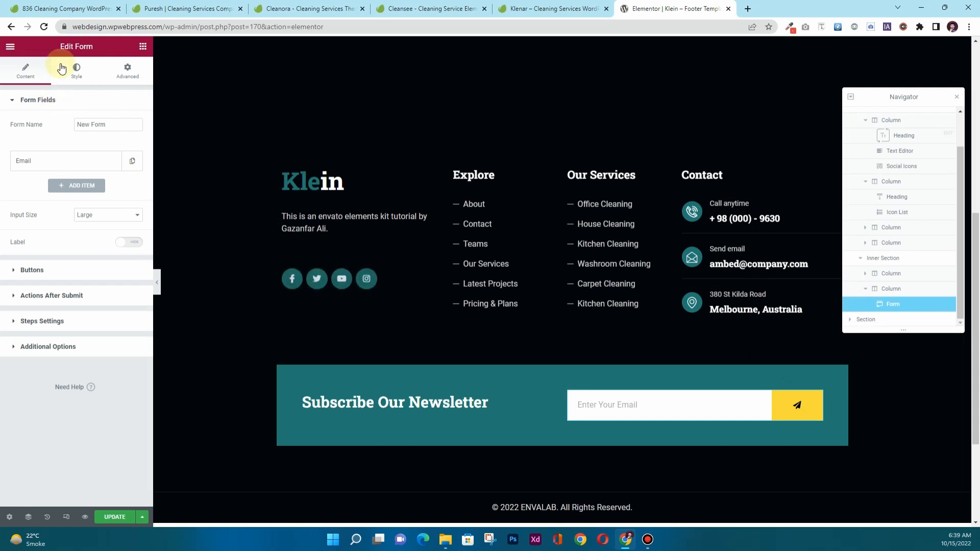
left_click(55, 163)
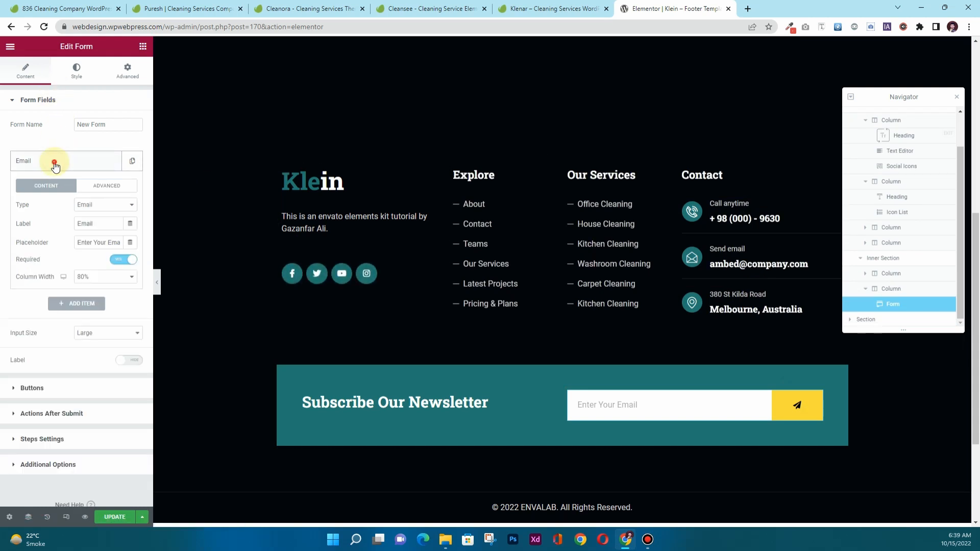
left_click(55, 162)
scroll(577, 478, "down", 1)
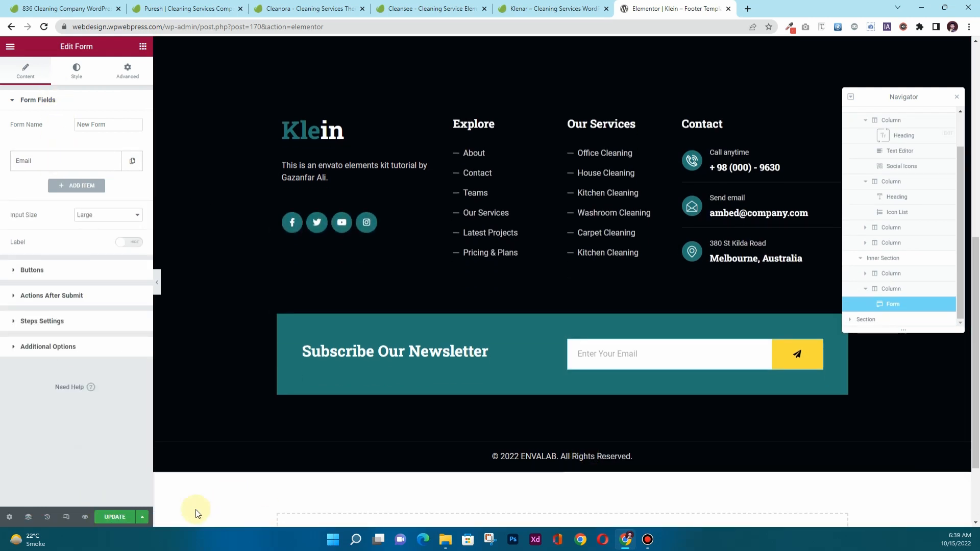
left_click(114, 517)
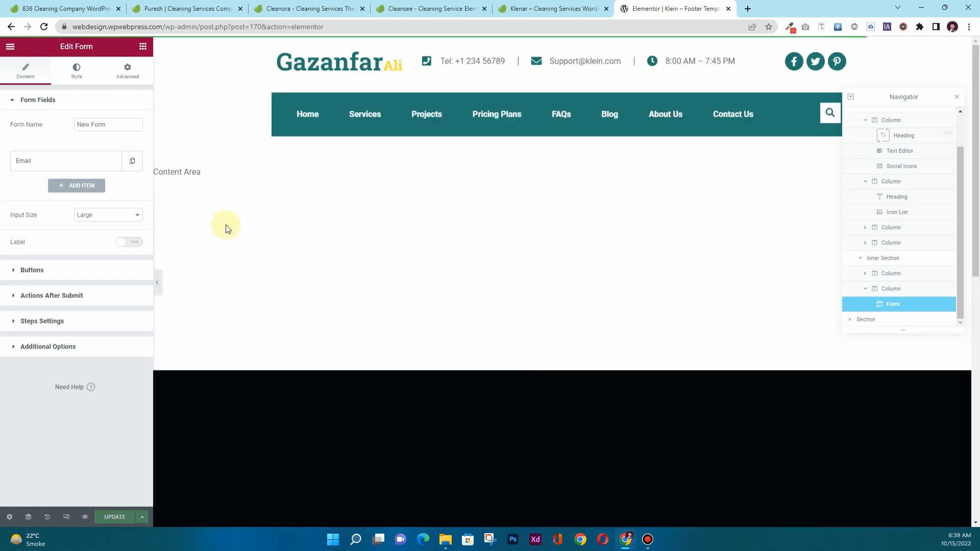
left_click_drag(351, 26, 166, 24)
key("BackSpace")
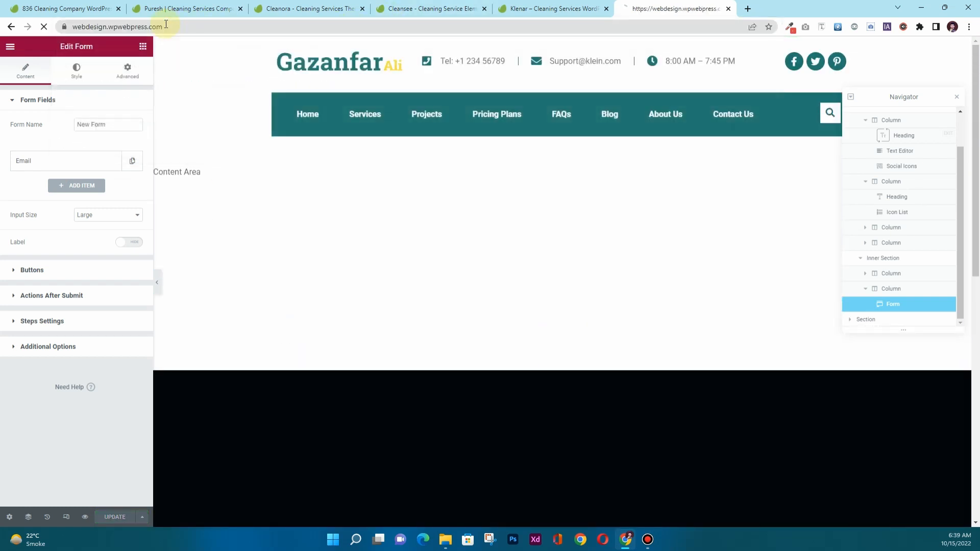
Load and reload the live front page, scrolling past the hero with the new header.
key("Return")
left_click(44, 27)
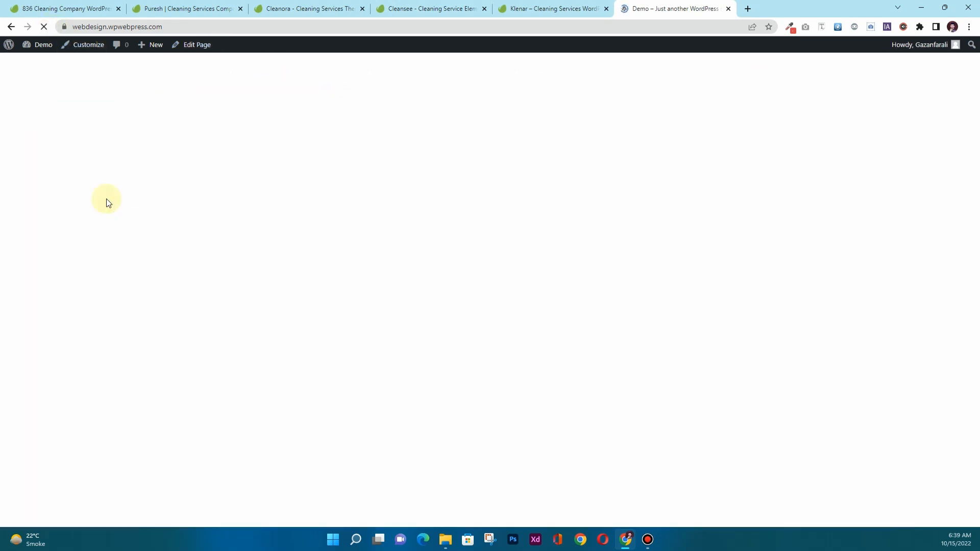
scroll(108, 207, "down", 17)
scroll(109, 215, "down", 20)
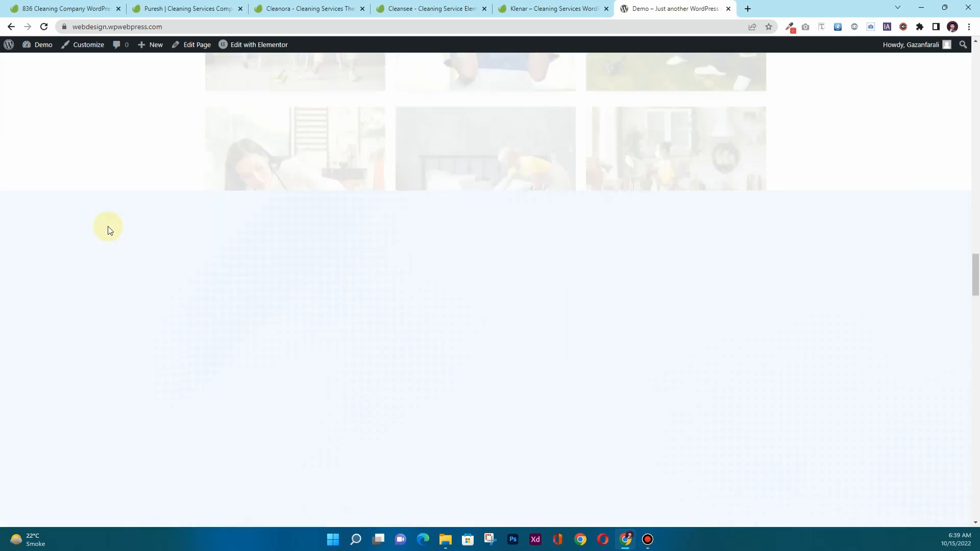
scroll(108, 244, "down", 20)
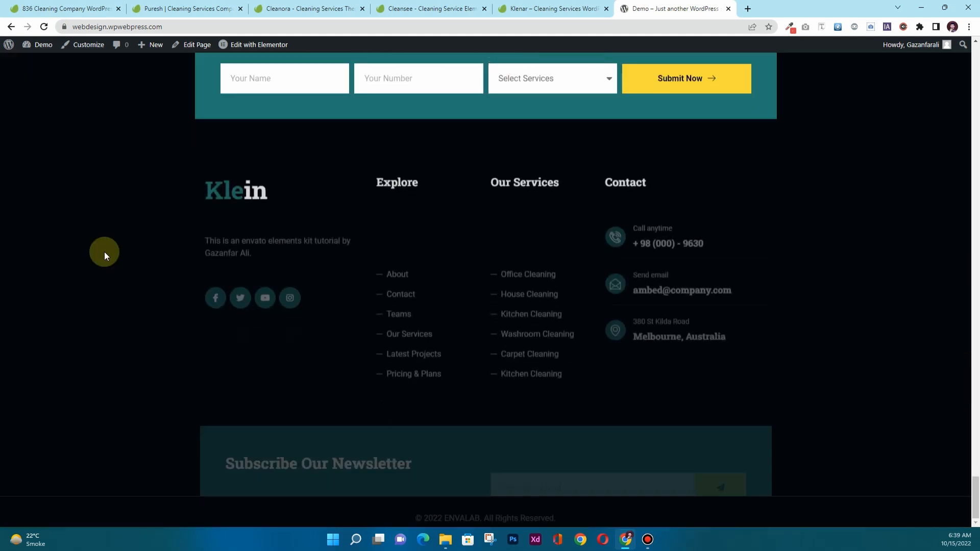
Scroll down to the footer to confirm the Teams link and new tutorial tagline.
left_click_drag(433, 248, 379, 257)
left_click(268, 236)
left_click_drag(270, 240, 250, 286)
scroll(291, 312, "up", 20)
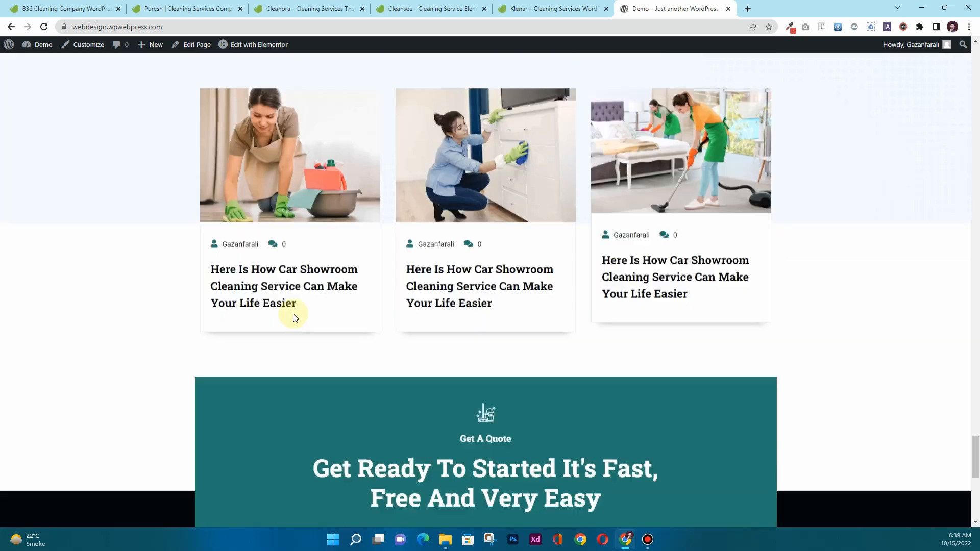
scroll(288, 322, "up", 20)
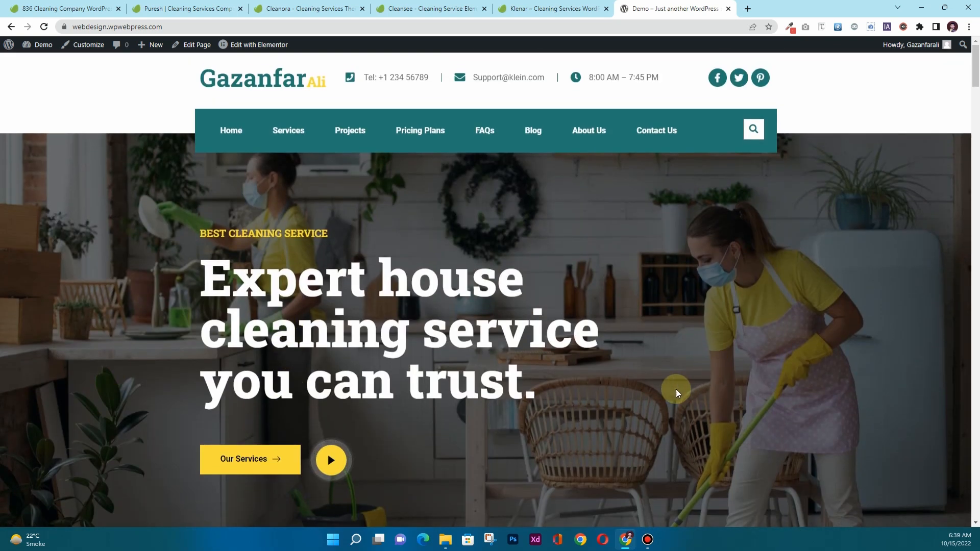
scroll(384, 381, "down", 12)
scroll(384, 381, "down", 10)
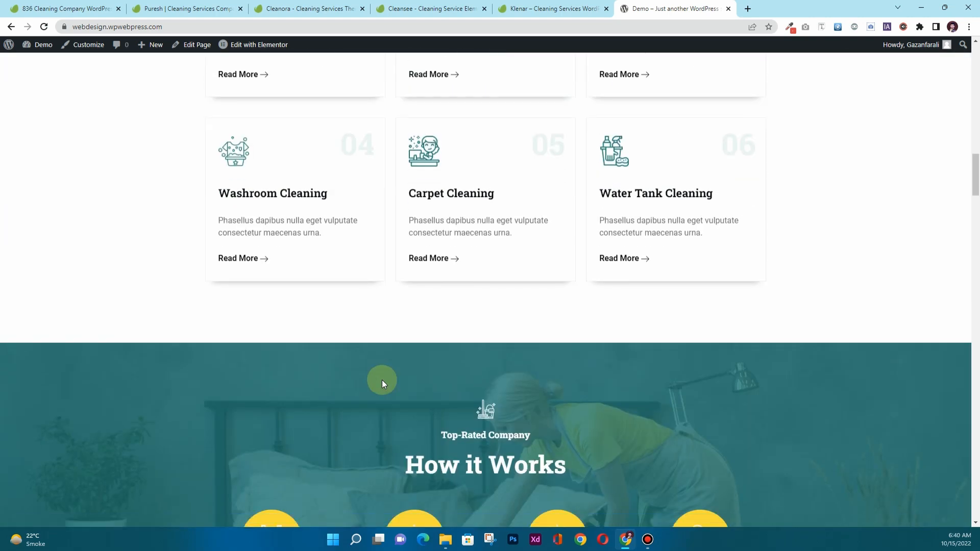
scroll(509, 325, "down", 2)
scroll(510, 325, "down", 15)
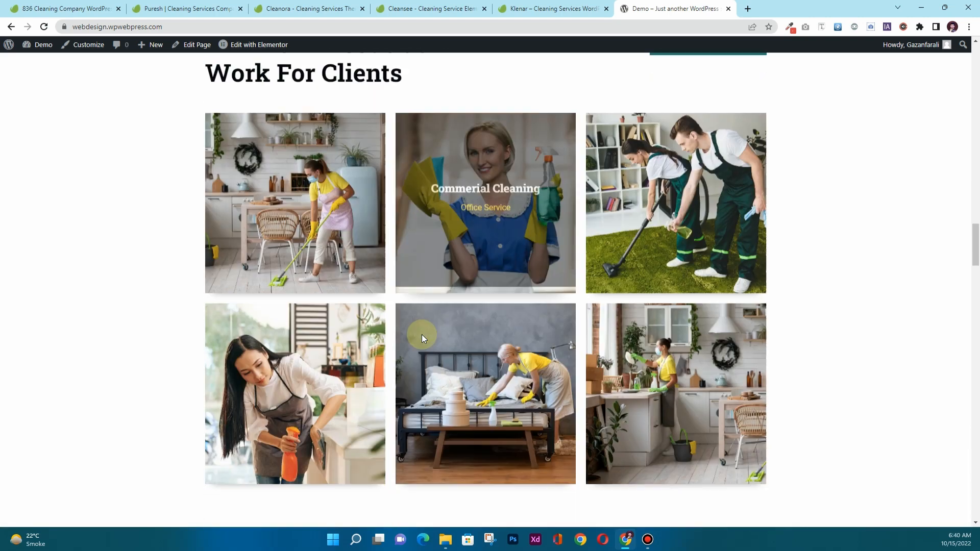
scroll(426, 356, "down", 10)
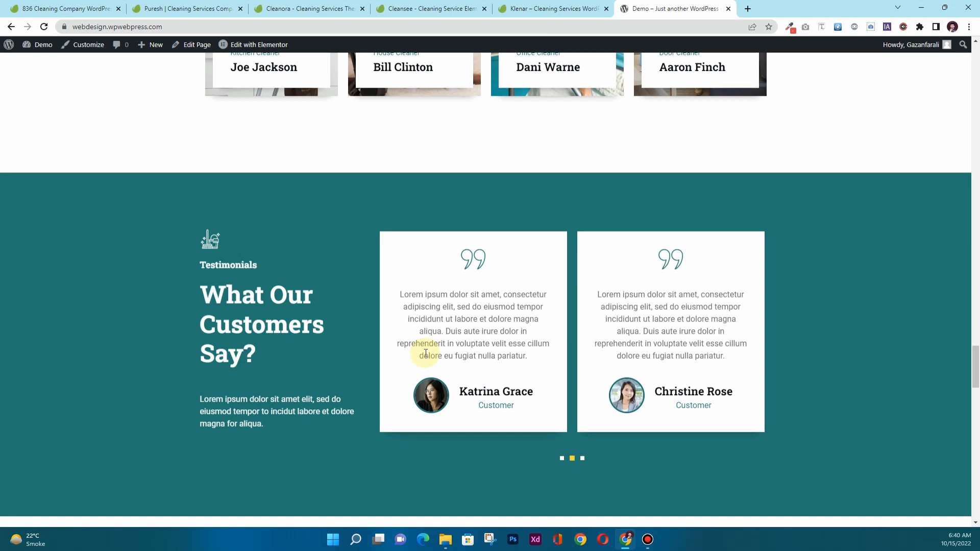